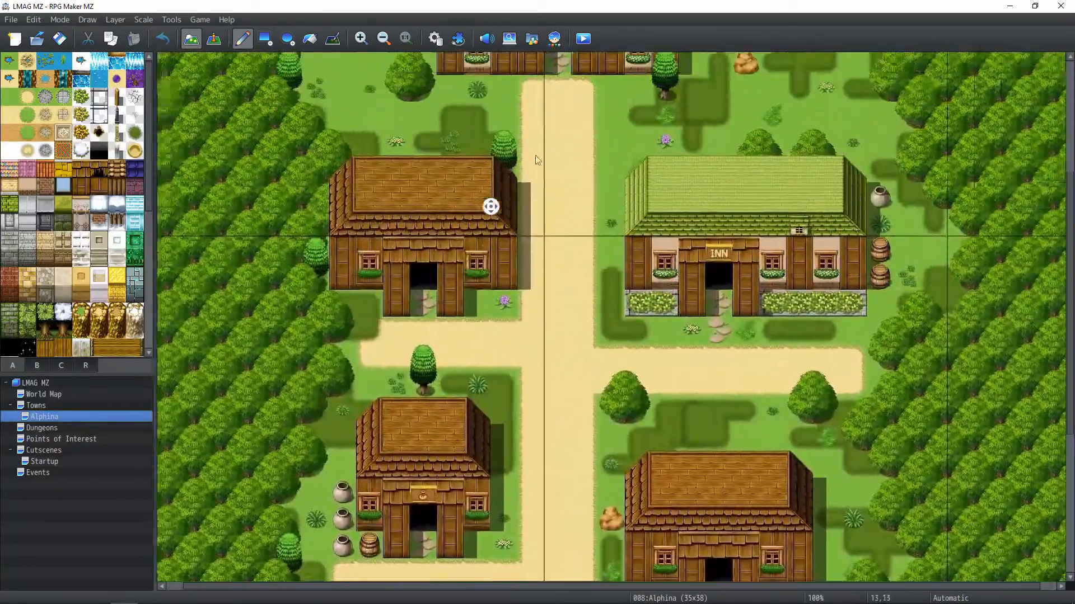
Examine the layout of the houses and paths across the Alphina town map
middle_drag(568, 254, 493, 361)
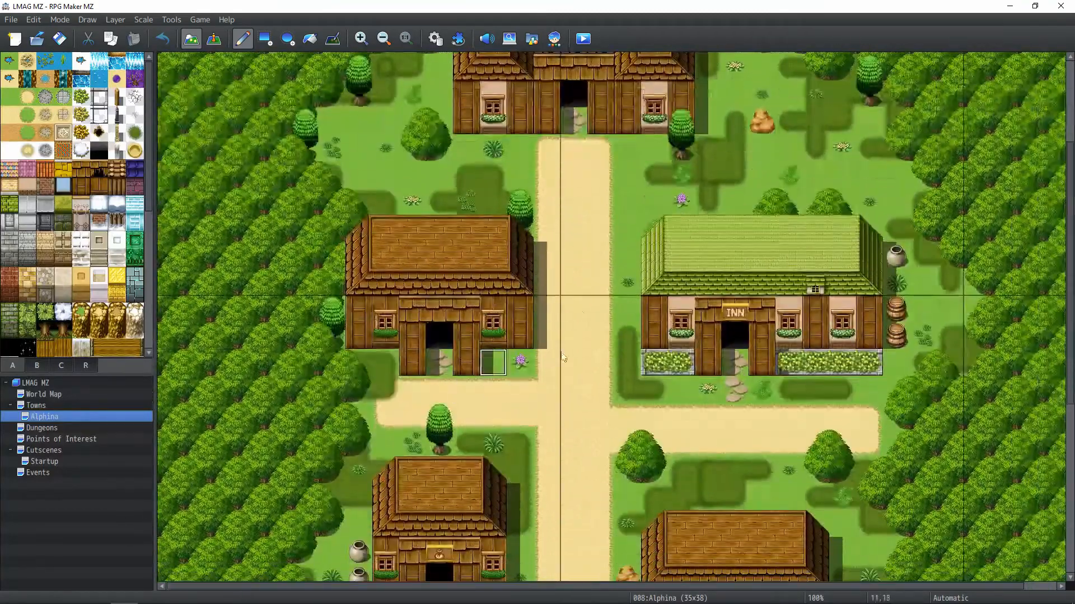
middle_drag(493, 258, 699, 342)
middle_drag(744, 311, 725, 473)
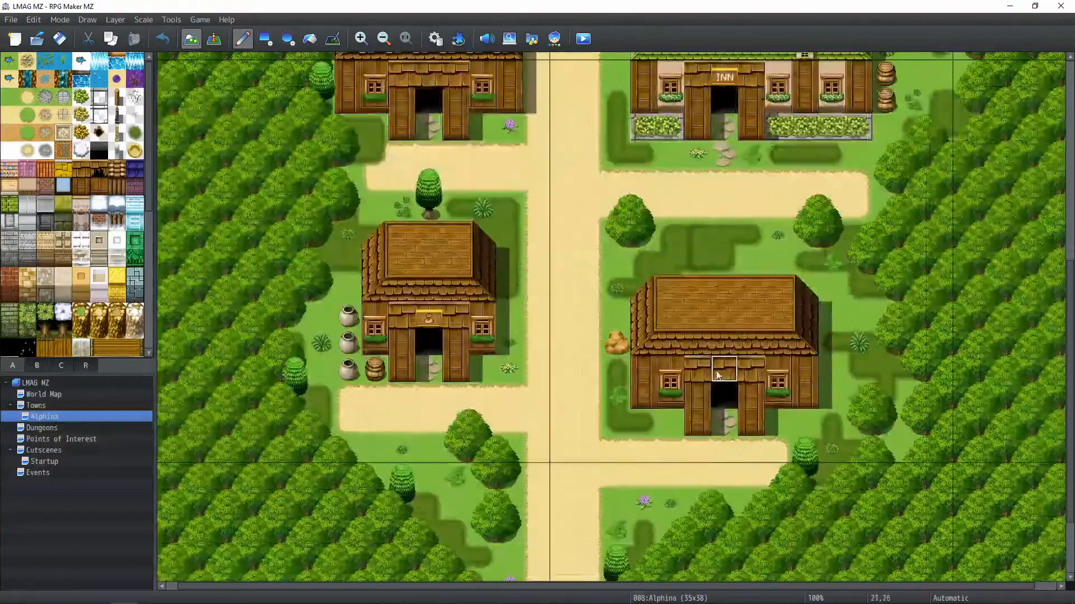
middle_drag(640, 359, 660, 321)
middle_drag(499, 413, 616, 255)
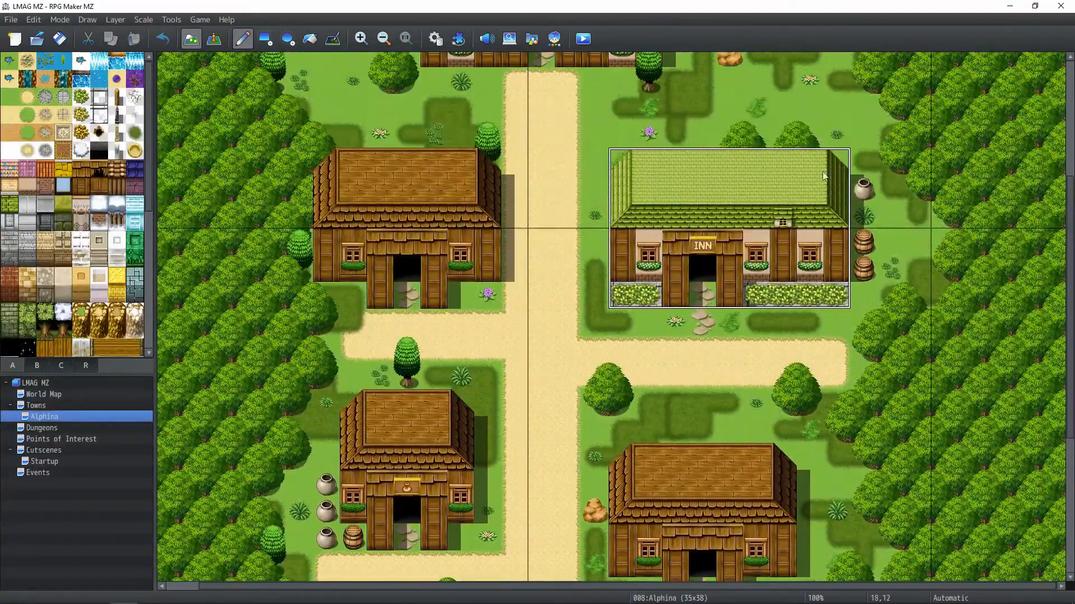
scroll(481, 218, up, 1)
scroll(485, 301, down, 1)
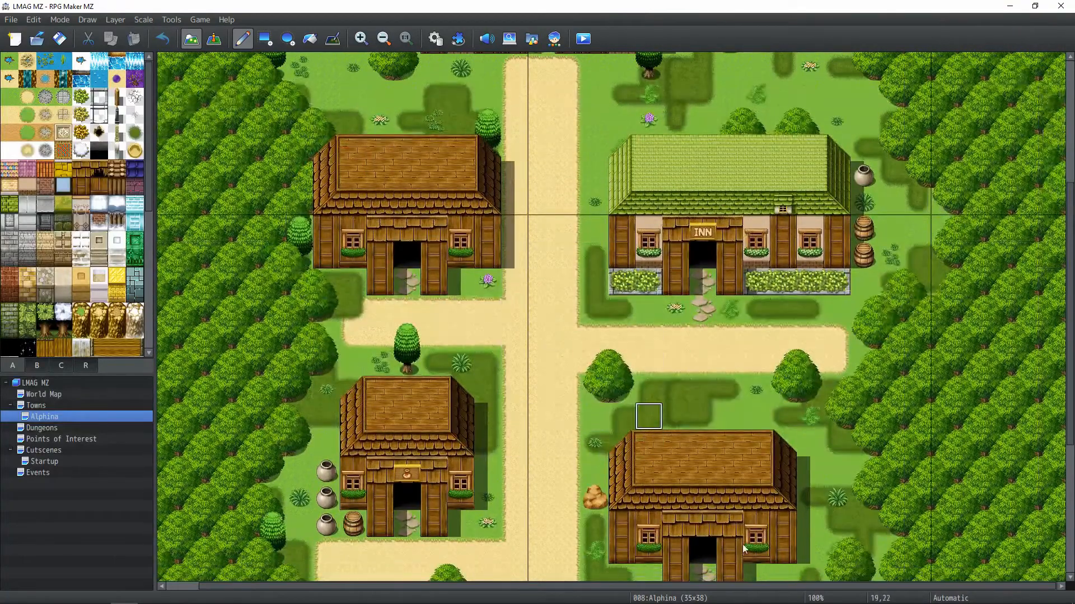
middle_drag(729, 506, 666, 275)
middle_drag(697, 231, 720, 400)
Measure the footprint of the brown-roofed house across the path from the inn on the Alphina map
click(60, 417)
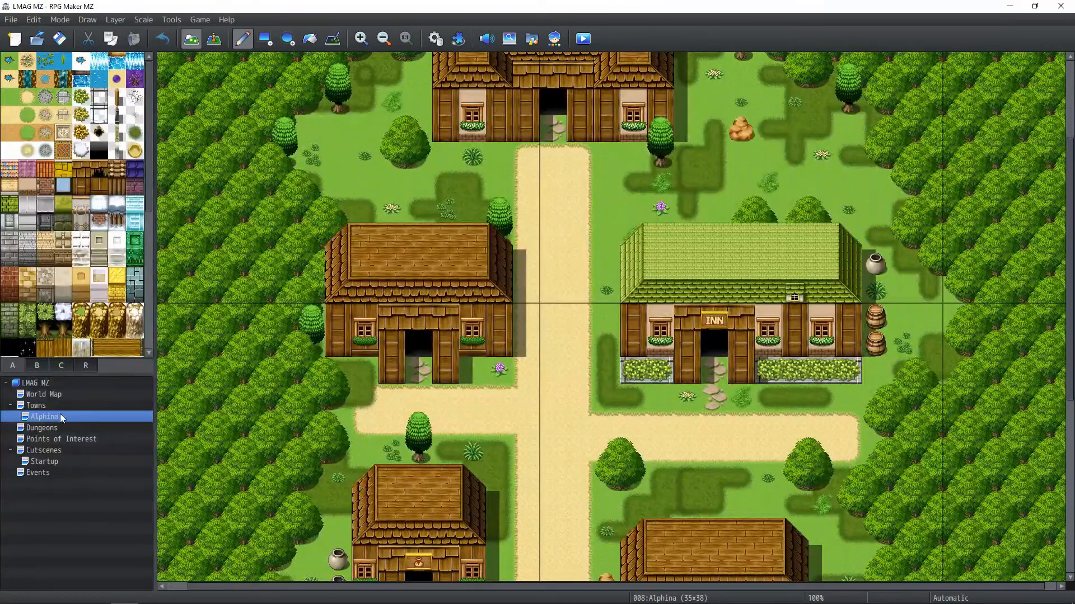
scroll(572, 335, down, 4)
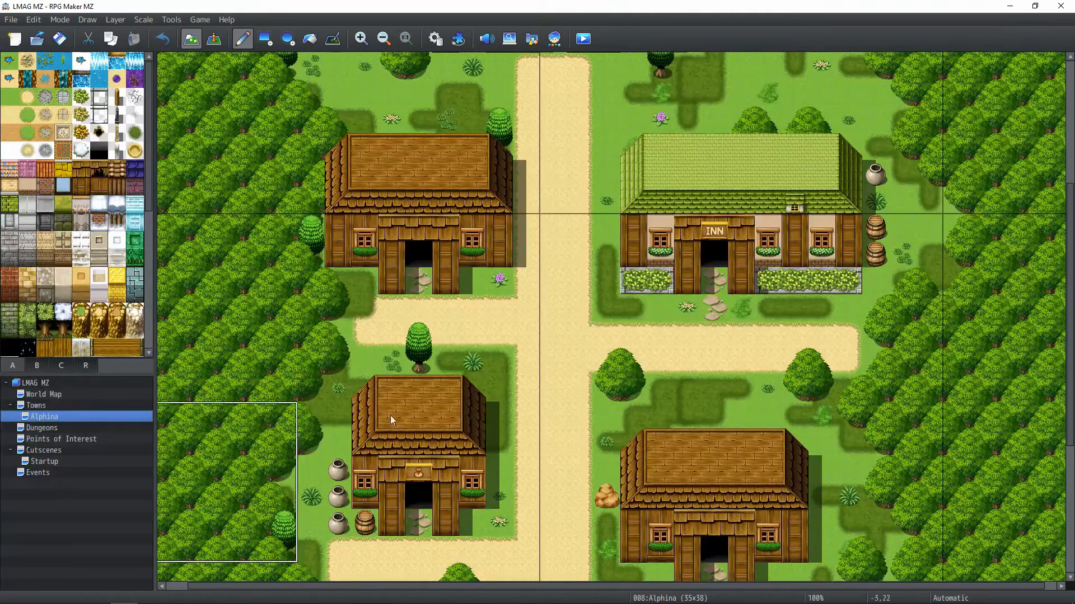
scroll(502, 374, down, 1)
scroll(555, 341, up, 2)
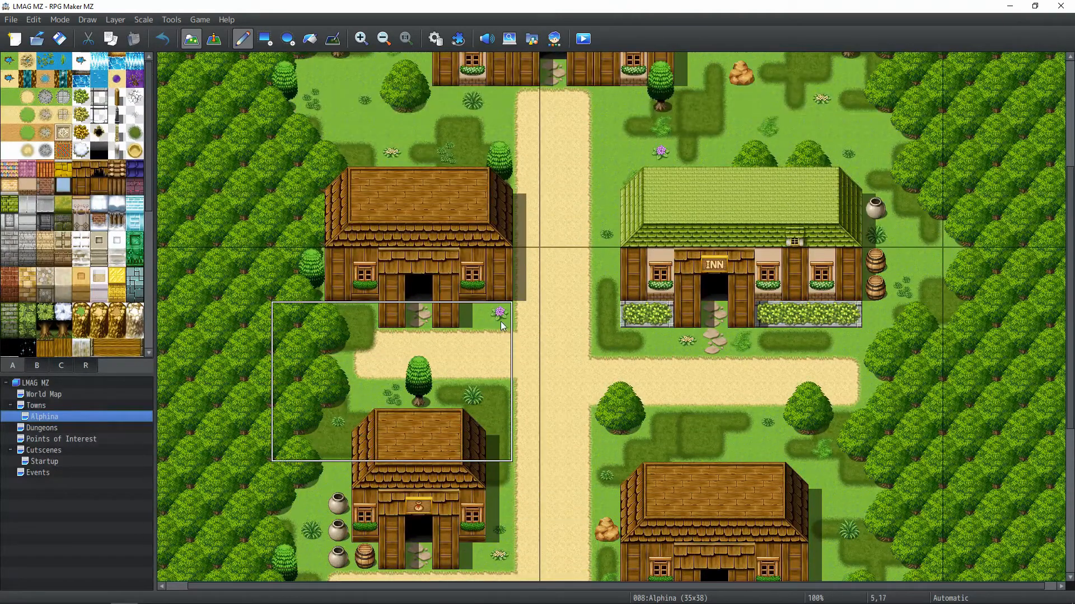
right_drag(501, 322, 344, 193)
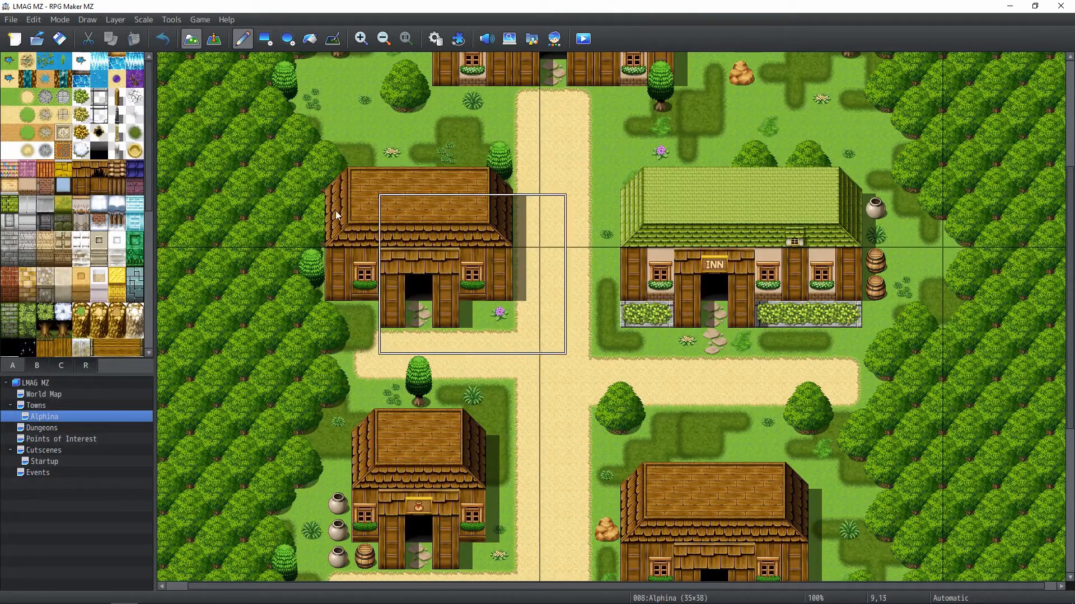
Create a map under Alphina named "Alphina Interior - 1" with the 0003 Inside tileset, 25 tiles wide and 20 high
right_click(48, 417)
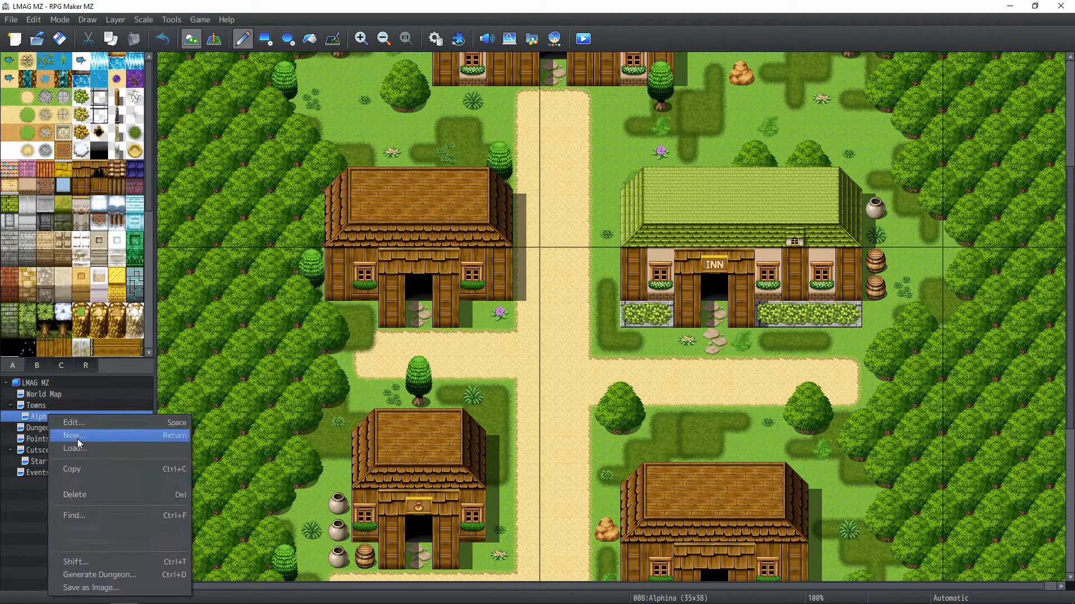
click(89, 432)
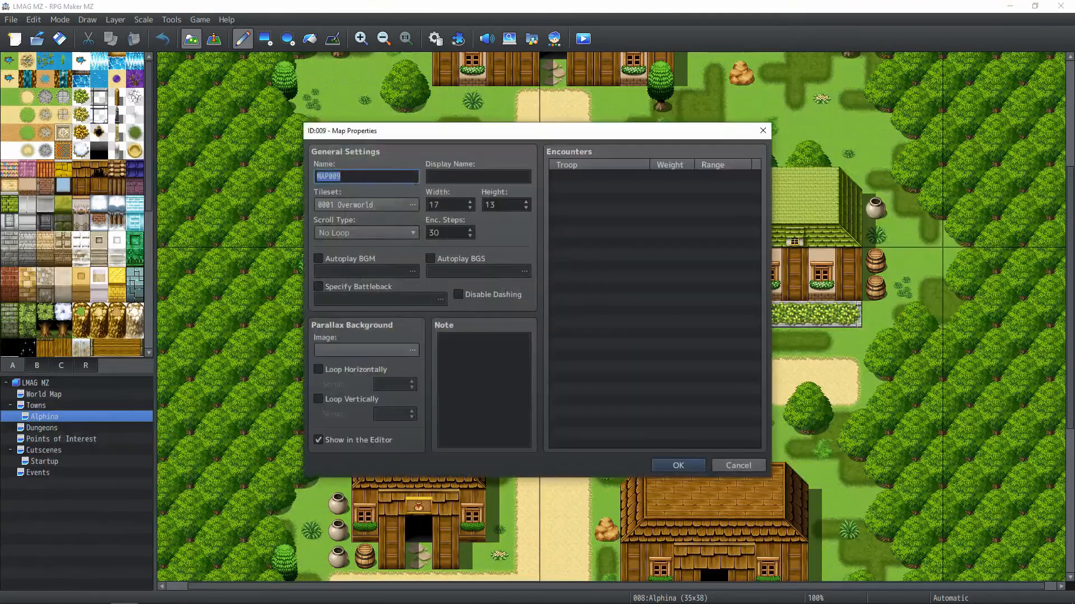
mouse_move(427, 162)
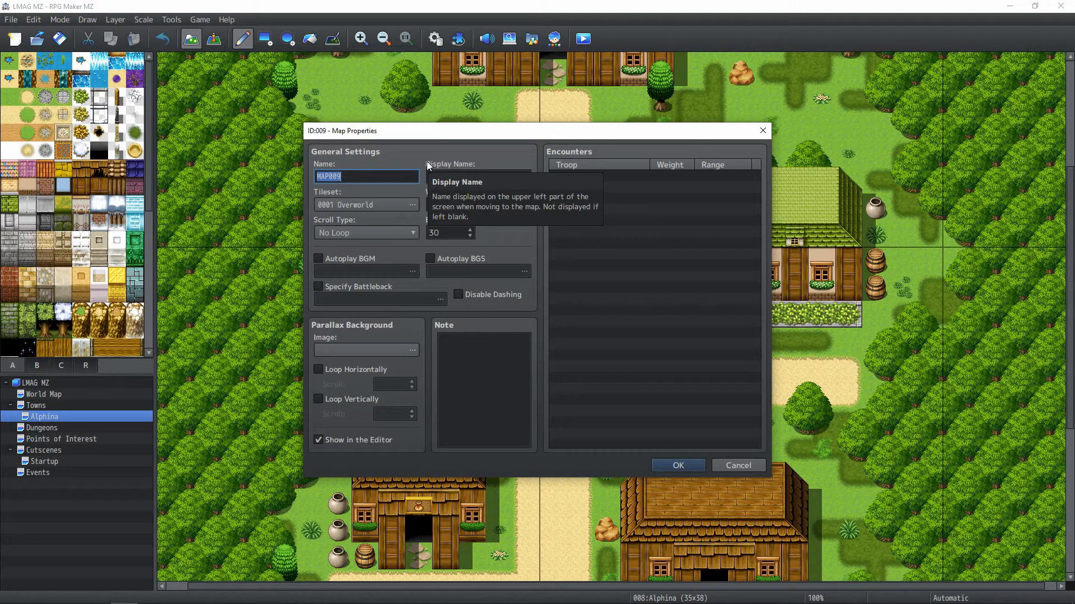
key(BackSpace)
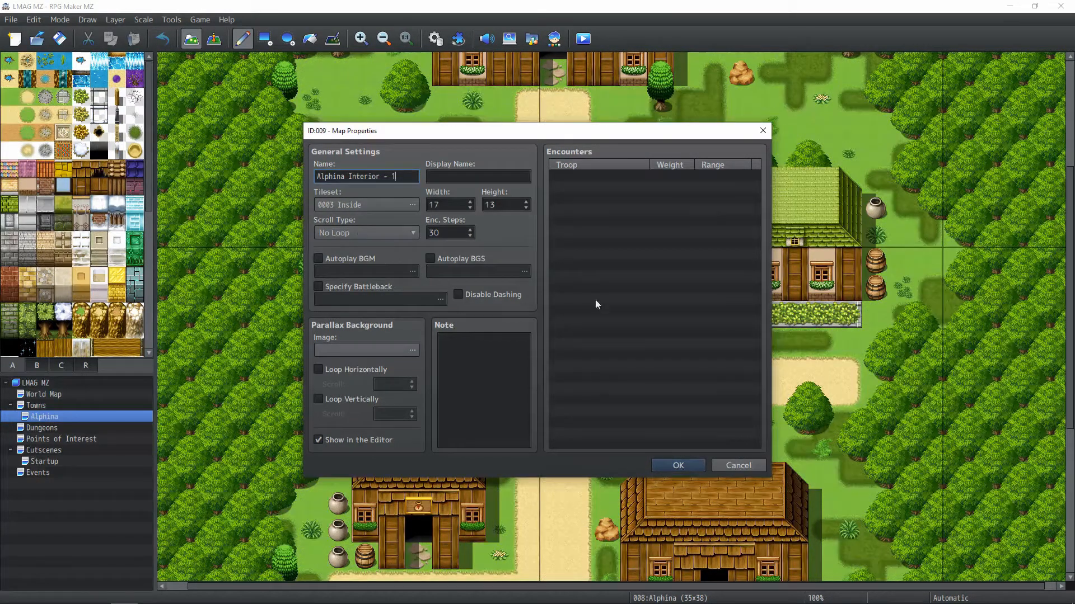
click(446, 205)
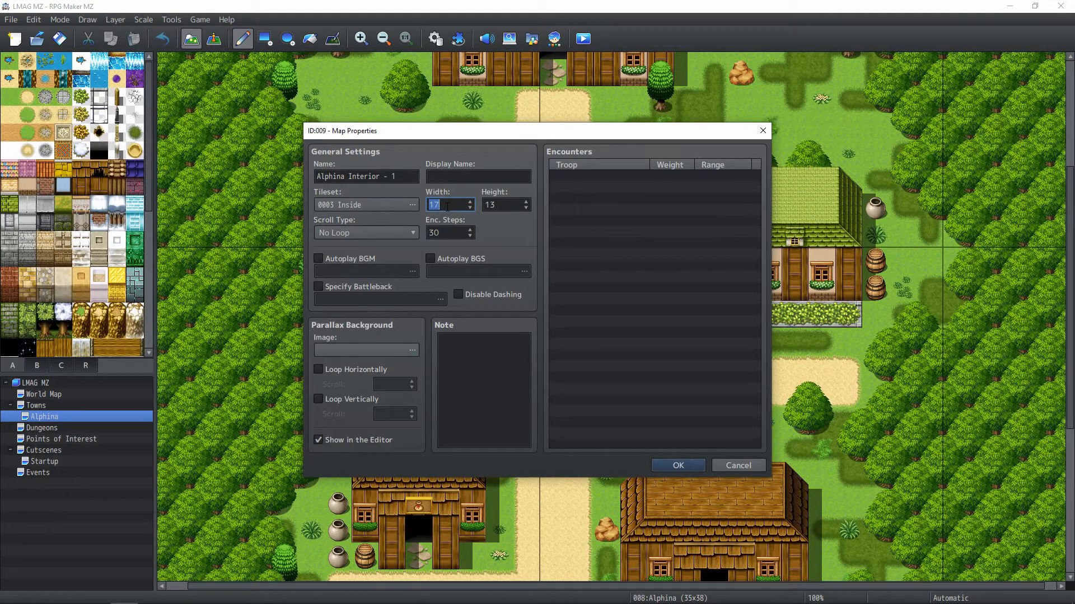
key(Tab)
text(2)
click(678, 465)
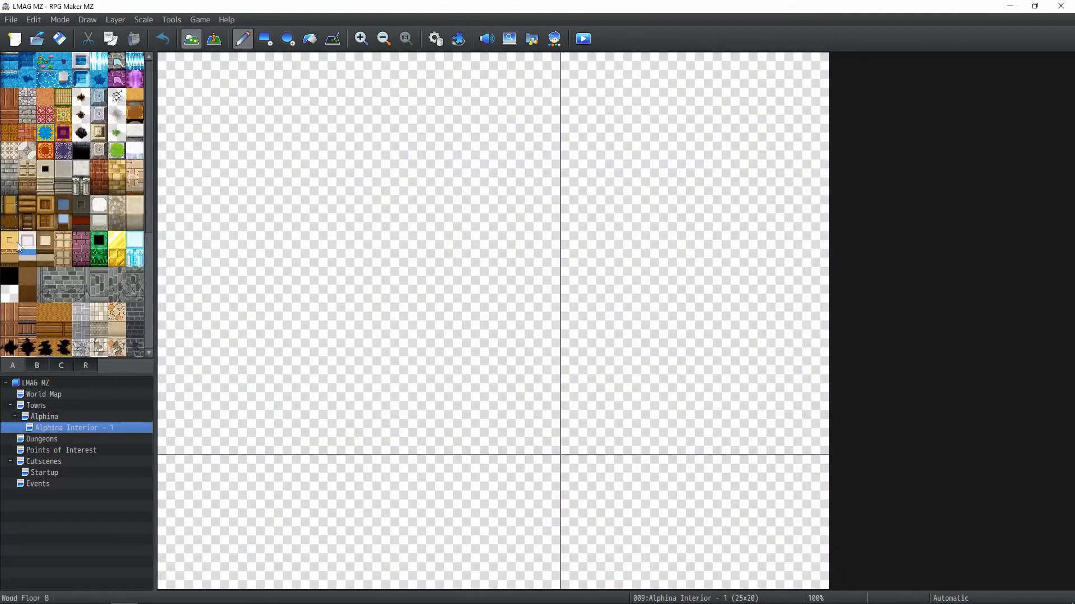
Draw a three-tile horizontal row of the framed wooden wall-top tile at row 12 with the Rectangle tool
scroll(80, 220, down, 5)
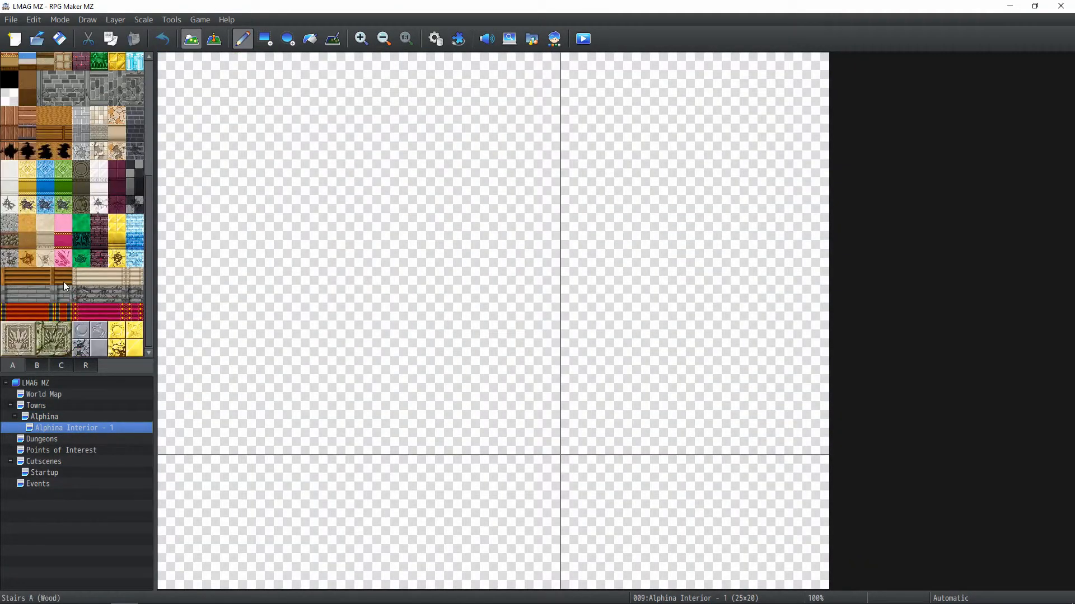
scroll(64, 286, up, 2)
scroll(16, 155, up, 2)
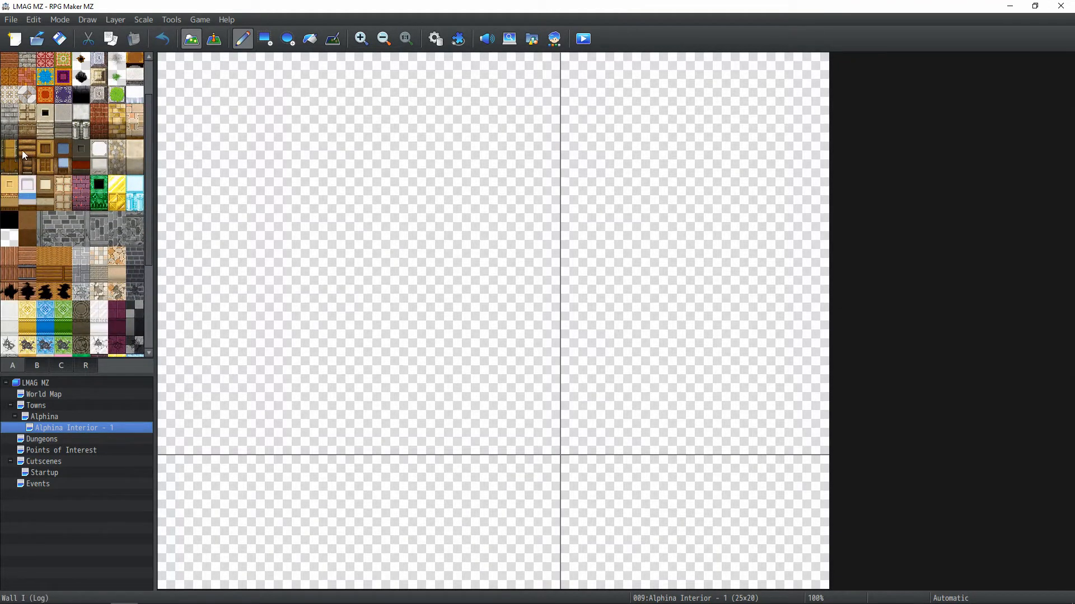
click(43, 150)
click(263, 43)
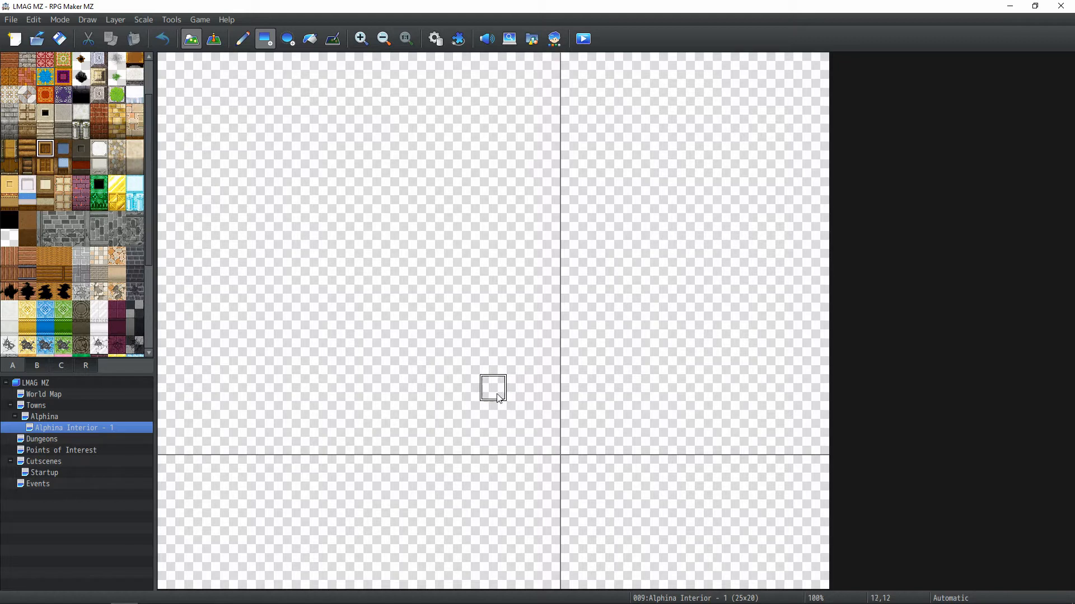
drag(493, 388, 467, 388)
click(520, 388)
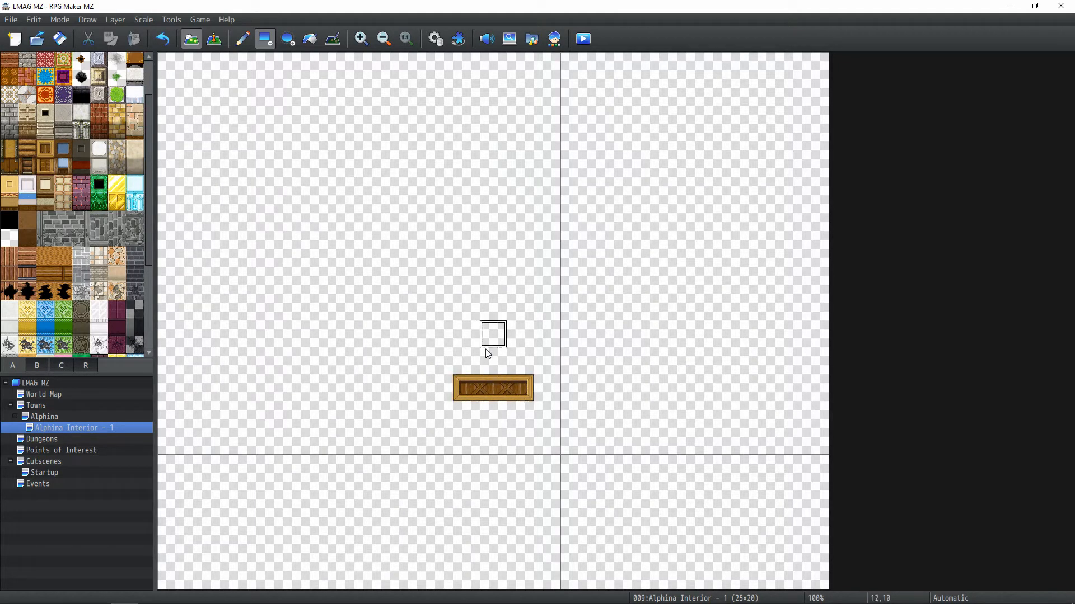
Reshape the row into two vertical two-tile wall posts separated by a one-tile doorway gap
click(485, 386)
right_click(473, 387)
click(472, 356)
click(513, 367)
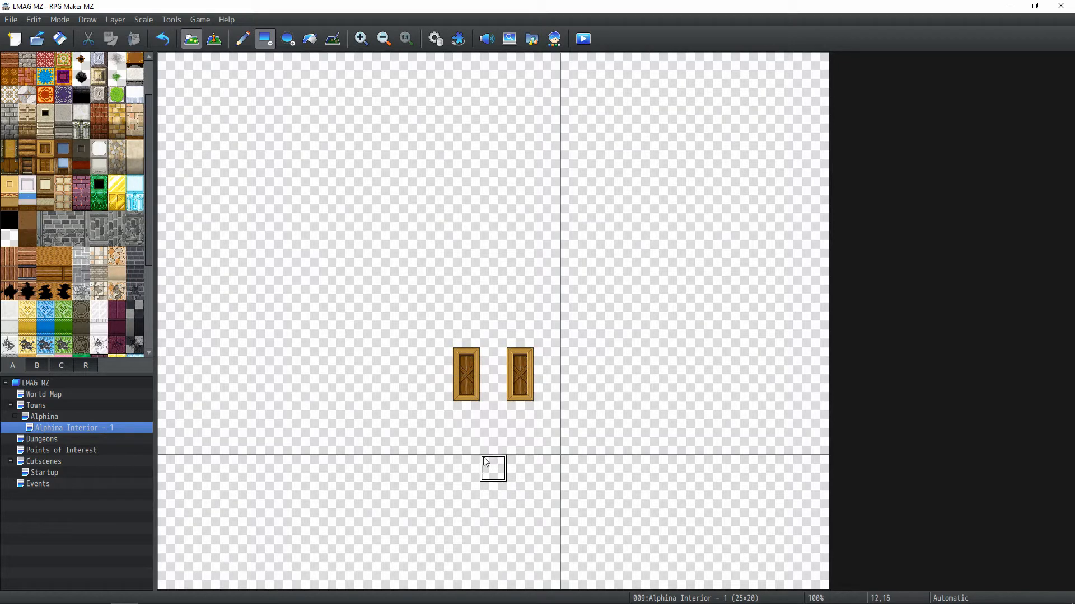
Redraw the doorway posts at rows 15 and 16 in place of the upper pair, with a three-tile wall extending outward from each
click(467, 469)
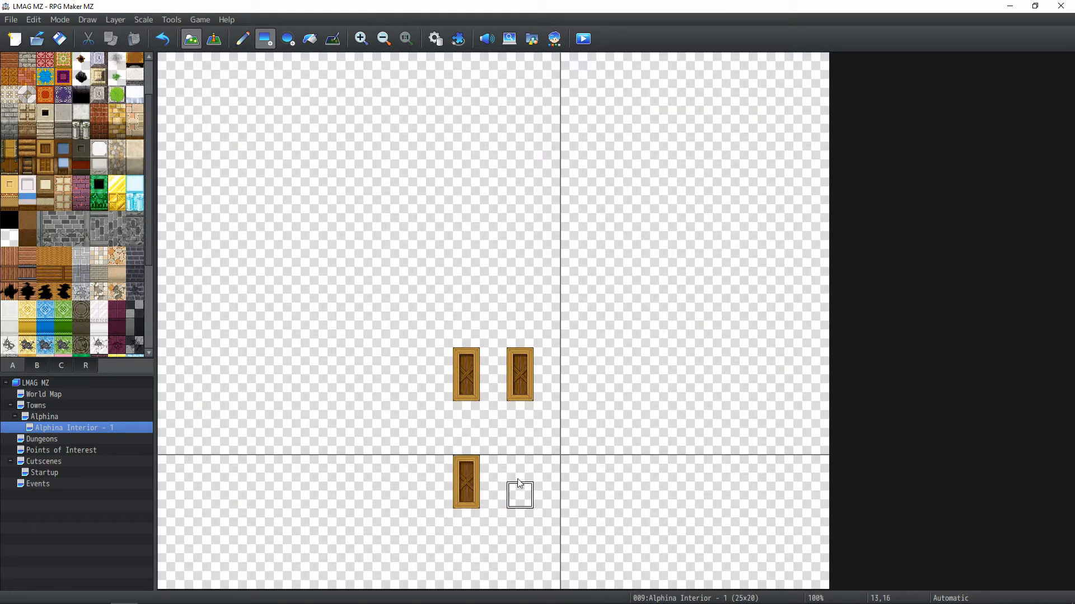
click(519, 469)
drag(464, 414, 547, 361)
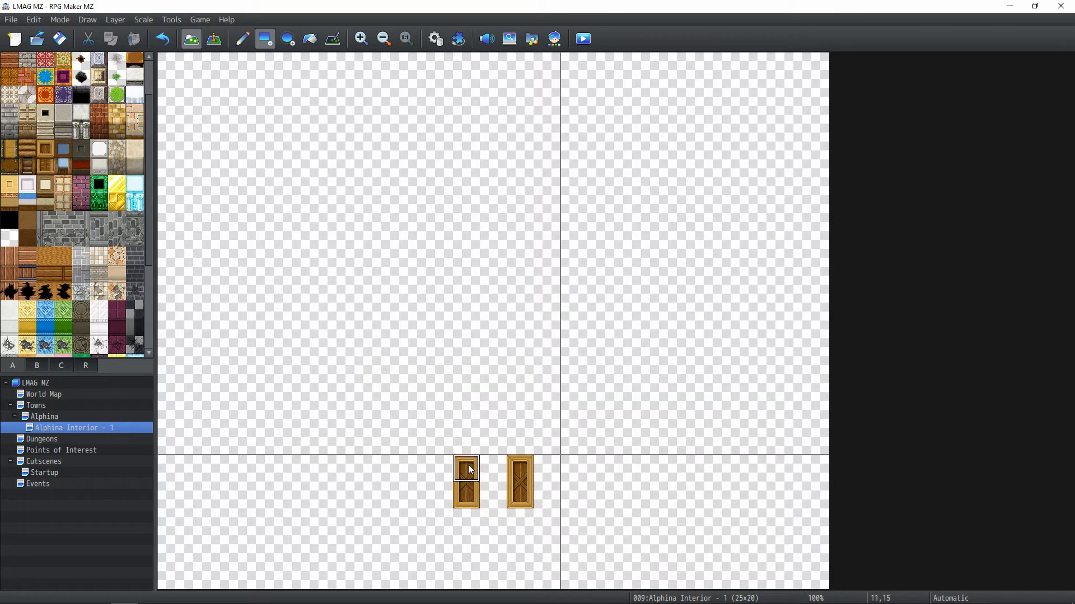
drag(440, 470, 386, 470)
drag(547, 469, 600, 468)
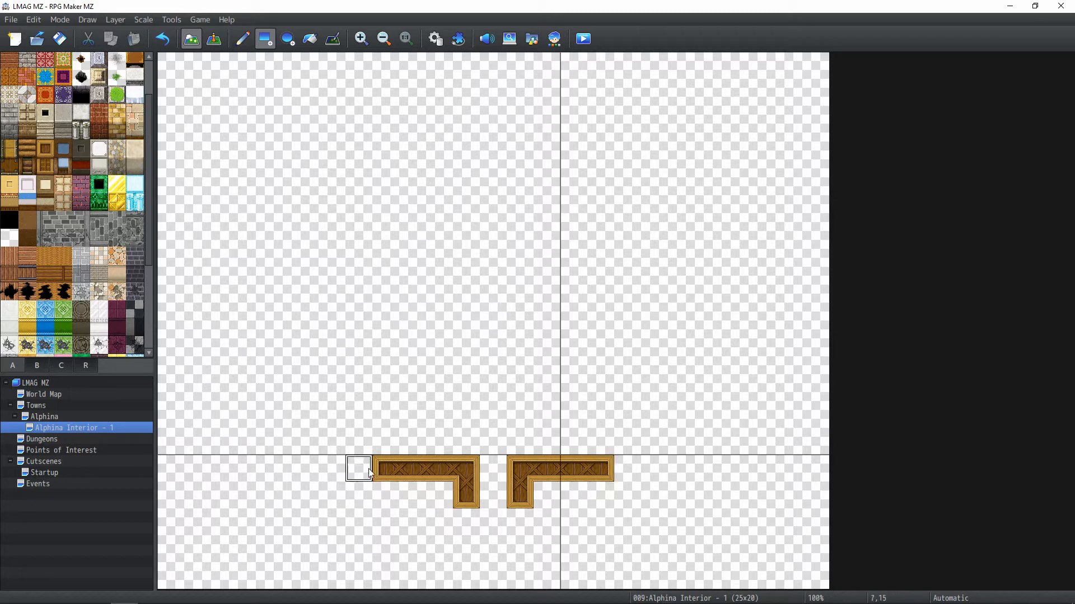
Switch to the Alphina map and measure the brown-roofed house across from the inn again
click(56, 417)
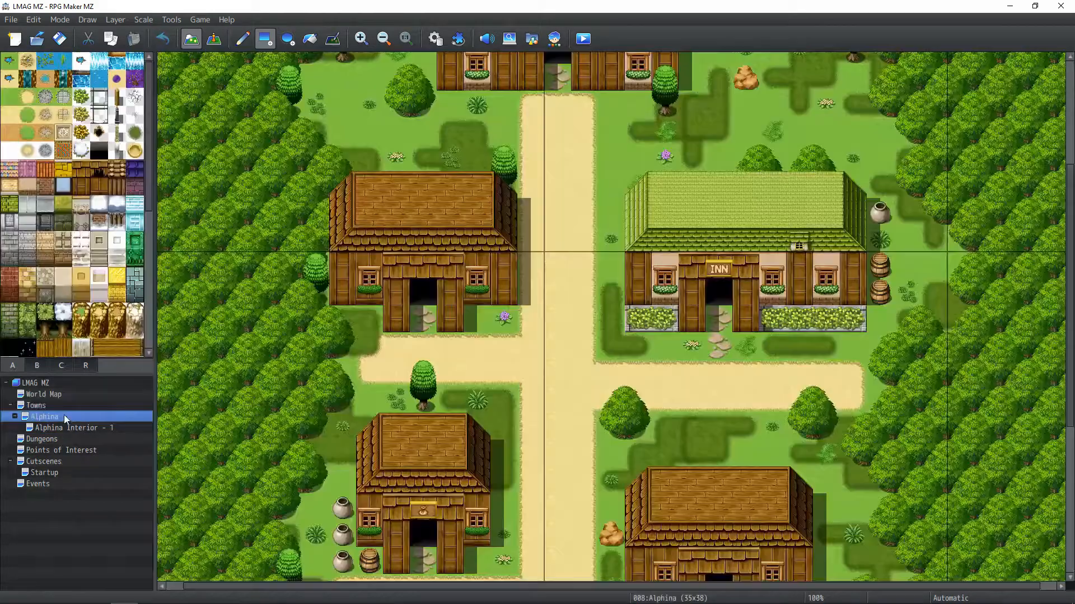
right_drag(323, 326, 498, 185)
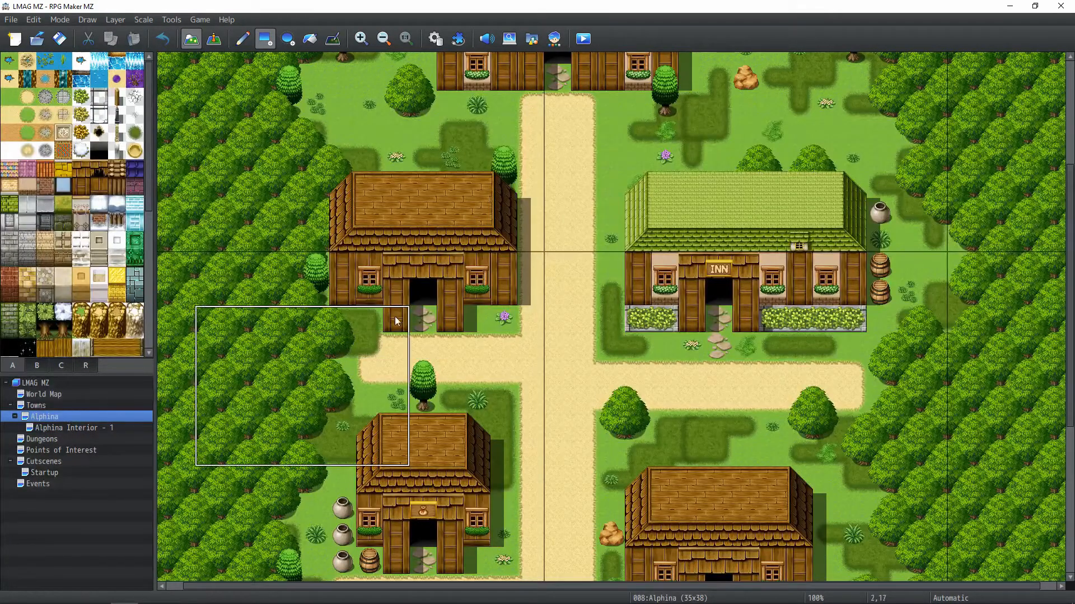
right_drag(341, 291, 496, 213)
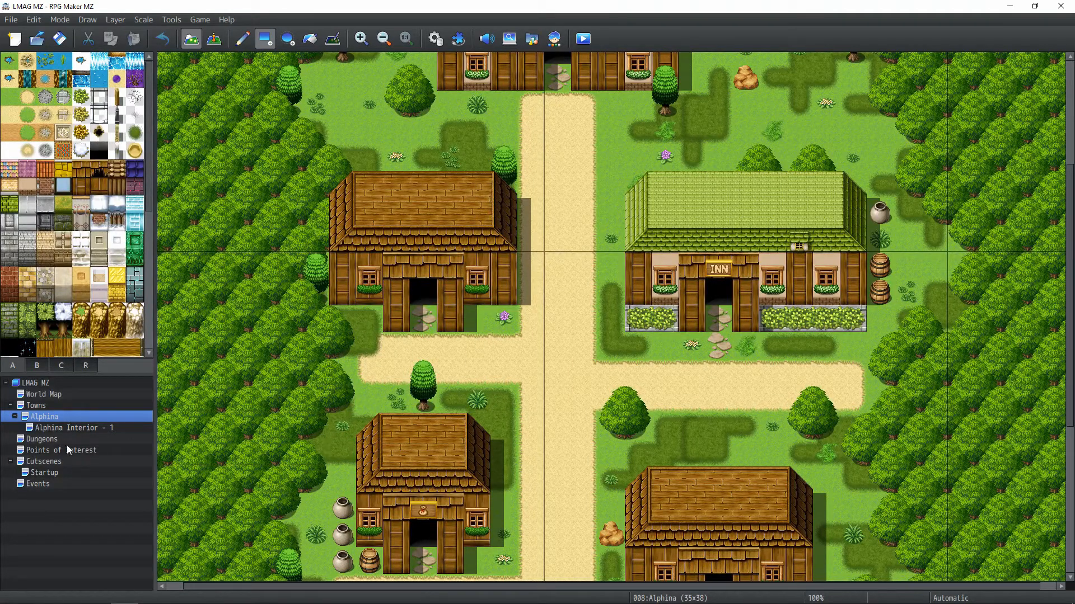
Return to Alphina Interior - 1 and lengthen the front walls outward by two tiles on each side of the doorway
click(77, 428)
right_click(358, 468)
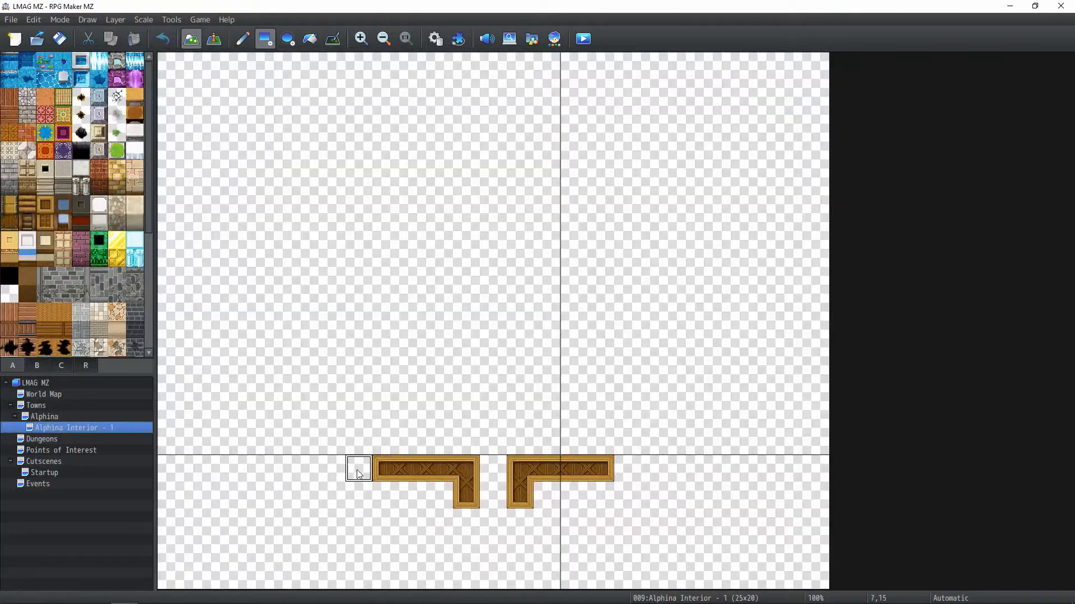
click(332, 470)
click(627, 469)
click(655, 469)
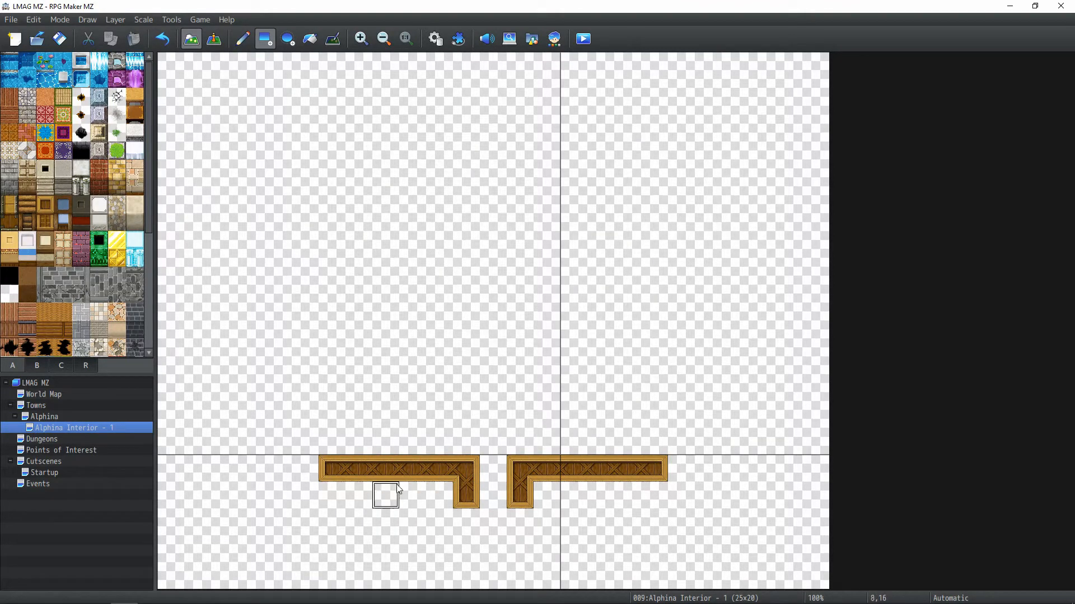
Adjust the outer ends of the front walls so they reach column 5 on one side and column 19 on the other
click(306, 469)
click(279, 469)
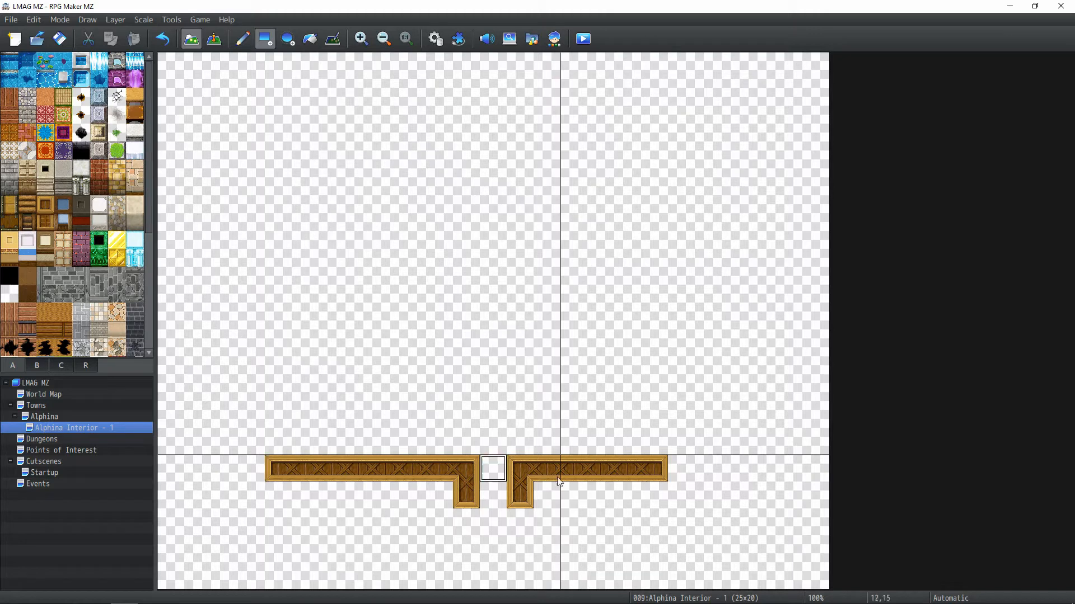
click(675, 466)
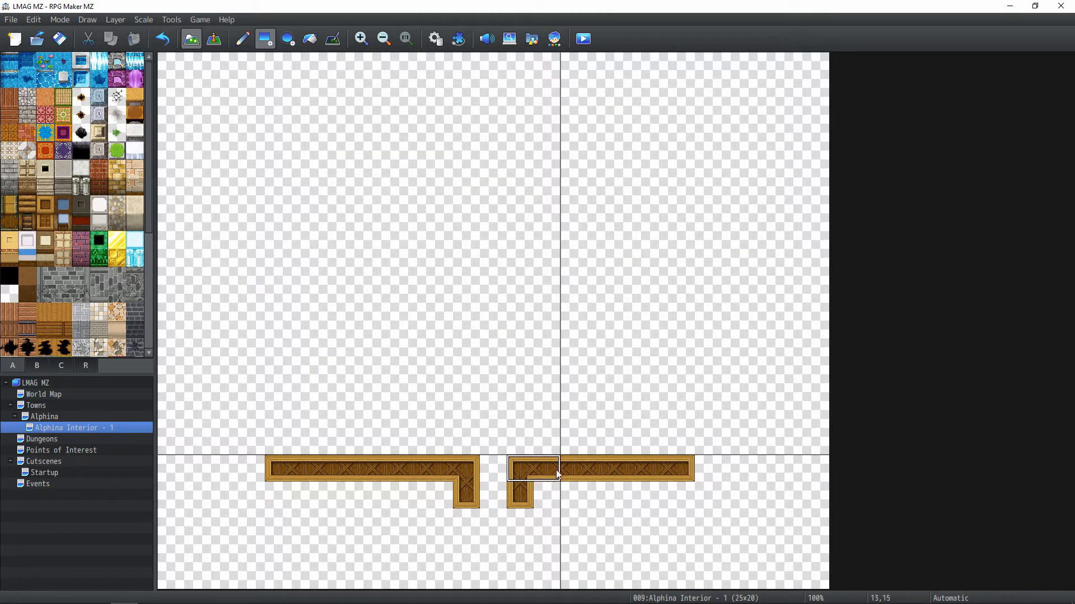
right_click(333, 442)
click(283, 470)
right_click(309, 469)
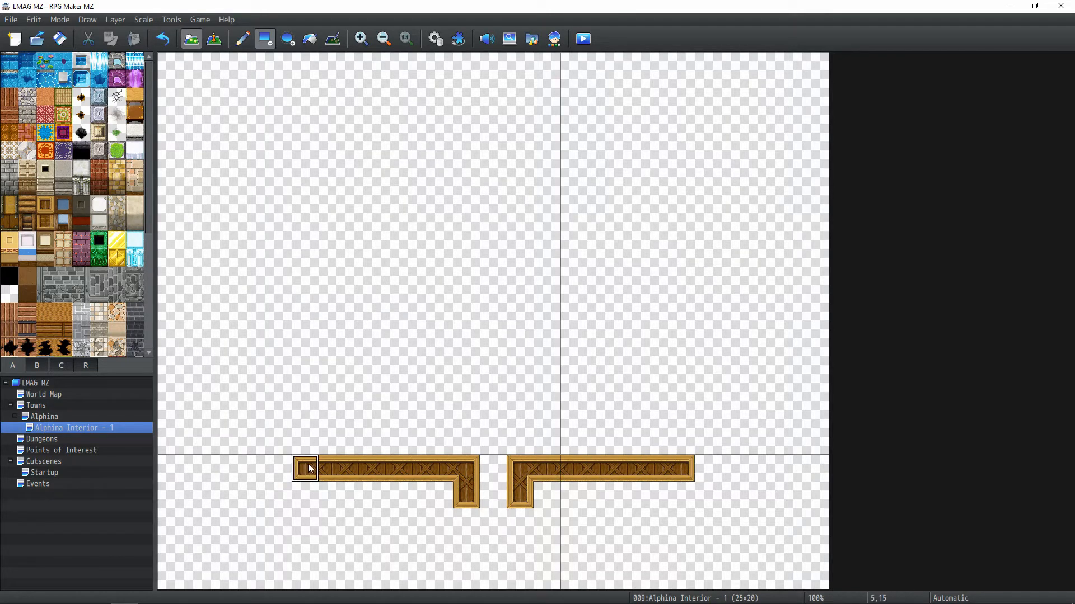
Draw one-tile-wide side walls from both ends of the front wall up to row 6, trimming the extra column inside the left one
click(309, 443)
drag(311, 376, 330, 257)
drag(678, 442, 672, 256)
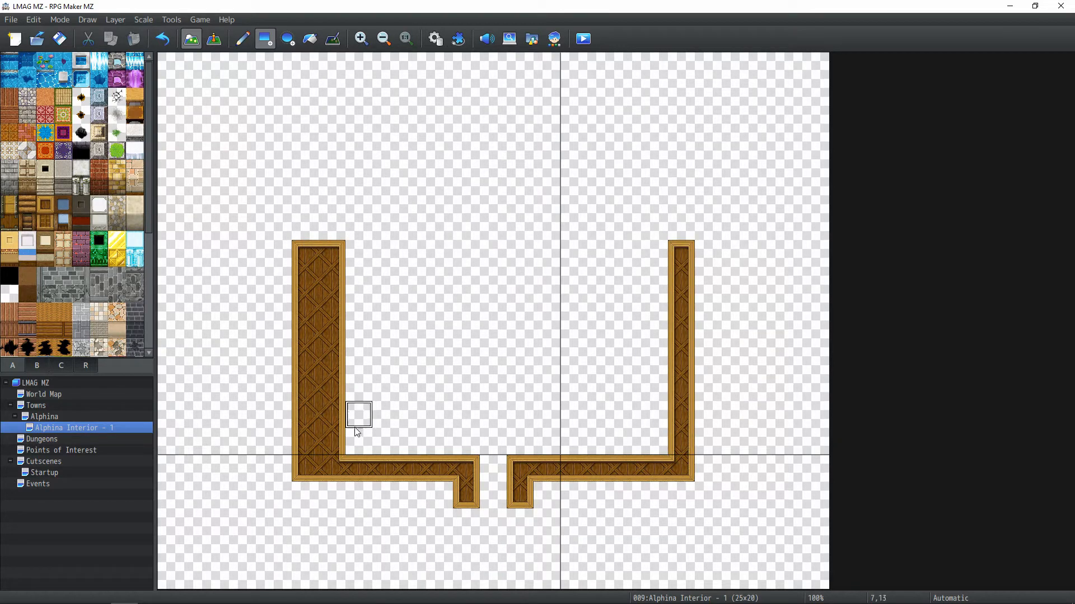
drag(331, 416, 331, 253)
click(331, 442)
right_click(305, 334)
click(305, 227)
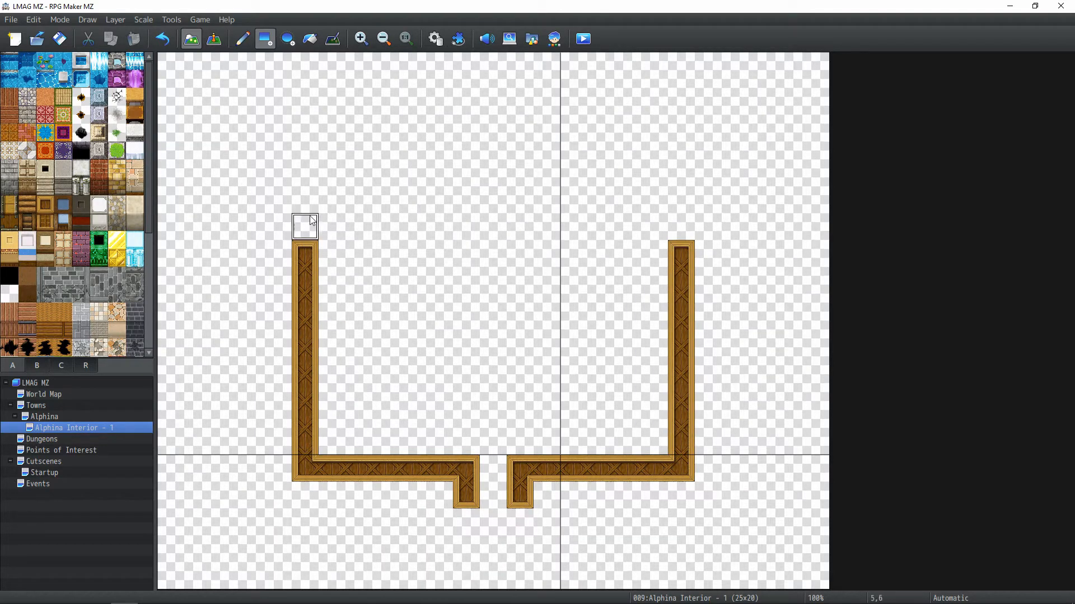
click(681, 227)
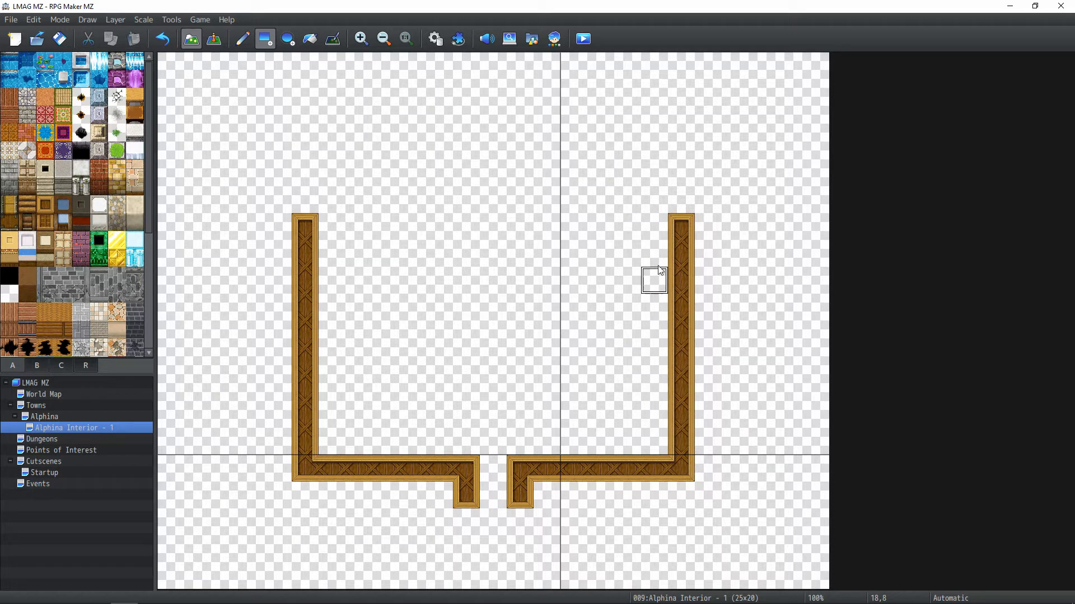
Close off the room with a back wall and two-tile-high plank face, and lay reddish wood flooring inside and through the doorway
mouse_move(679, 233)
mouse_down()
mouse_move(680, 174)
mouse_move(322, 173)
mouse_move(305, 199)
mouse_move(657, 227)
mouse_up()
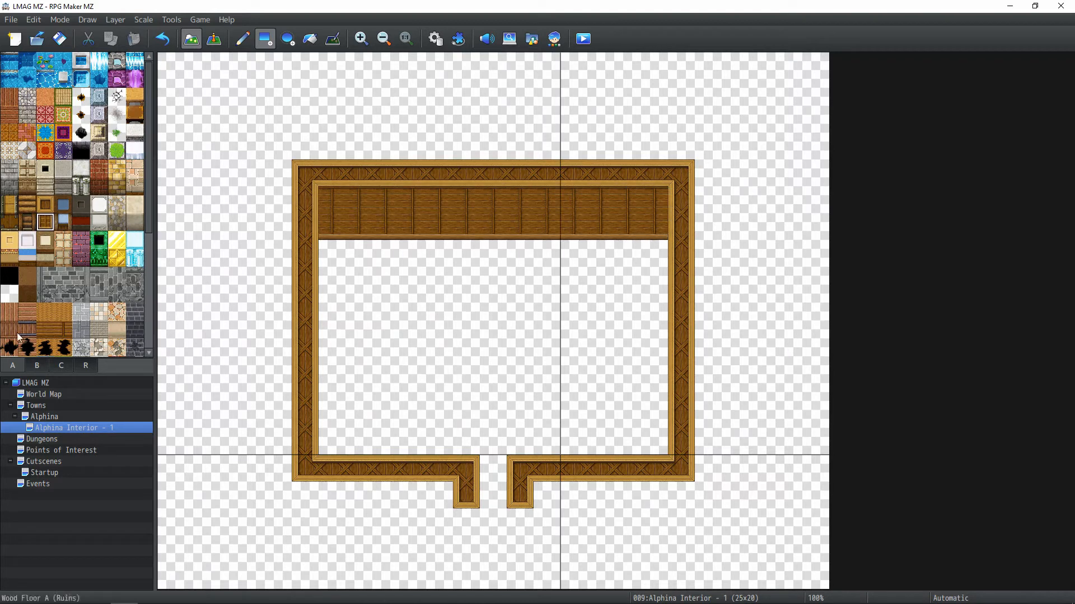
drag(493, 495, 493, 552)
drag(331, 441, 645, 259)
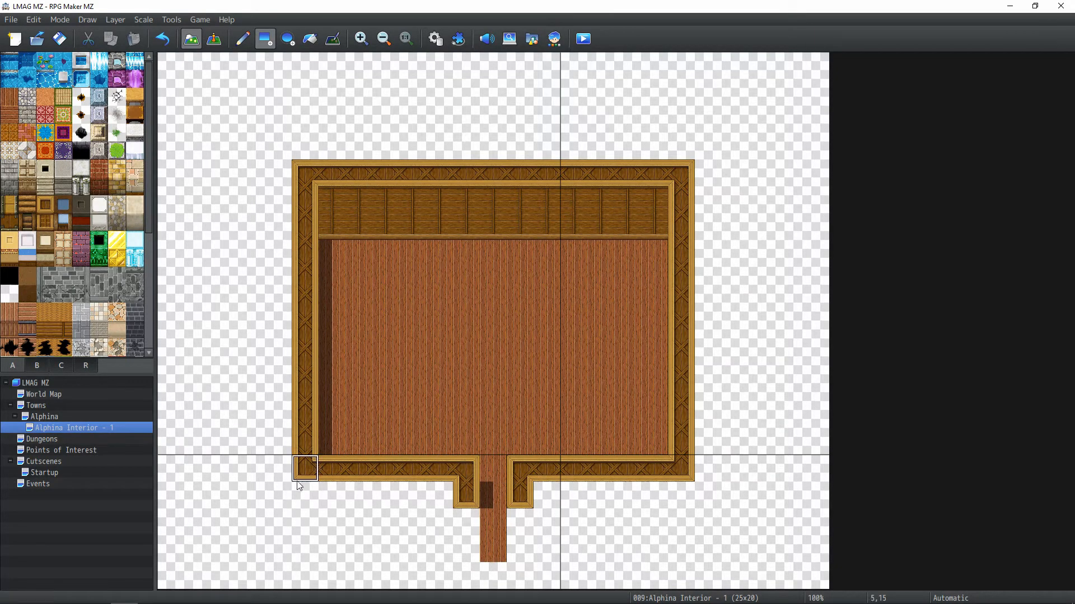
Add two-tile-high plank faces below the front walls on both sides and below the two doorway posts
mouse_move(305, 493)
mouse_down()
mouse_move(468, 527)
mouse_move(469, 543)
mouse_up()
mouse_move(521, 521)
mouse_down()
mouse_move(525, 544)
mouse_move(680, 498)
mouse_up()
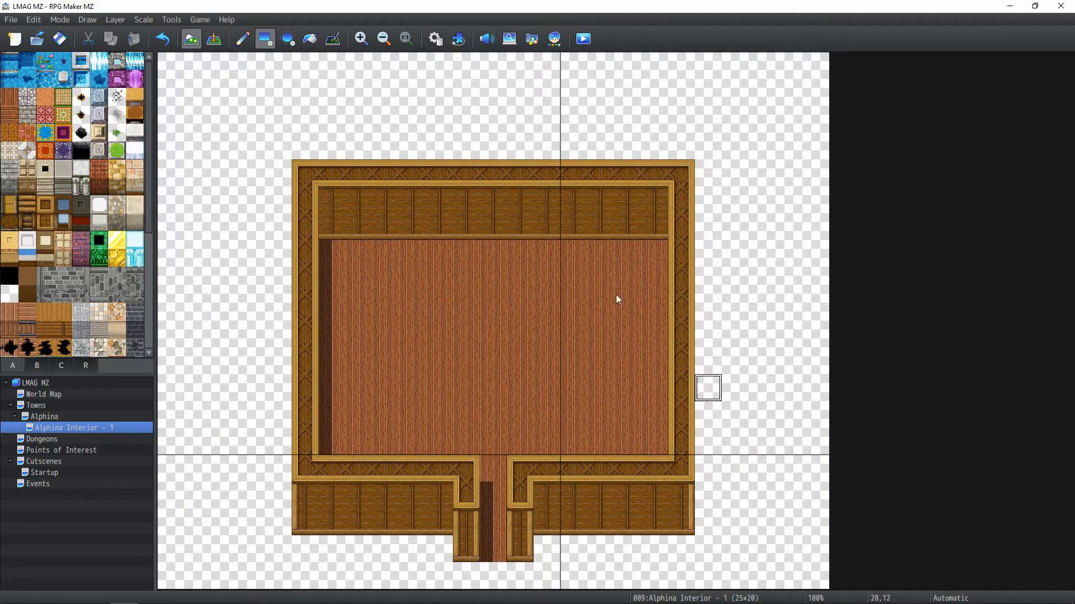
click(473, 475)
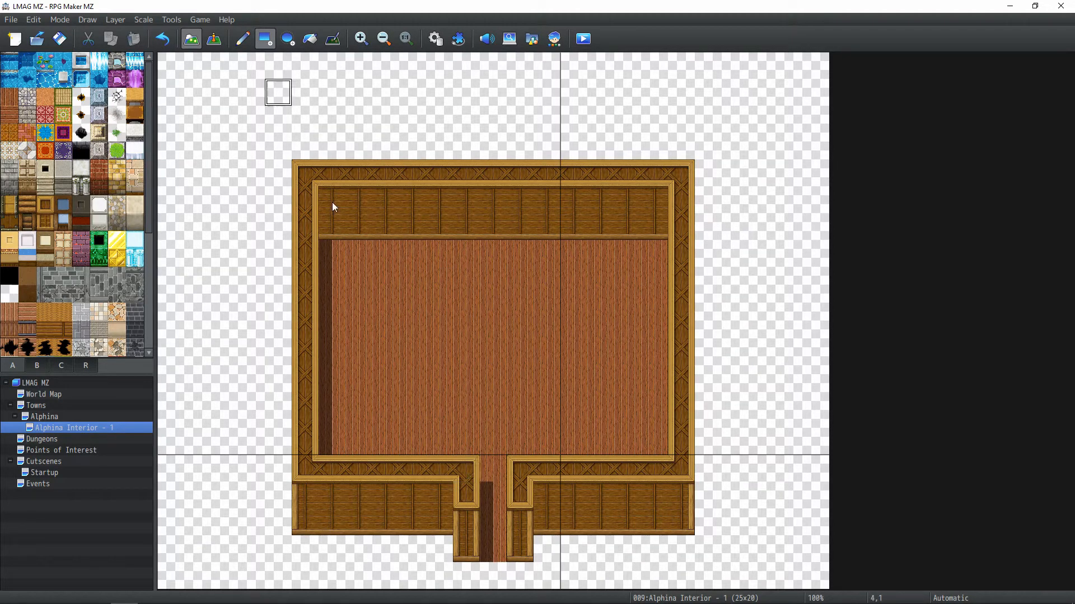
Extend both doorway posts one tile into the room and build a partition at column 9 down to row 8, with a two-tile plank face
click(465, 442)
click(520, 442)
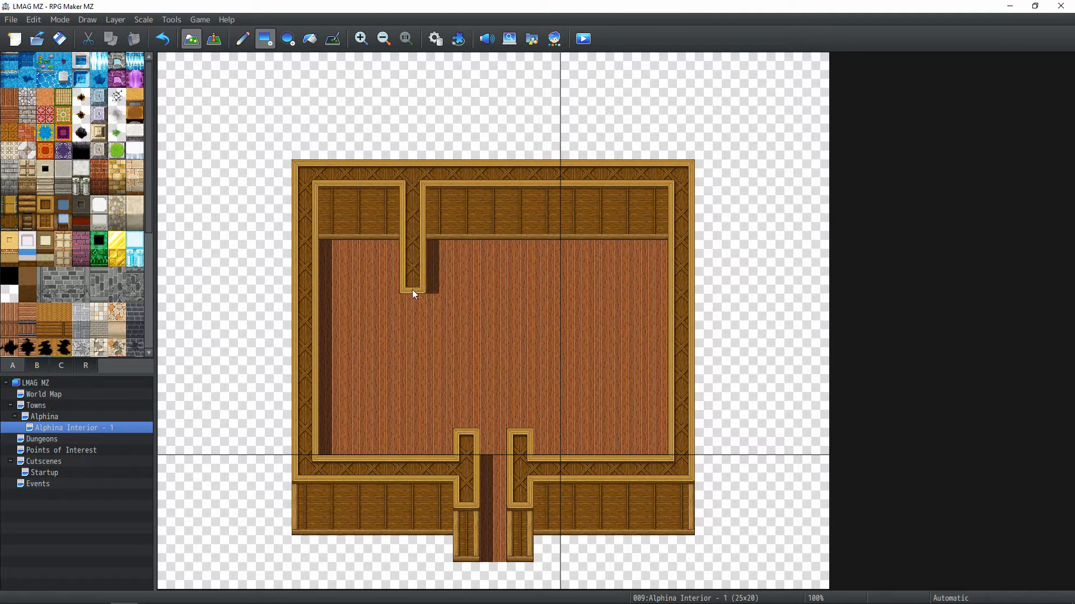
drag(415, 335, 419, 360)
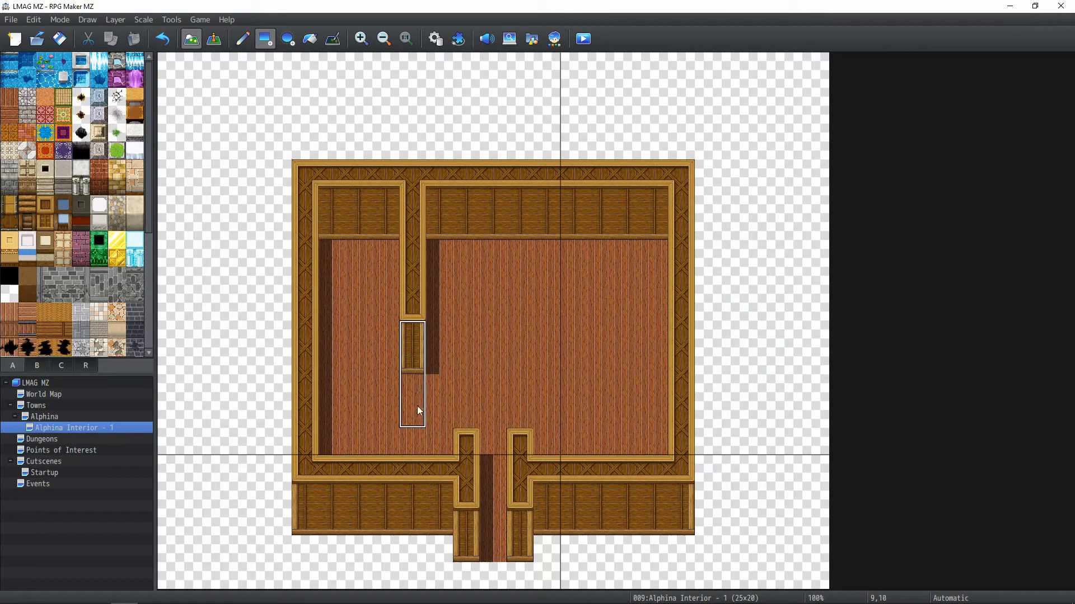
key(ctrl+z)
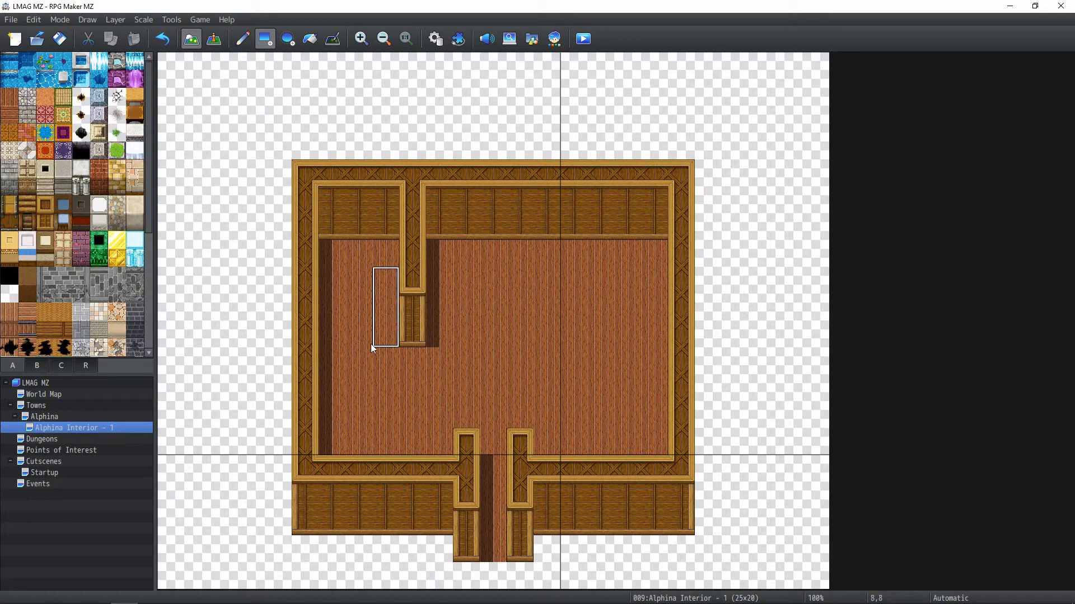
right_drag(395, 337, 374, 259)
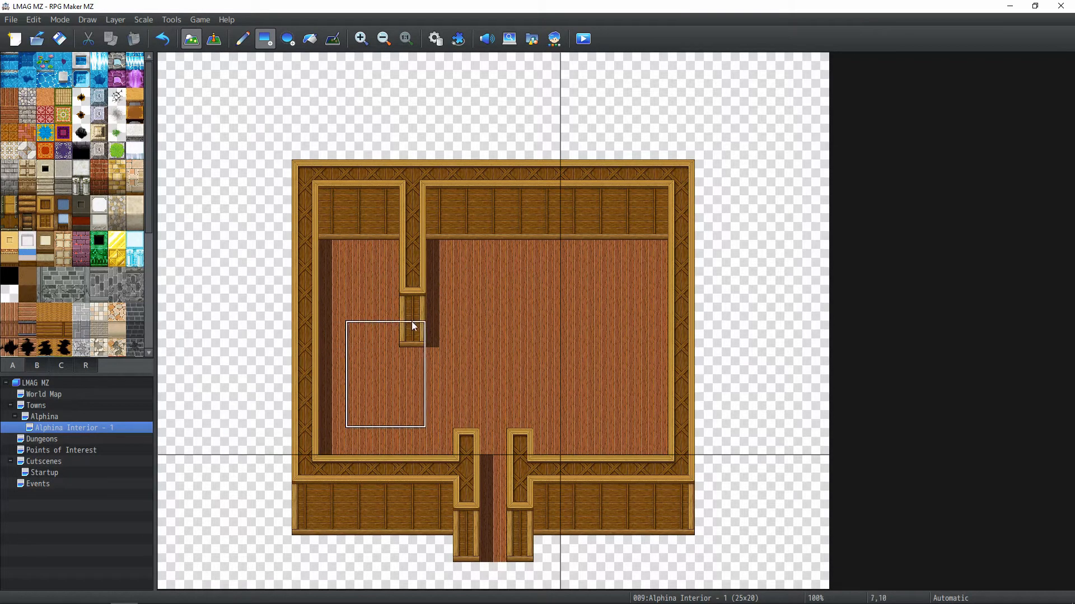
right_click(492, 283)
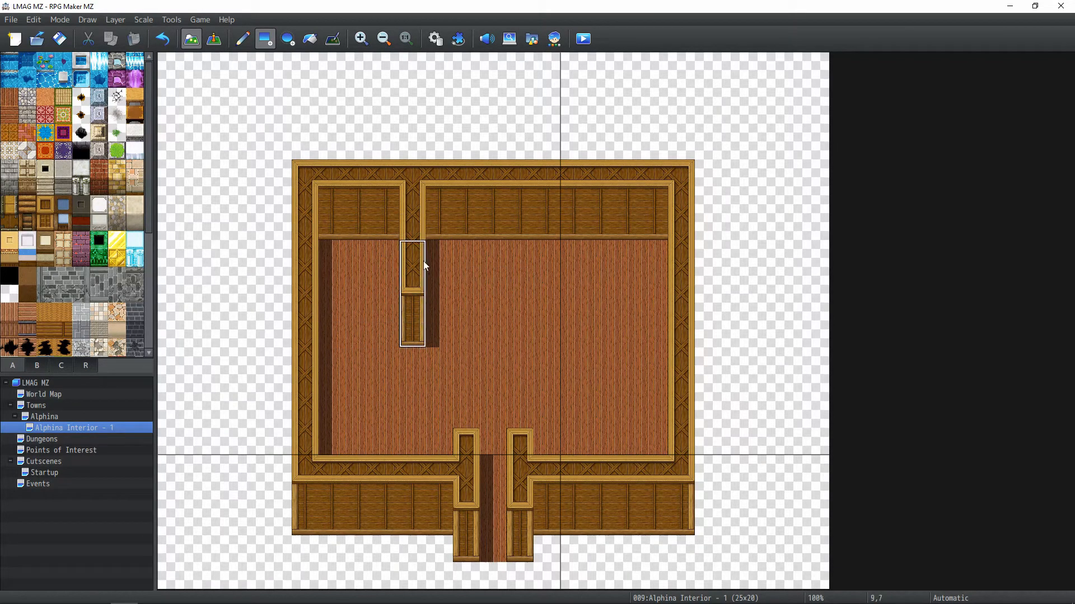
right_drag(444, 254, 545, 254)
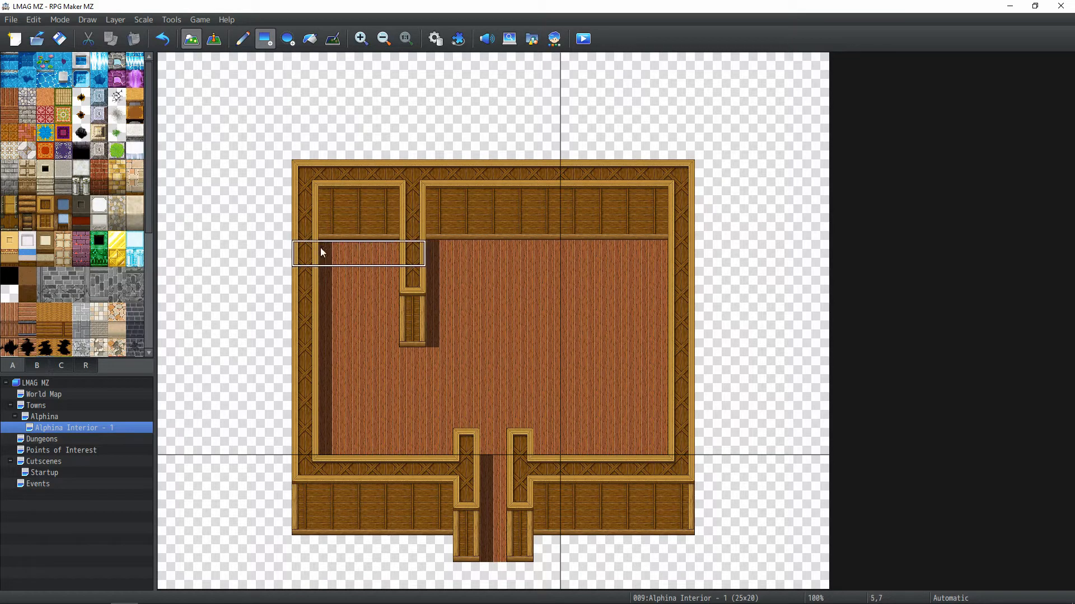
Lay a cobblestone floor six tiles wide and three tiles deep against the back wall, starting beside the partition at column 10
click(323, 252)
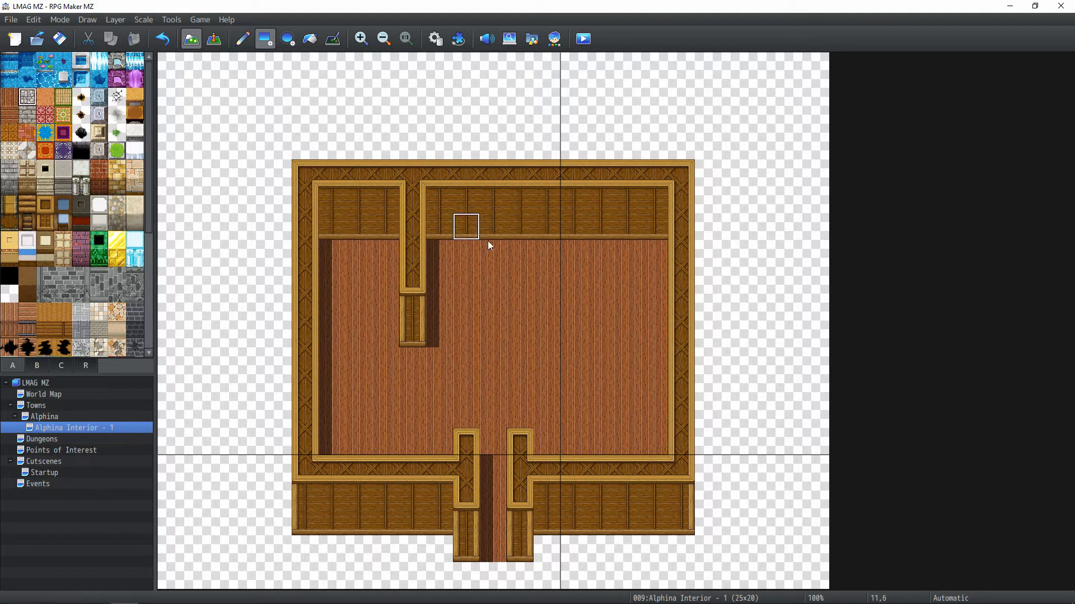
drag(440, 255, 543, 300)
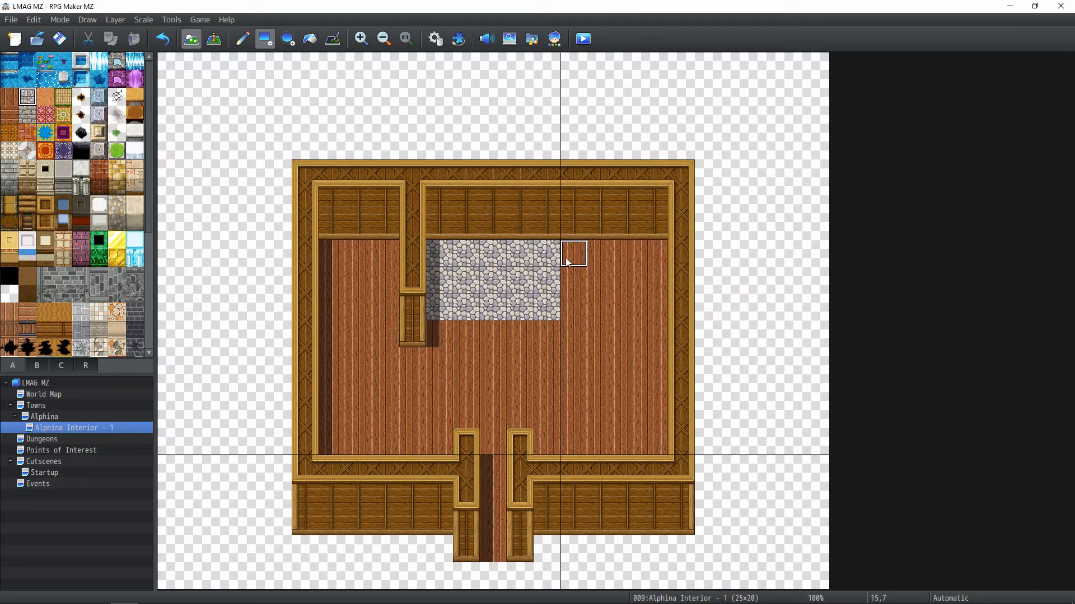
drag(567, 262, 573, 308)
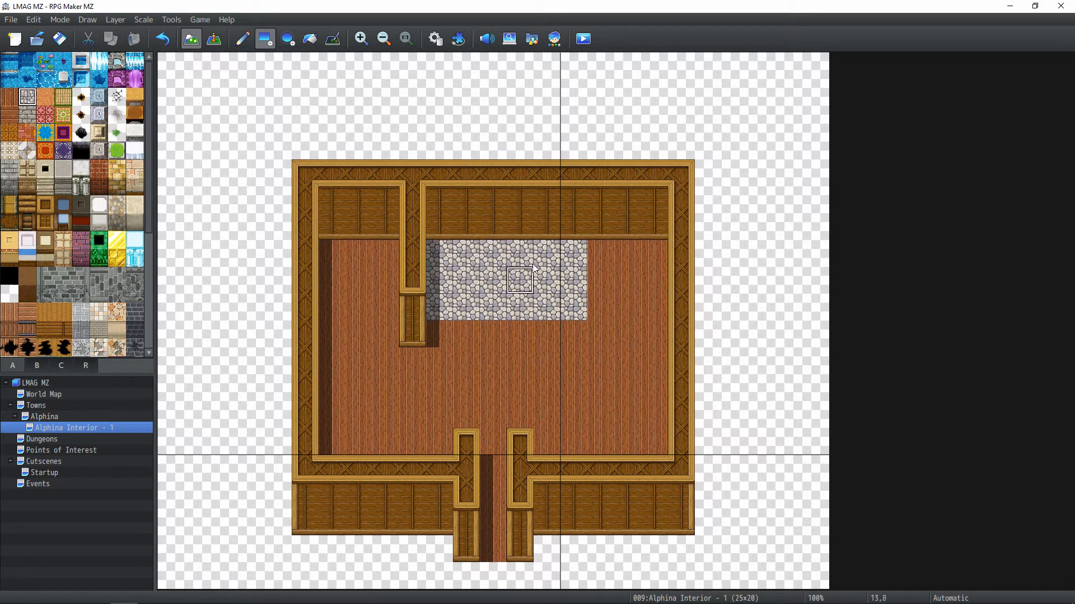
Cut off the back-right corner with walls along row 9 and column 16, add a two-tile plank face, and erase the area outside them
right_click(609, 183)
drag(658, 313, 602, 312)
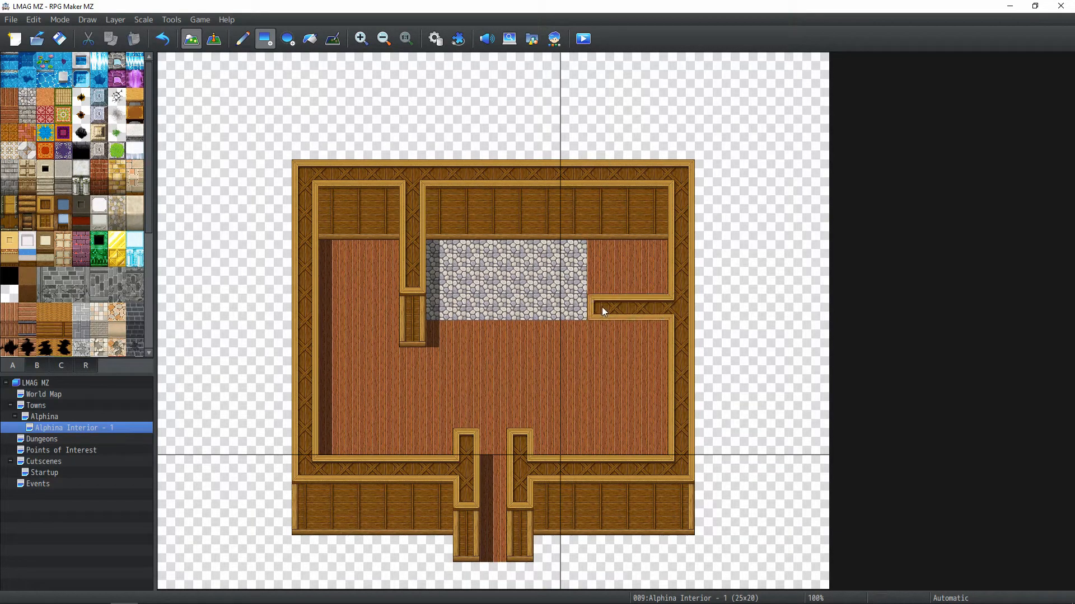
drag(601, 260, 600, 173)
mouse_move(604, 336)
mouse_down()
mouse_move(628, 359)
mouse_move(665, 350)
mouse_up()
right_click(717, 281)
drag(716, 279, 636, 173)
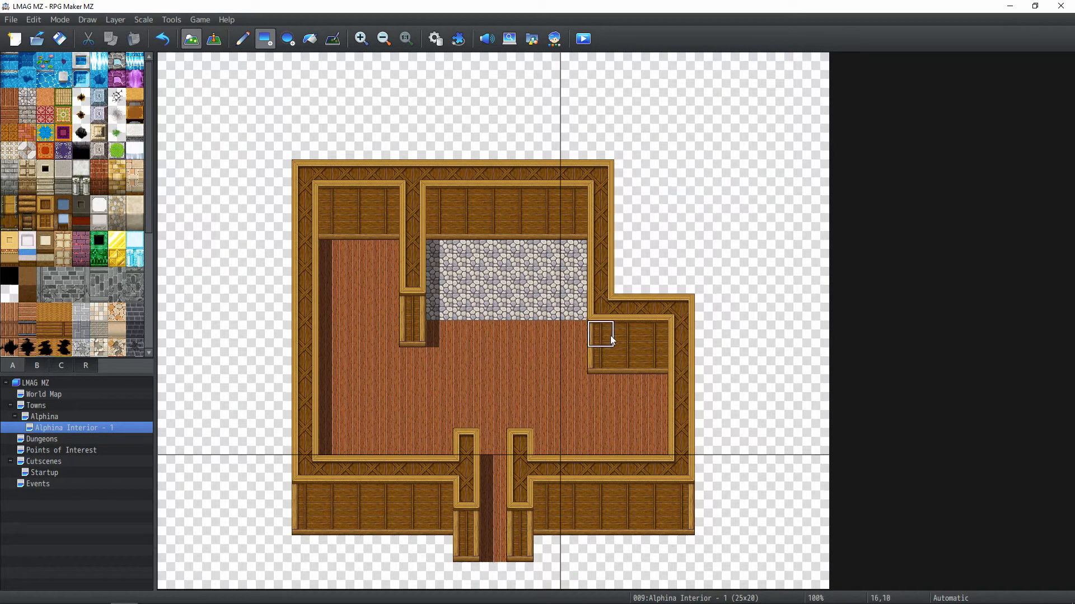
Shift the recessed right-hand wall up to row 8 and its plank face up to rows 9 and 10
right_drag(651, 339, 681, 361)
mouse_move(681, 341)
mouse_down()
mouse_move(625, 290)
mouse_move(602, 291)
mouse_up()
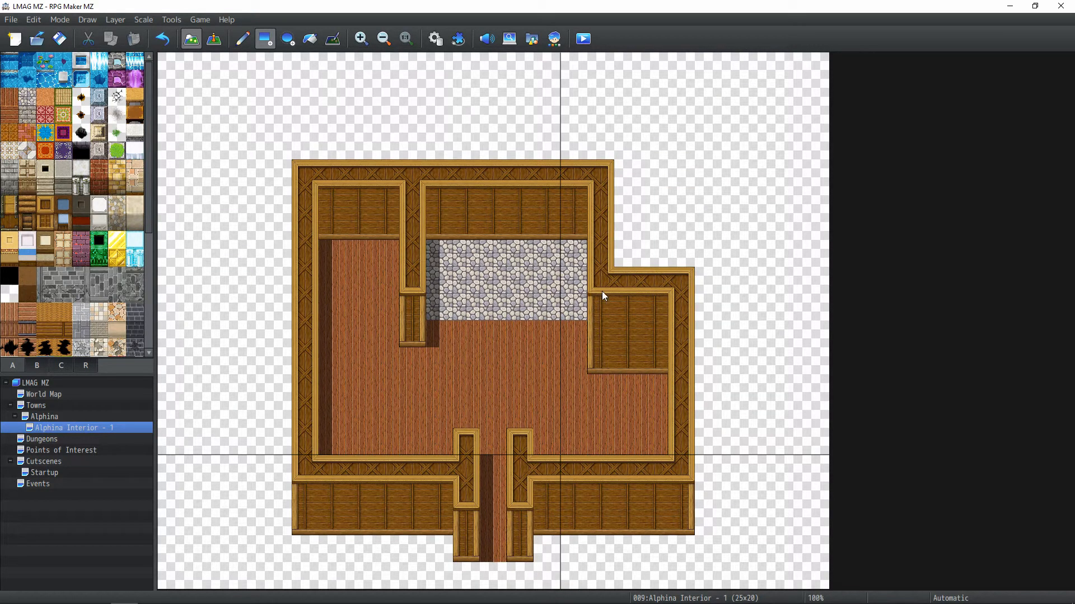
right_click(571, 386)
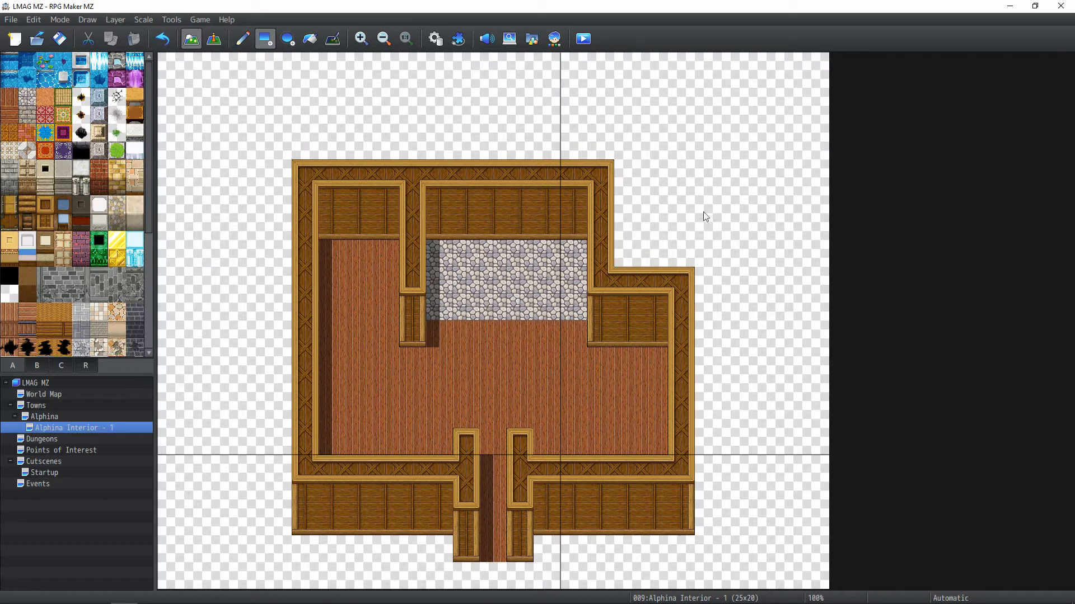
Fill the erased back-right corner with solid wall top and widen that block and its plank face by one tile to column 15
drag(625, 255, 674, 176)
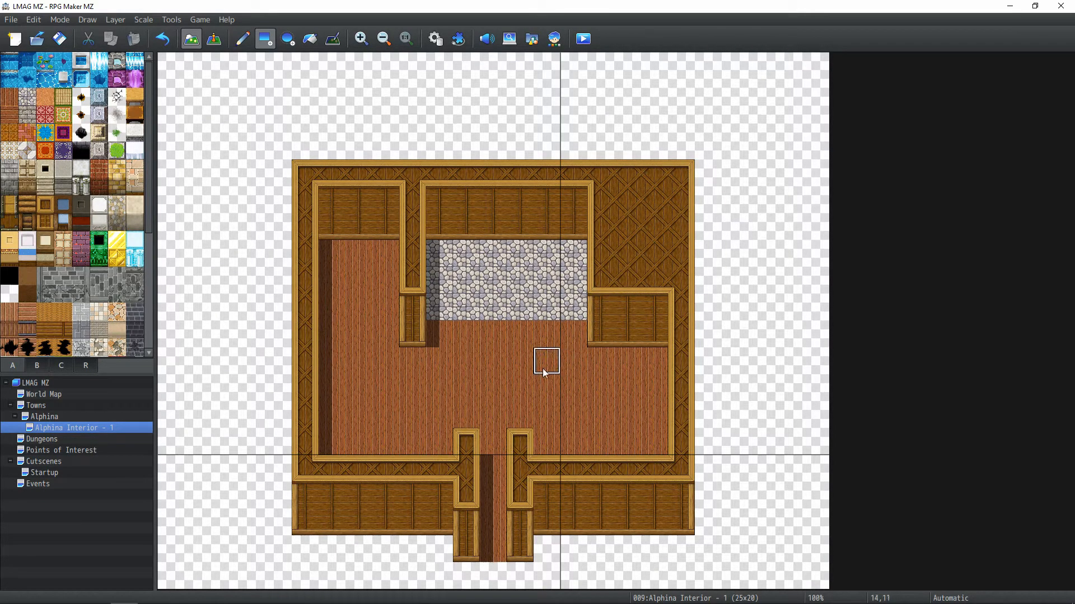
right_drag(593, 335, 621, 176)
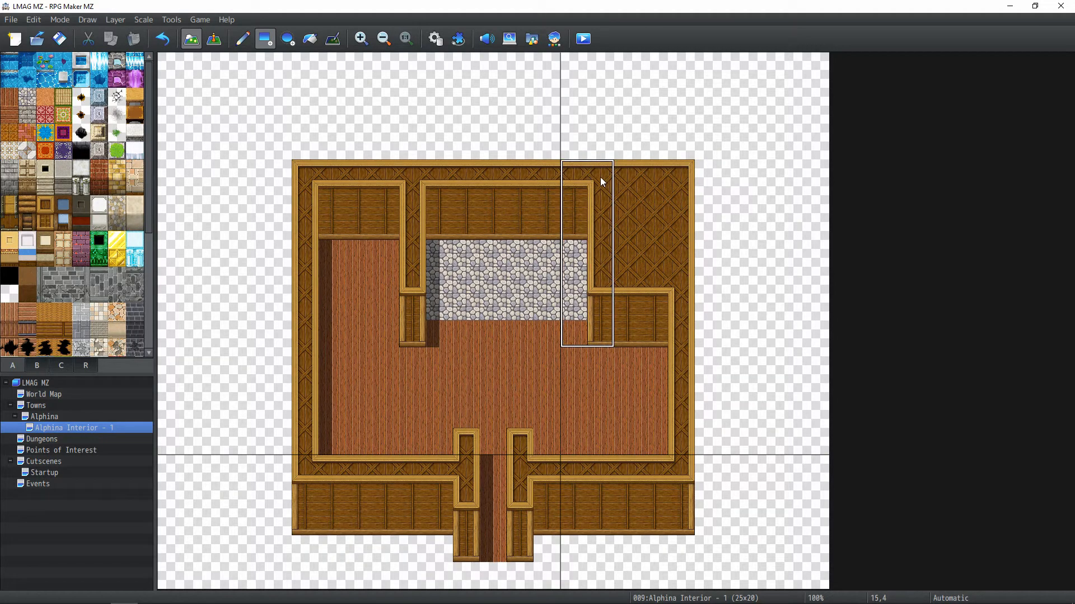
click(600, 177)
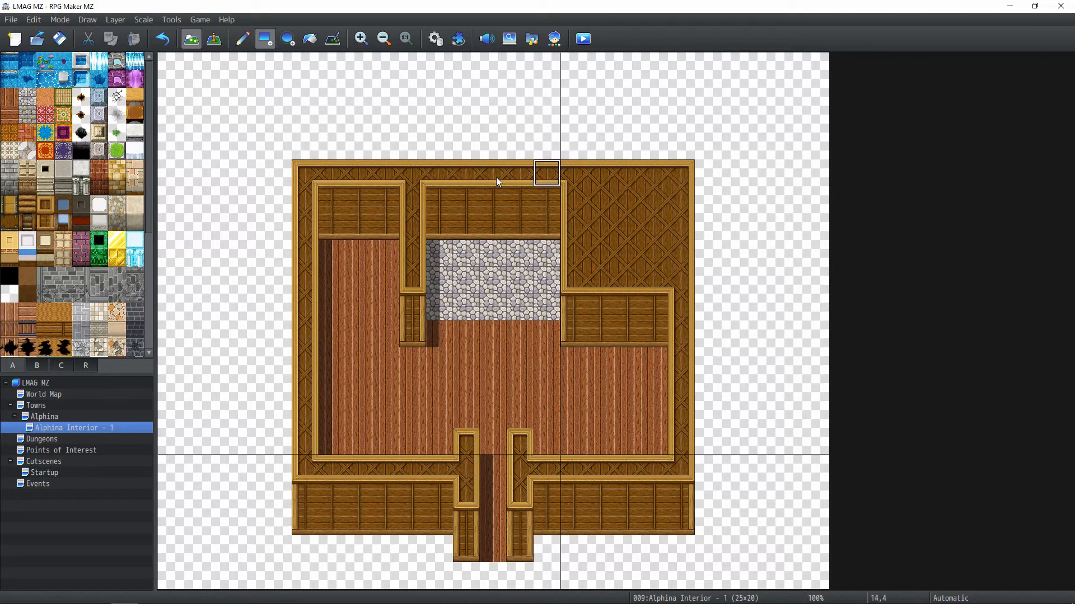
Fill the empty area around the house with black, and switch back to the Rectangle tool
click(10, 277)
click(310, 38)
click(254, 147)
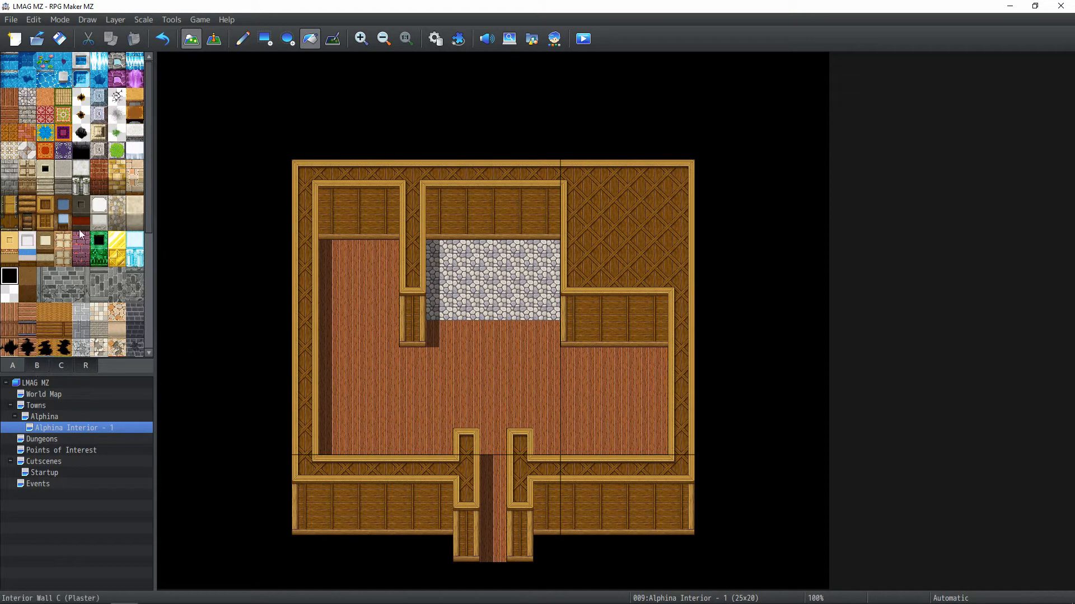
click(258, 43)
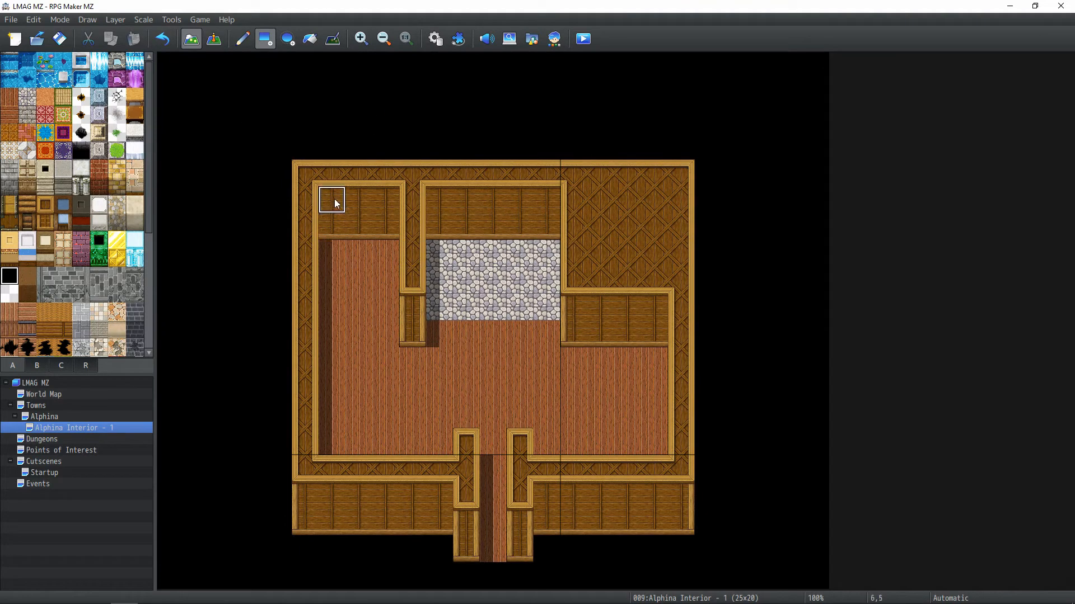
drag(330, 200, 379, 347)
right_drag(380, 347, 381, 348)
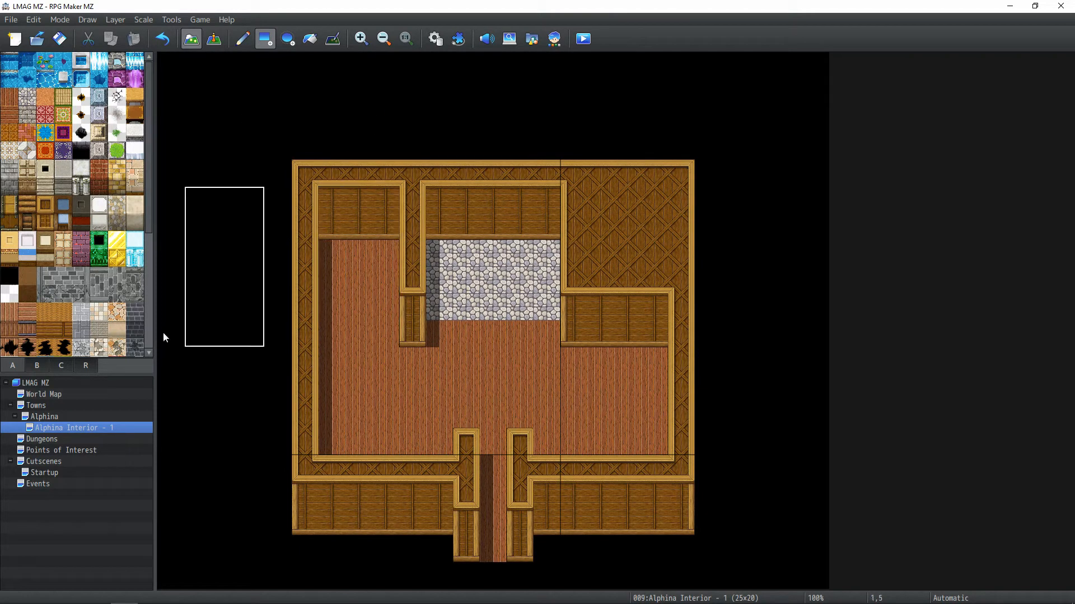
click(26, 364)
click(22, 367)
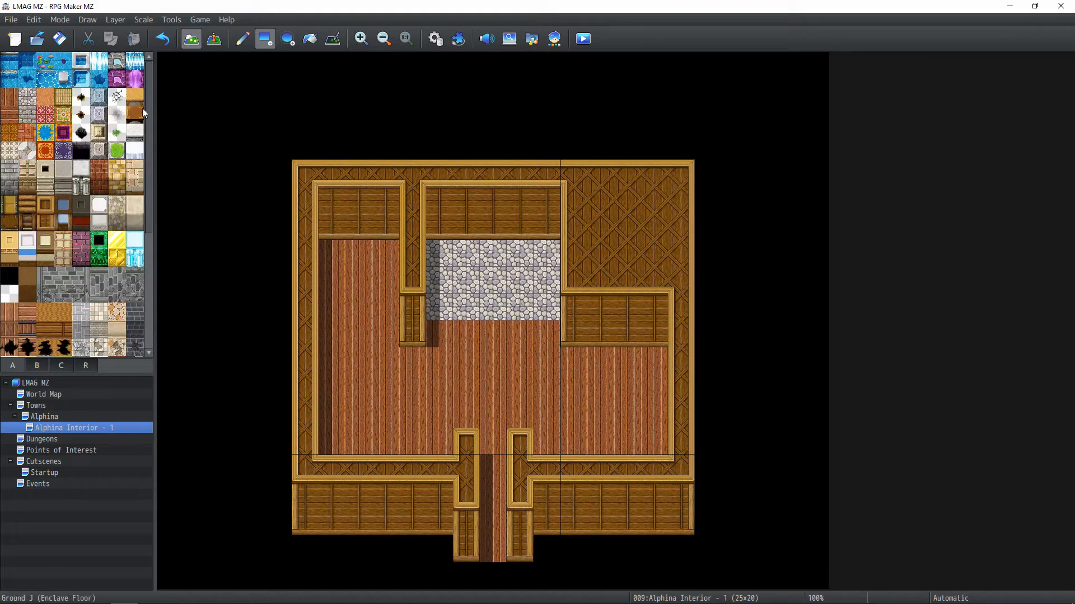
Switch the drawing layer to Layer 2
click(115, 19)
click(116, 57)
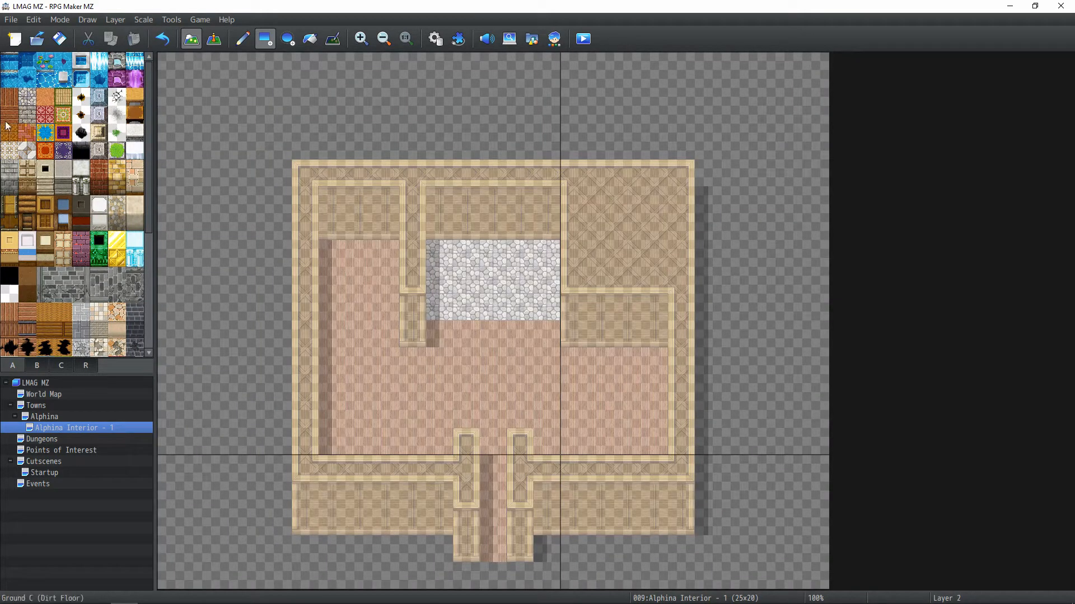
click(63, 96)
drag(332, 252, 371, 307)
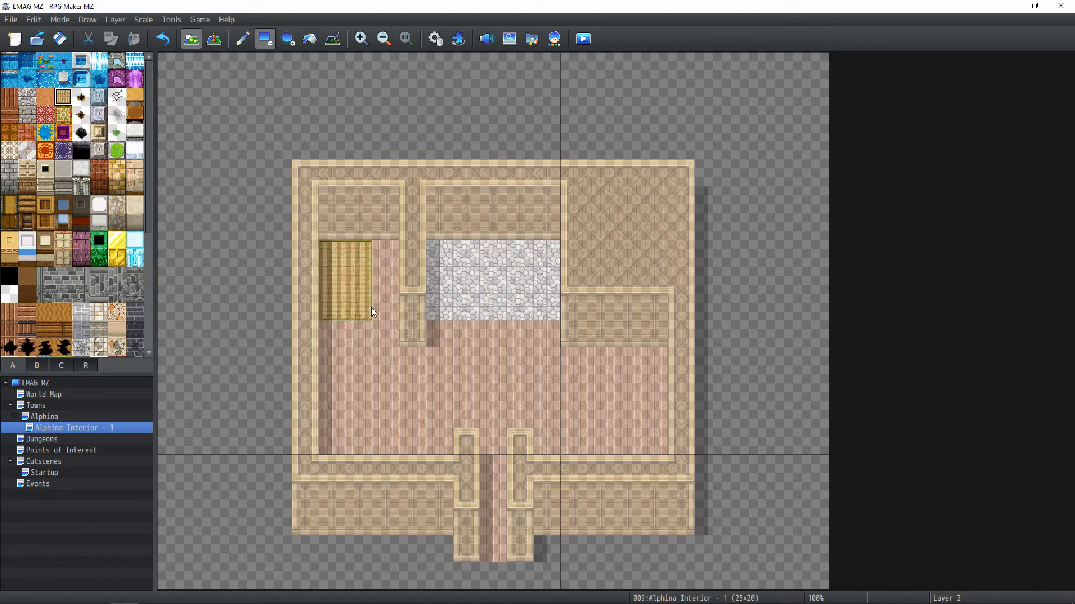
key(ctrl+z)
click(44, 97)
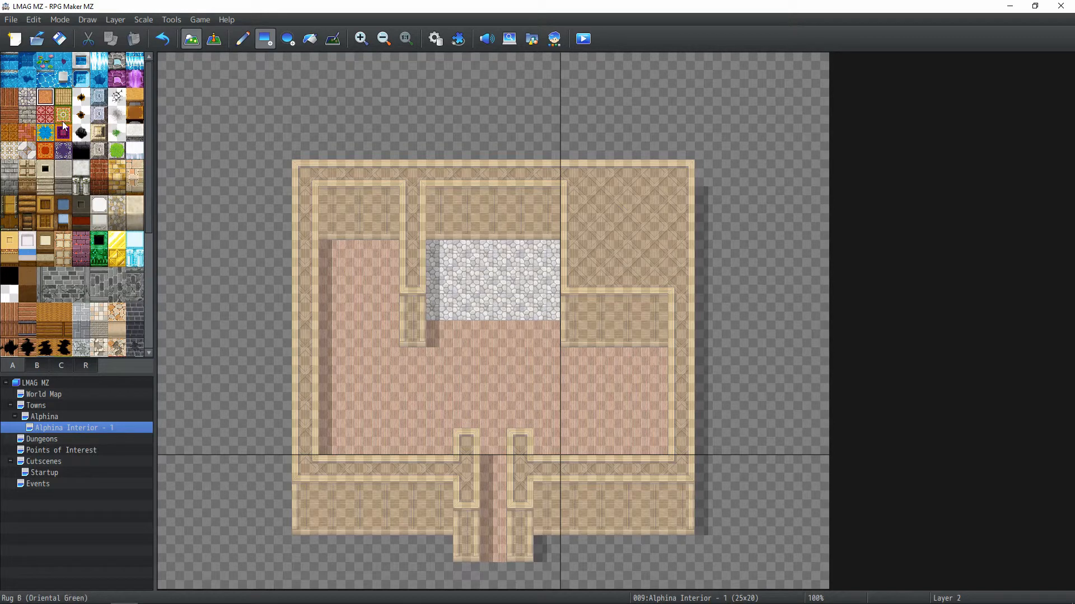
Lay a straw mat with green edging, two tiles wide and three deep, in the back corner of the left-hand room
click(64, 98)
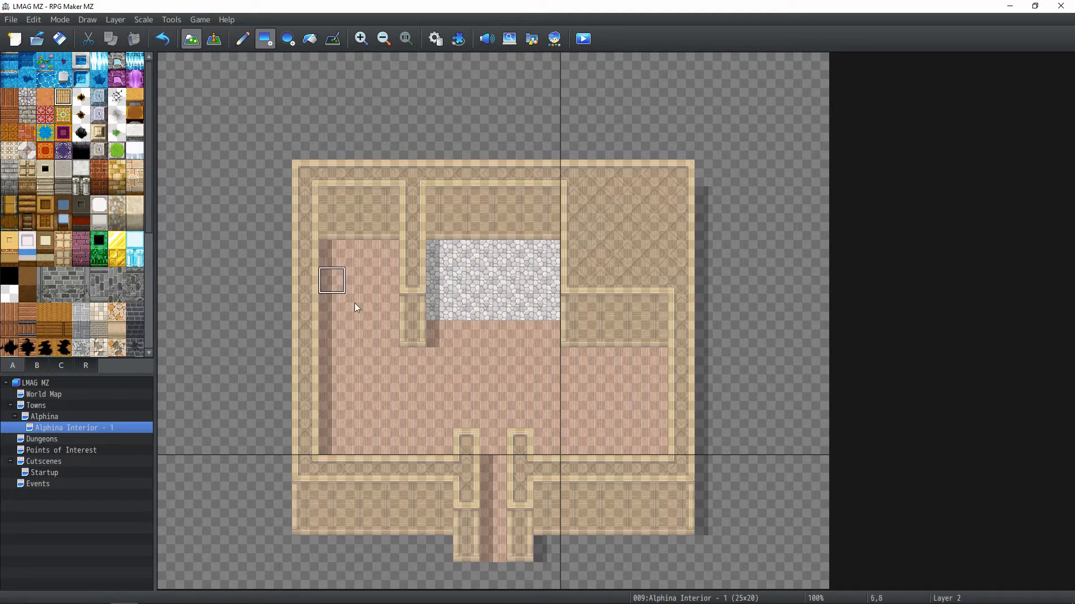
drag(332, 255, 356, 305)
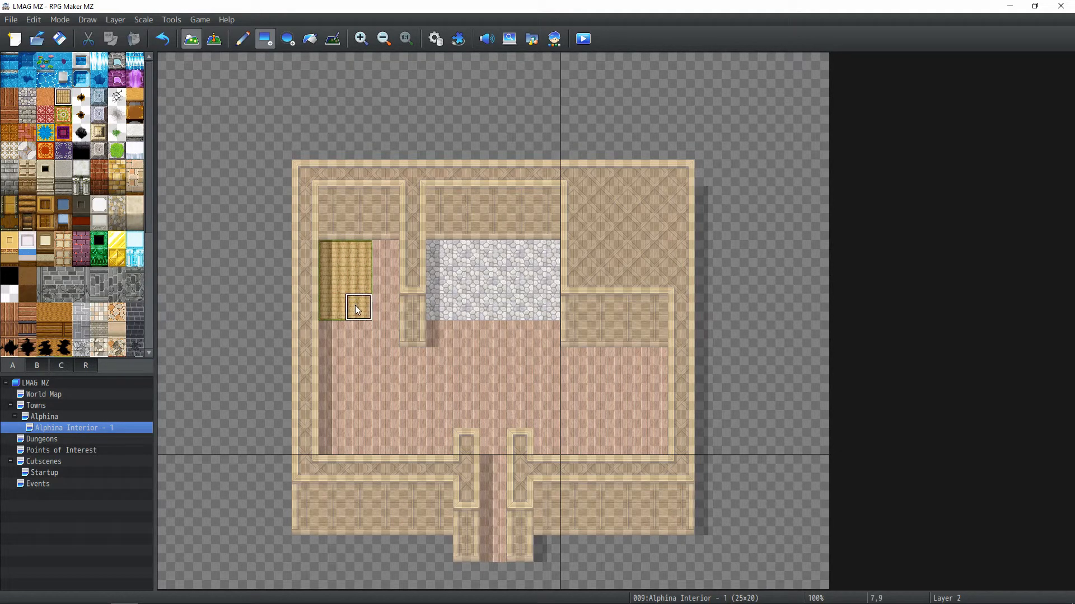
Switch to Layer 3 and place a single bed with a blue blanket in the back corner of the straw mat
click(29, 365)
click(115, 20)
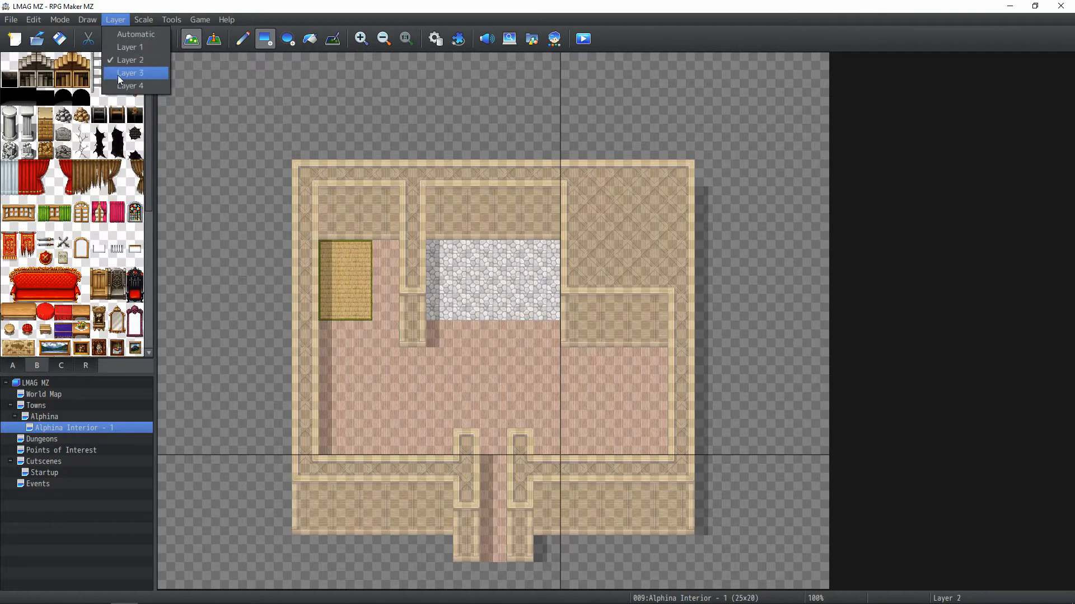
click(115, 69)
scroll(67, 286, down, 2)
scroll(66, 285, down, 5)
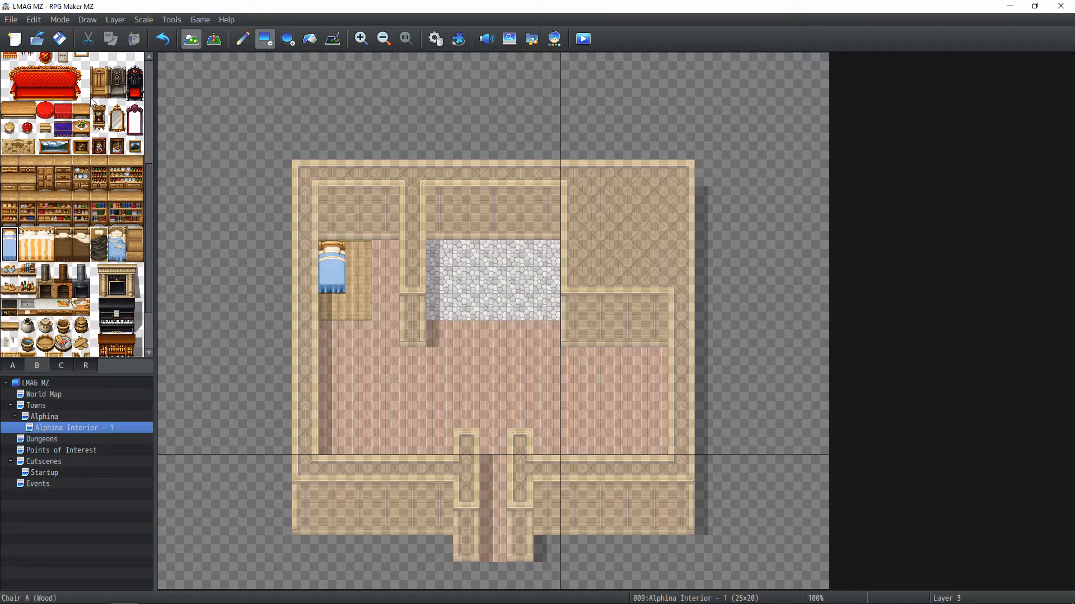
Place a low wooden cabinet beside the bed and a two-tile-high wooden wardrobe next to it, against the partition
click(27, 168)
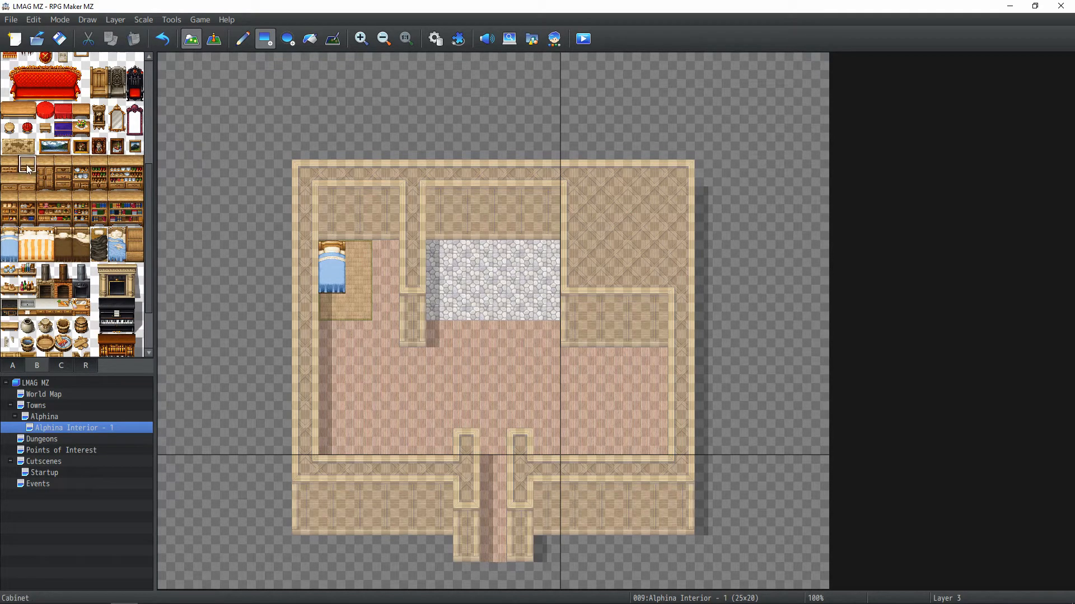
click(361, 257)
drag(47, 185, 45, 163)
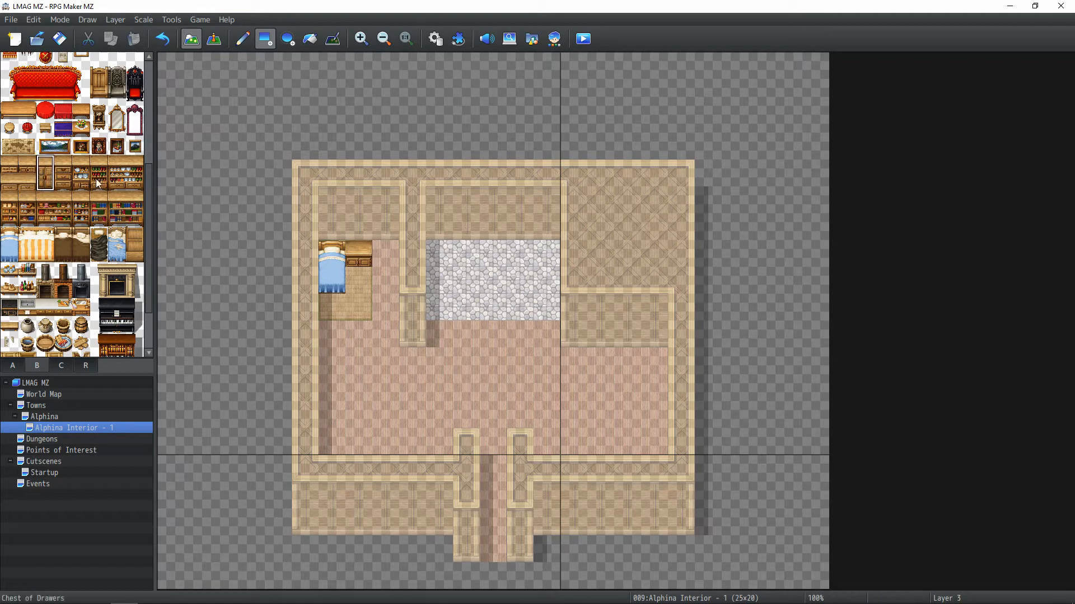
click(385, 225)
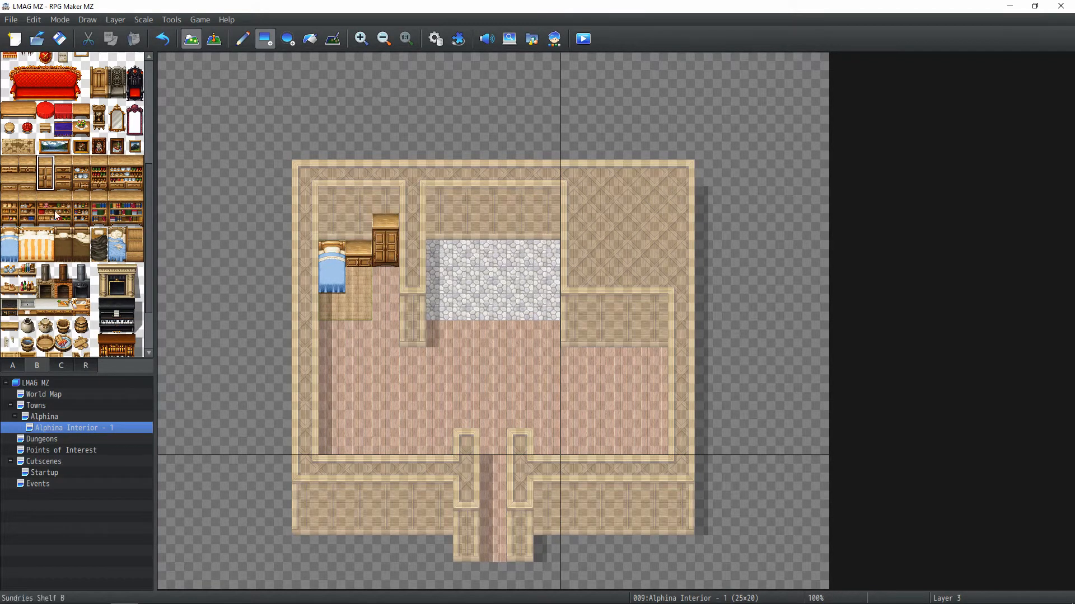
Place a large window with red curtains on the bedroom's back wall above the cabinet
scroll(56, 216, up, 5)
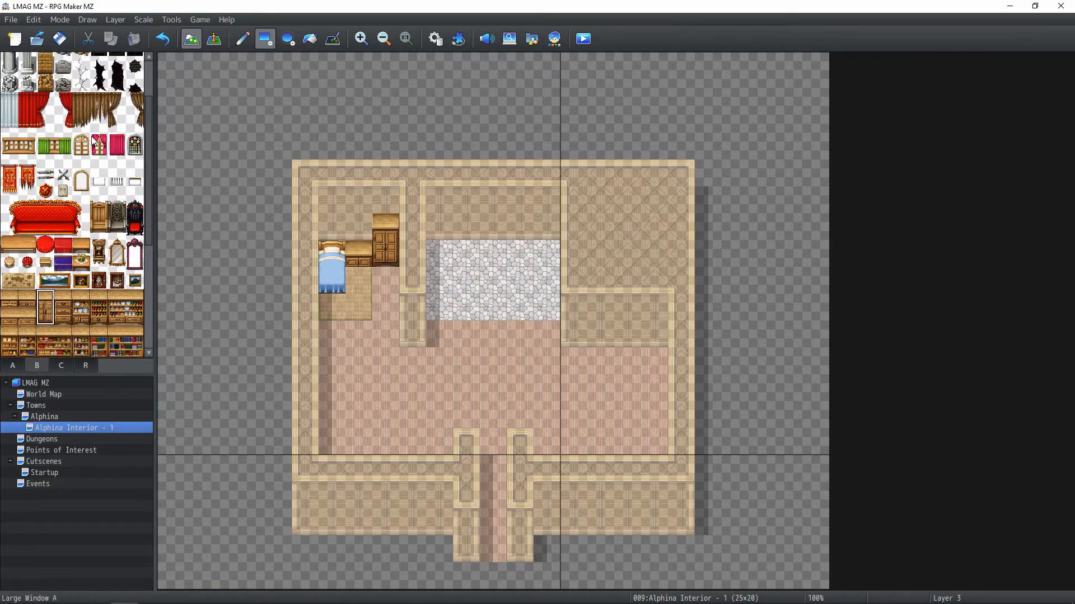
click(101, 144)
click(352, 194)
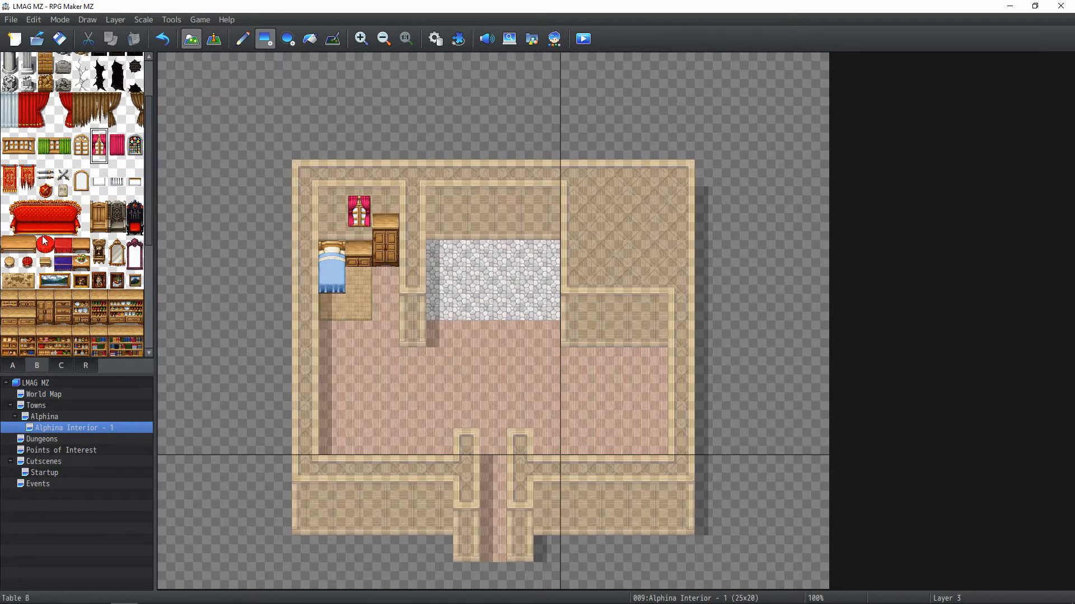
Hang a small framed landscape painting on the bedroom's back wall above the bed, and preview the map without layer dimming
scroll(71, 234, up, 1)
scroll(71, 234, down, 2)
click(79, 273)
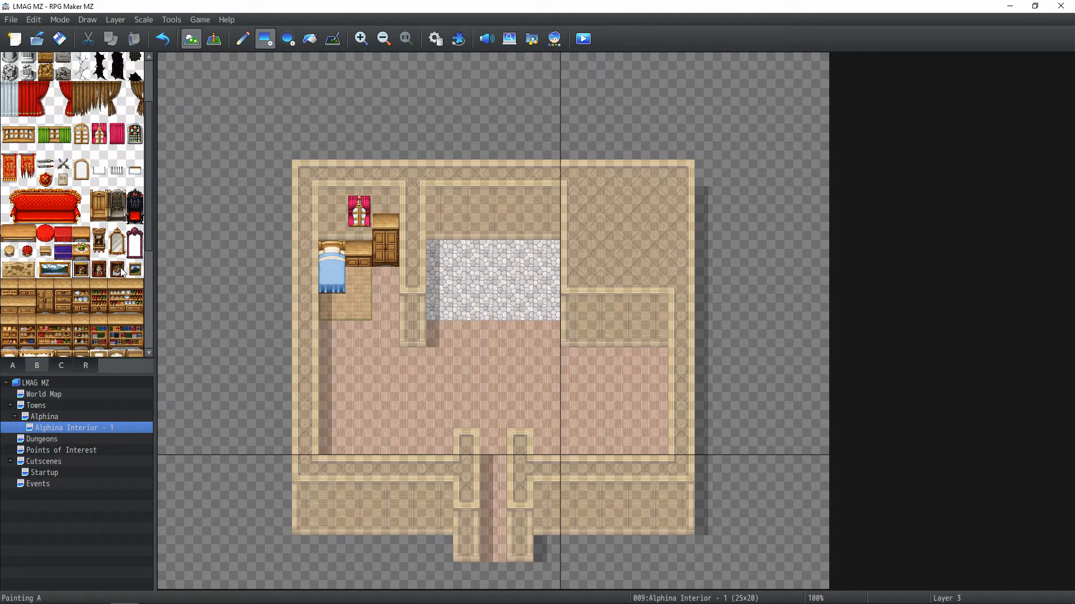
click(332, 200)
click(135, 269)
click(330, 199)
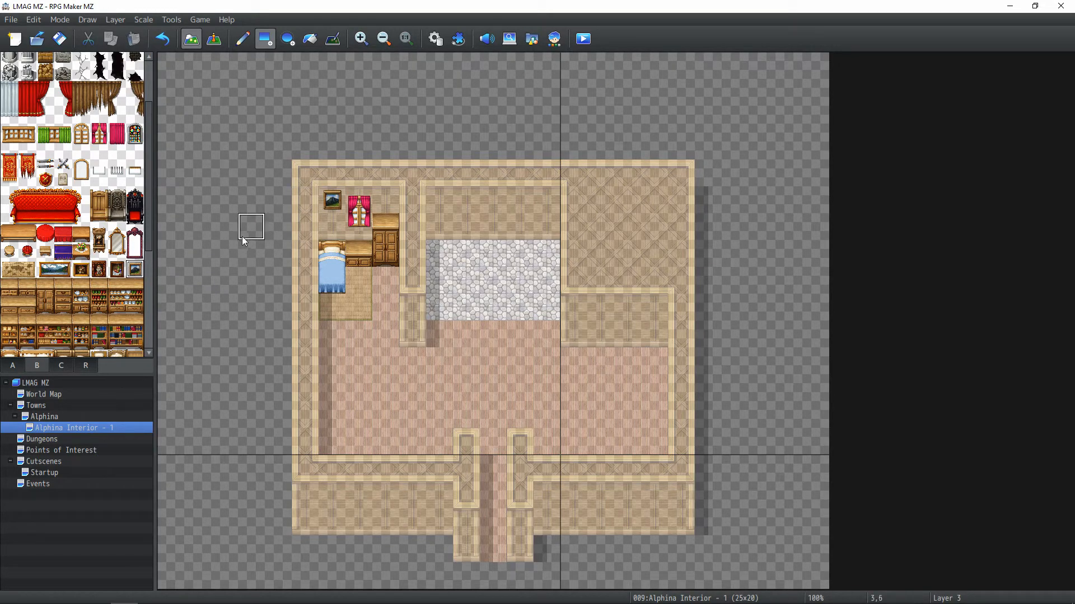
click(218, 46)
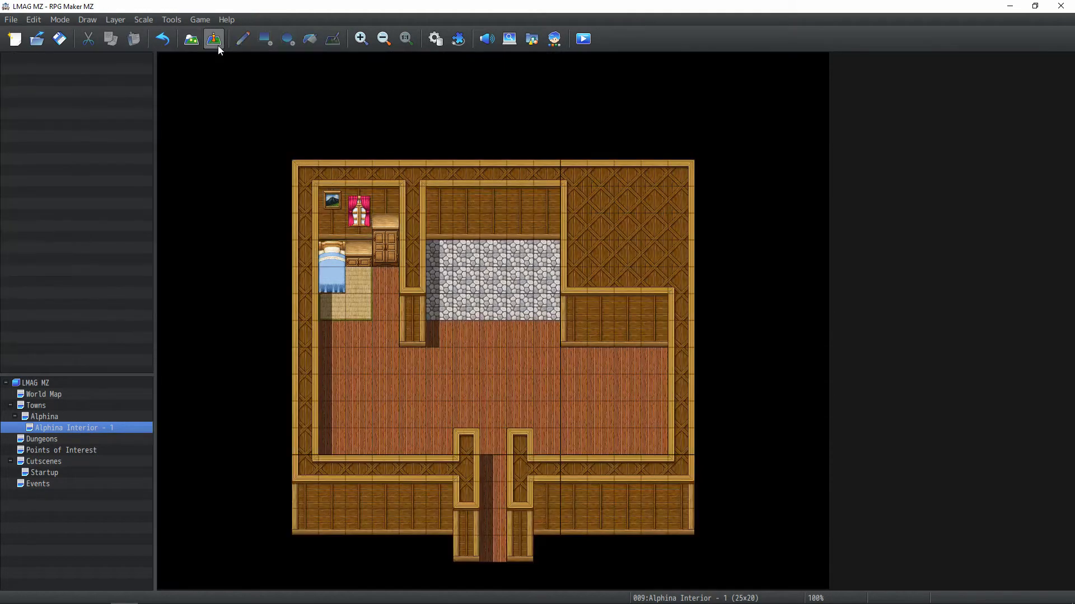
click(187, 37)
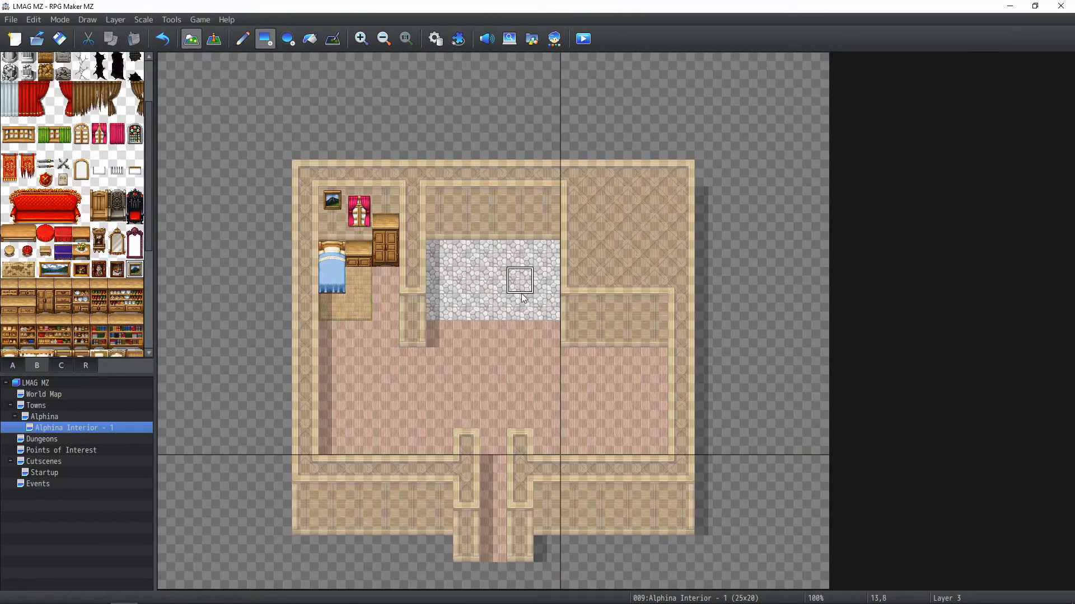
On Layer 3, place a sink counter run along the kitchen's back wall with a black stove in the corner beside it
click(118, 19)
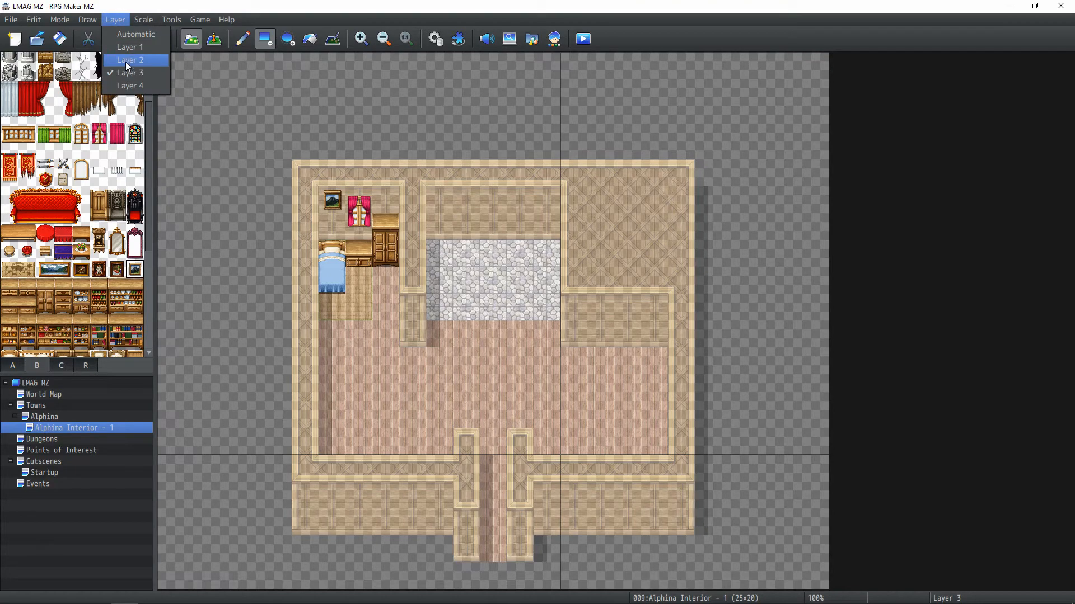
click(123, 74)
scroll(33, 218, down, 4)
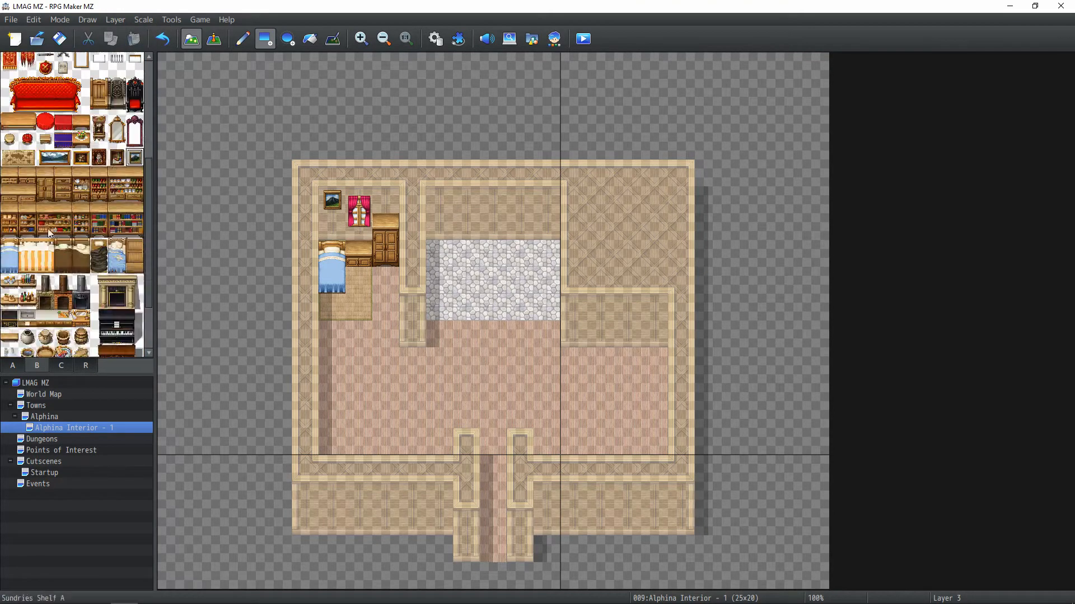
drag(28, 241, 64, 241)
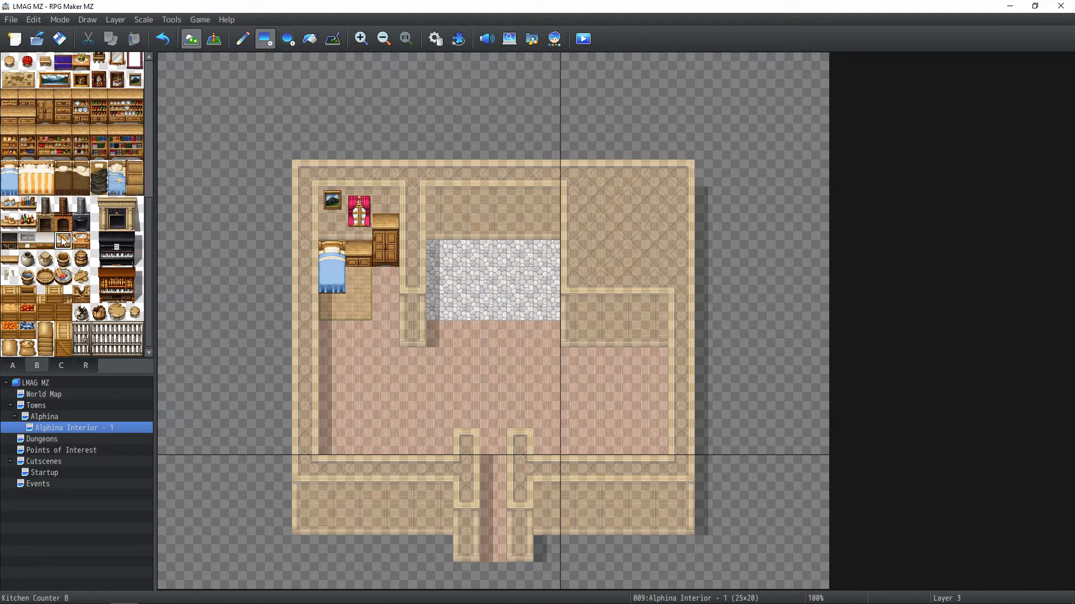
click(439, 255)
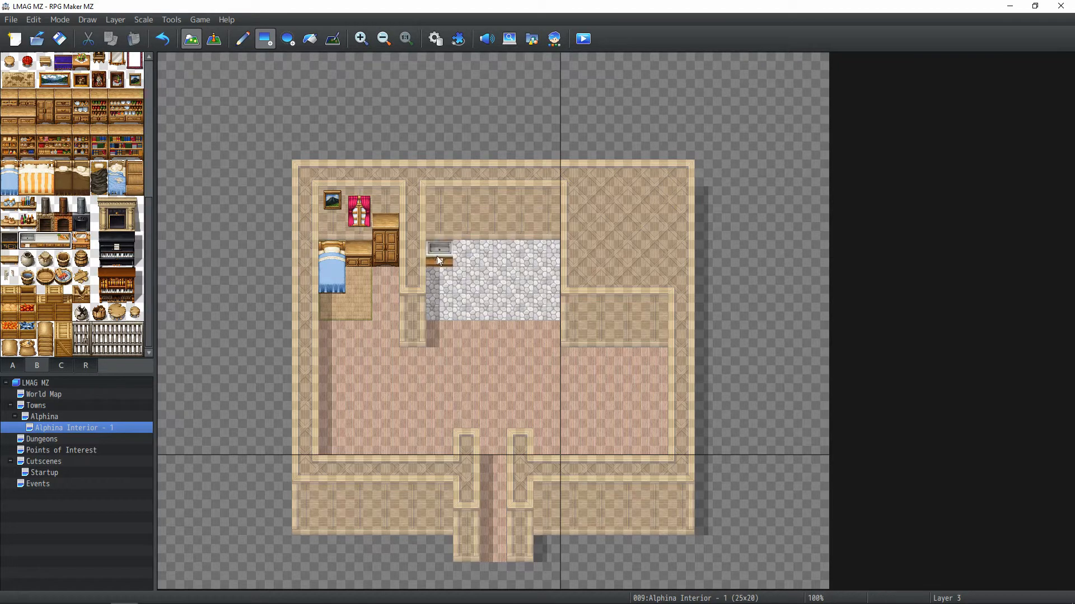
click(462, 256)
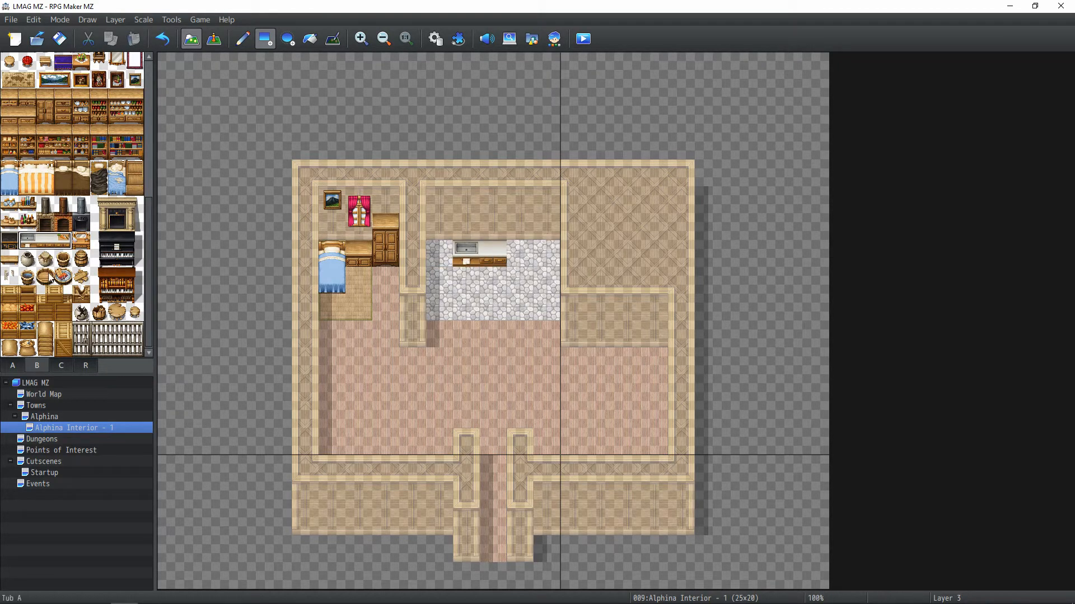
click(9, 241)
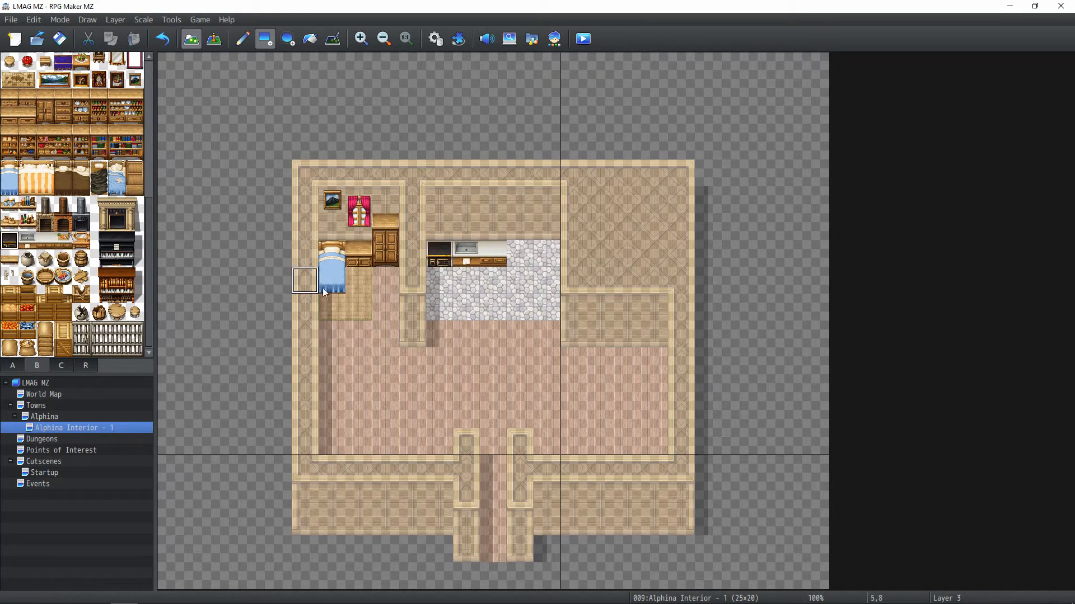
click(440, 255)
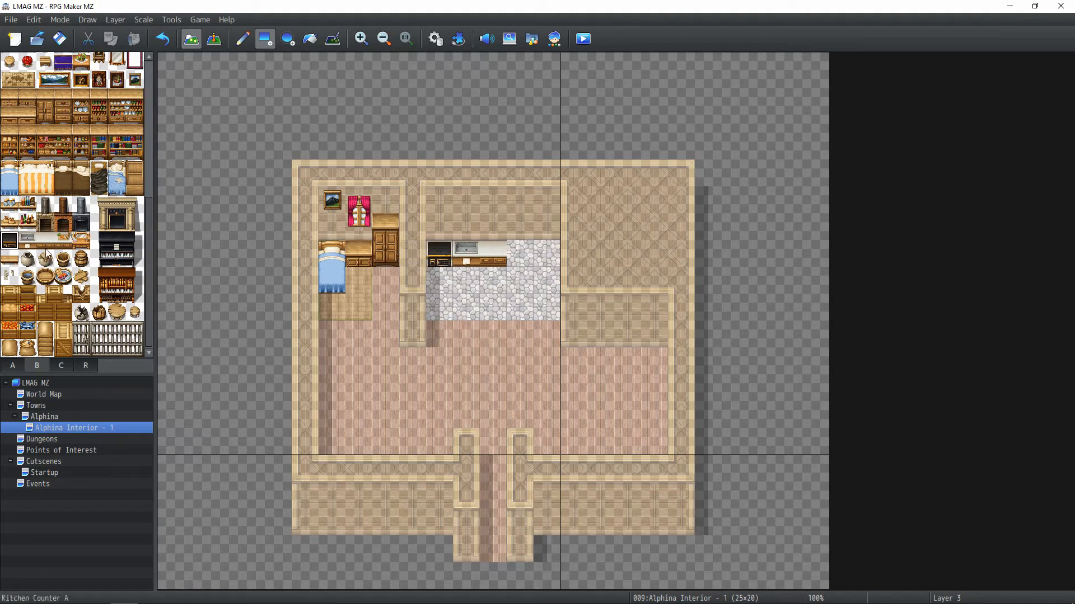
Shift the sink to the third tile of the kitchen counter and put a food-preparation counter between it and the stove
click(49, 242)
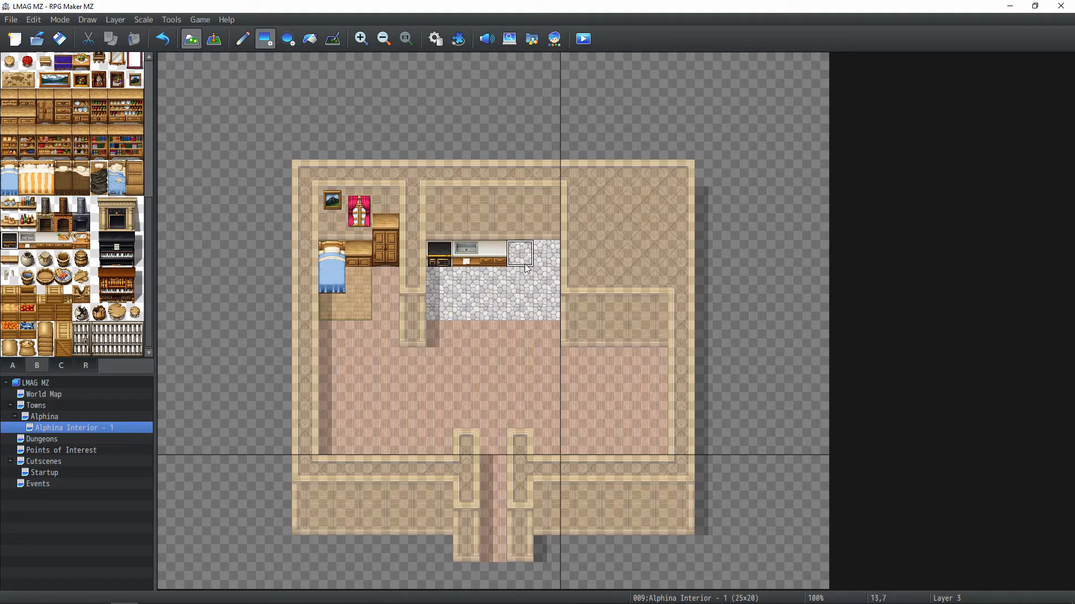
click(493, 253)
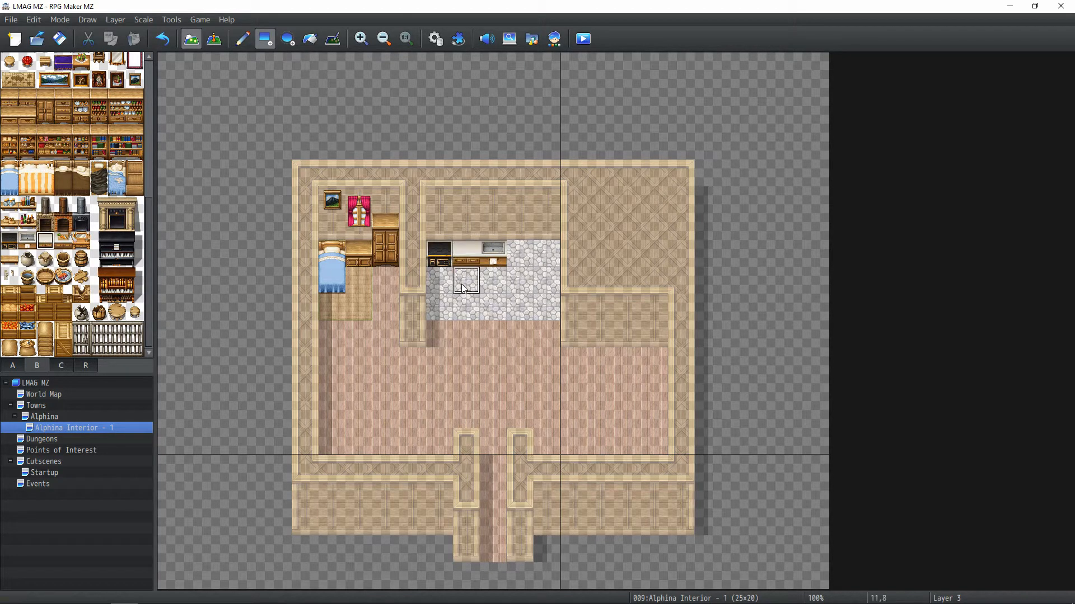
click(64, 240)
click(466, 247)
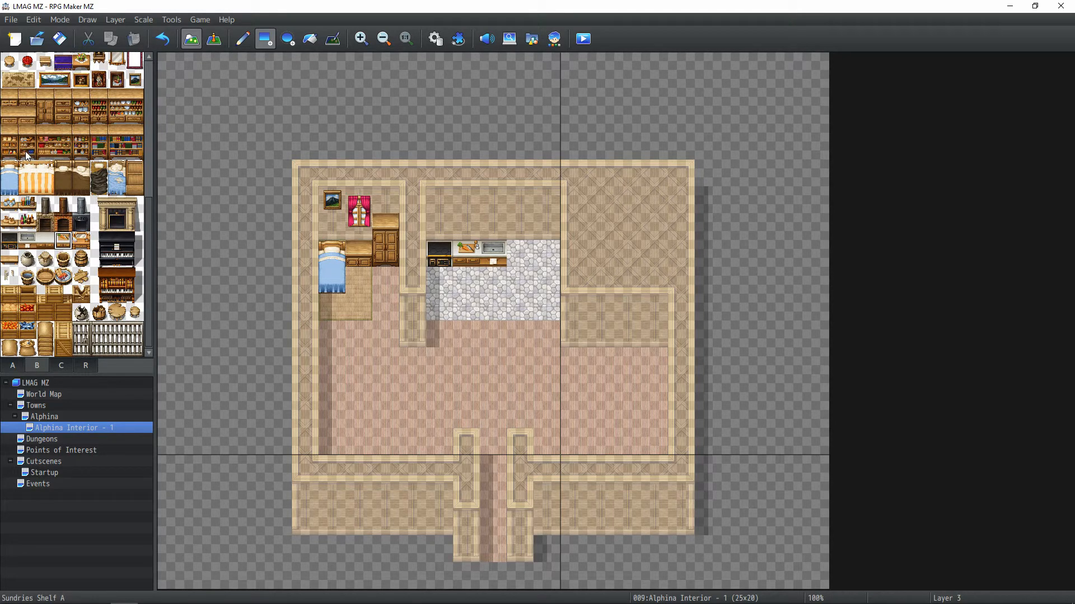
Place a two-tile-high sundries shelf beside the sink and a dish cabinet next to it in the kitchen's back corner
drag(25, 151, 25, 134)
click(521, 239)
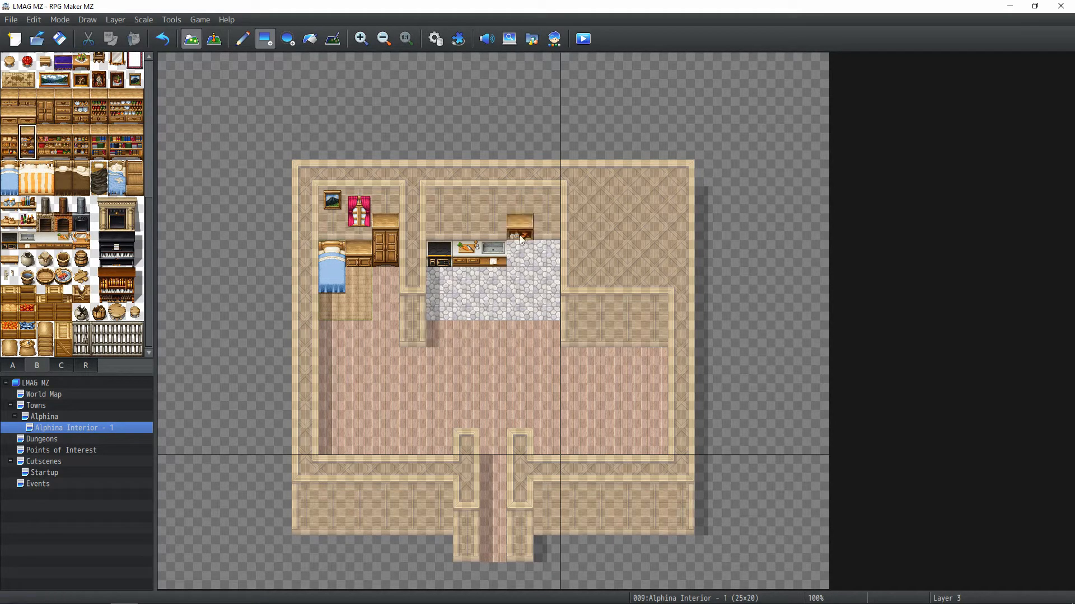
click(14, 157)
drag(80, 122, 80, 105)
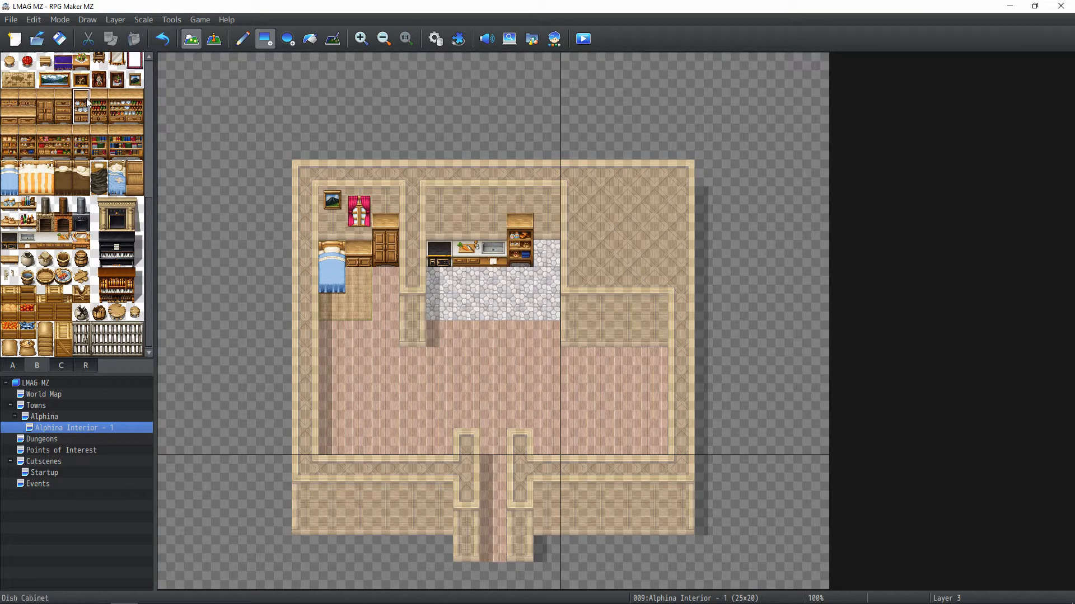
click(544, 232)
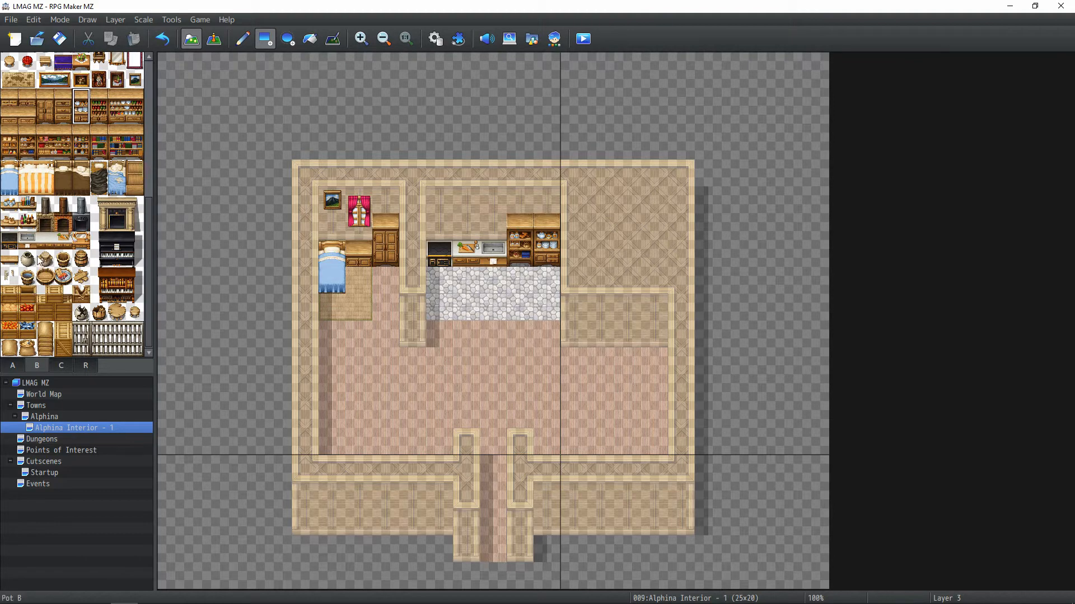
Place a large window with red curtains on the kitchen's back wall above the sink
scroll(39, 260, up, 4)
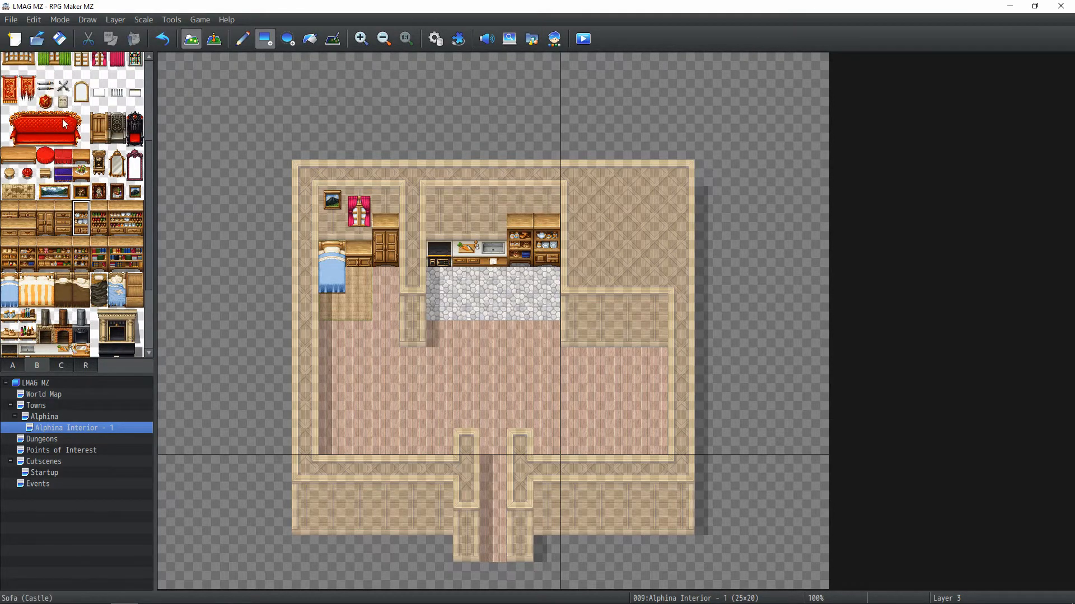
scroll(63, 123, up, 1)
drag(105, 102, 99, 81)
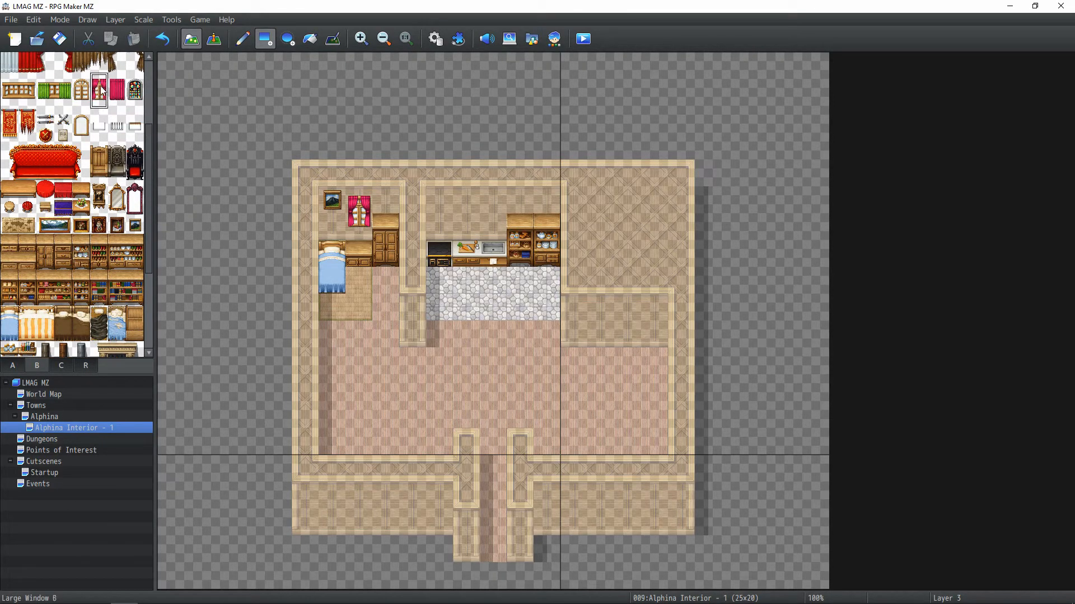
click(497, 198)
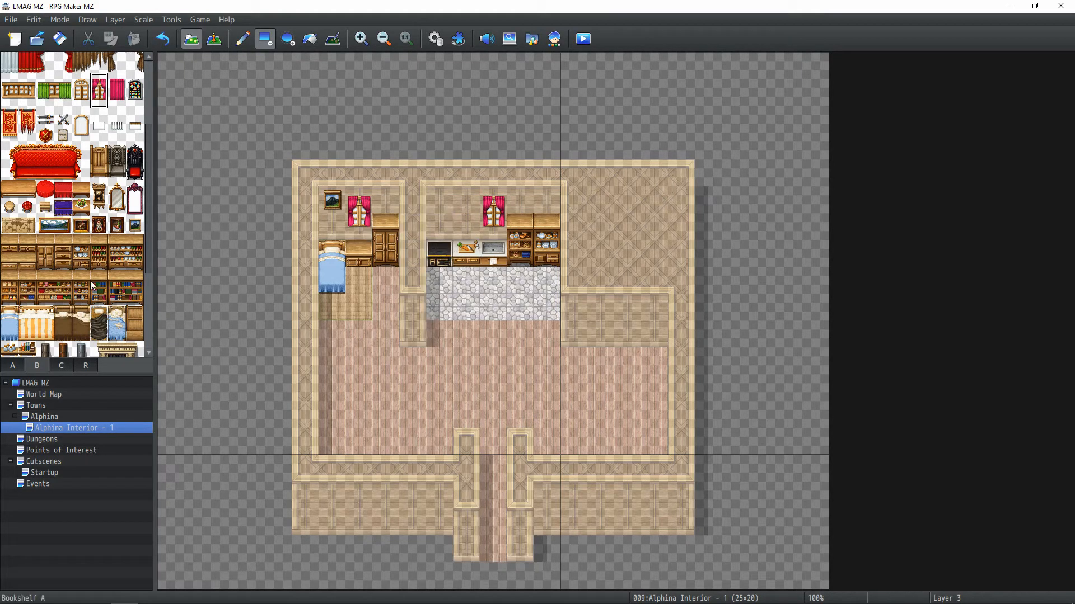
Look through the B and C tilesets for more kitchen decorations
scroll(45, 183, up, 1)
scroll(47, 185, down, 7)
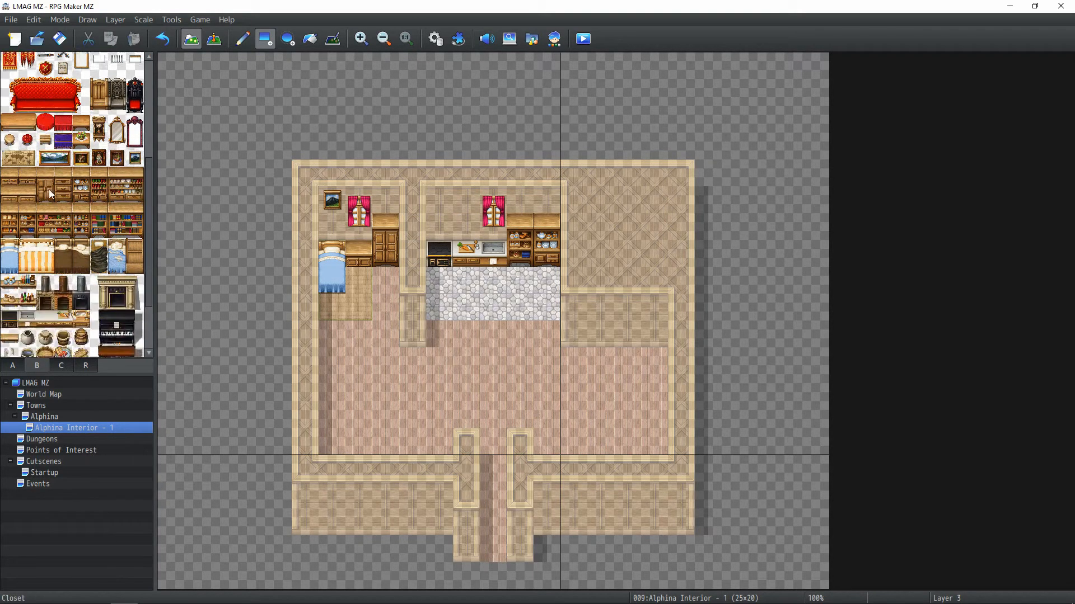
scroll(63, 215, up, 5)
scroll(42, 211, up, 6)
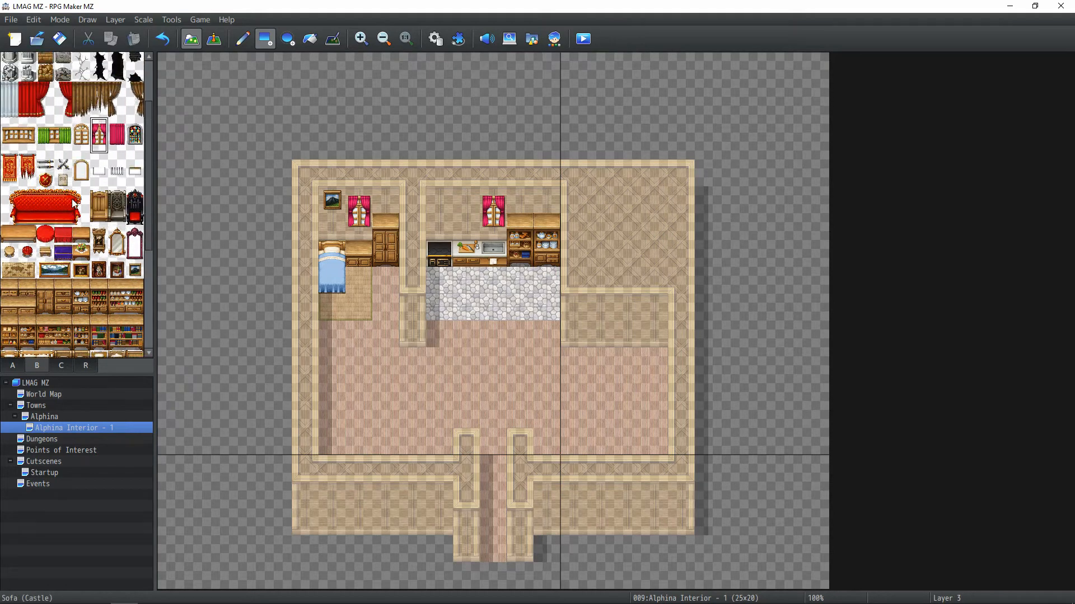
click(53, 365)
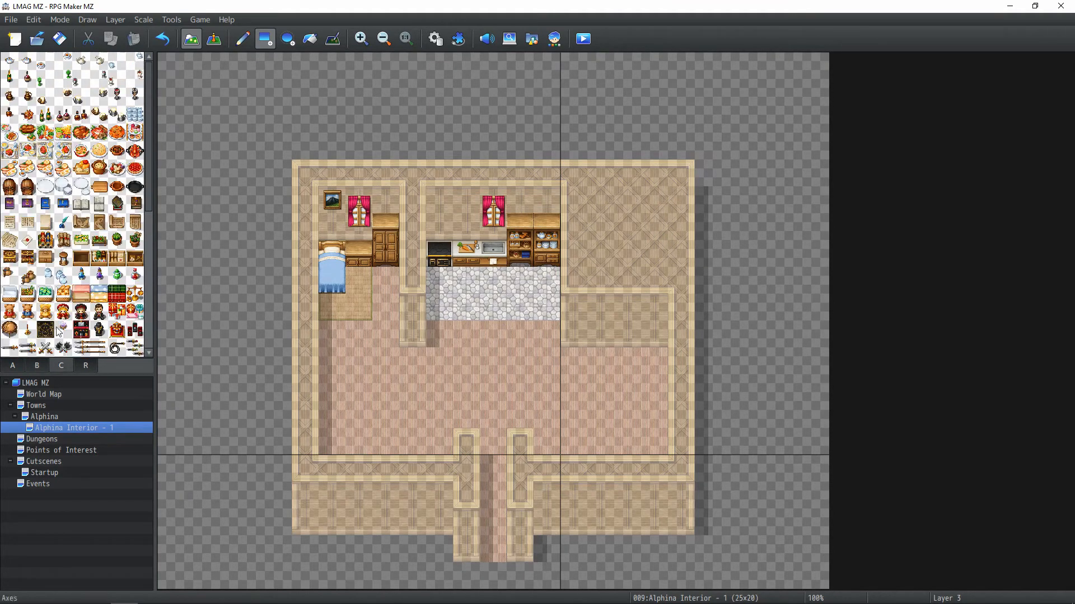
scroll(58, 230, down, 8)
scroll(59, 230, up, 10)
Mount a small stocked wooden shelf from the B tileset on the kitchen wall above the food-preparation counter, and preview the map
click(37, 366)
scroll(40, 230, down, 5)
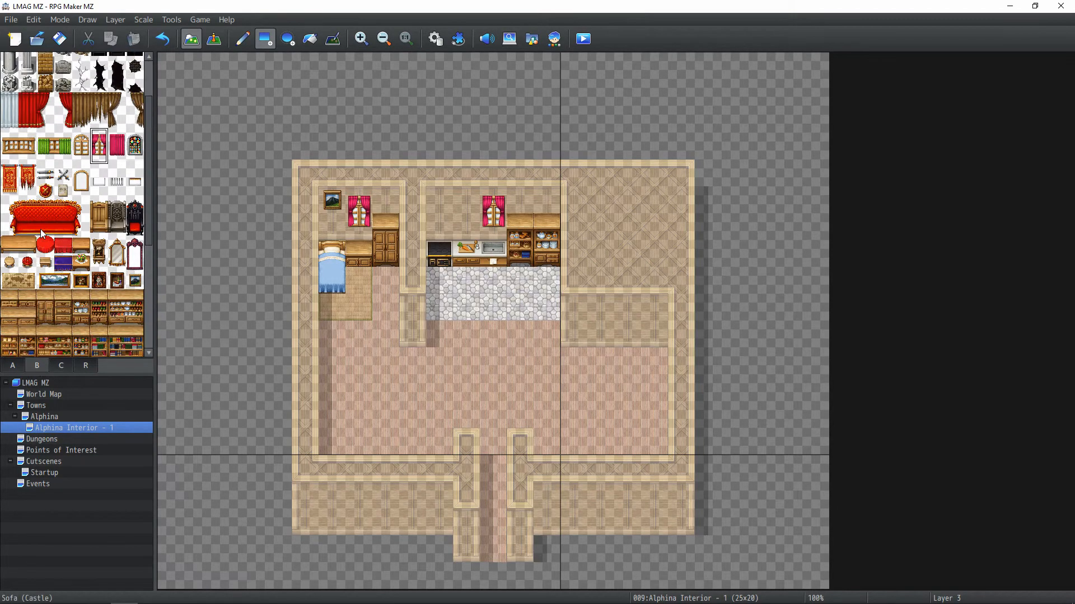
scroll(40, 230, down, 6)
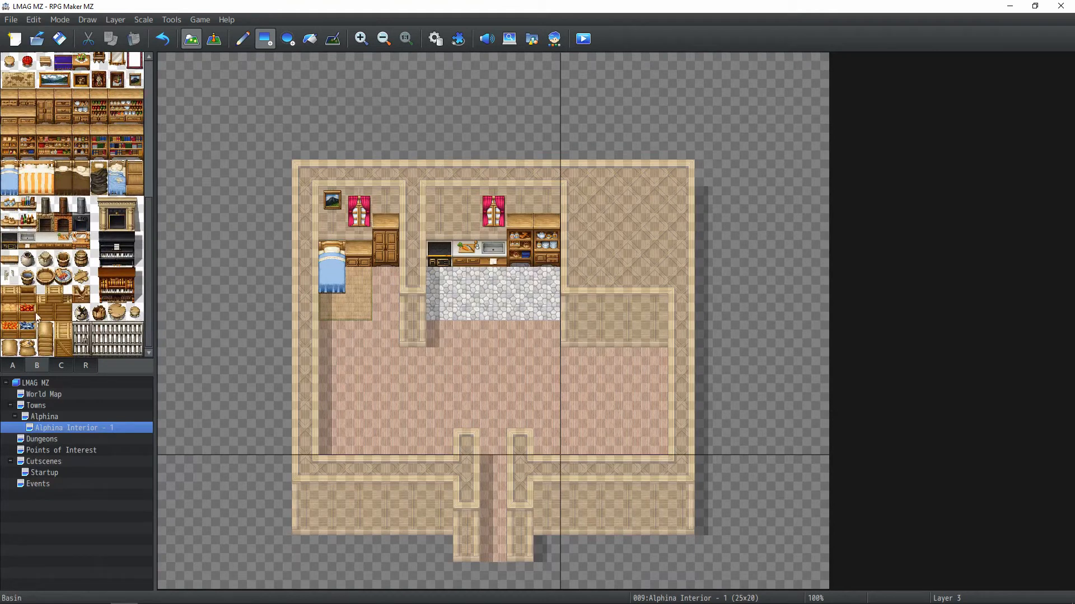
click(29, 206)
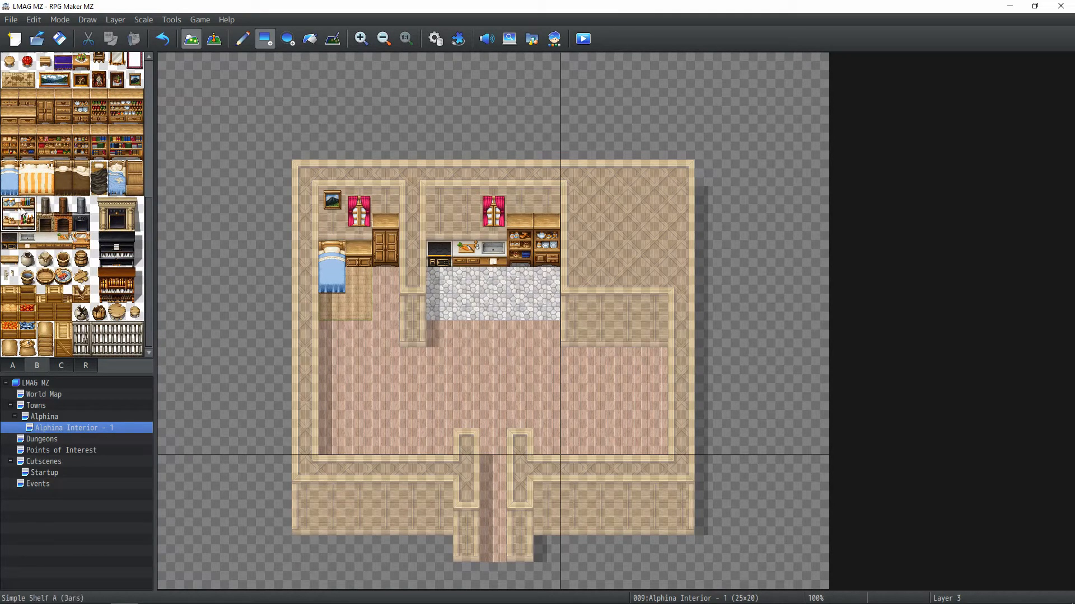
click(11, 206)
click(10, 223)
click(386, 253)
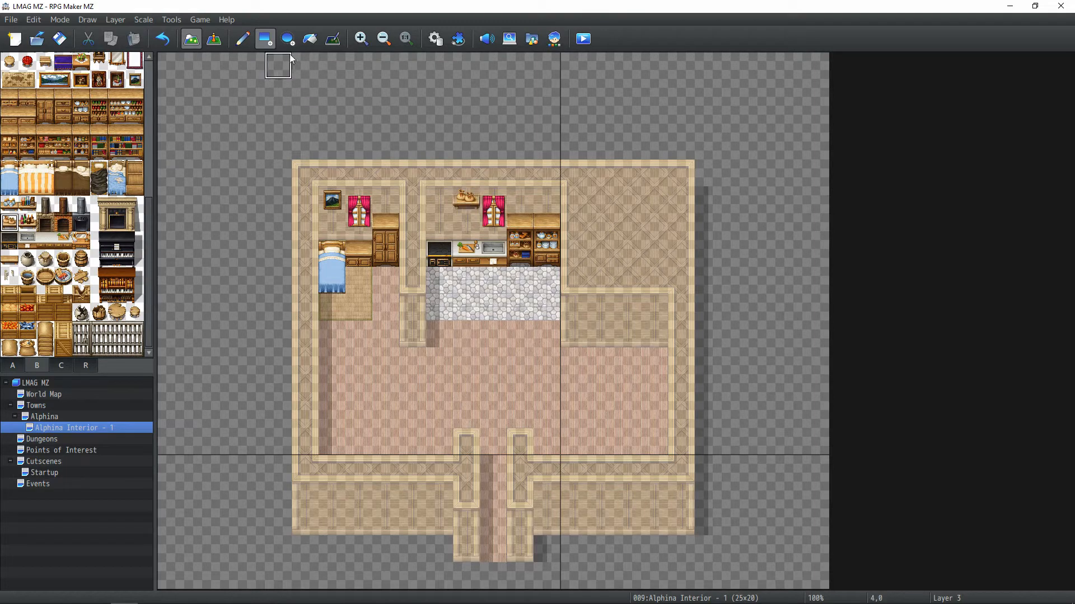
click(217, 41)
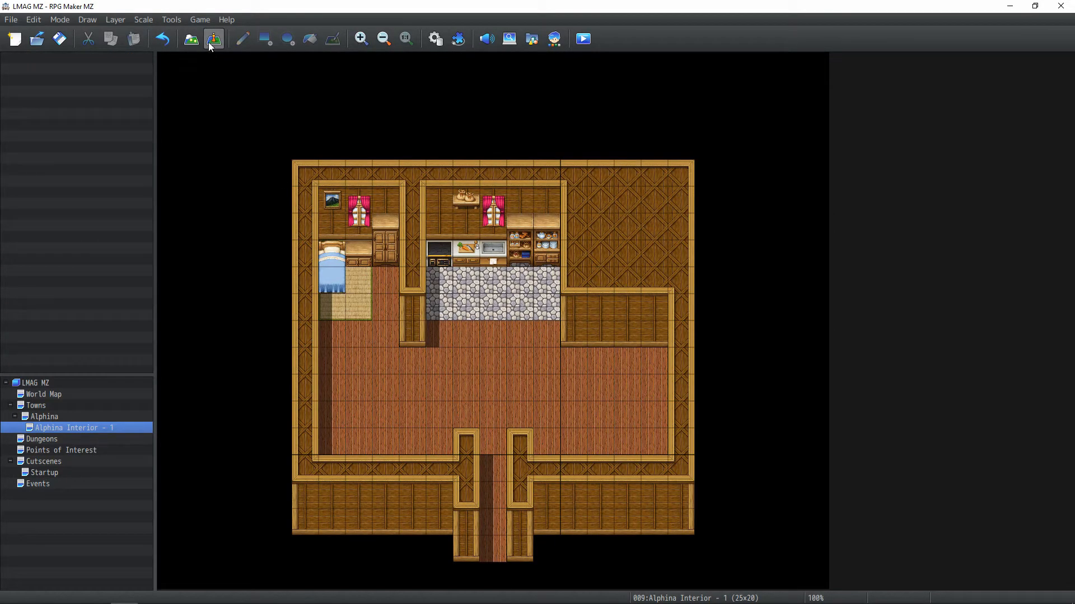
click(192, 39)
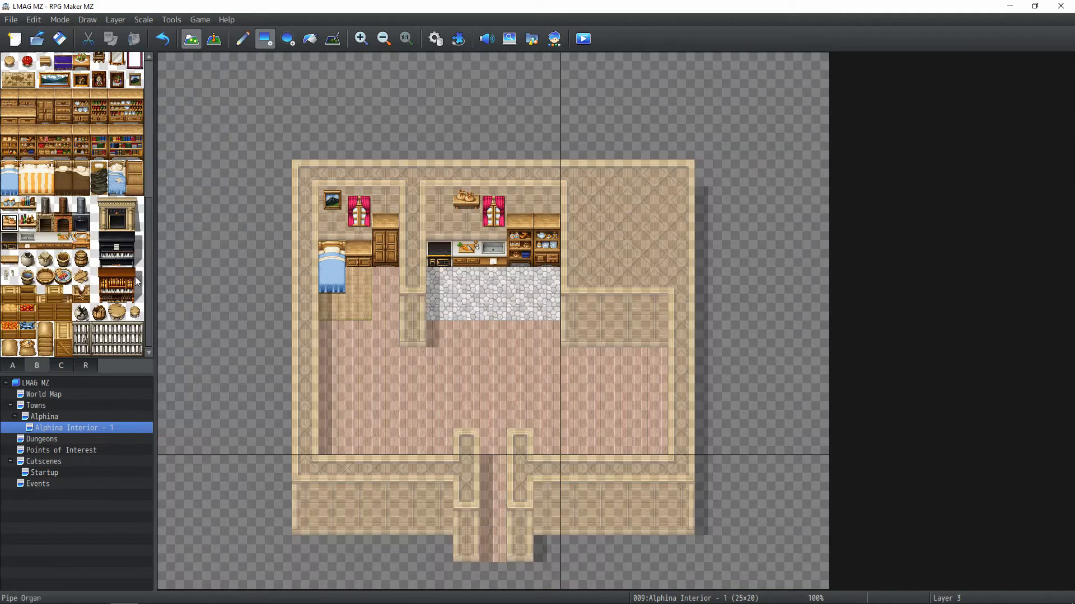
Switch to Layer 2 and place a two-tile-wide wooden table on the kitchen's stone floor, in the front corner against the right-hand wall
click(11, 367)
click(115, 19)
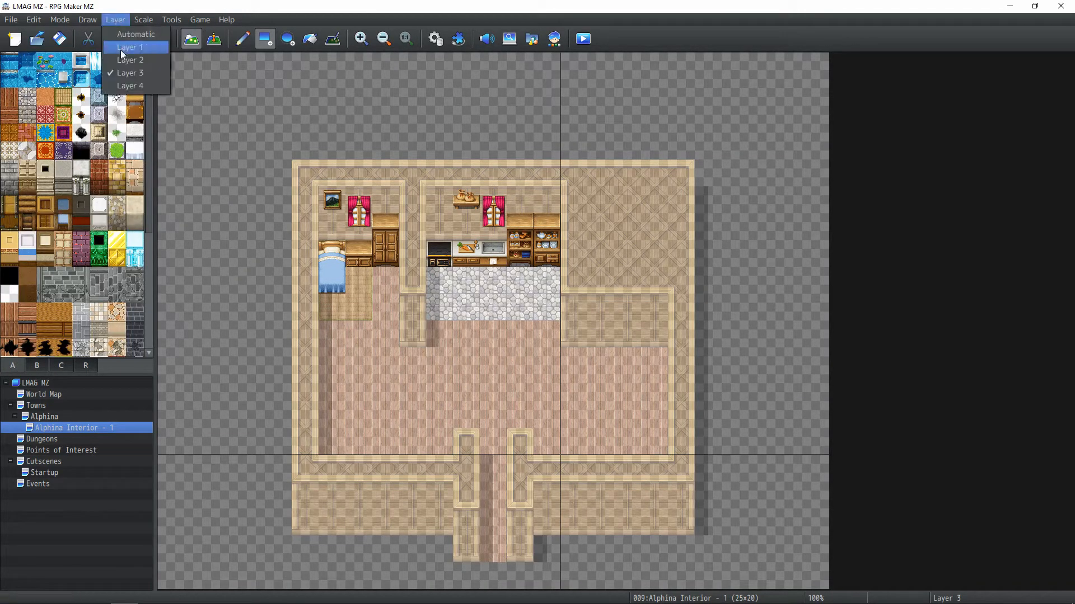
click(110, 60)
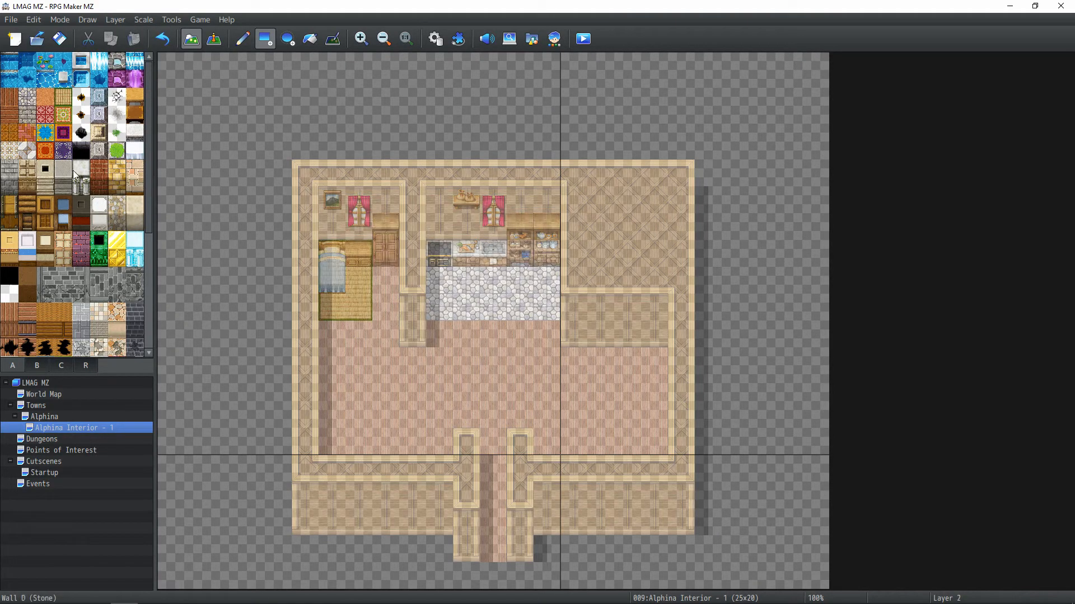
click(134, 96)
drag(457, 339, 515, 341)
key(ctrl+z)
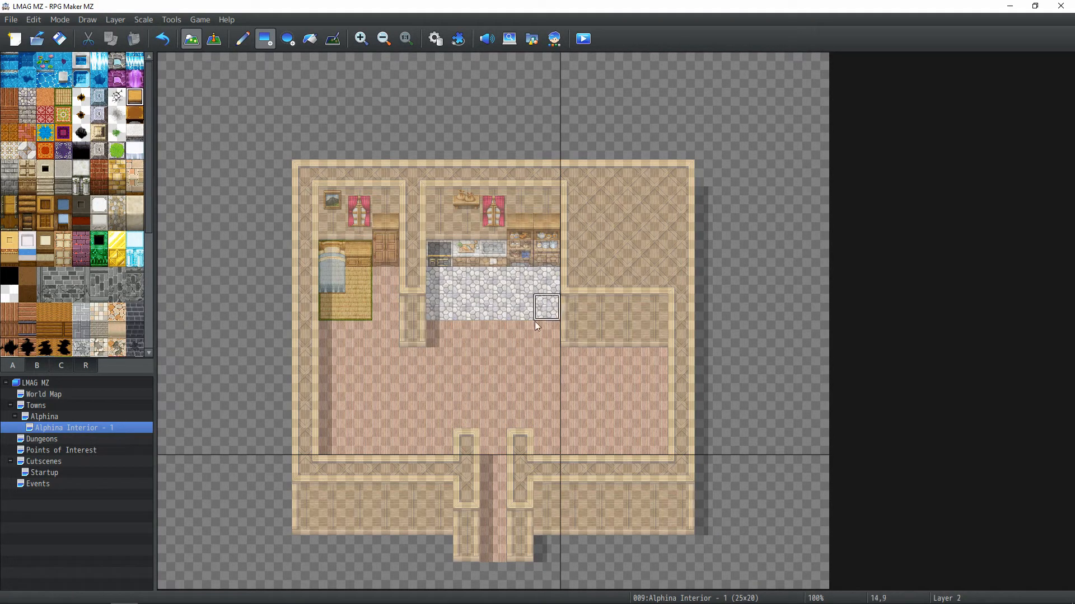
drag(547, 307, 482, 307)
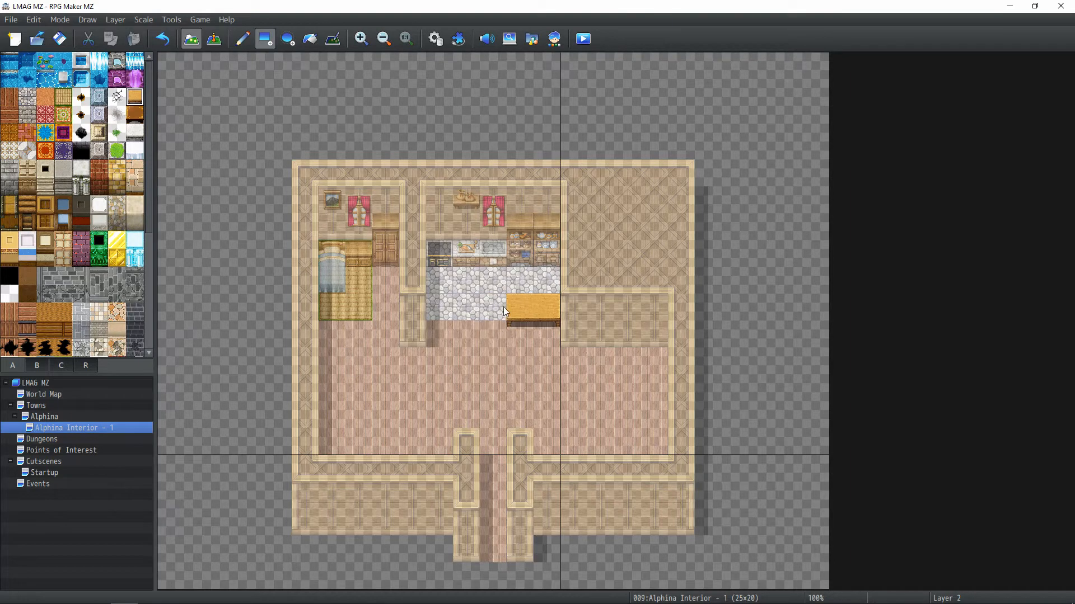
Switch to Layer 3, place two round wooden stools from the B tileset in front of the kitchen table, and preview the map
click(30, 364)
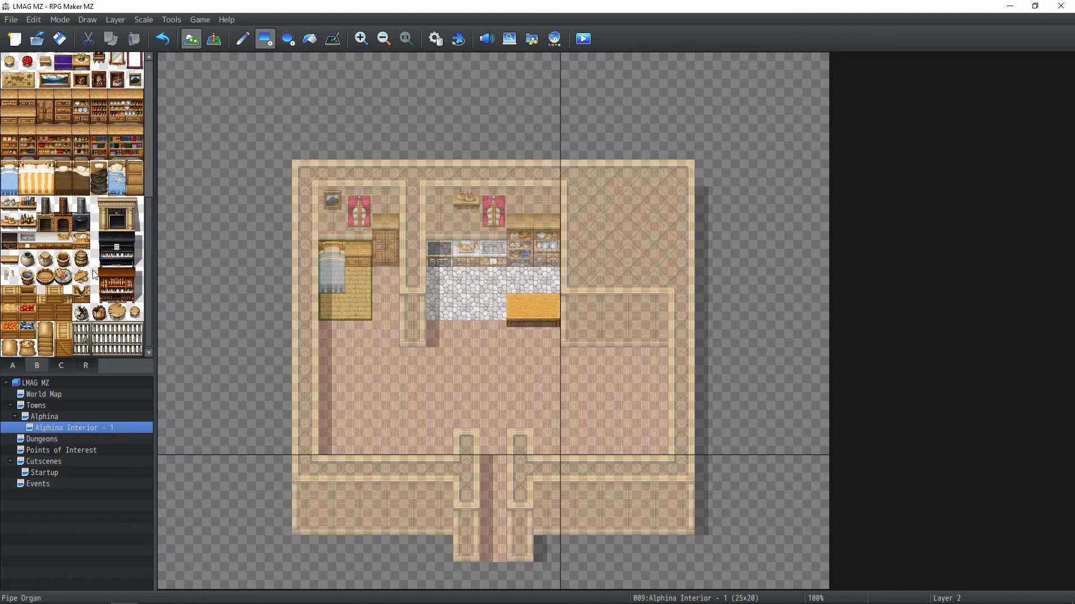
click(118, 23)
click(119, 71)
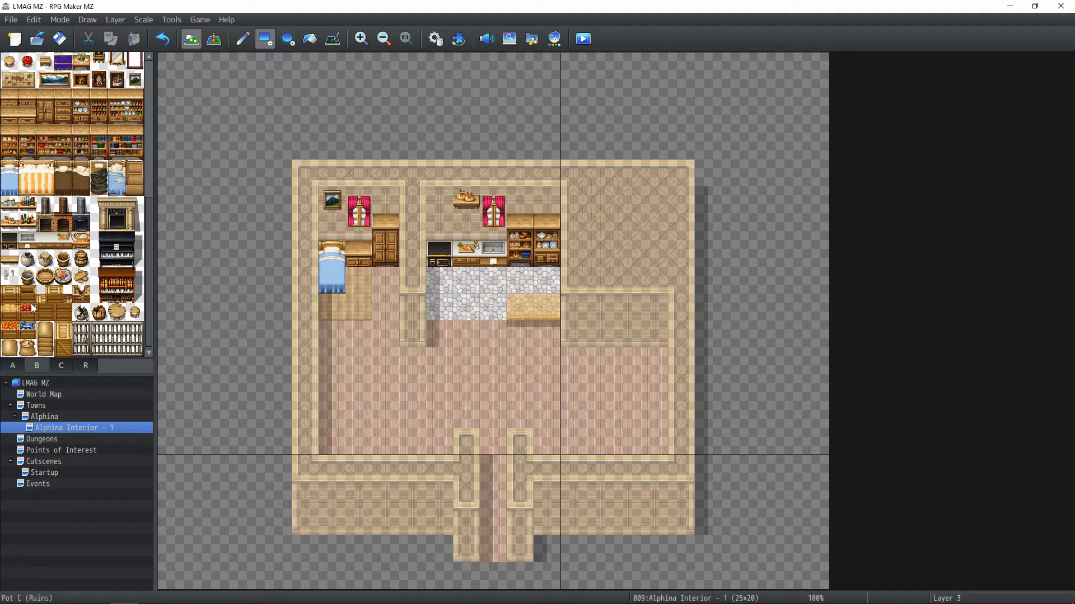
scroll(17, 224, up, 3)
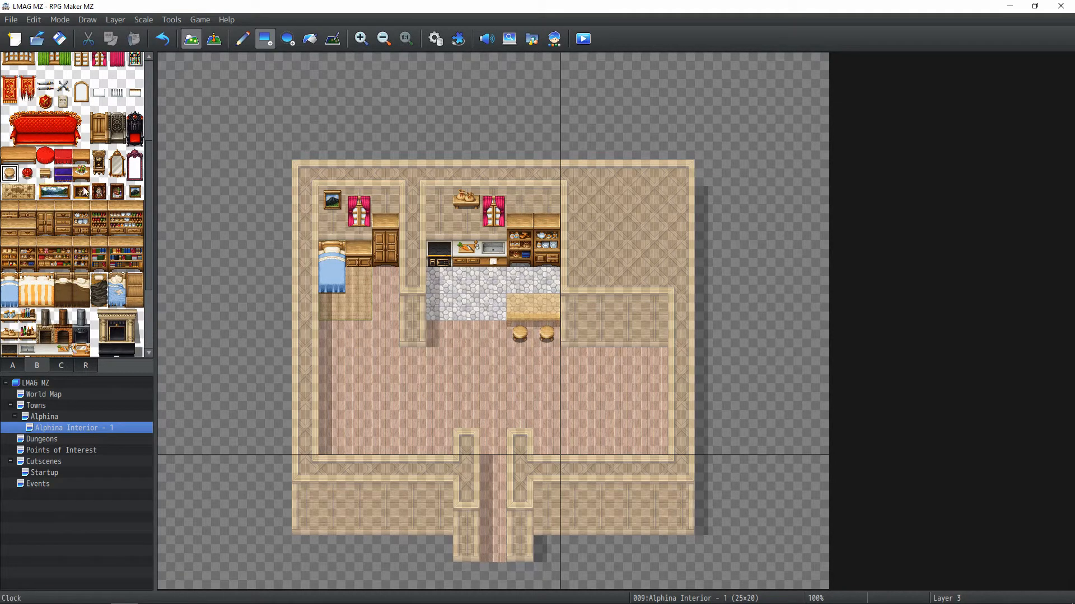
scroll(90, 254, down, 4)
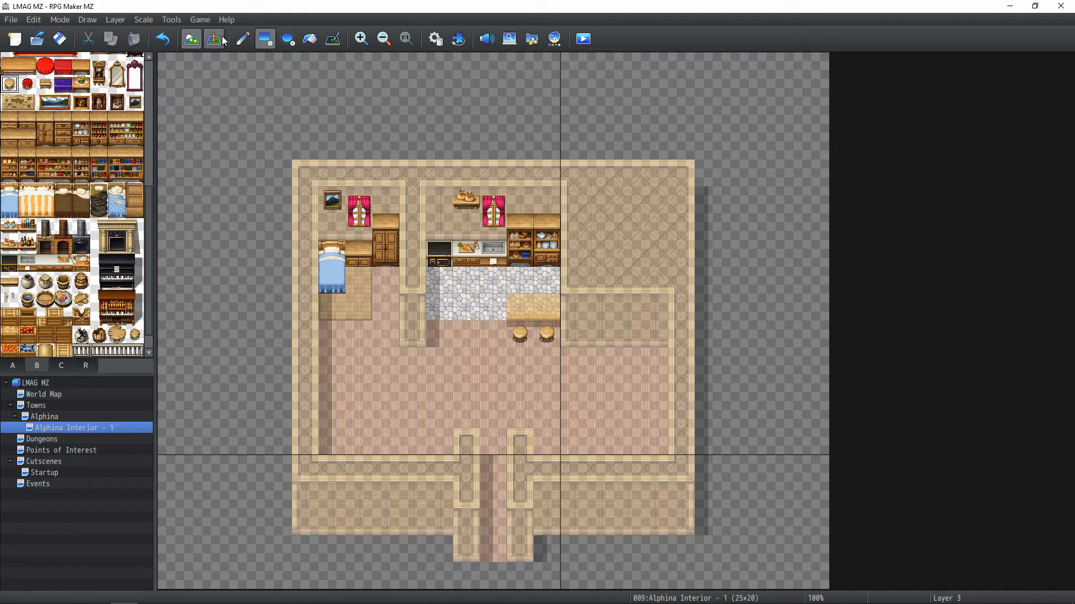
click(214, 38)
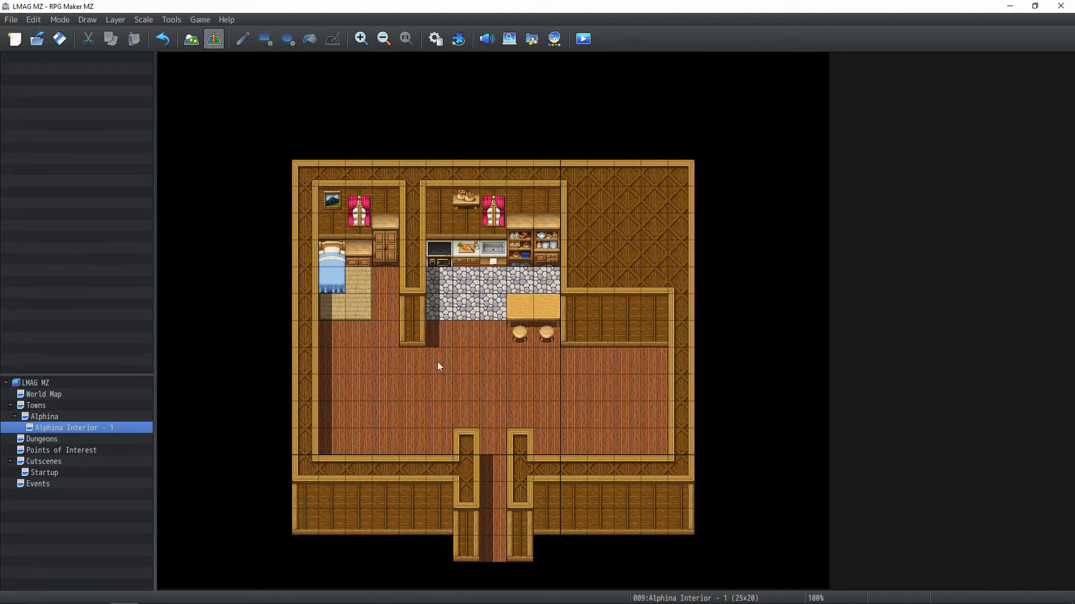
Put a different piece of small white tableware from the C tileset on each tile of the kitchen table, and preview the map
click(193, 41)
click(61, 361)
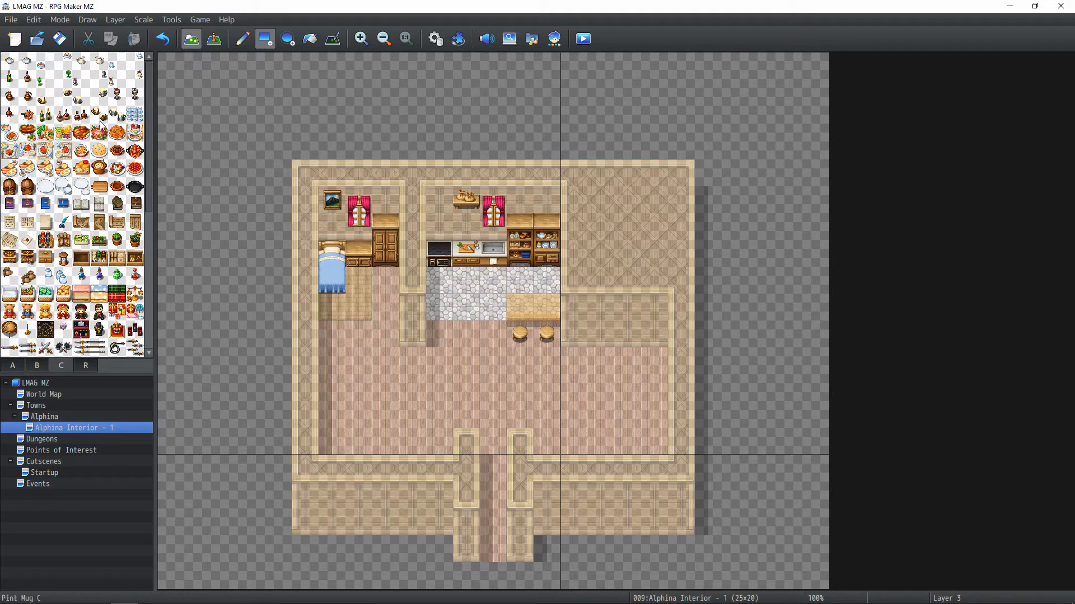
click(44, 65)
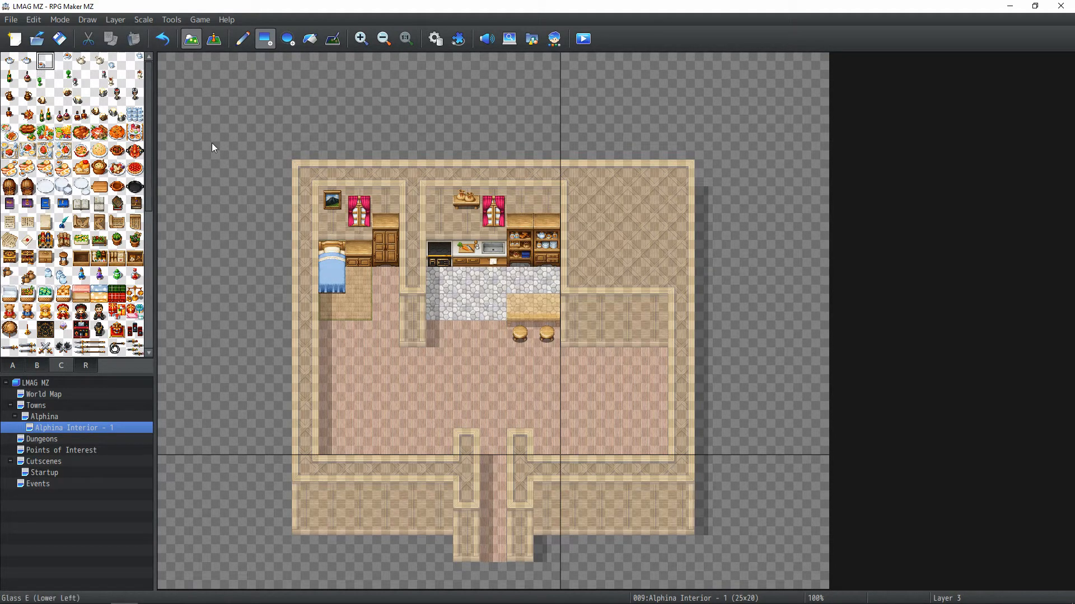
click(63, 61)
click(521, 302)
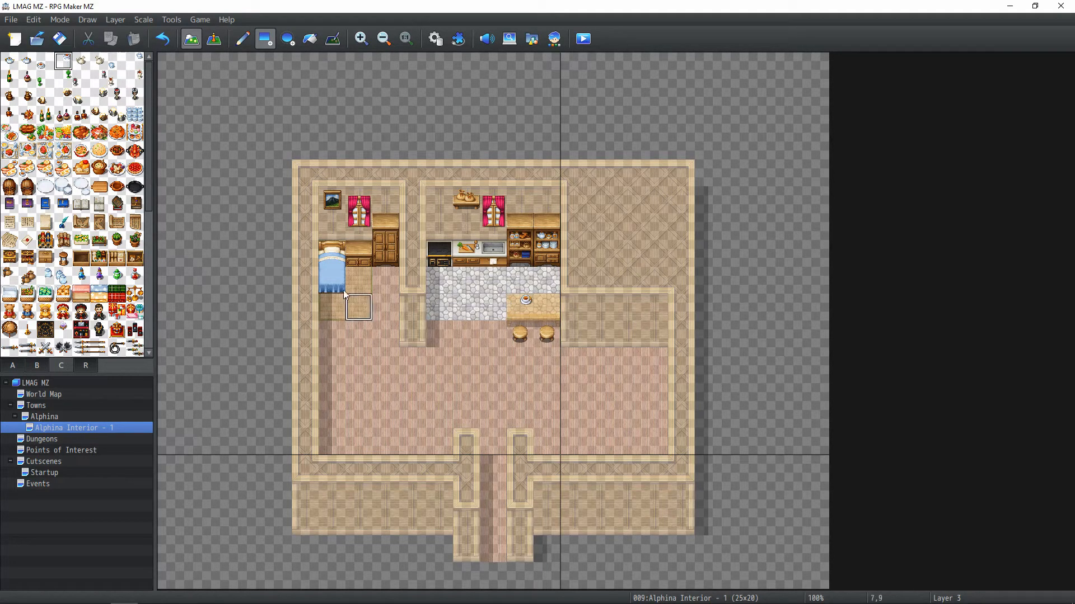
click(27, 60)
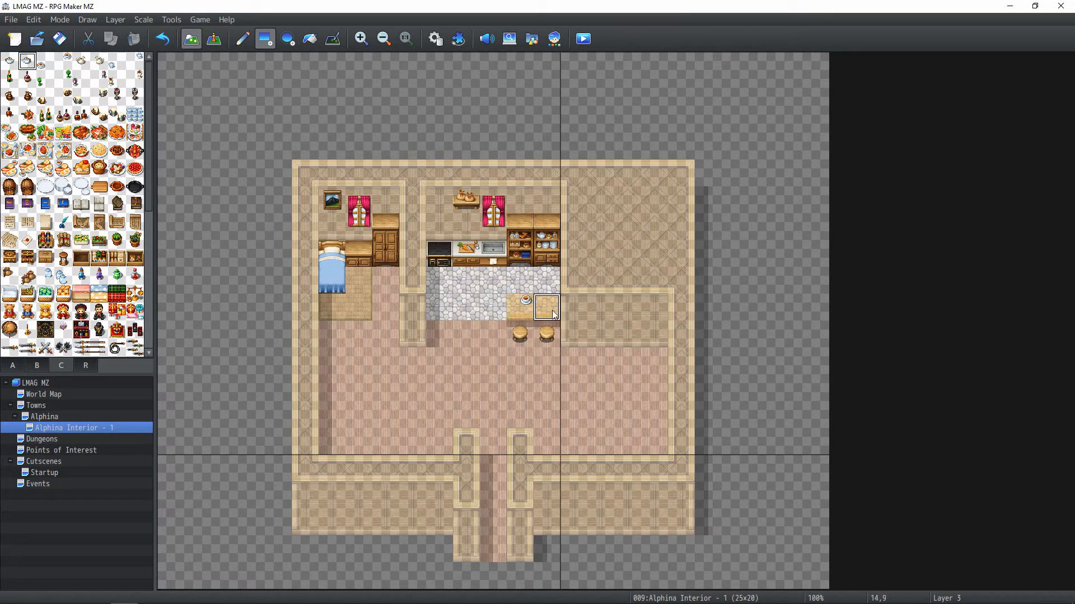
click(552, 309)
click(214, 38)
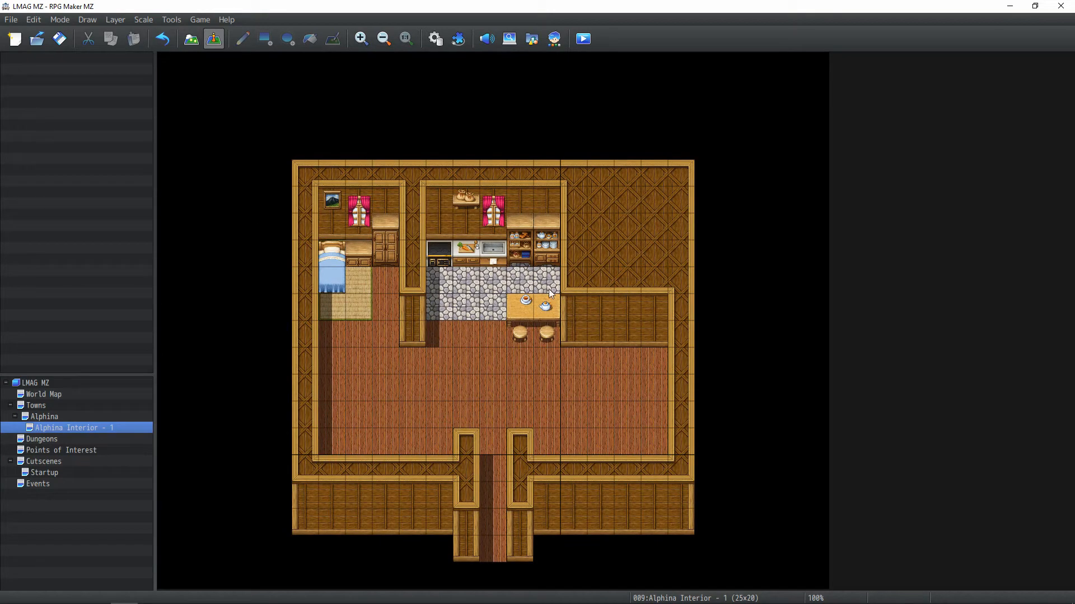
Place the two-tile-high Fireplace A (Stone) from the B tileset at the middle of the back wall in the room beside the kitchen
click(193, 40)
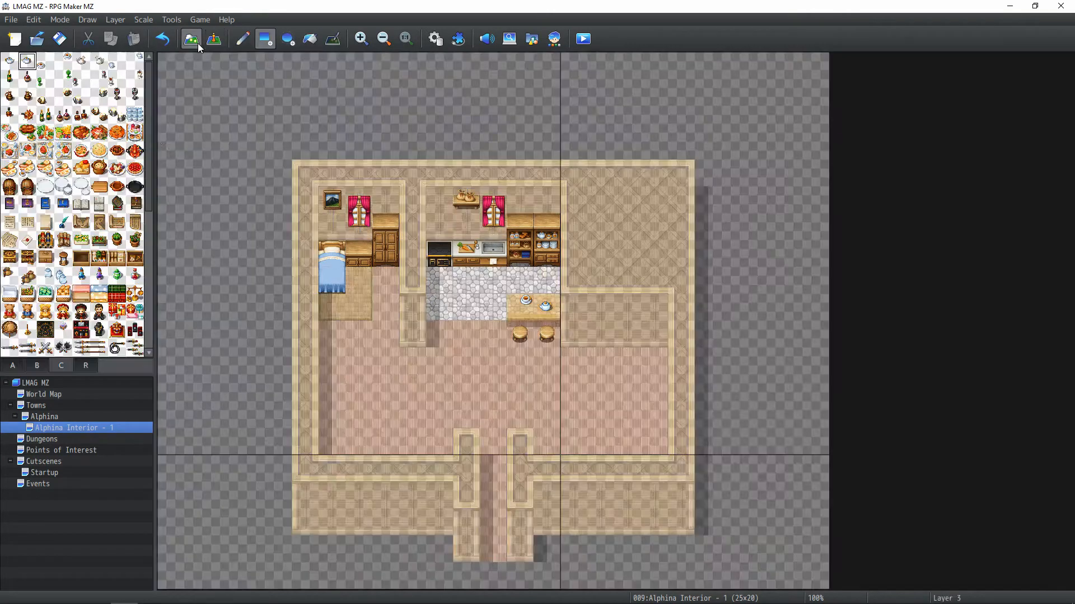
click(37, 365)
scroll(65, 133, up, 2)
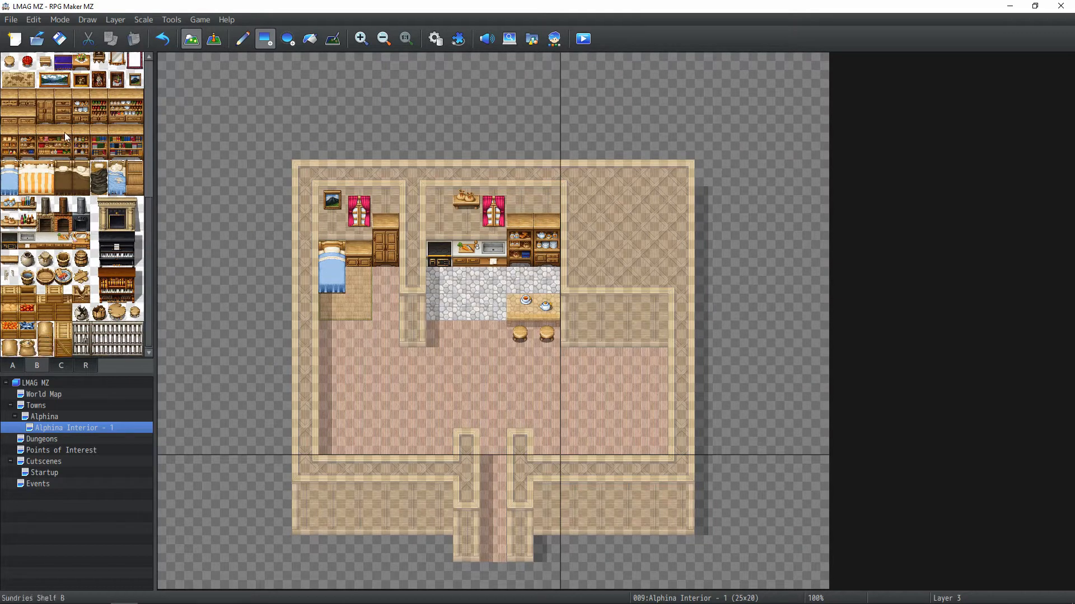
scroll(65, 132, down, 2)
click(117, 19)
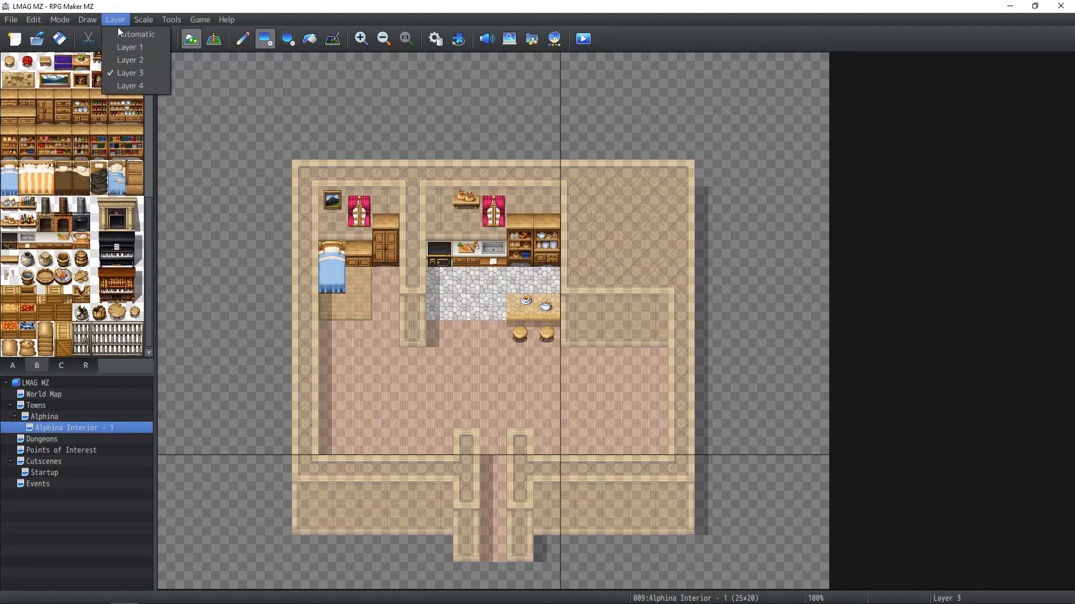
click(112, 72)
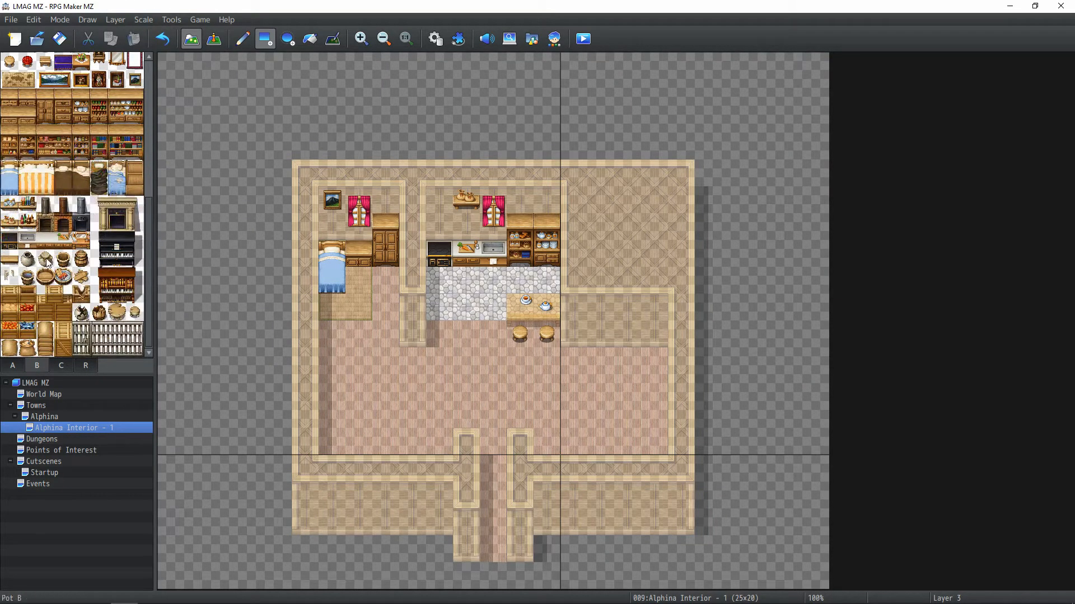
drag(45, 206, 45, 224)
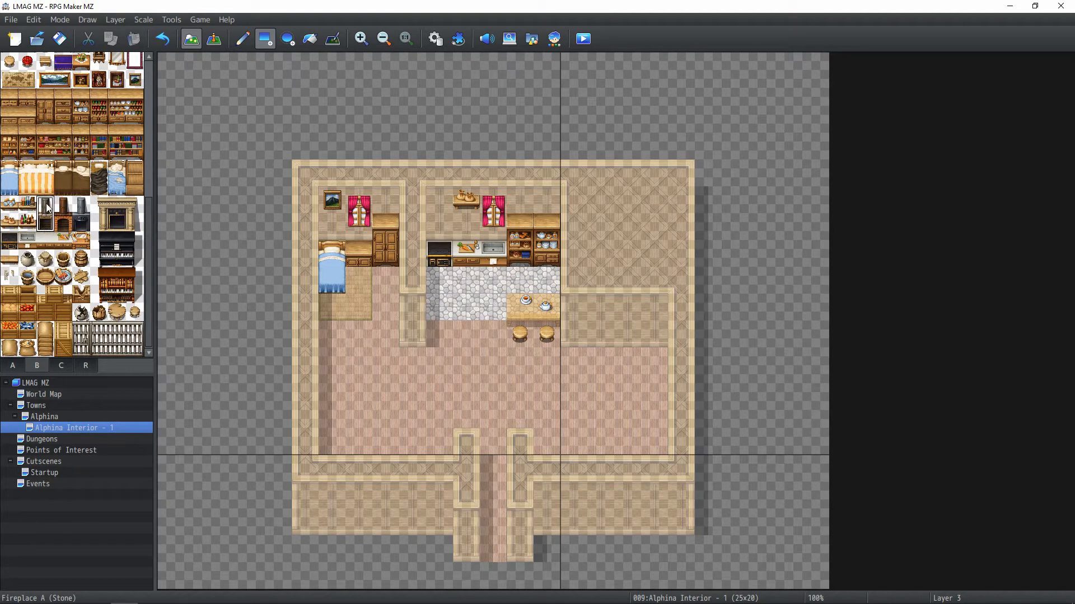
click(624, 311)
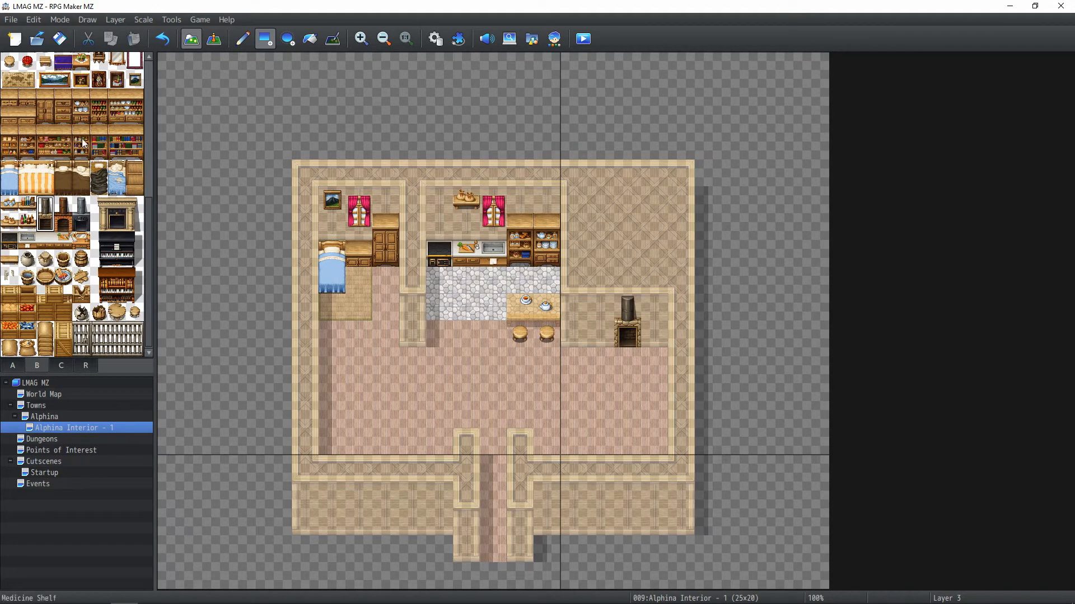
On Layer 2, lay a three-tile-wide ornate red rug from the fireplace down to the front wall, clearing the row that overlaps the wall
drag(99, 155, 100, 135)
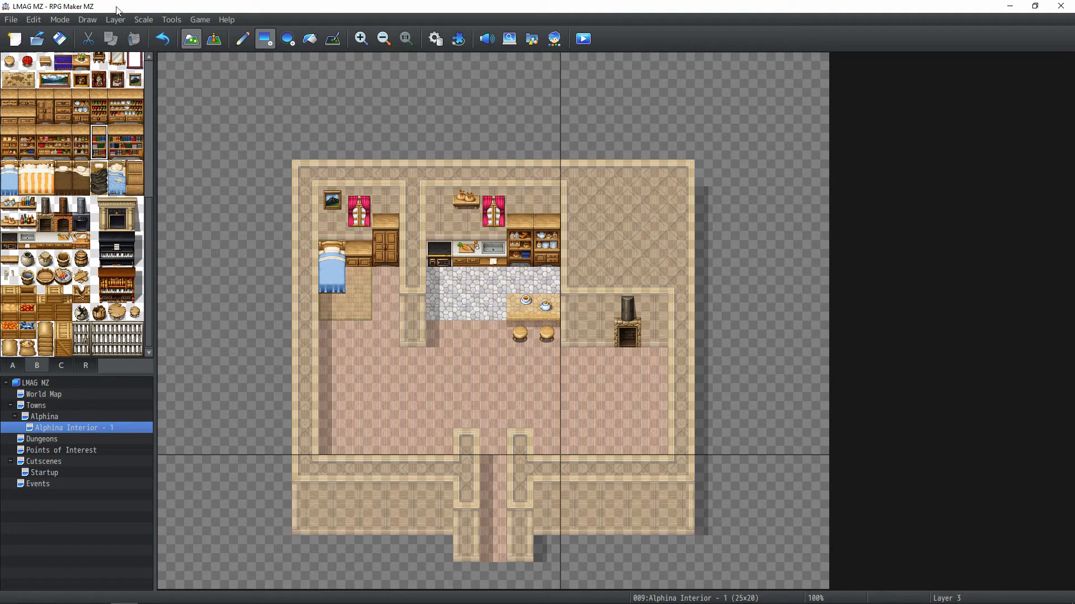
click(111, 21)
click(126, 60)
scroll(61, 120, up, 10)
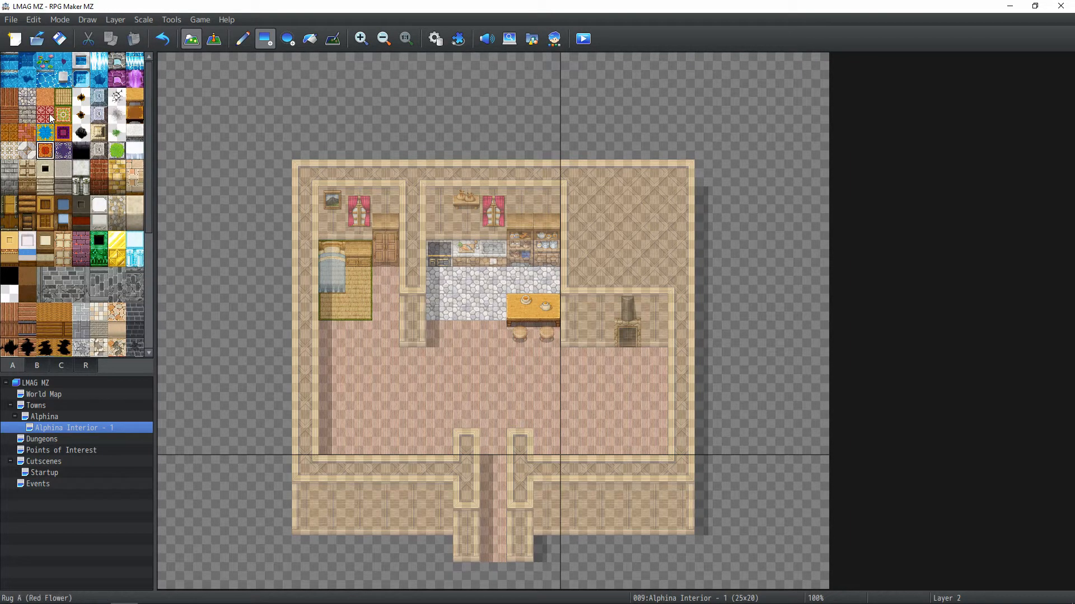
click(45, 150)
drag(610, 351, 663, 472)
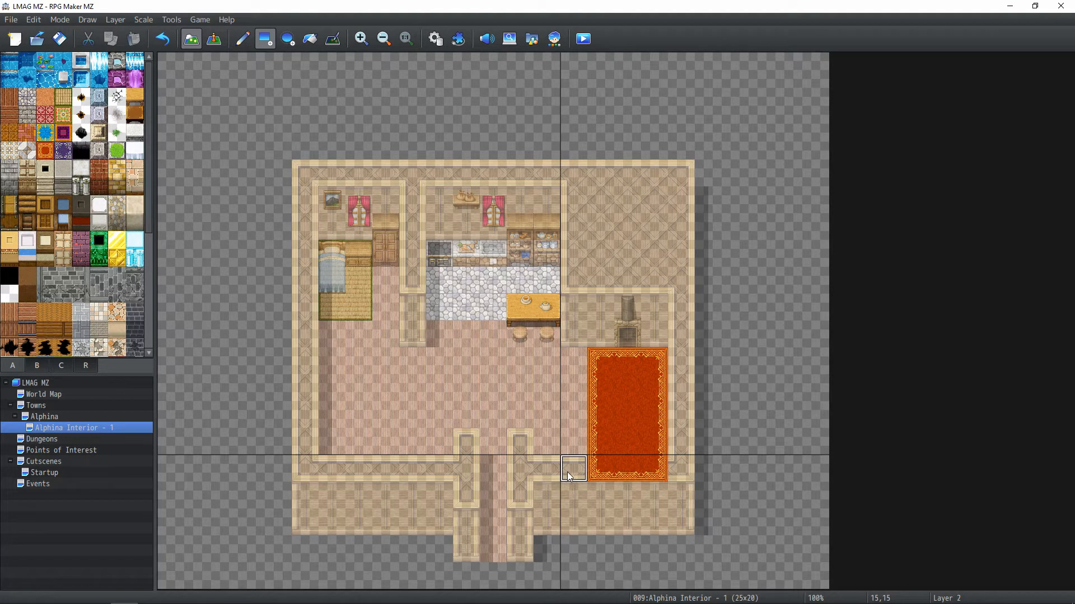
drag(567, 475, 654, 474)
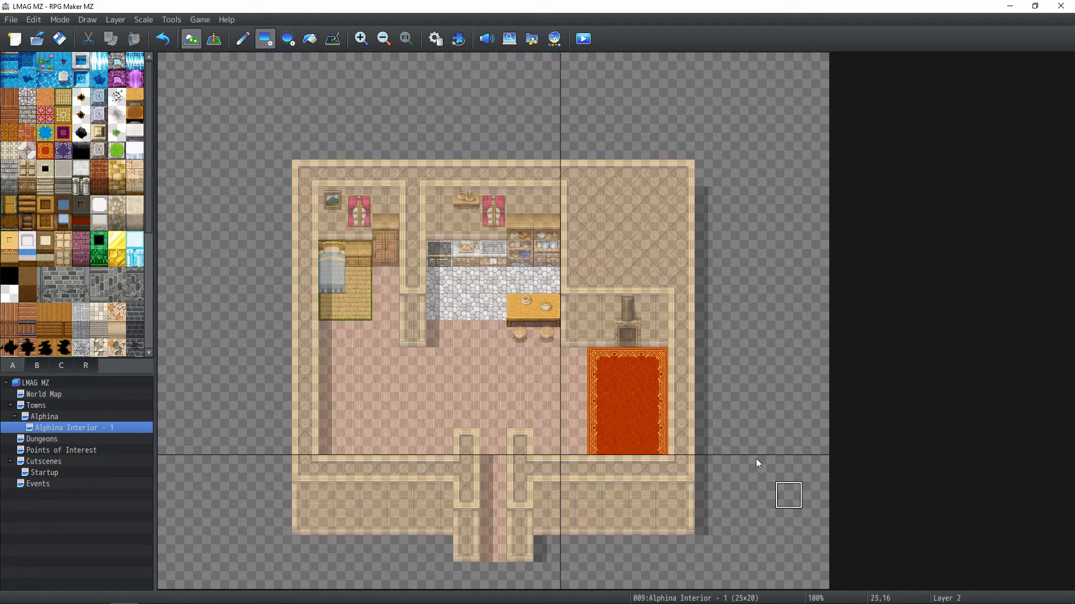
Switch back to Layer 3 and place a two-tile-high bookshelf between the kitchen table's stools and the red rug
click(115, 19)
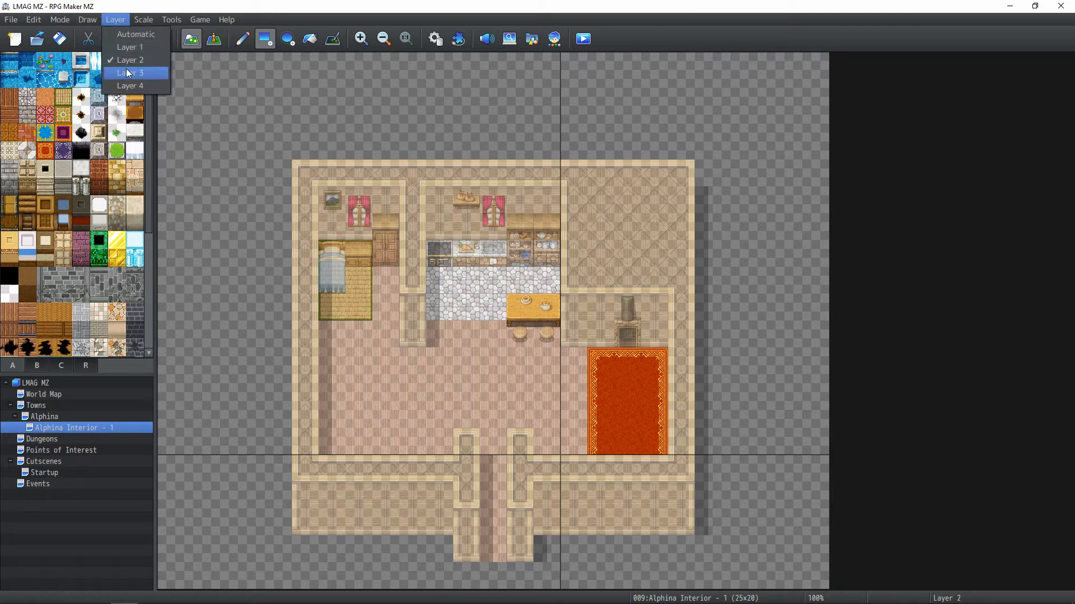
click(126, 69)
click(34, 365)
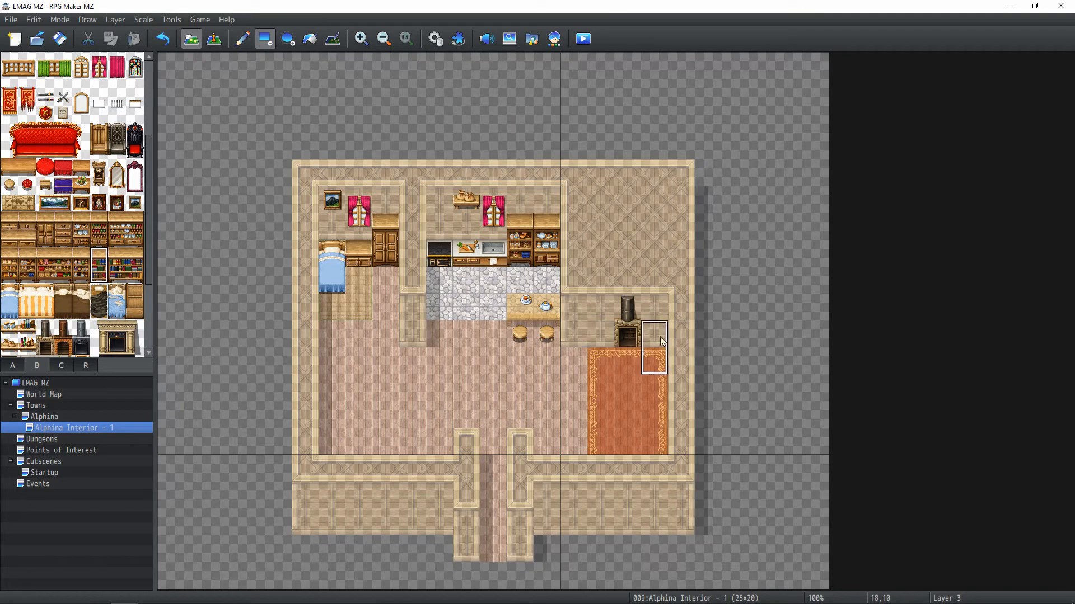
key(ctrl+z)
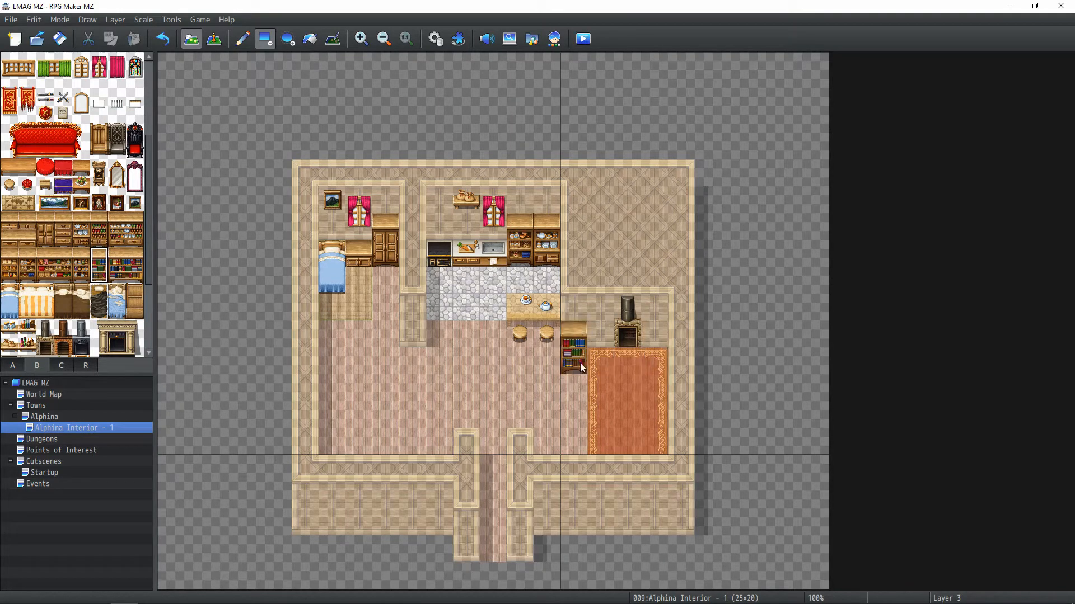
Place a two-tile-wide wooden table from the B tileset on the front part of the red rug, against the side wall
click(21, 367)
click(32, 367)
drag(31, 168, 12, 169)
click(650, 414)
click(651, 413)
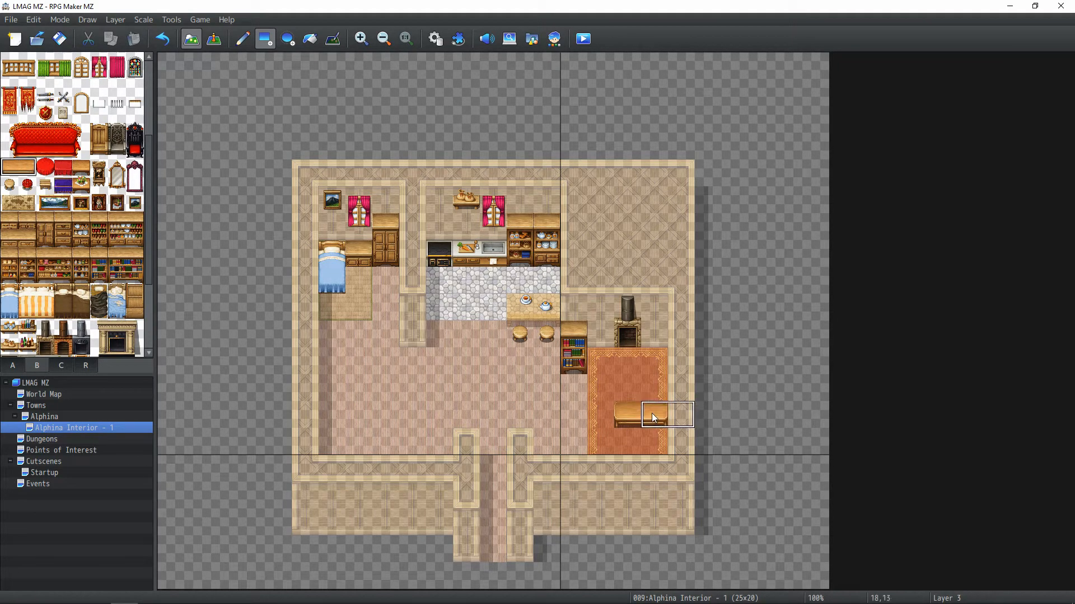
Place one round wooden stool behind and one in front of the rug's table, both on the column nearest the side wall
click(10, 186)
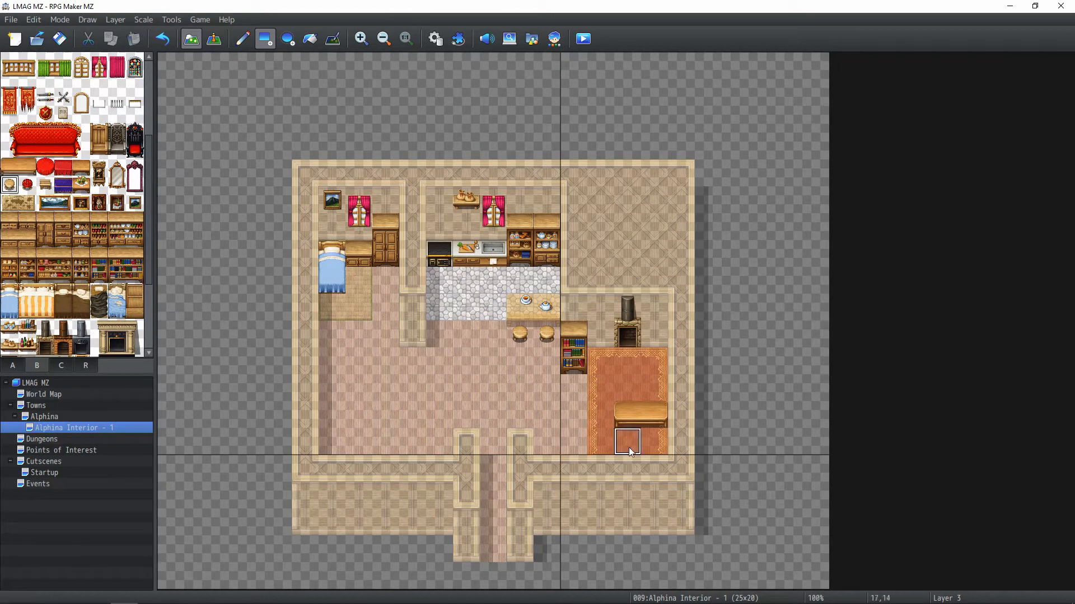
click(654, 387)
click(627, 442)
key(ctrl+z)
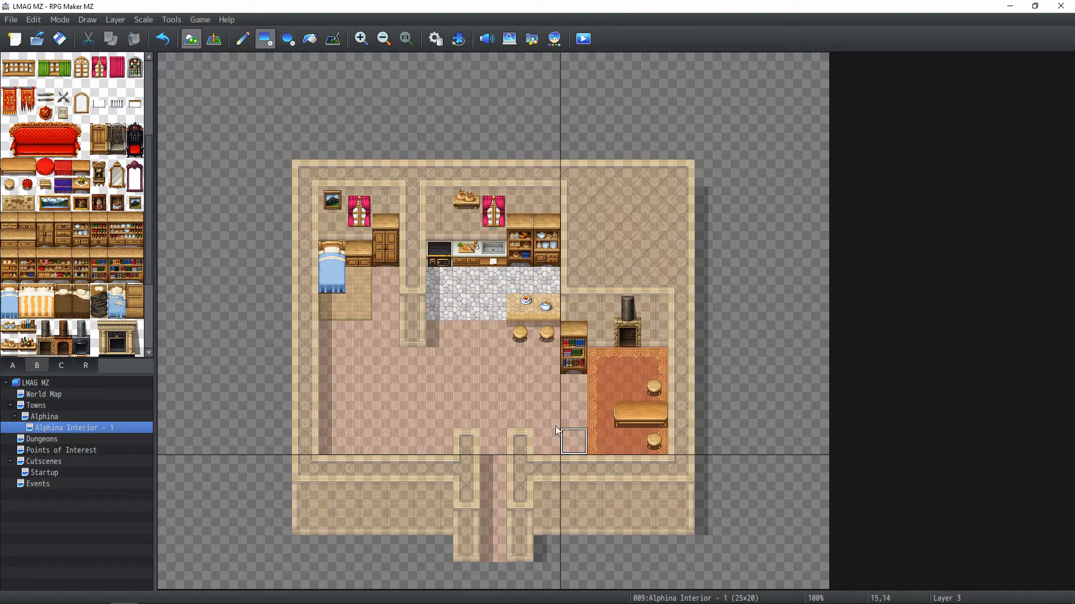
Hang a framed landscape picture and a framed flower picture on the wall, one on each side of the fireplace
scroll(70, 235, down, 1)
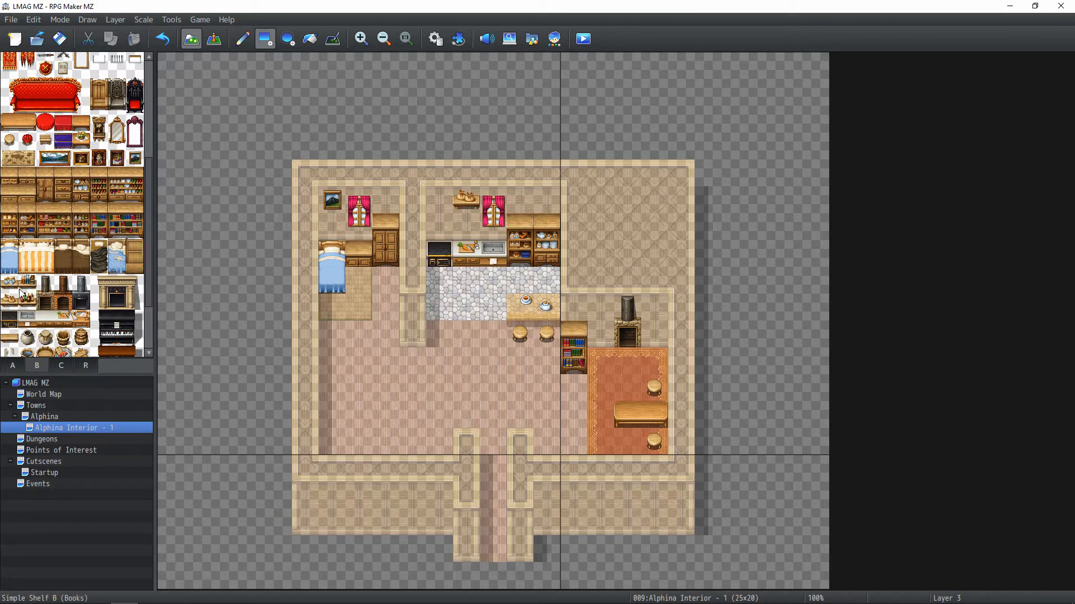
scroll(70, 211, down, 1)
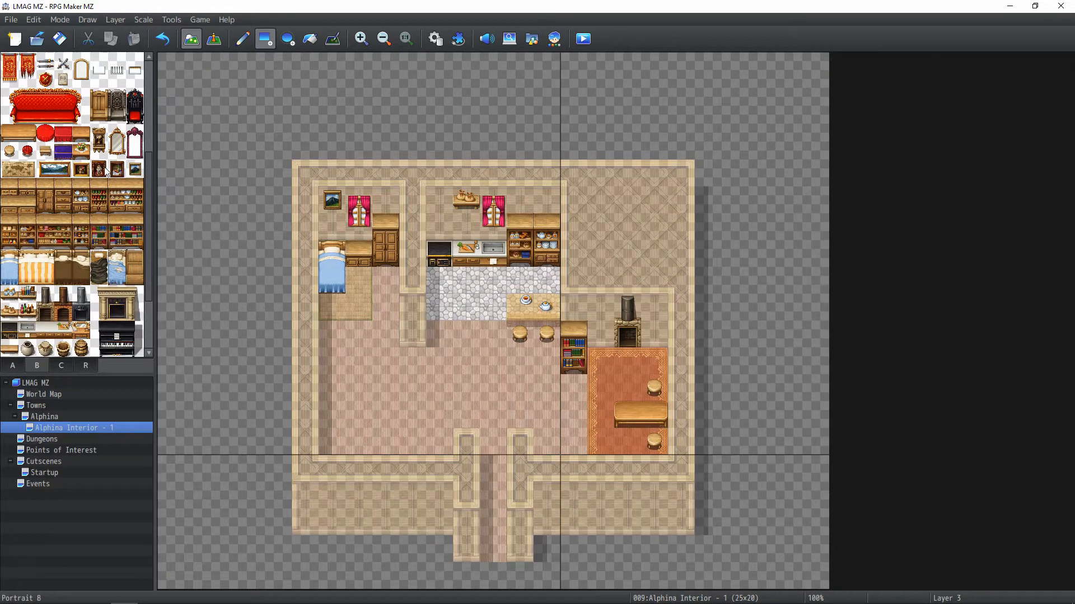
click(135, 169)
click(116, 169)
click(654, 308)
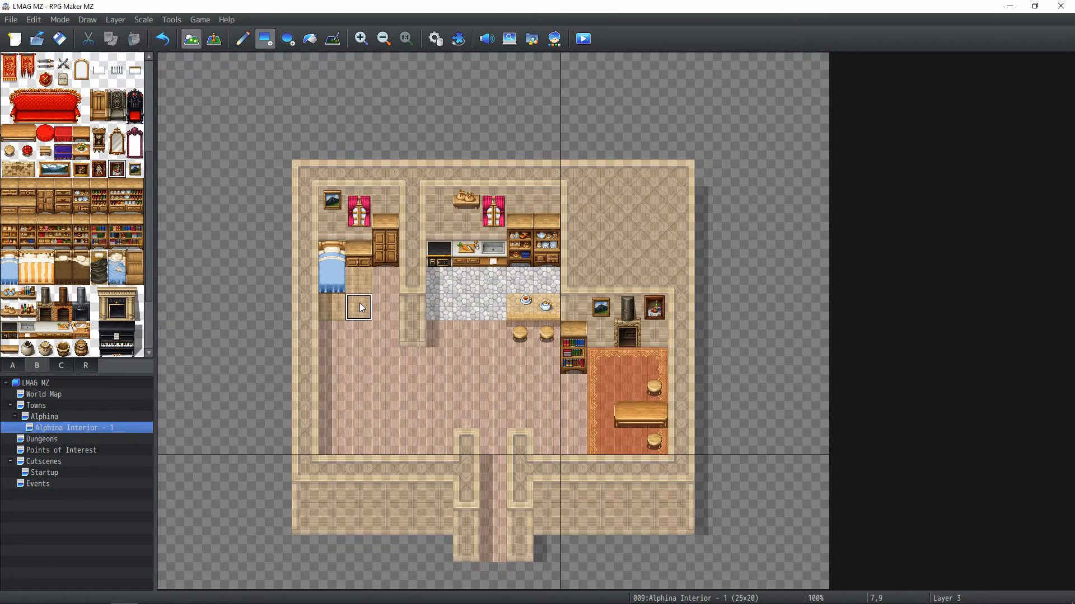
Replace the landscape picture beside the fireplace with the tall Clock from the B tileset, and preview the map
scroll(14, 224, down, 2)
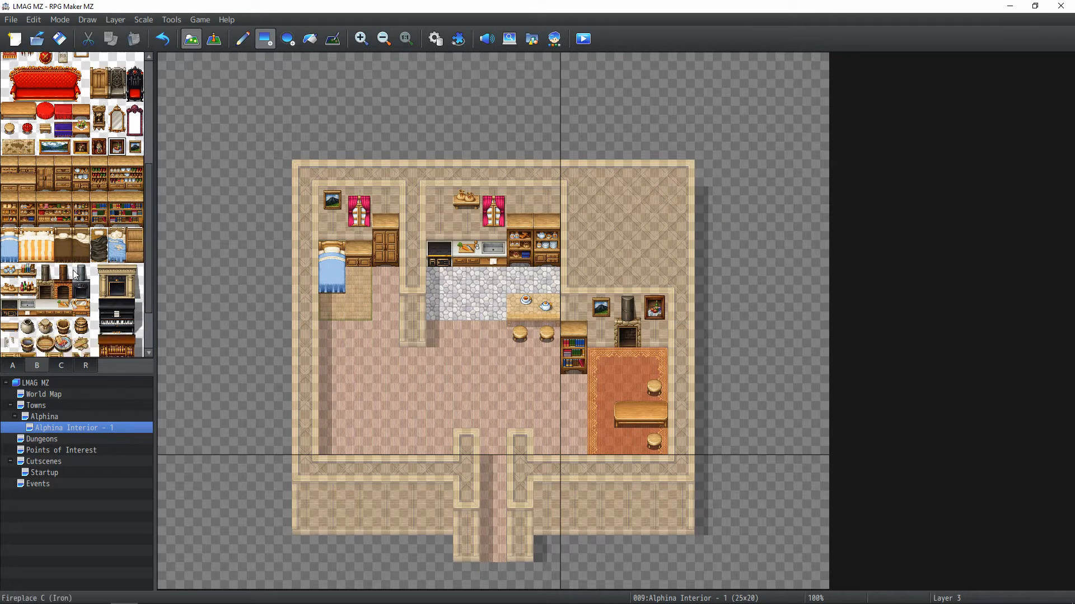
scroll(22, 238, down, 1)
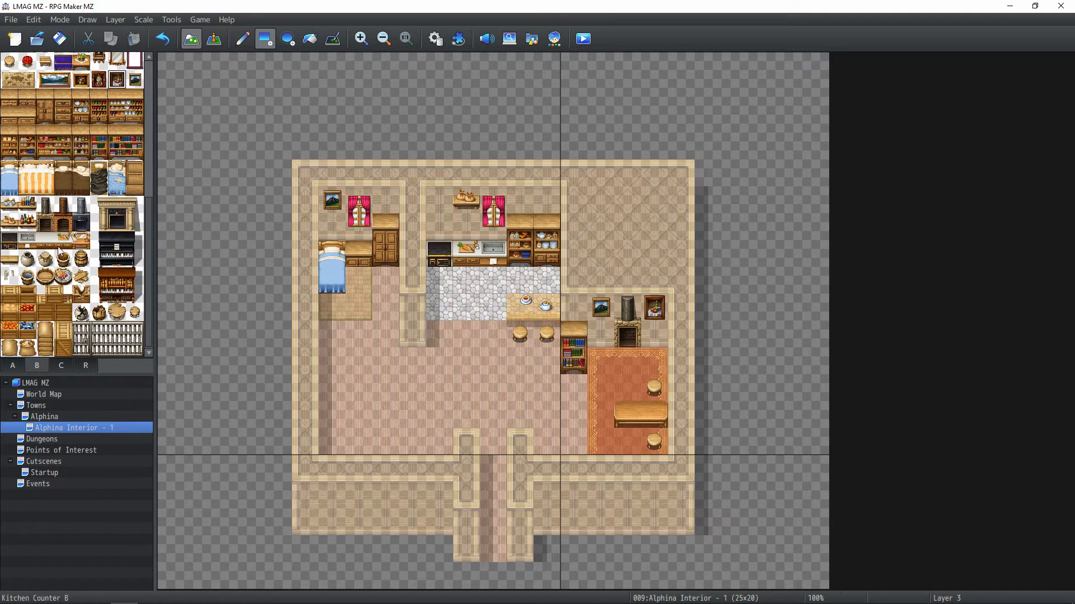
scroll(67, 299, up, 4)
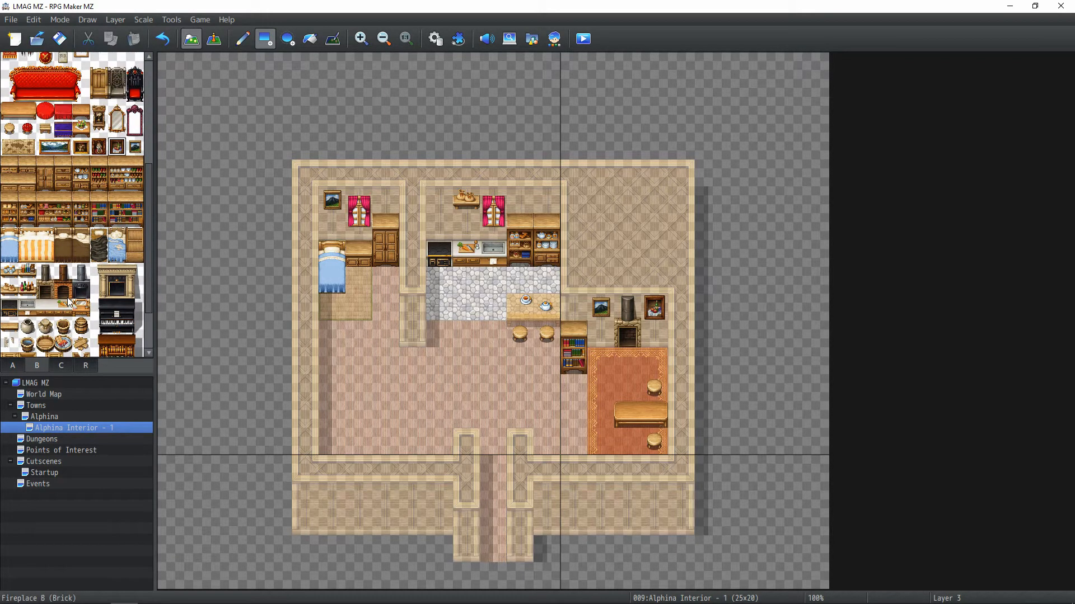
click(96, 171)
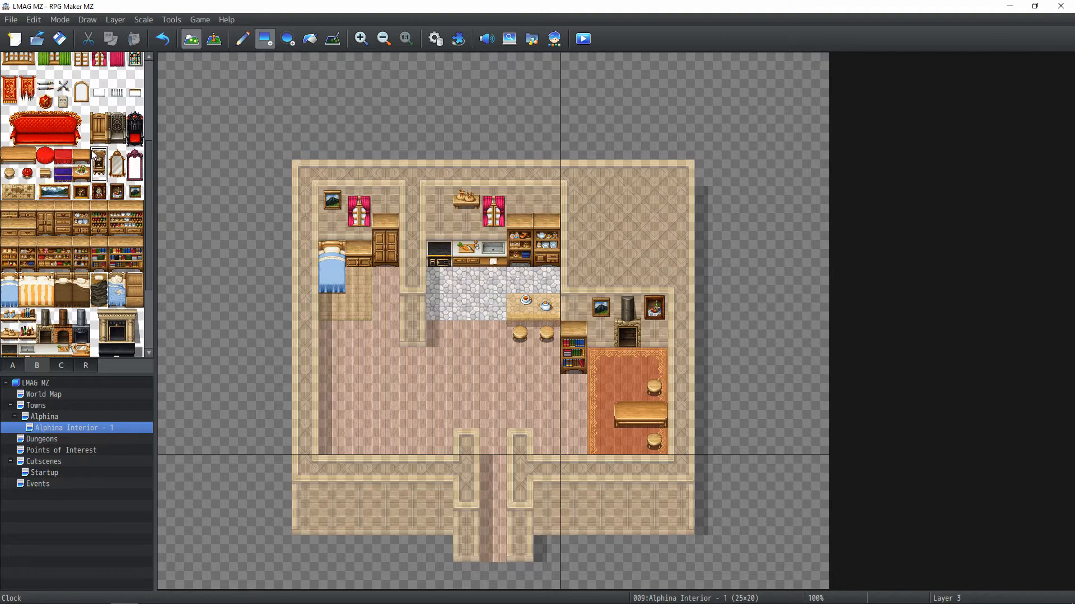
click(595, 314)
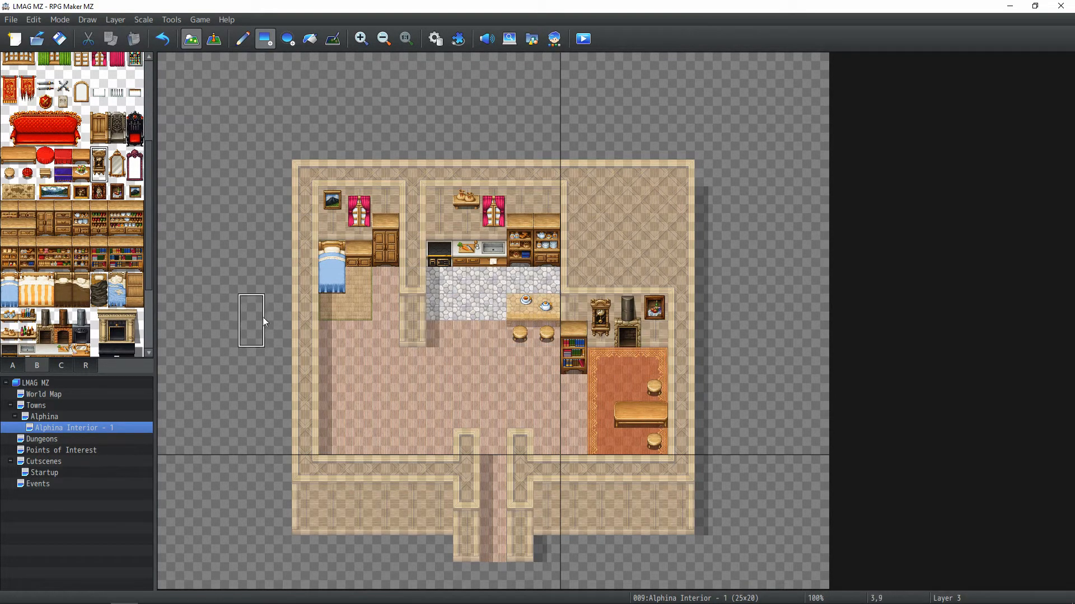
click(214, 41)
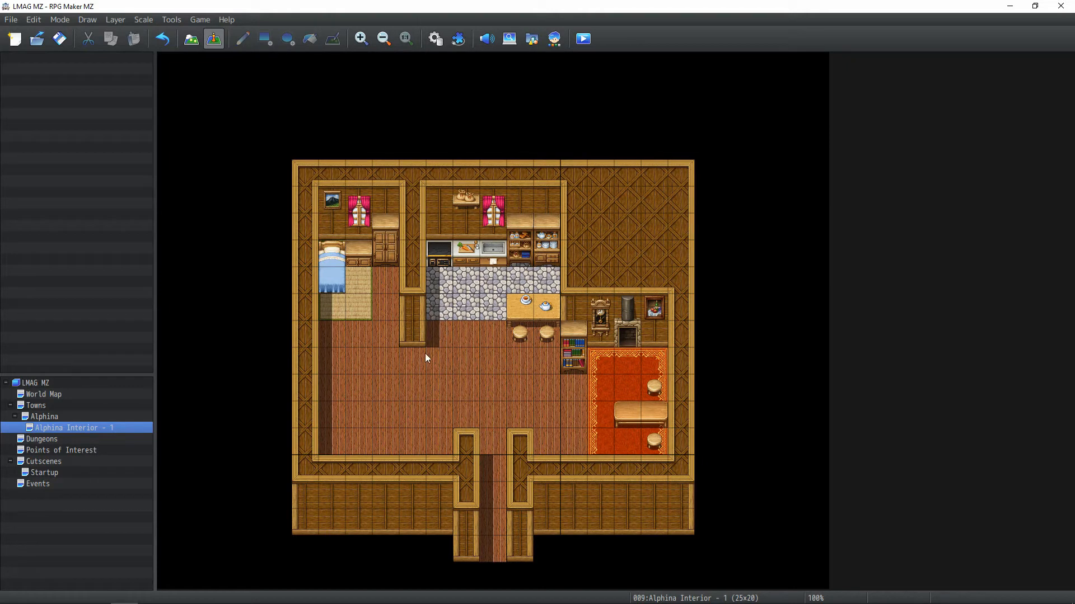
Place two covered clay jars from the B tileset side by side in the house's front corner below the bedroom
click(191, 39)
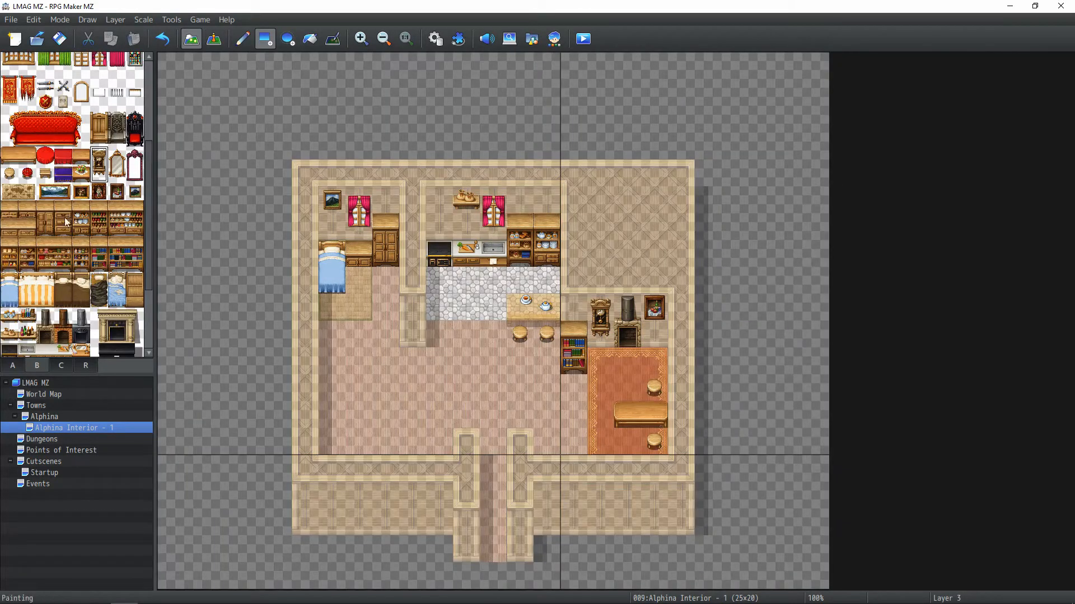
scroll(65, 222, up, 4)
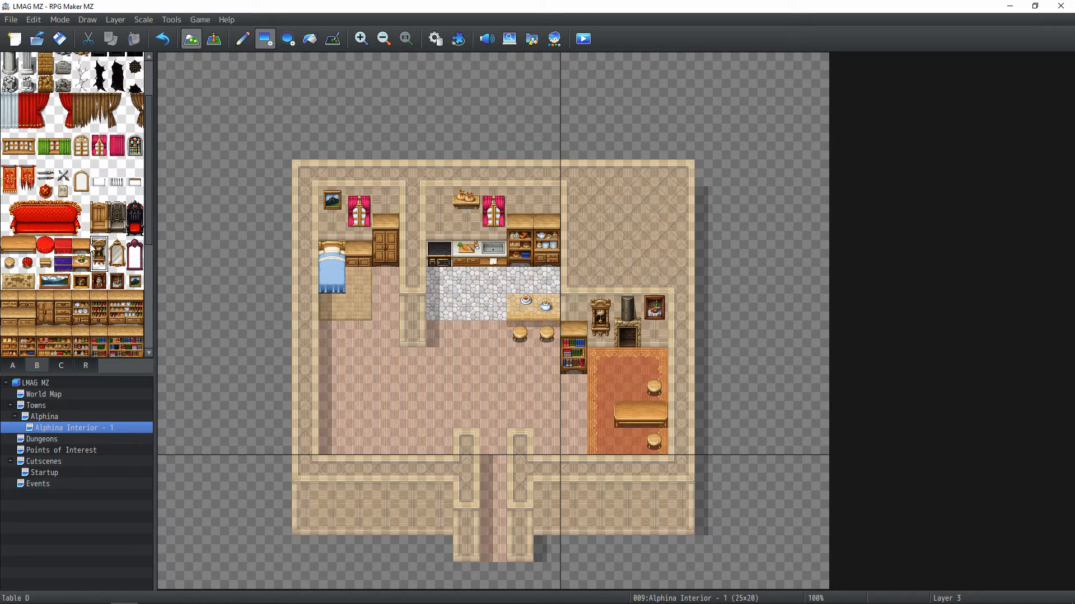
click(63, 367)
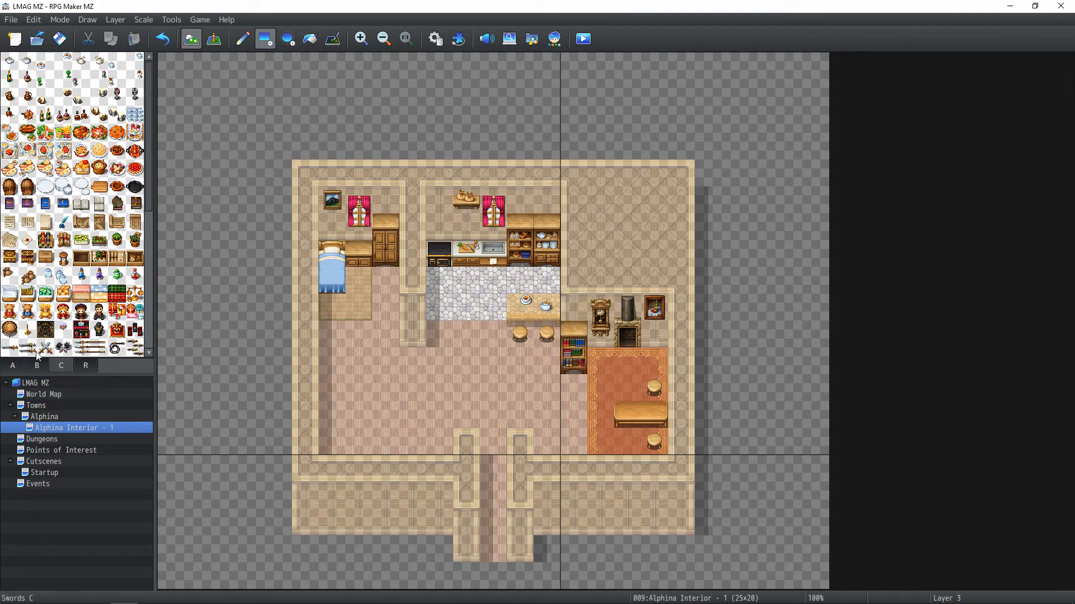
scroll(56, 269, down, 10)
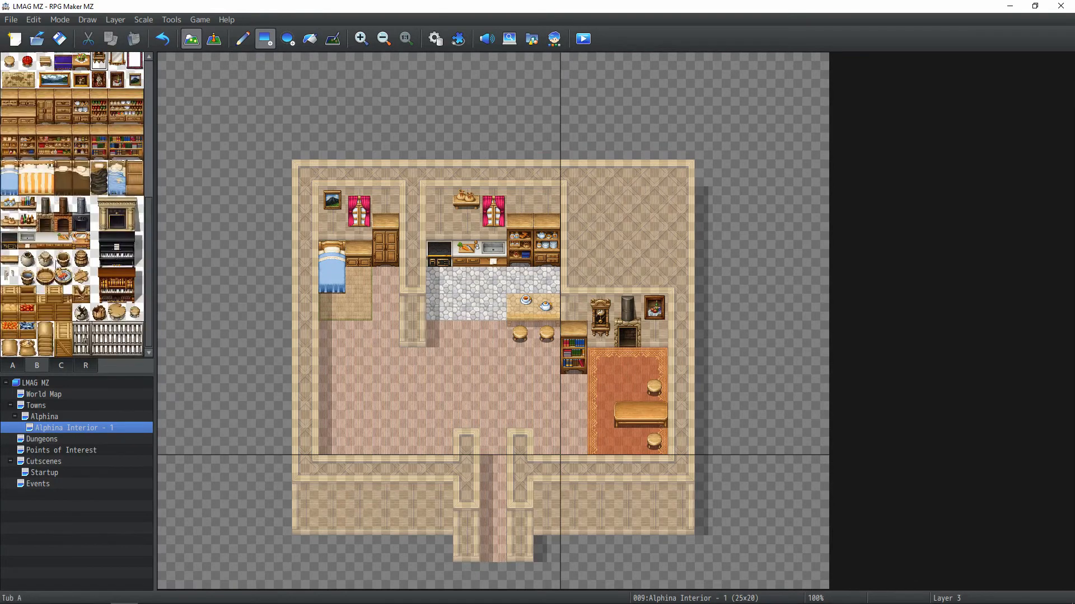
click(25, 417)
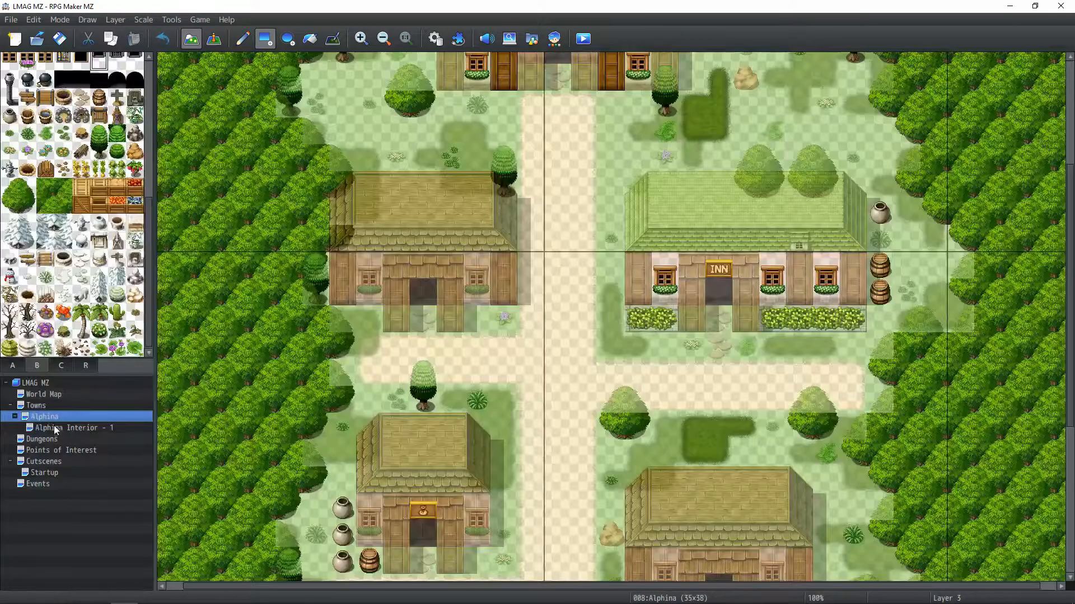
click(52, 429)
click(45, 264)
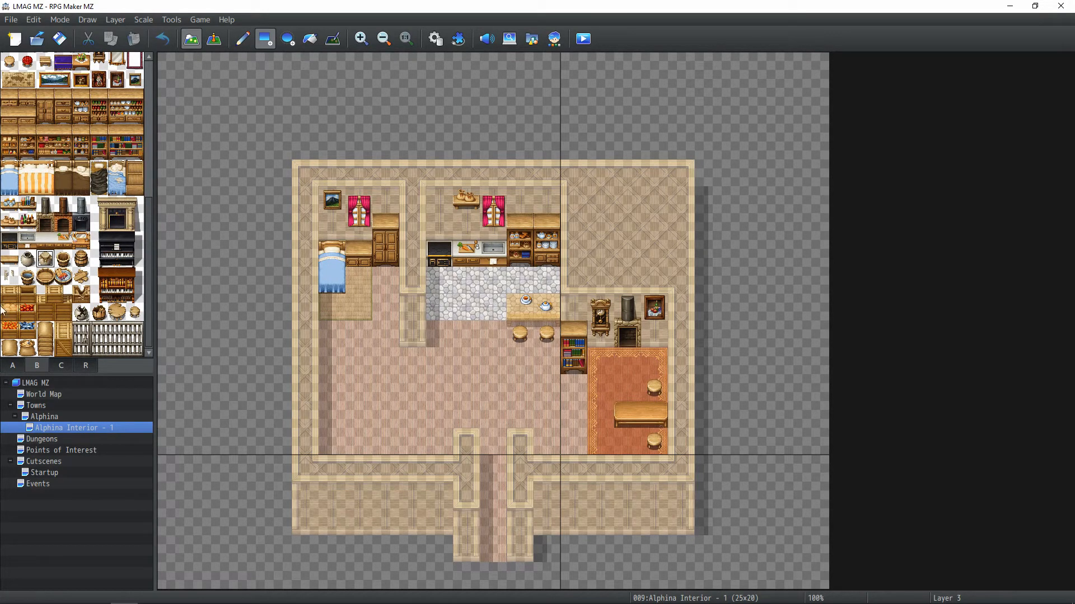
click(332, 442)
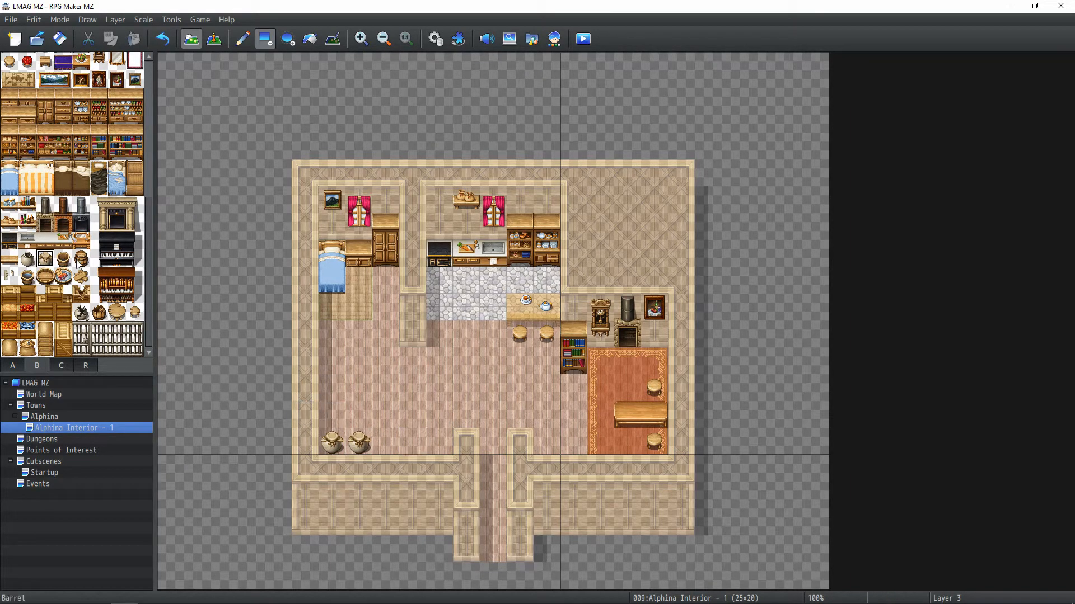
Place one open clay jar behind the corner jar and another beside the pair of covered jars
click(27, 258)
click(332, 415)
click(386, 442)
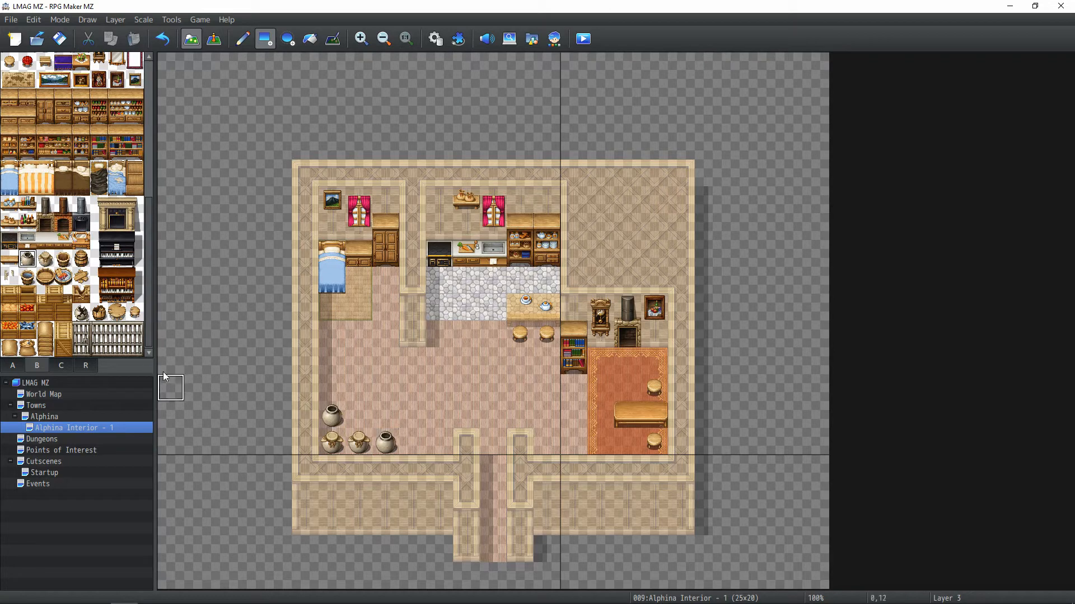
Place a barrel beside the entrance wall, and put the two-tile Stacked Crates on layer 4 over it and the adjacent tile
click(81, 259)
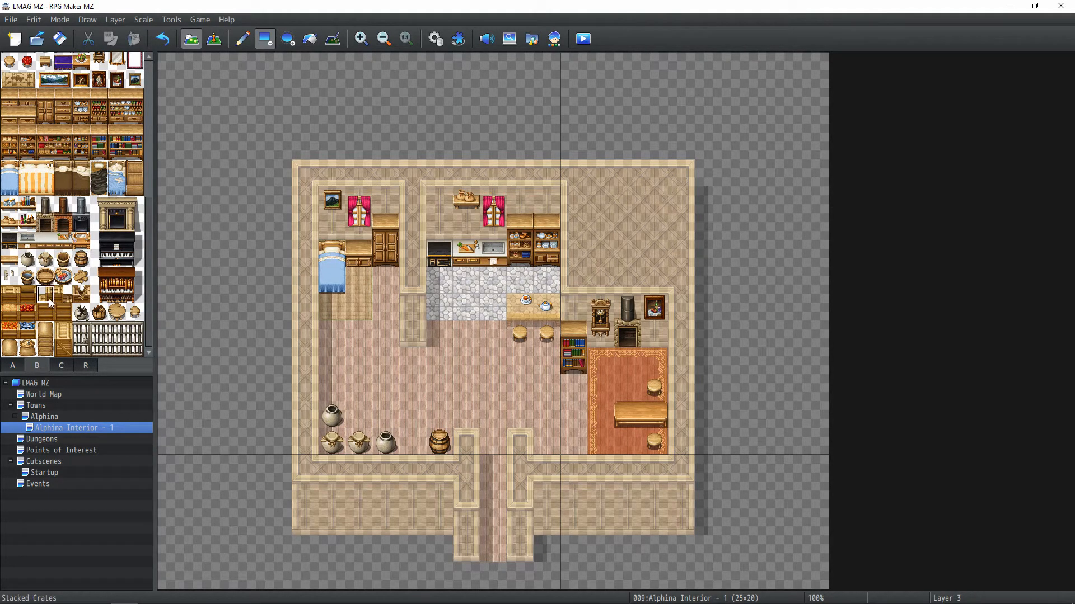
drag(49, 300, 63, 297)
click(116, 19)
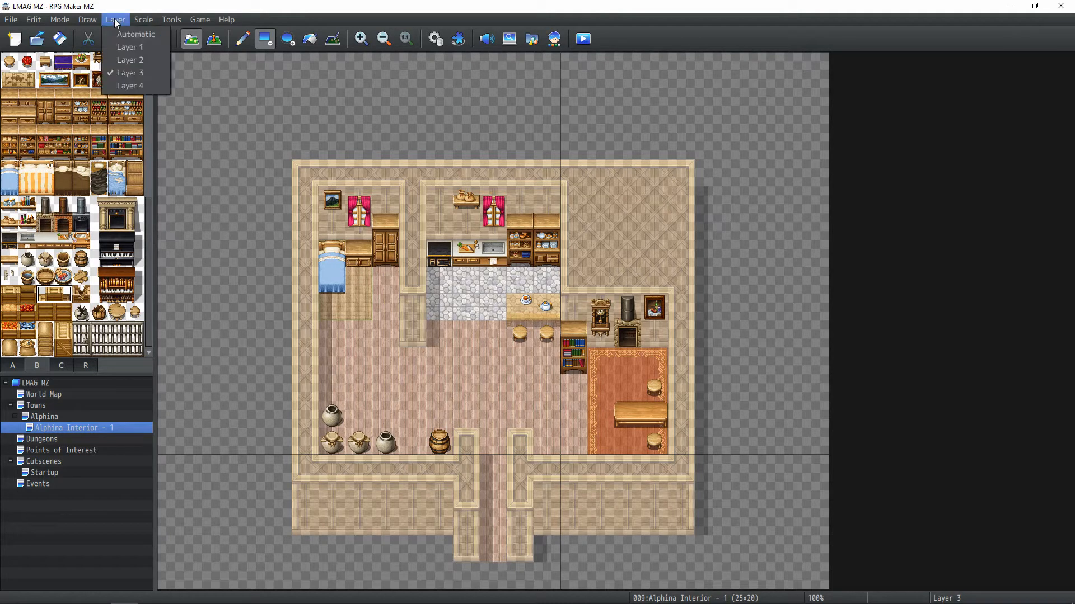
click(115, 85)
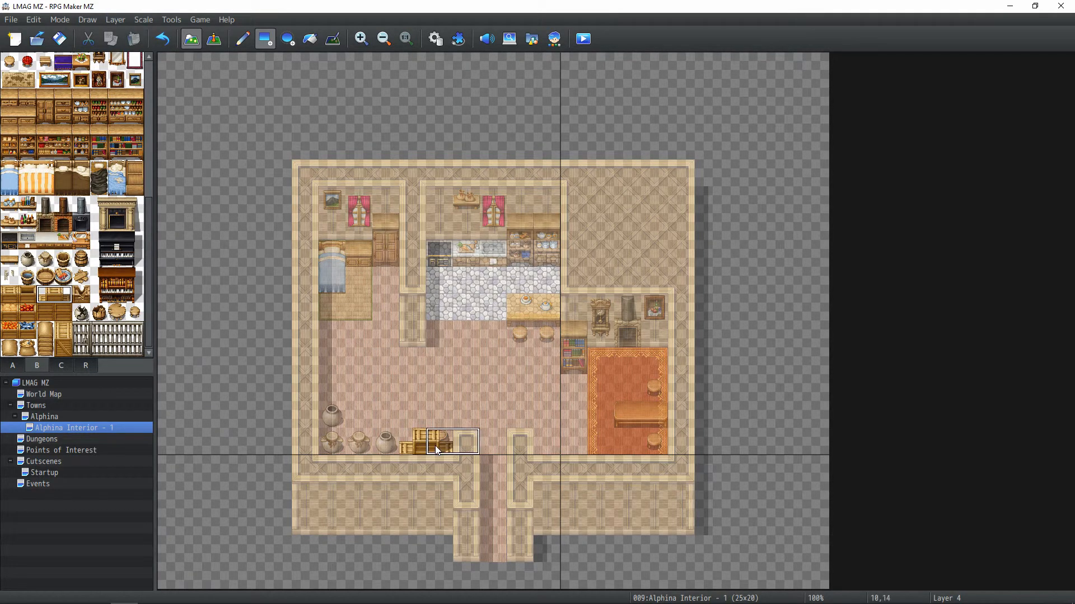
Place a wooden crate on layer 3 between the open jar and the barrel, and a second barrel behind the side wall's jar
click(10, 295)
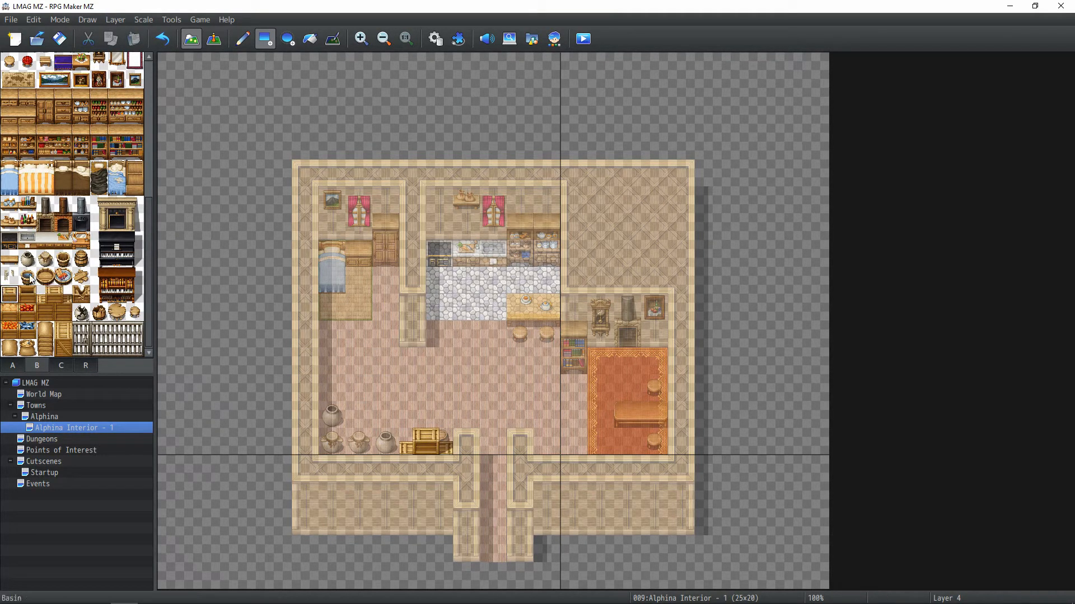
click(115, 19)
click(123, 73)
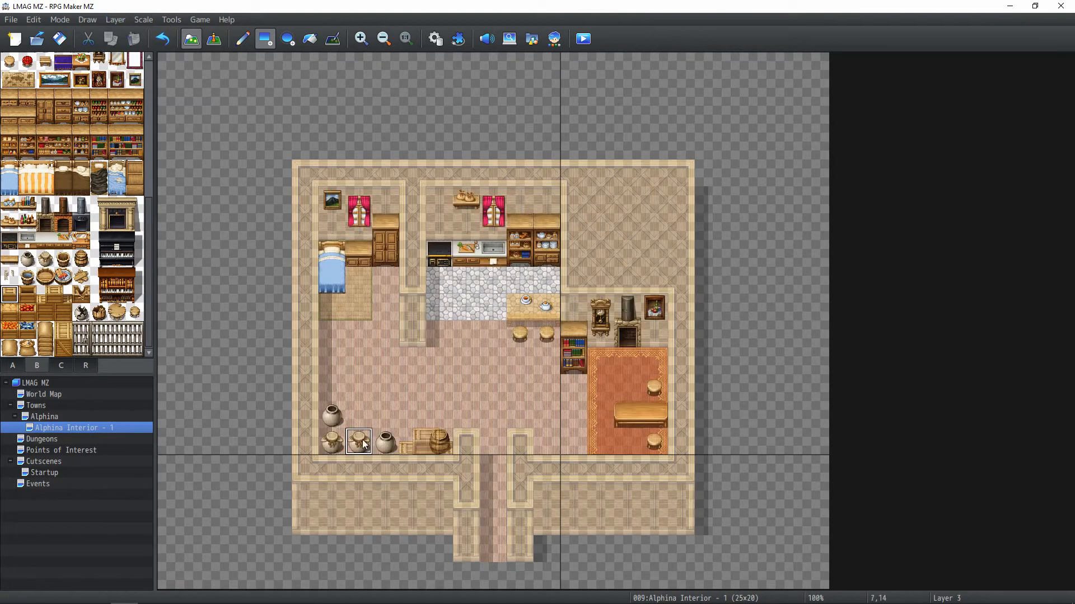
click(28, 294)
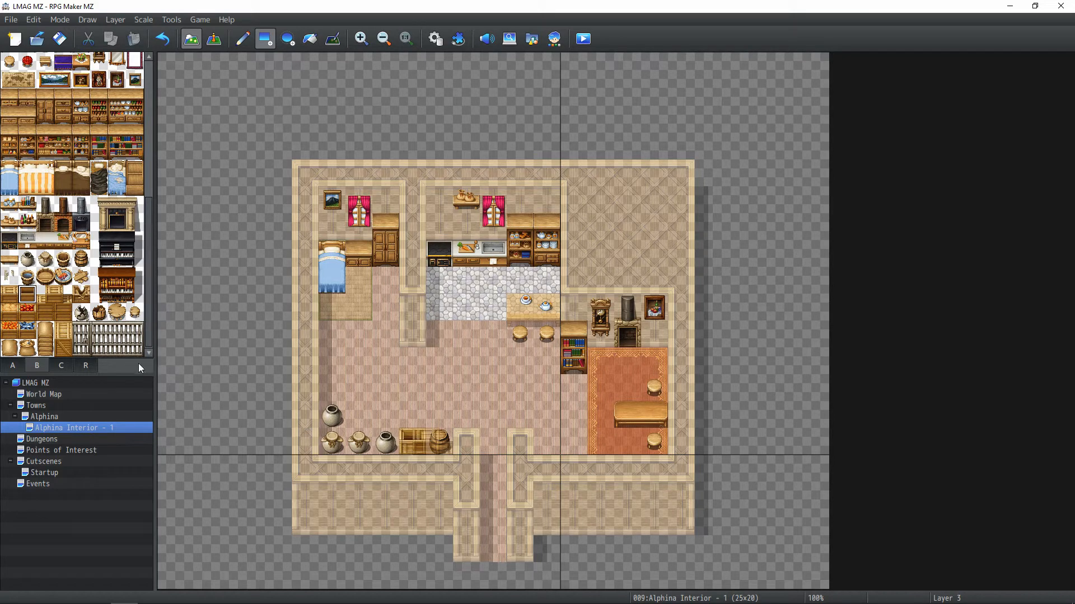
click(78, 261)
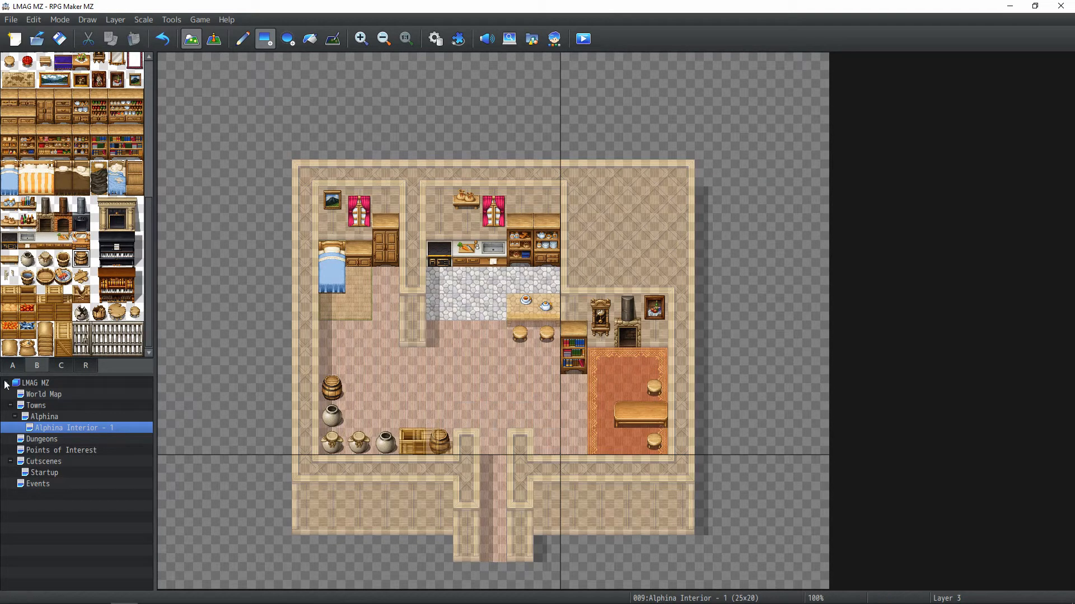
Browse the B and C tilesets for further household decorations
scroll(52, 278, up, 4)
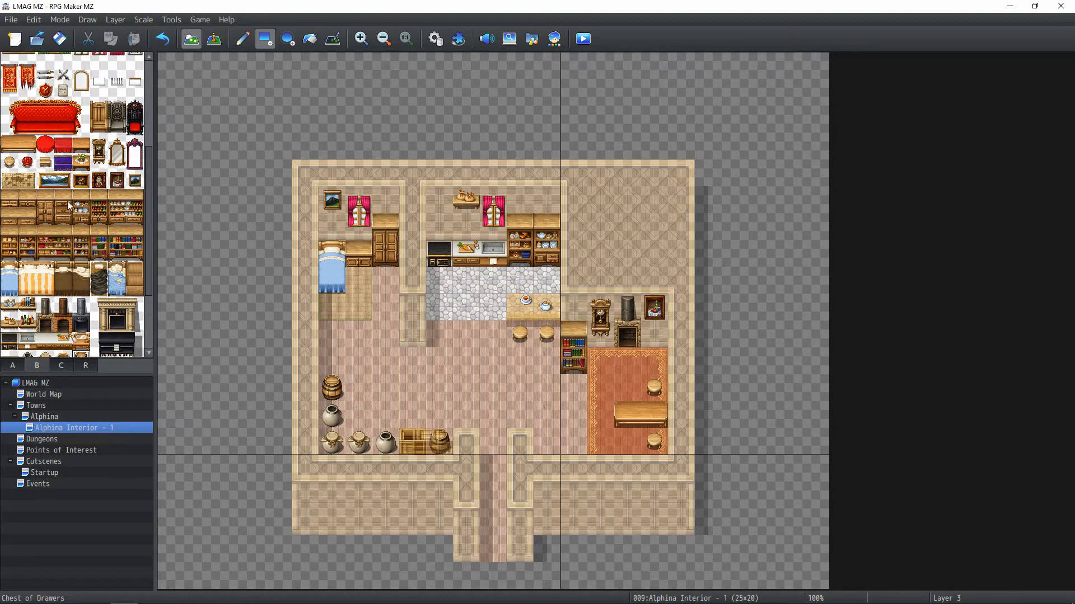
scroll(73, 297, down, 3)
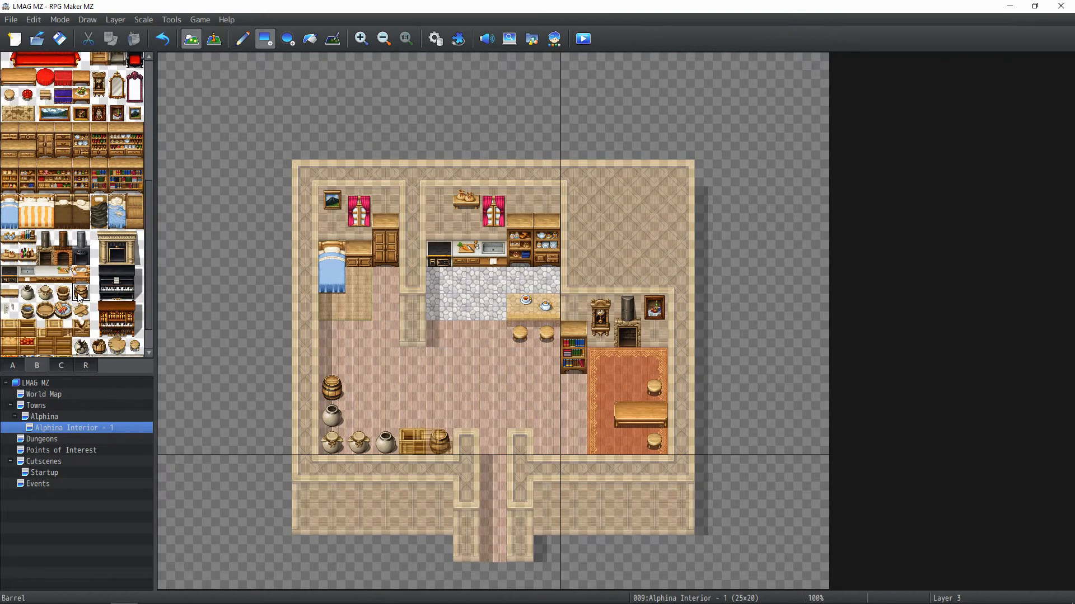
click(64, 365)
scroll(68, 284, down, 5)
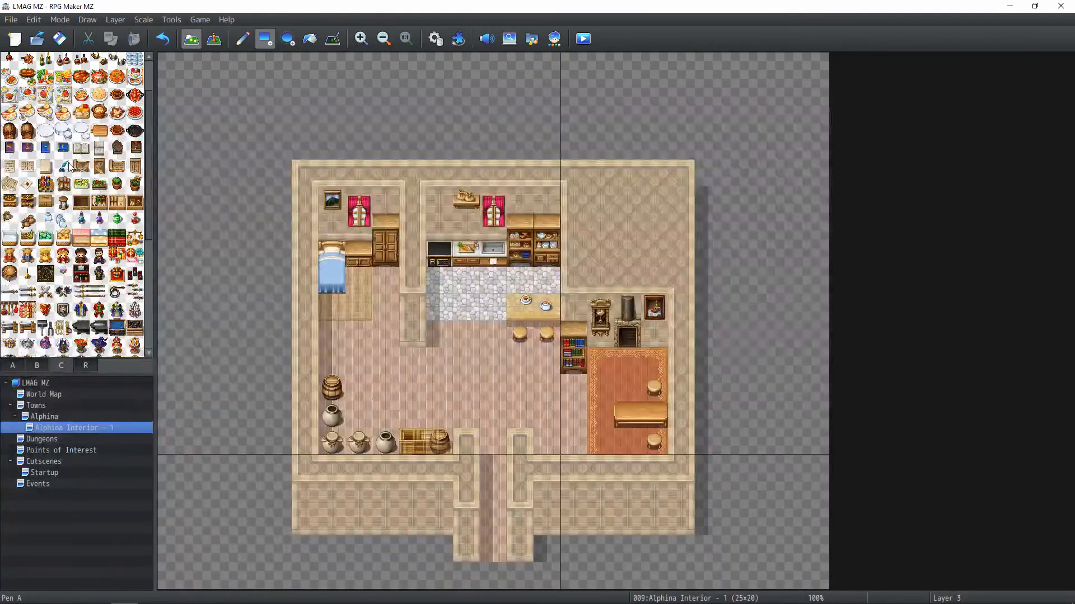
scroll(70, 283, up, 5)
click(35, 368)
scroll(59, 167, up, 5)
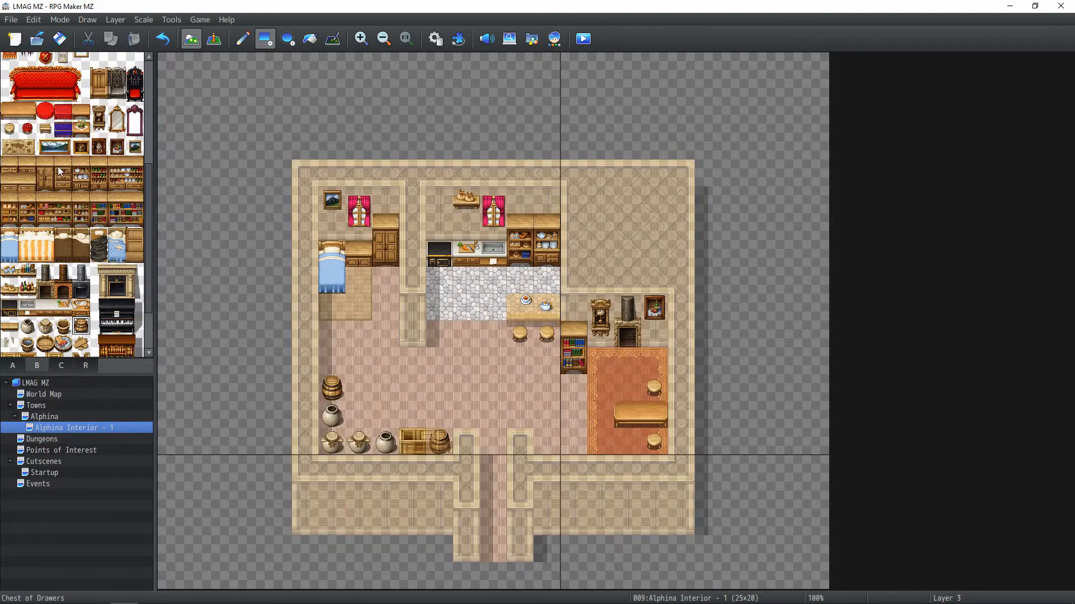
scroll(94, 281, down, 5)
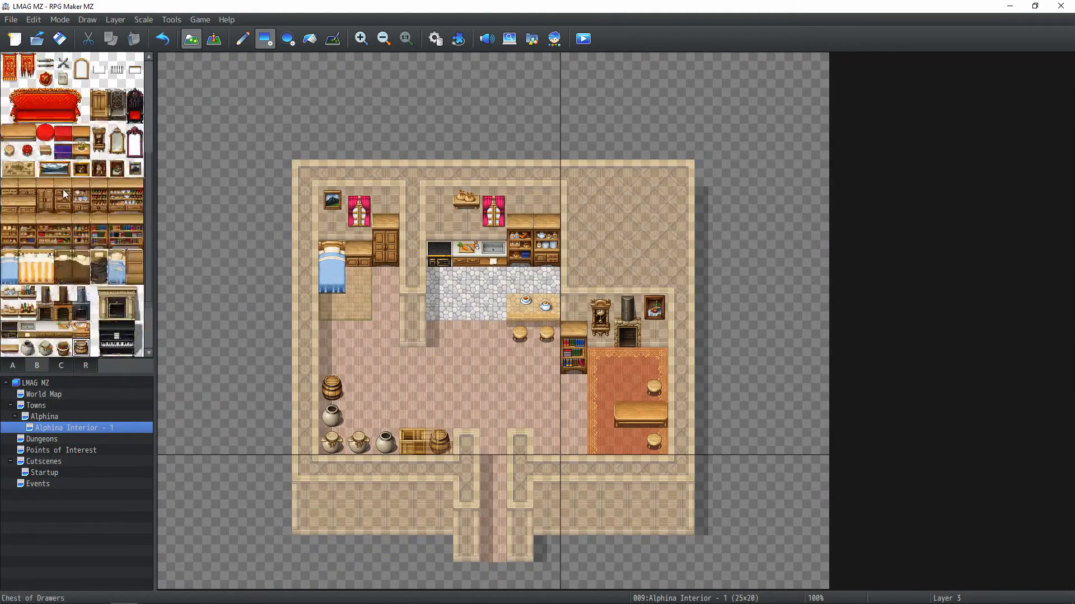
Hang a red-flowered planter from the C tileset on the wall between bedroom and kitchen, and another on the wall above the bookshelf
click(69, 367)
scroll(56, 224, down, 2)
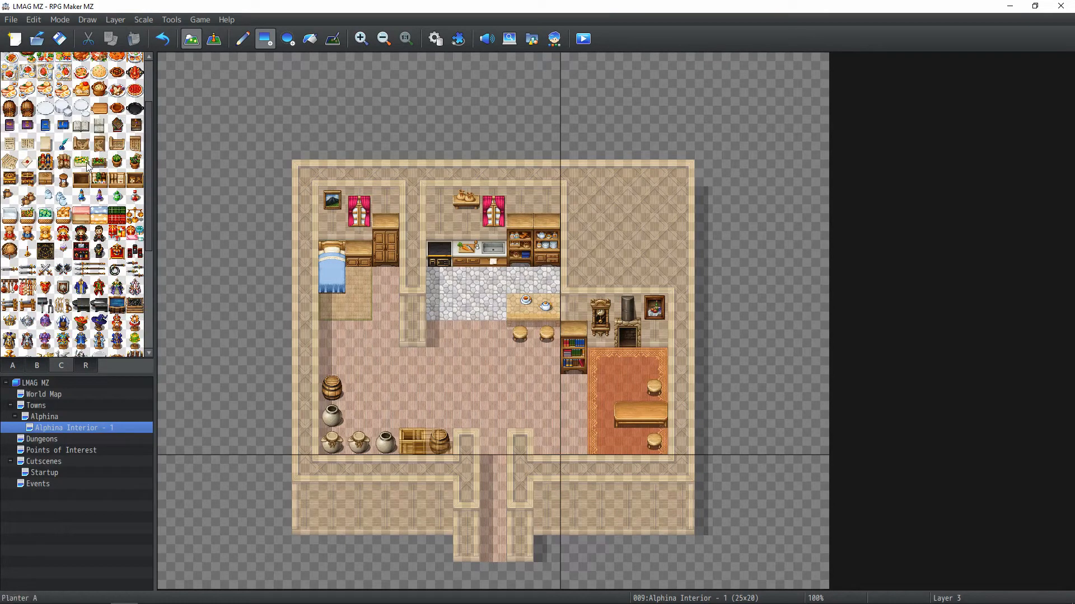
click(104, 168)
click(567, 311)
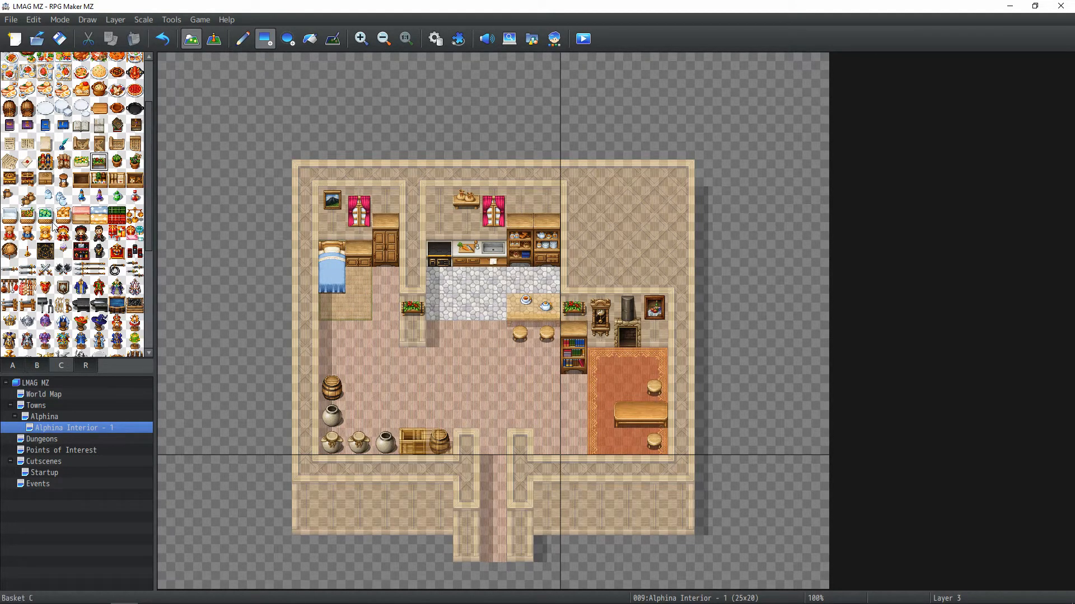
Add a Large Window A from the B tileset to the front outer wall on each side of the entrance, checking the Alphina exteriors for reference
scroll(51, 230, down, 3)
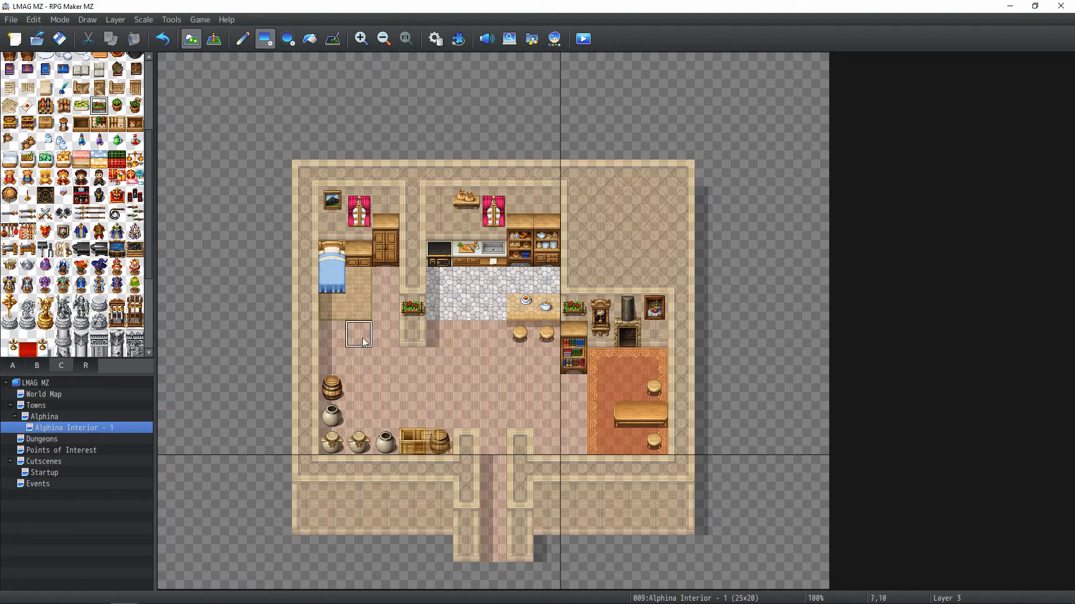
scroll(101, 299, up, 5)
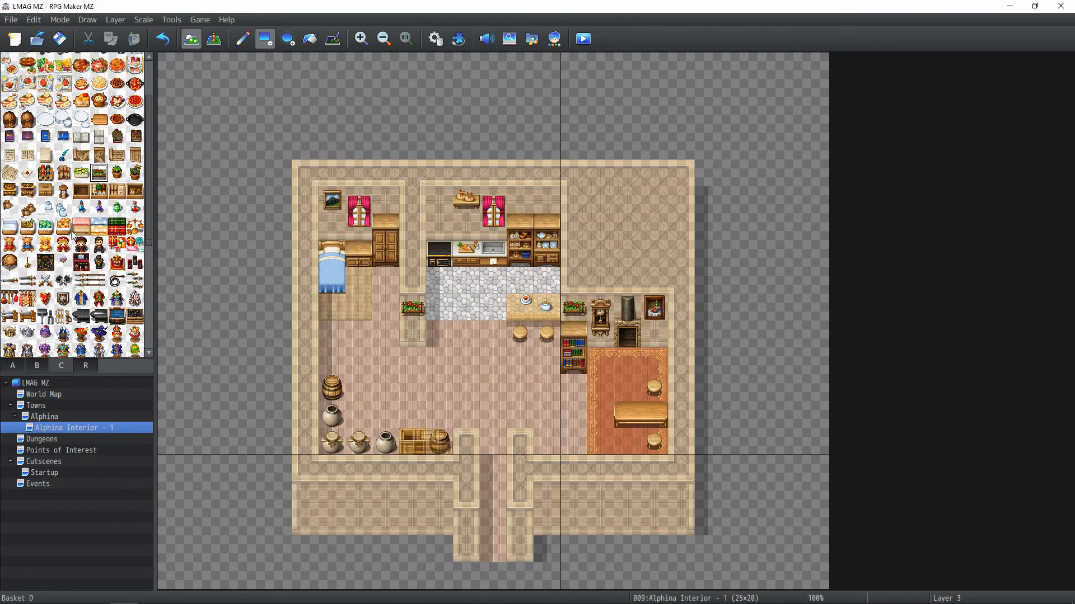
click(39, 363)
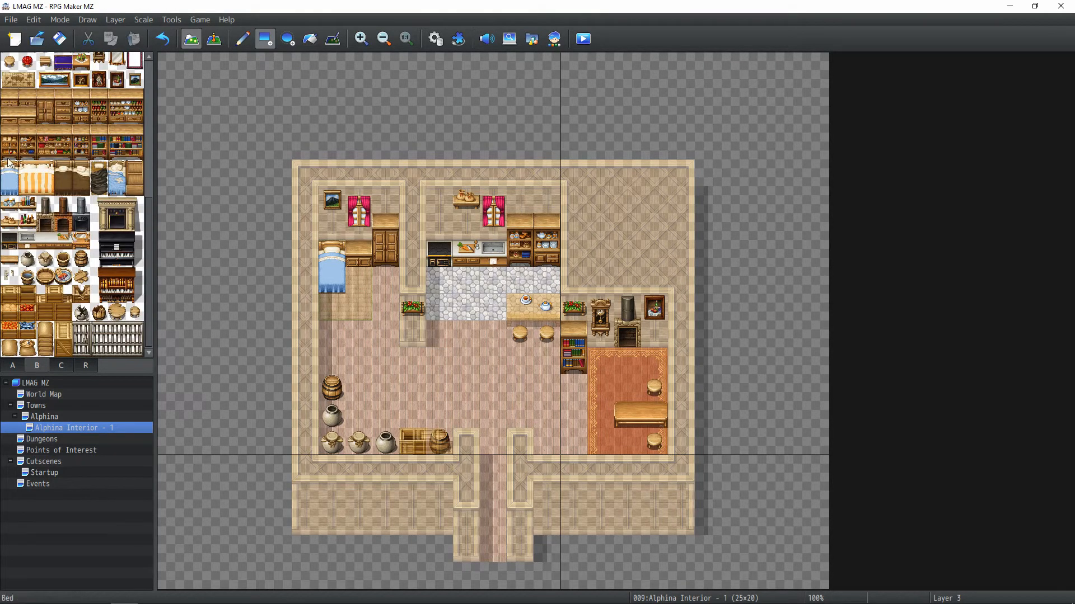
scroll(72, 149, up, 5)
scroll(71, 149, up, 2)
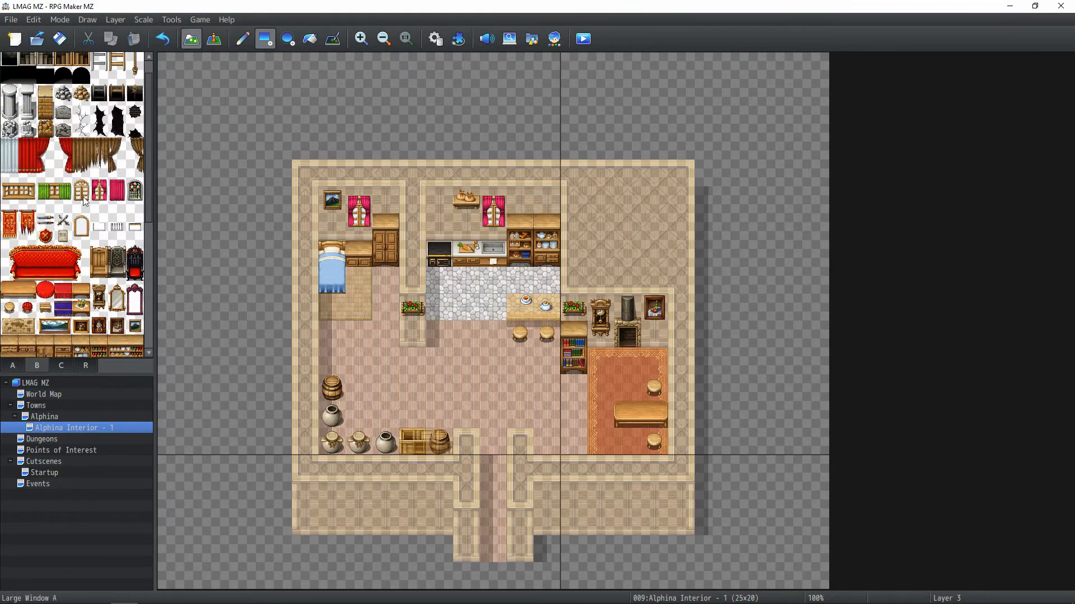
drag(81, 186, 81, 200)
click(54, 417)
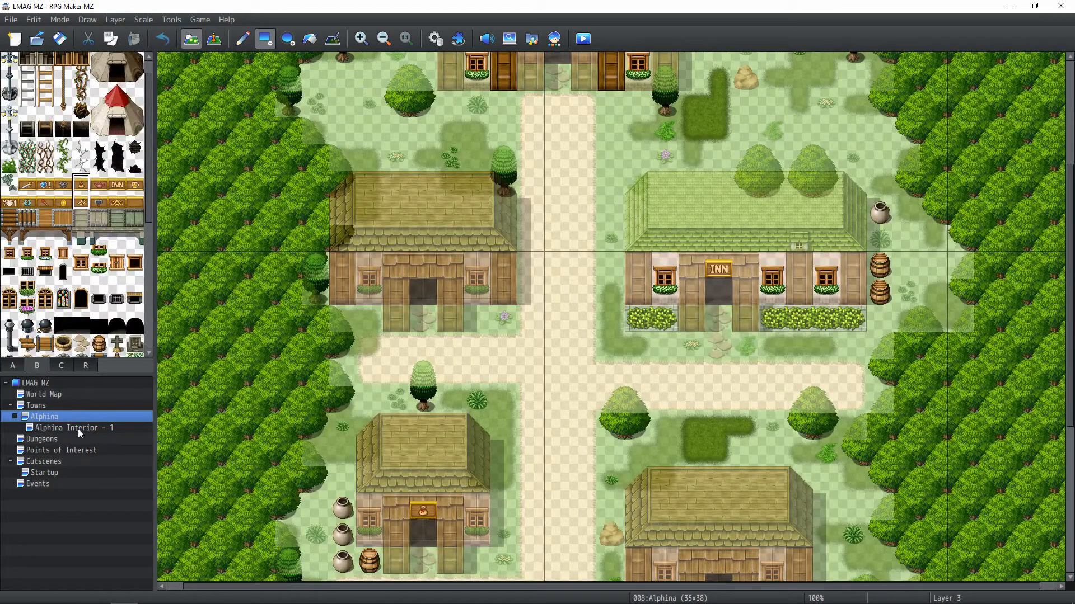
click(214, 39)
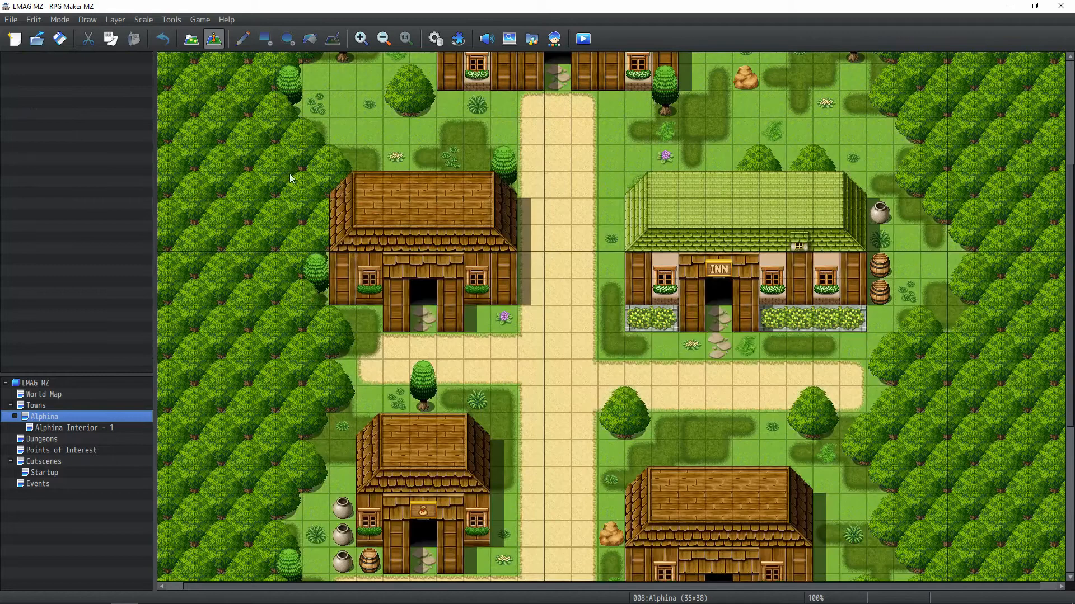
click(196, 38)
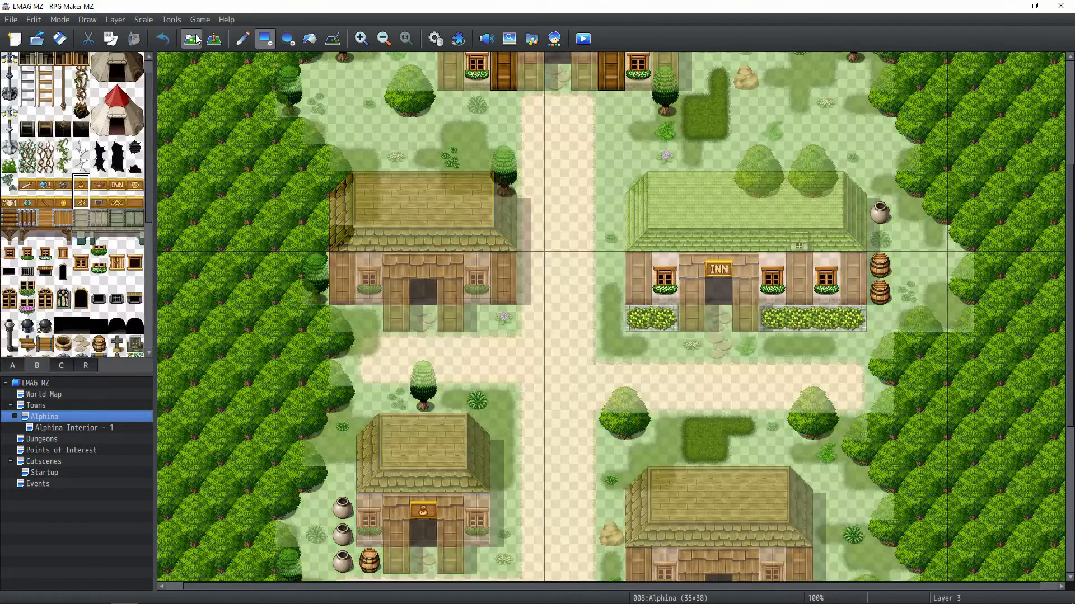
click(67, 427)
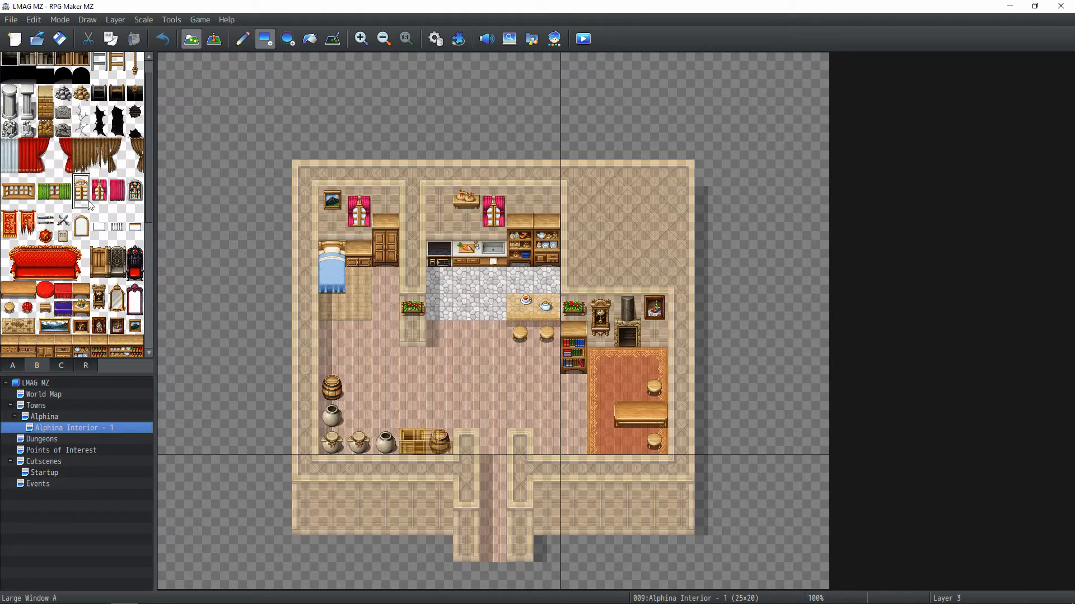
click(390, 500)
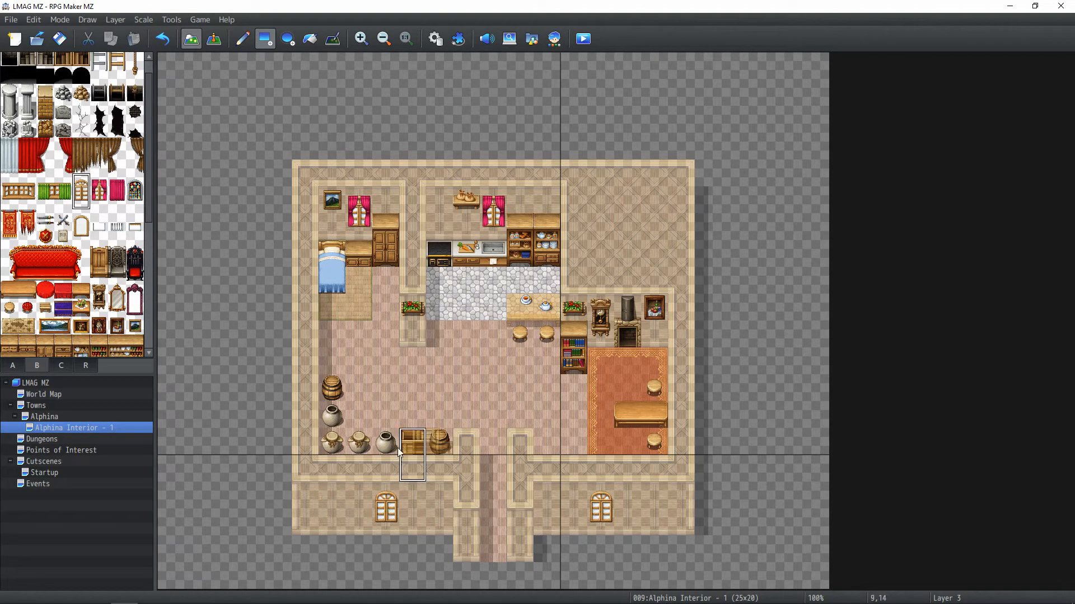
Compare the Alphina house exteriors with the interior map's front windows in event view, and return to map editing
click(30, 418)
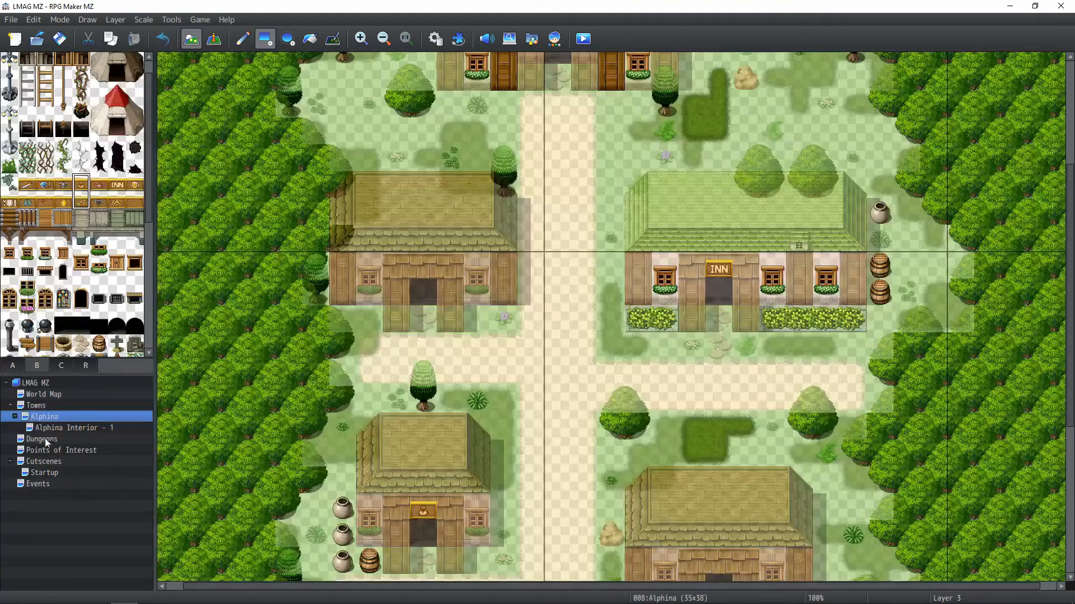
click(214, 39)
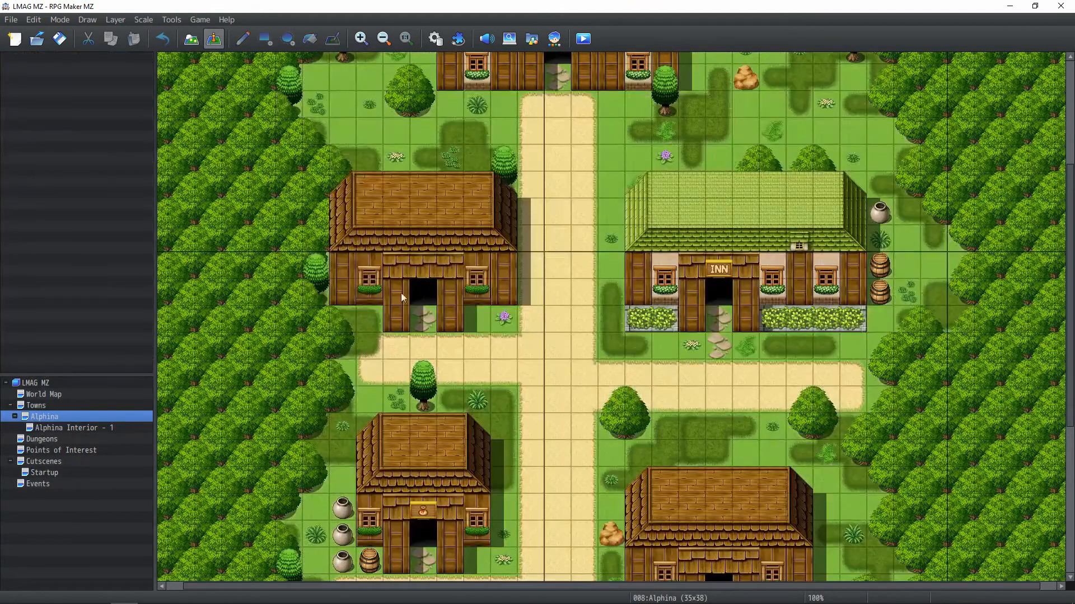
click(95, 429)
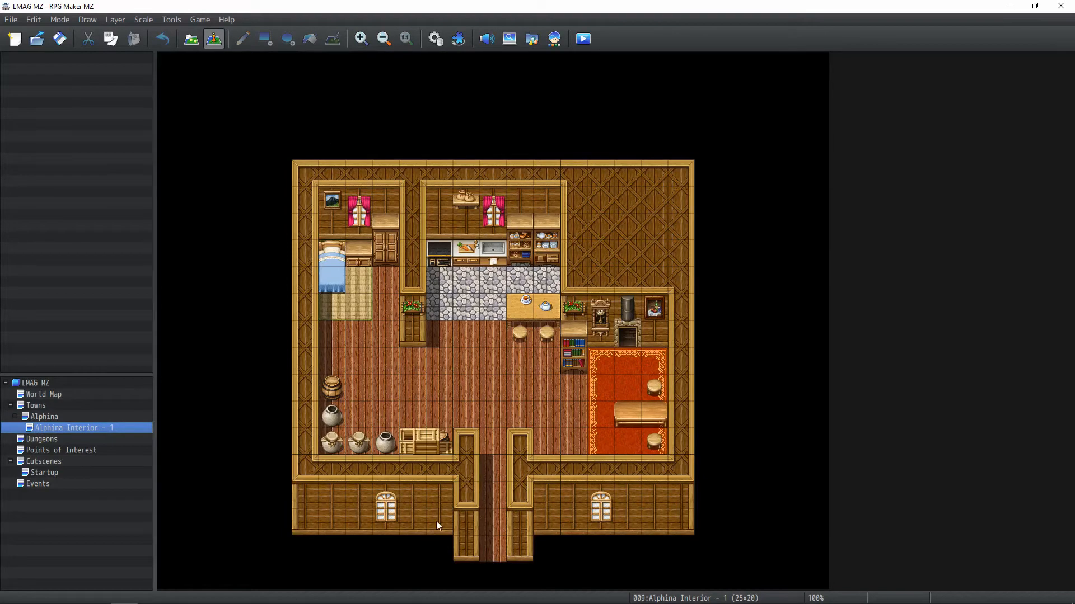
click(190, 39)
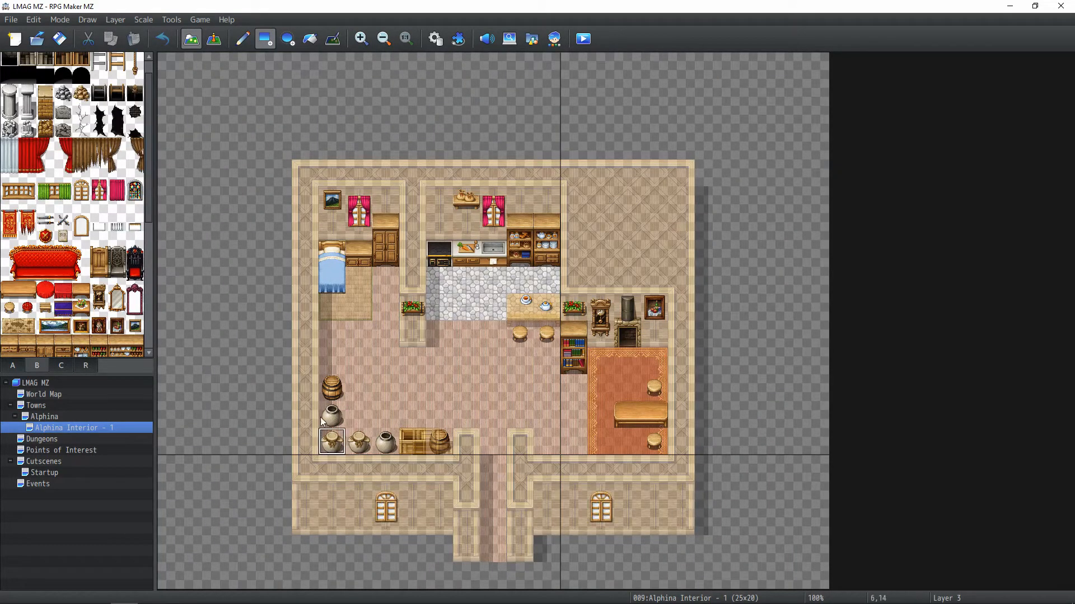
Place a small table with a plant from the B tileset on Layer 3, just below the wall dividing bedroom and kitchen
click(81, 309)
click(115, 20)
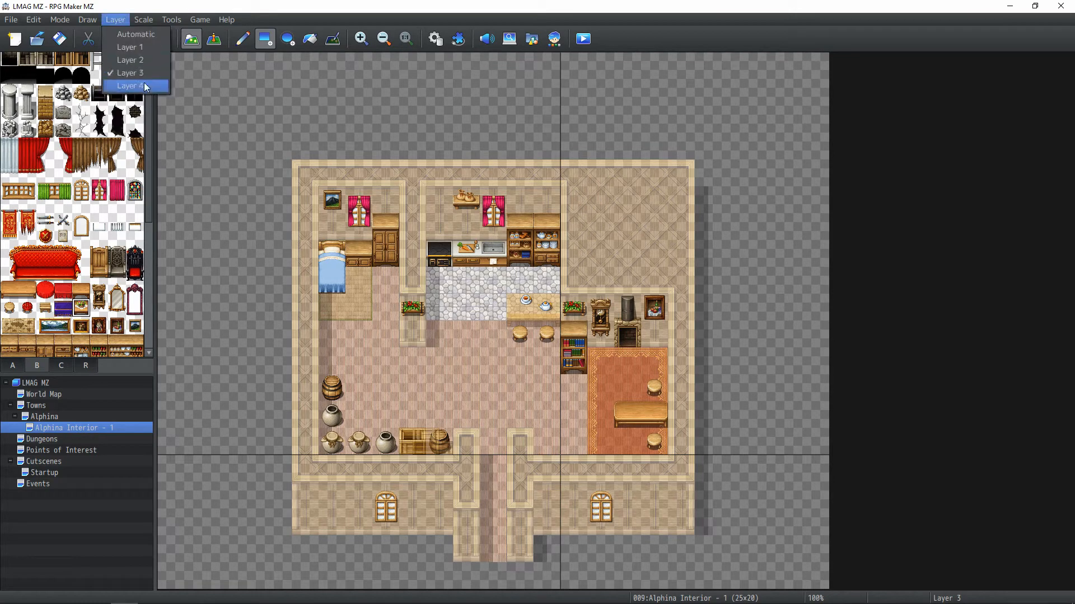
click(145, 73)
click(423, 356)
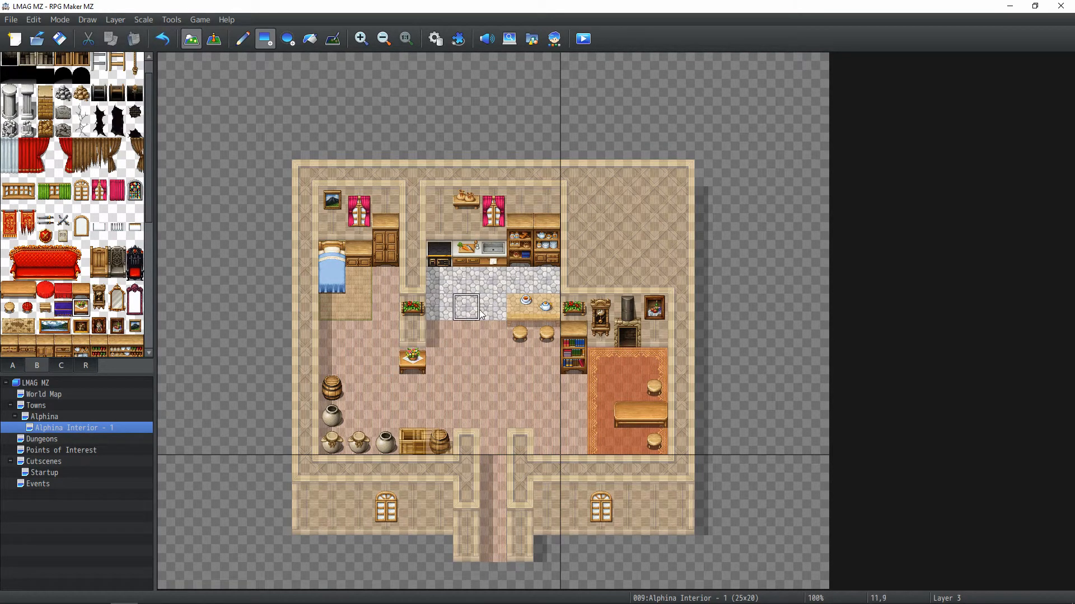
Create a Transfer event at the house's exit tile (12,18) leading to Alphina (10,17), and choose its facing direction
click(214, 39)
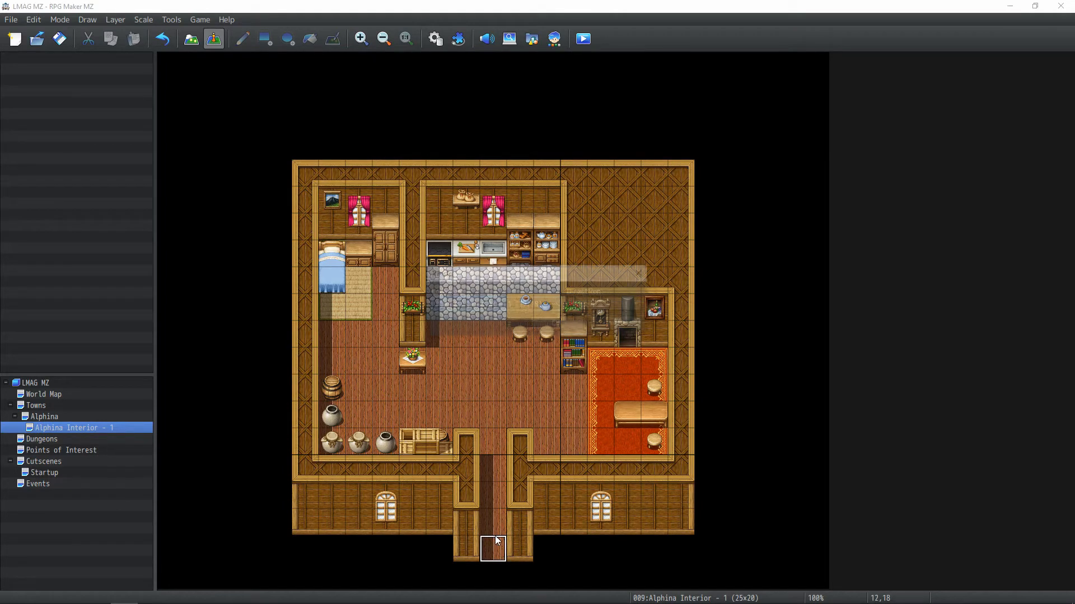
click(542, 307)
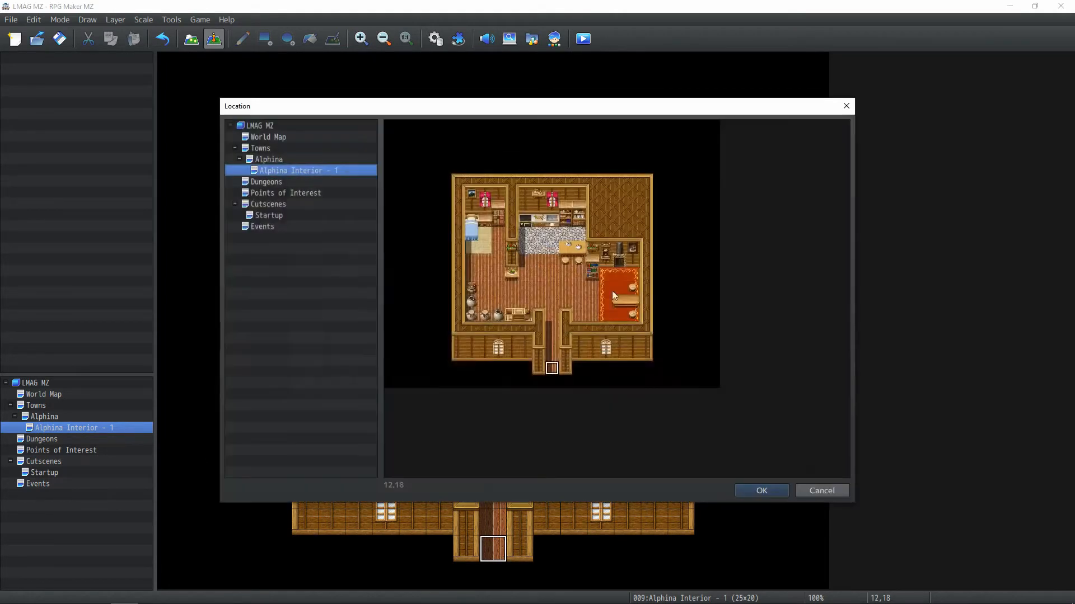
click(266, 162)
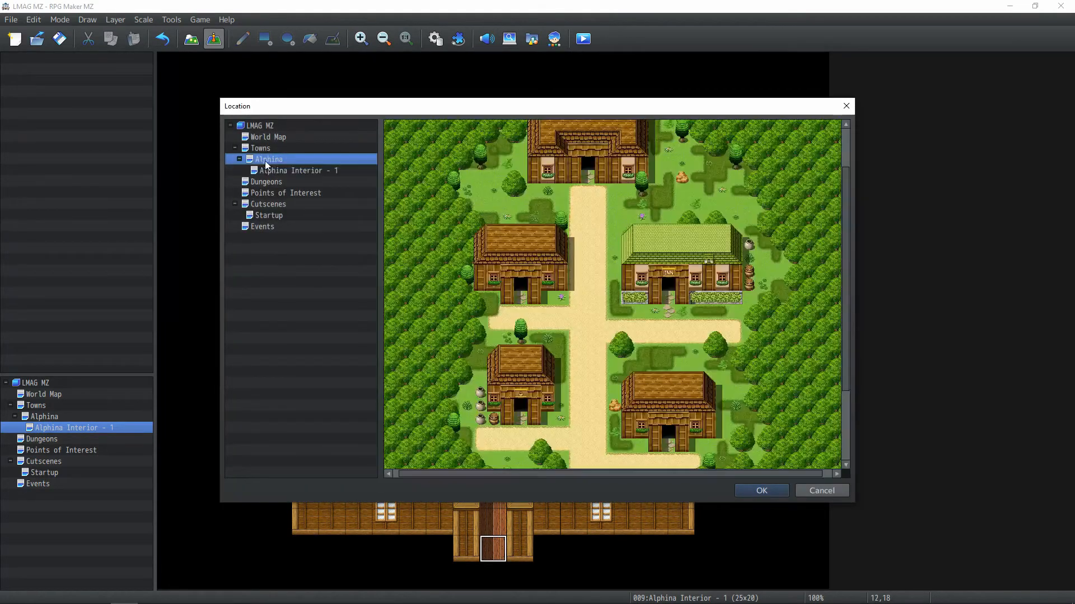
double_click(521, 301)
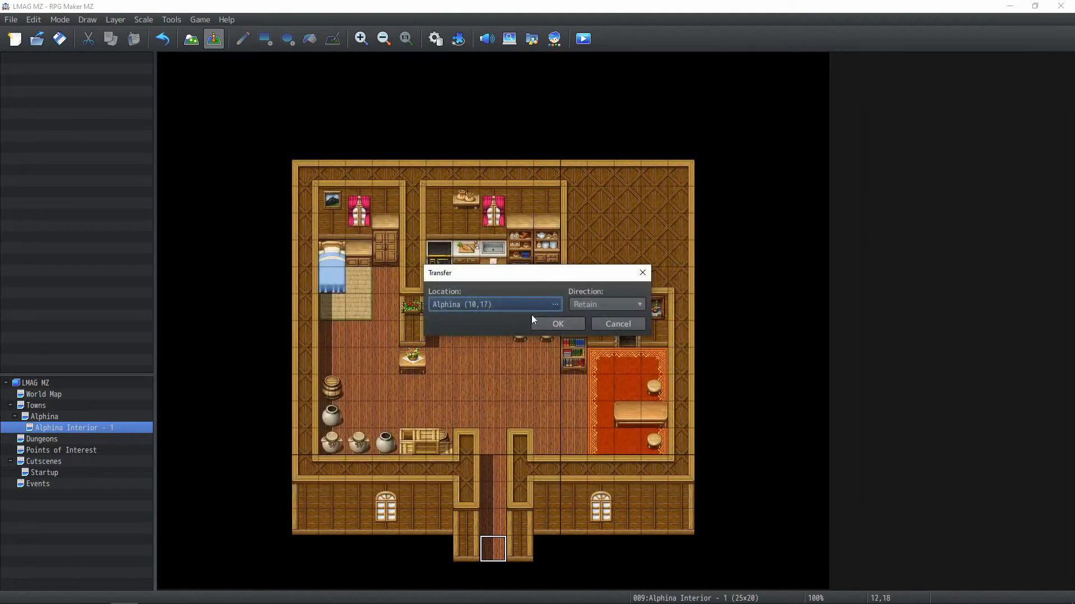
click(596, 301)
click(582, 328)
click(562, 325)
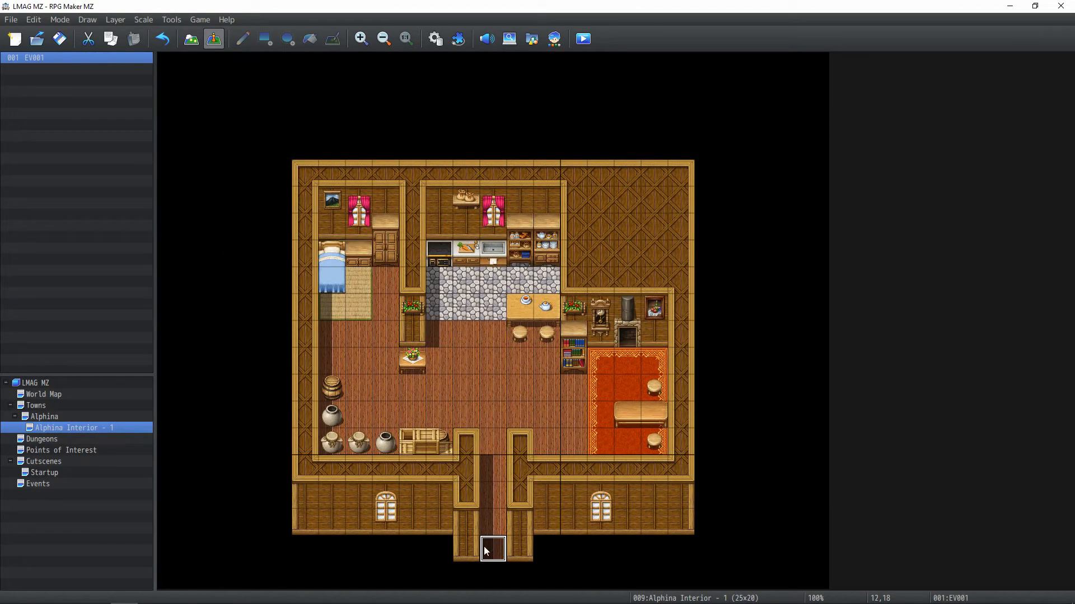
click(489, 509)
click(617, 322)
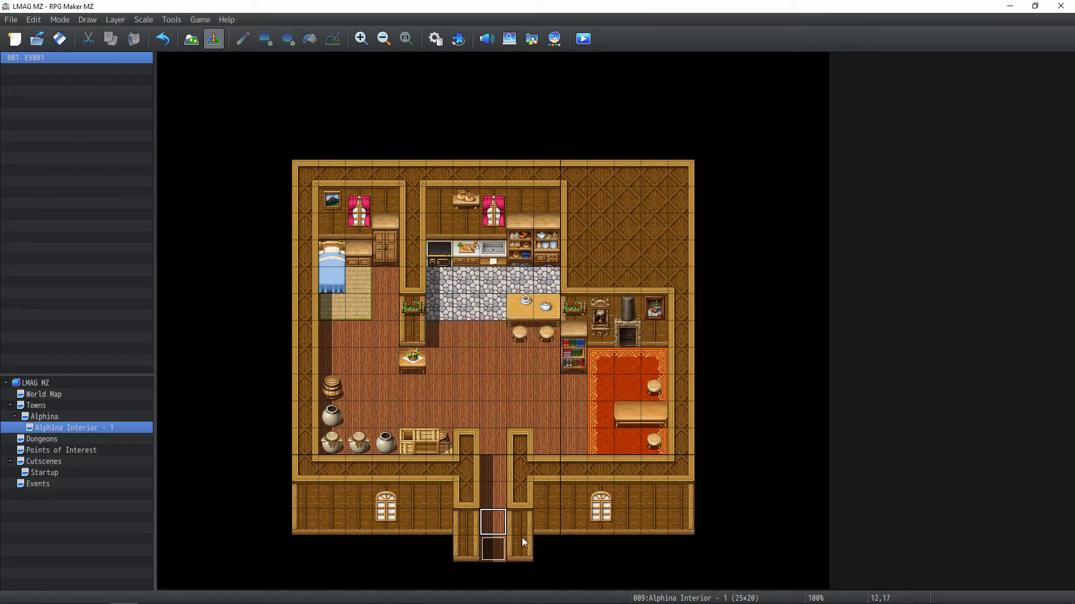
Create a Door event at Alphina (10,16) leading to Alphina Interior - 1 (12,17), using the dark wooden door from !Door1
click(76, 417)
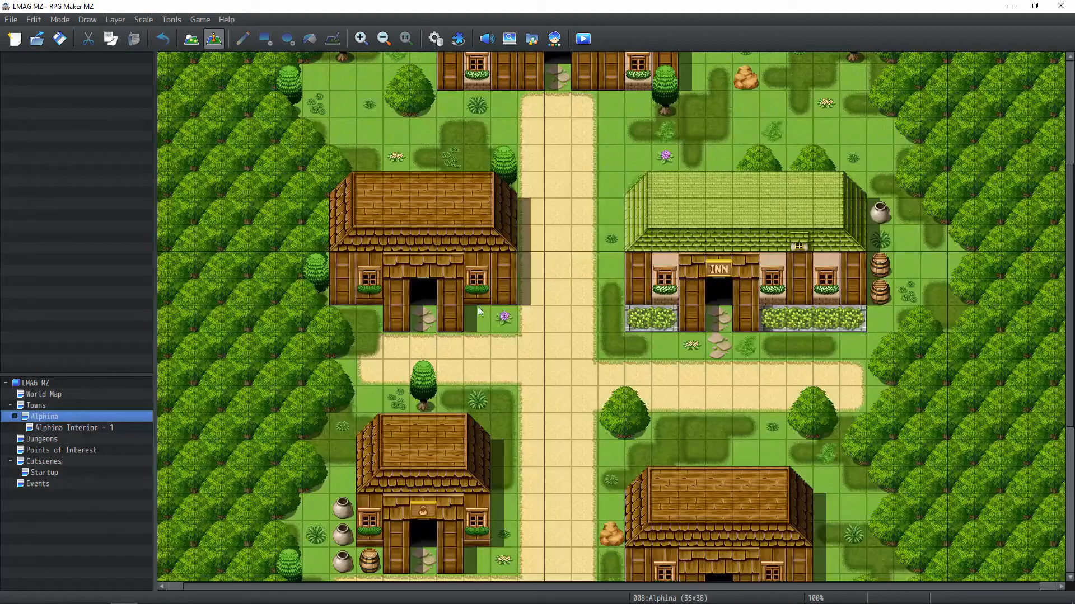
click(423, 293)
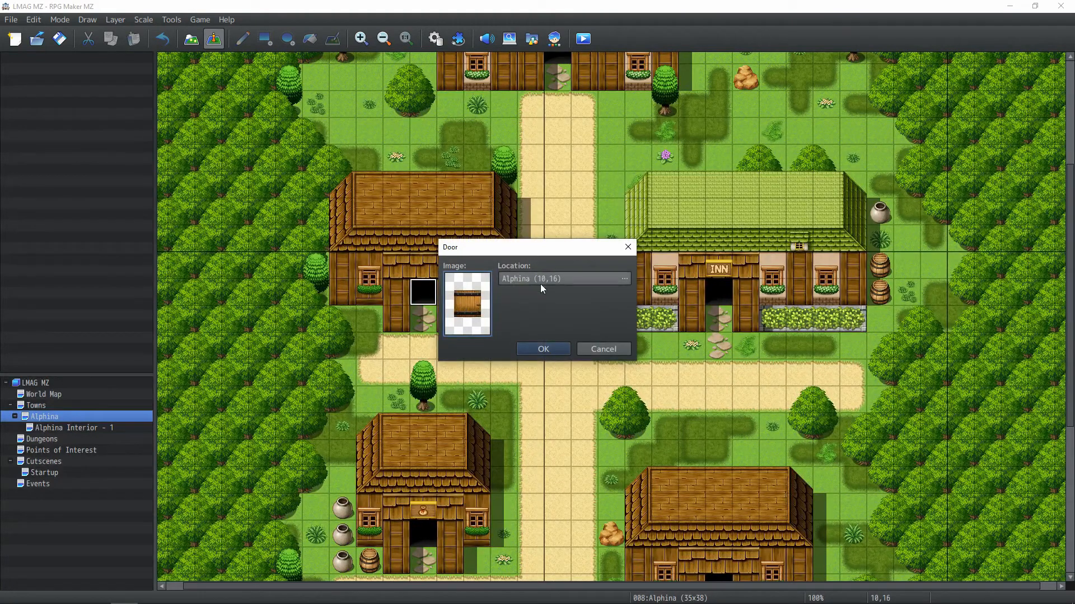
click(540, 284)
click(301, 170)
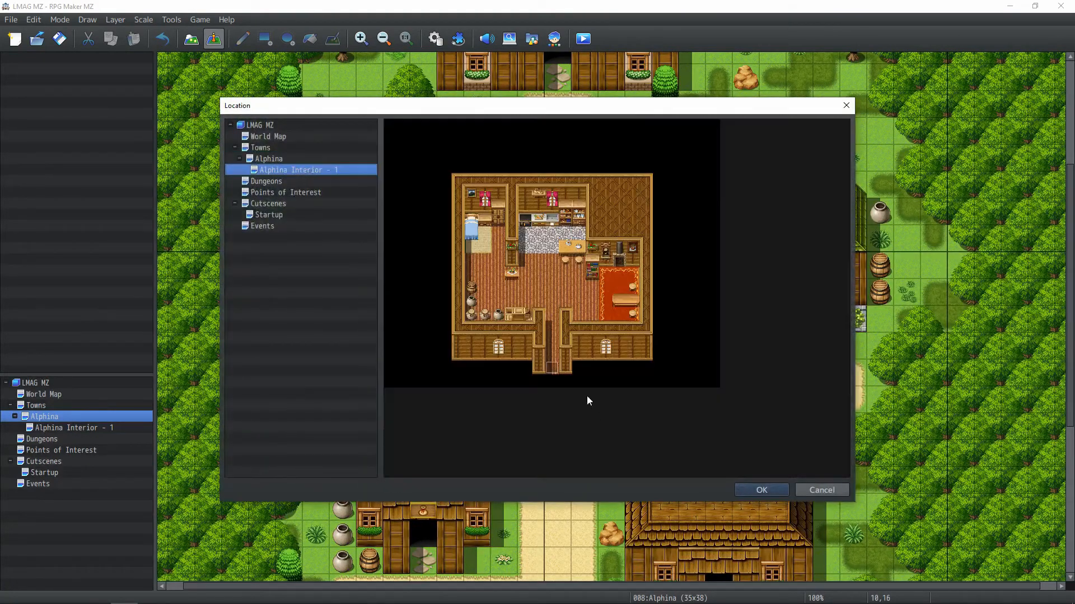
double_click(551, 355)
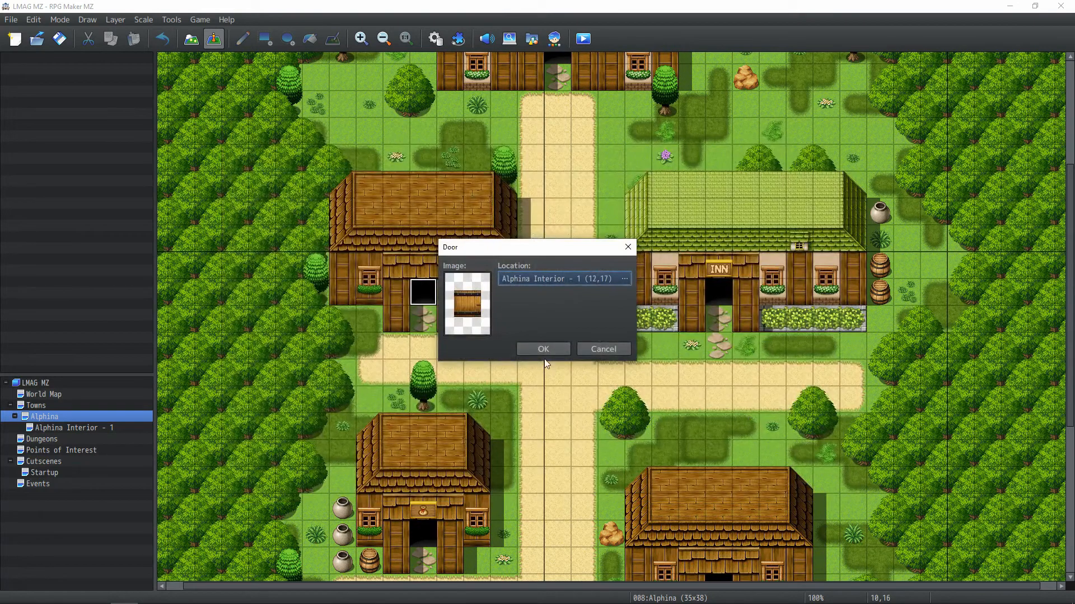
double_click(485, 330)
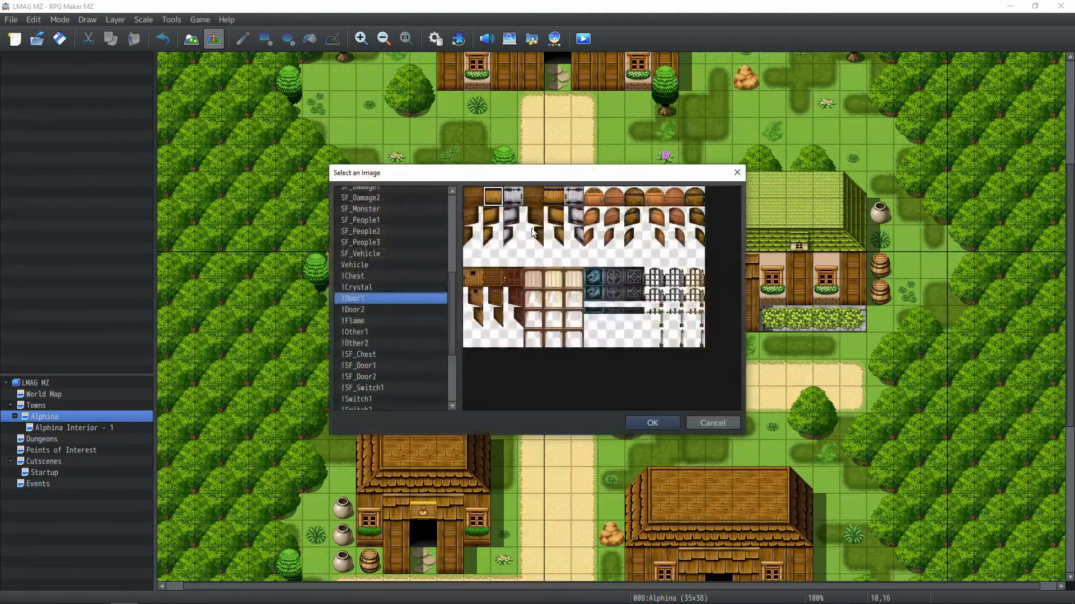
double_click(474, 194)
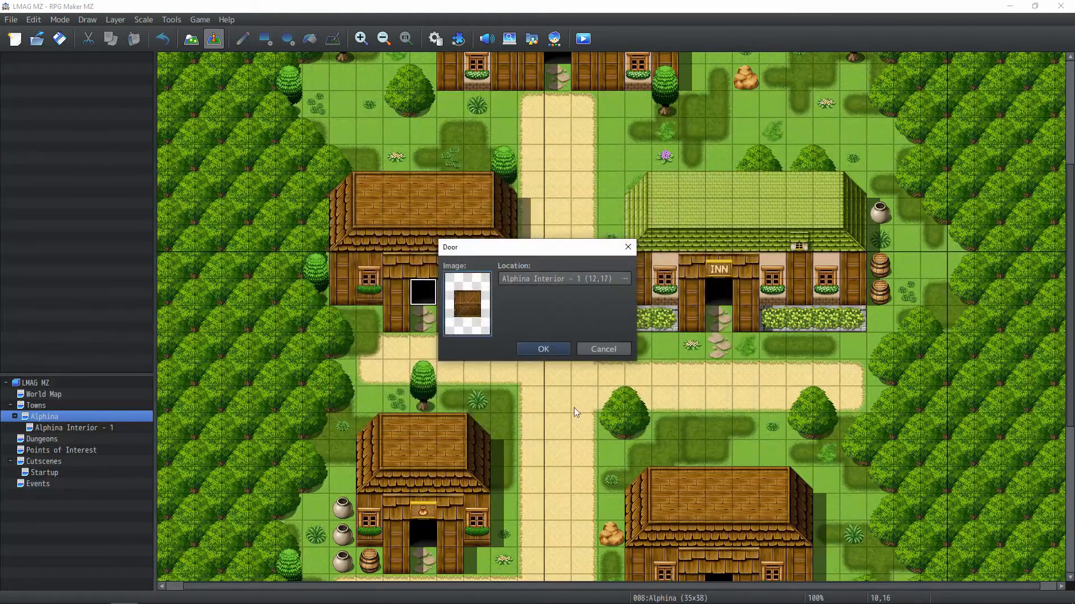
click(541, 341)
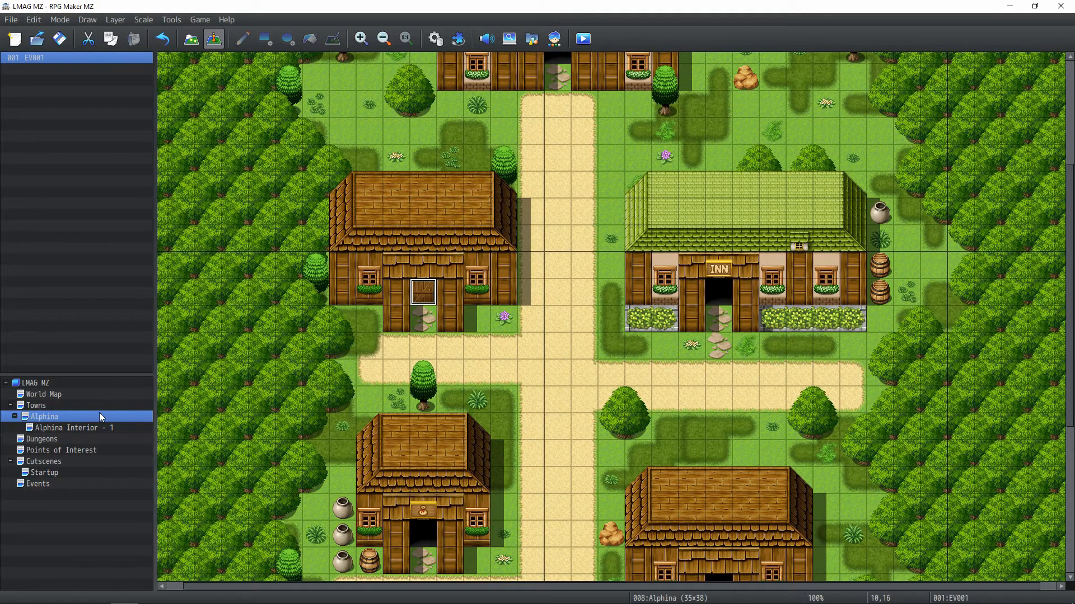
Start a new map under Alphina named "Alphina Interior - Shop" with the 0003 Inside tileset
middle_drag(588, 396, 572, 409)
middle_drag(596, 304, 601, 194)
middle_drag(601, 194, 633, 375)
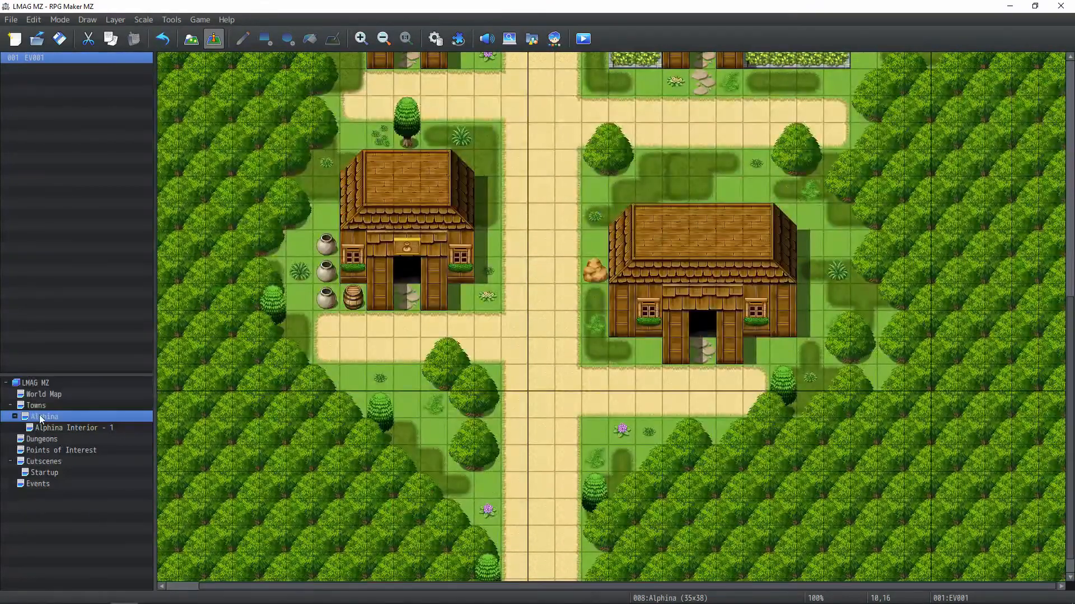
right_click(40, 415)
click(62, 442)
text(Alphinaa)
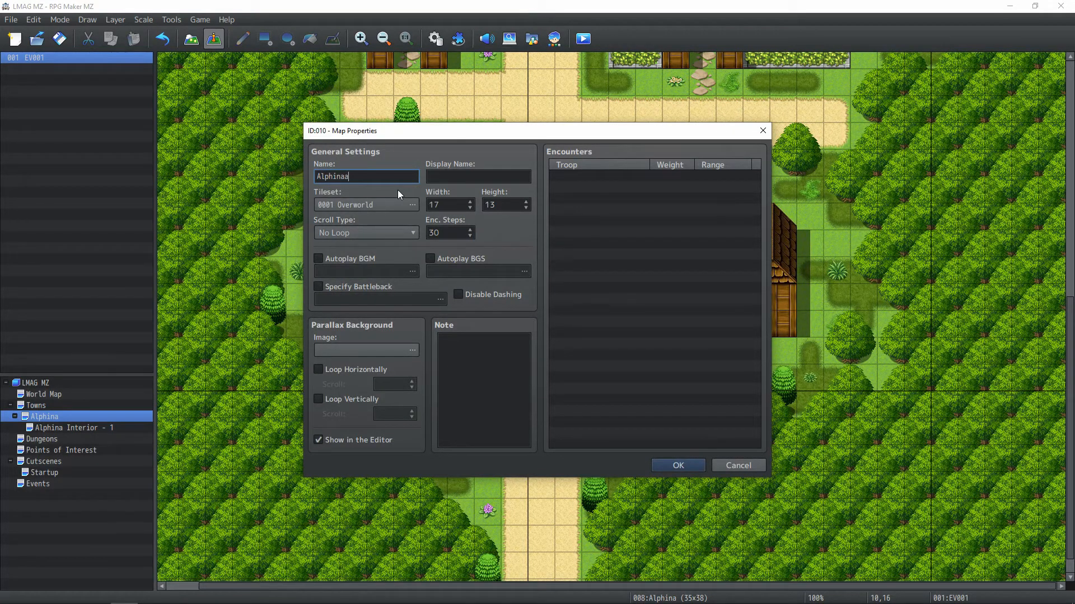
key(BackSpace)
text(Interior - Shop)
scroll(388, 206, down, 2)
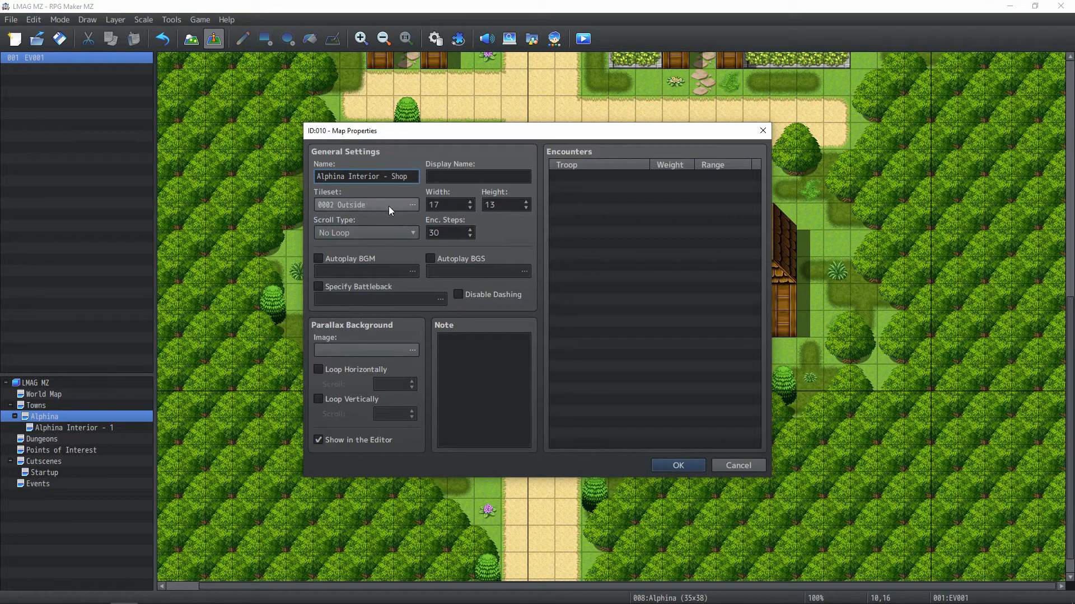
Set the new map's width to 25 and height to 20, and create it
double_click(449, 205)
text(25)
key(Tab)
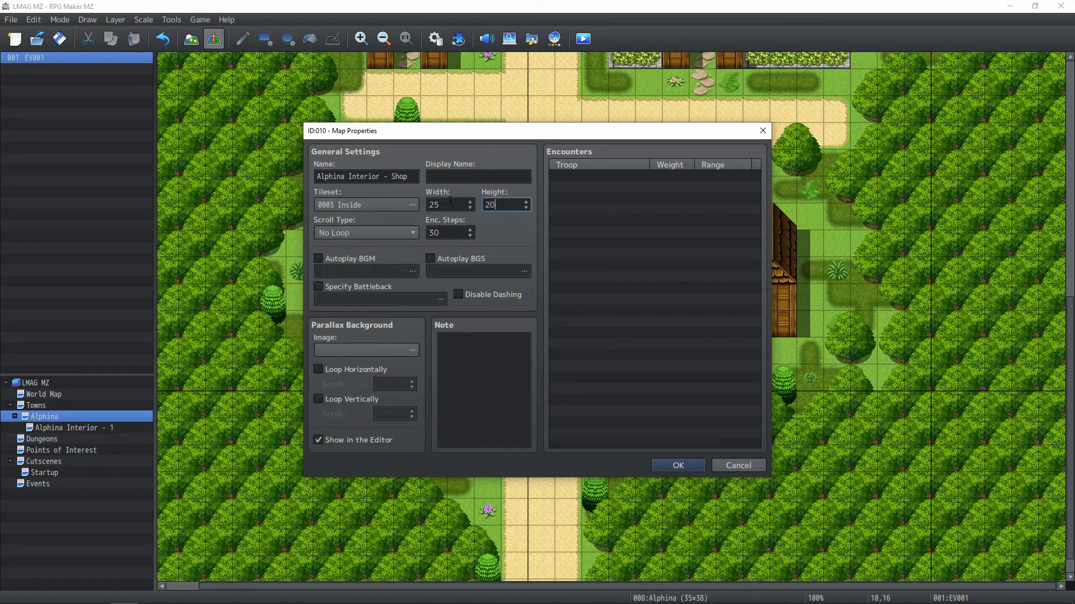
key(Return)
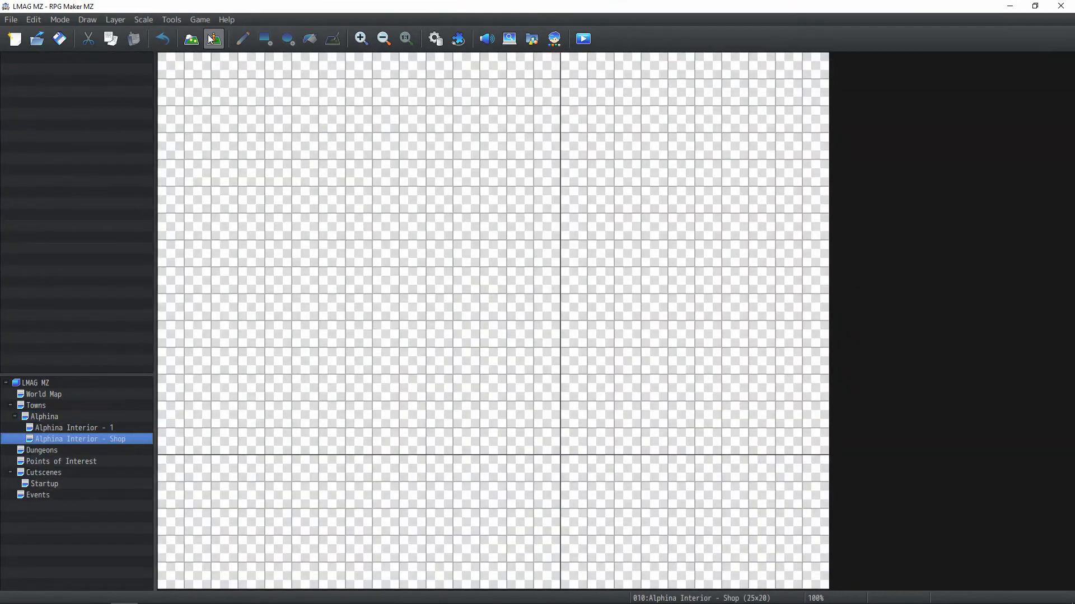
Flood-fill the entire shop map with the black tile from the A tileset, using the Automatic layer
click(191, 39)
click(13, 365)
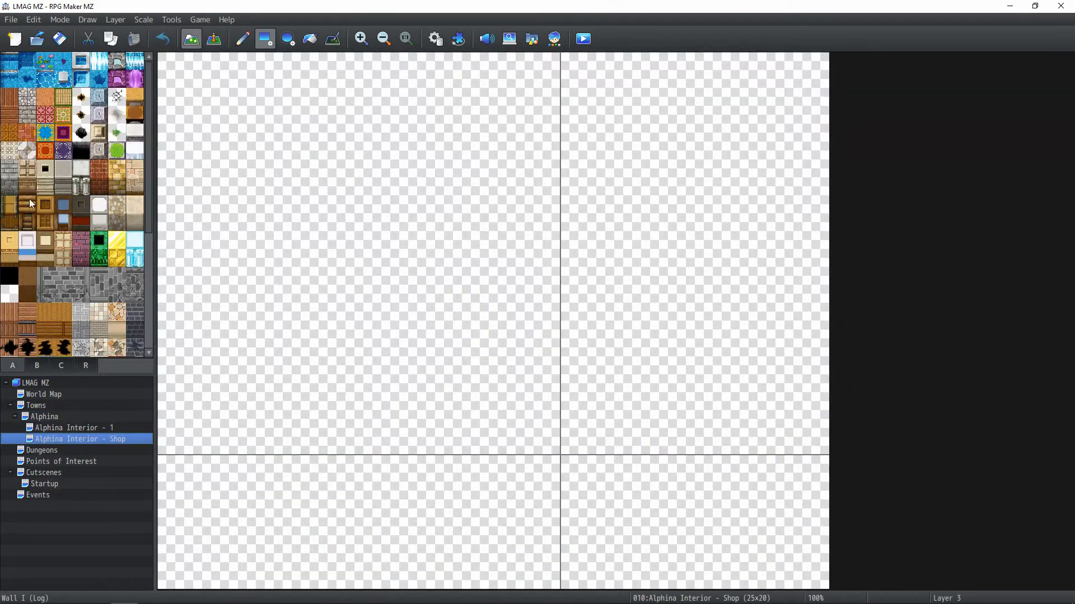
click(9, 275)
click(115, 21)
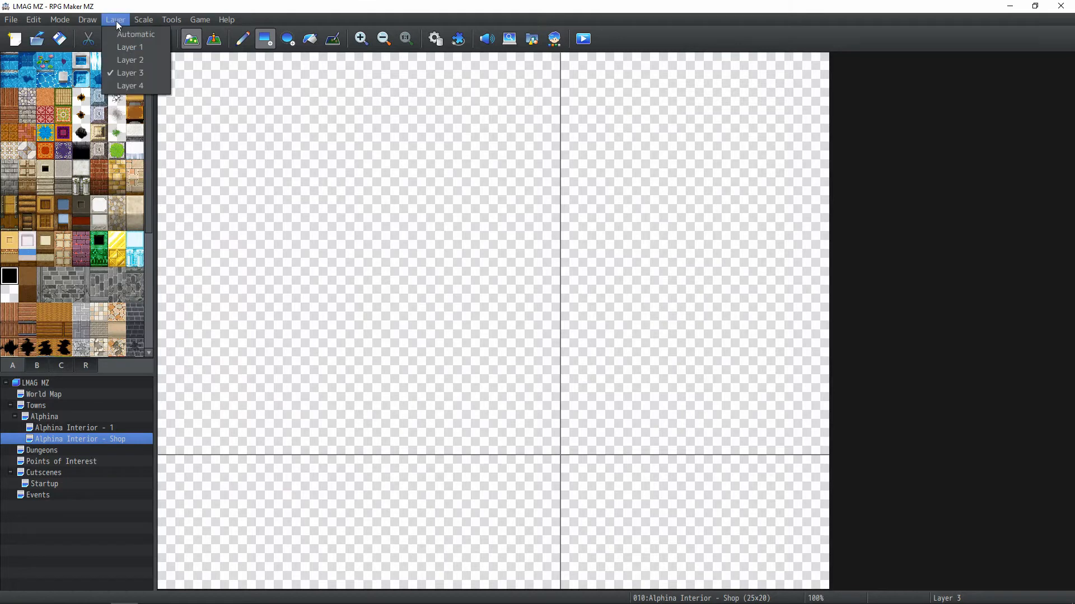
click(130, 34)
click(310, 38)
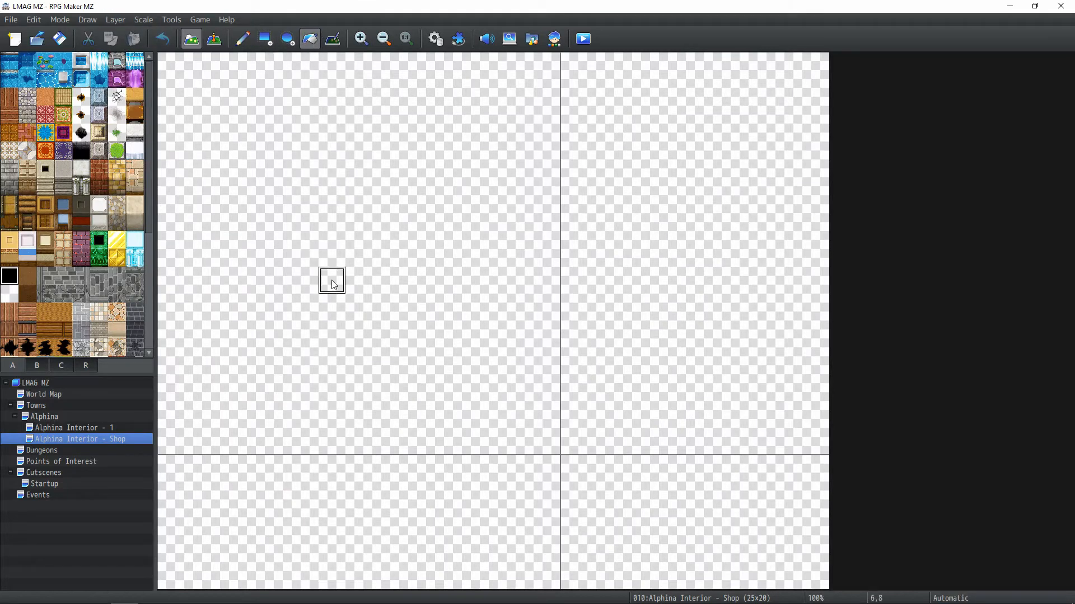
click(332, 284)
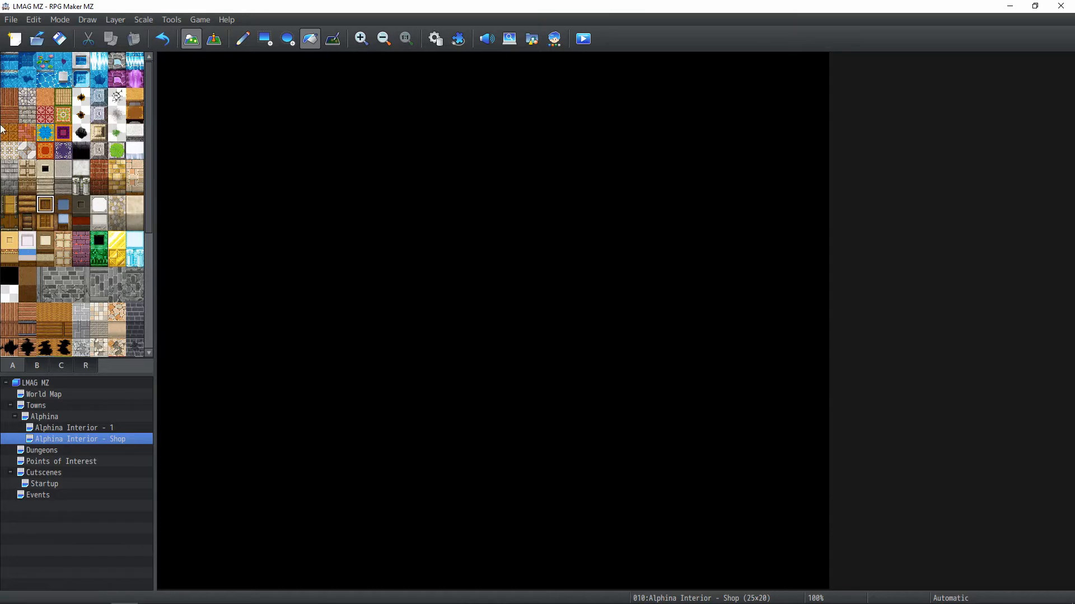
Place a wood floor tile at (12,12) with the Rectangle tool as a centre marker, and measure the space beside it
click(9, 97)
click(9, 115)
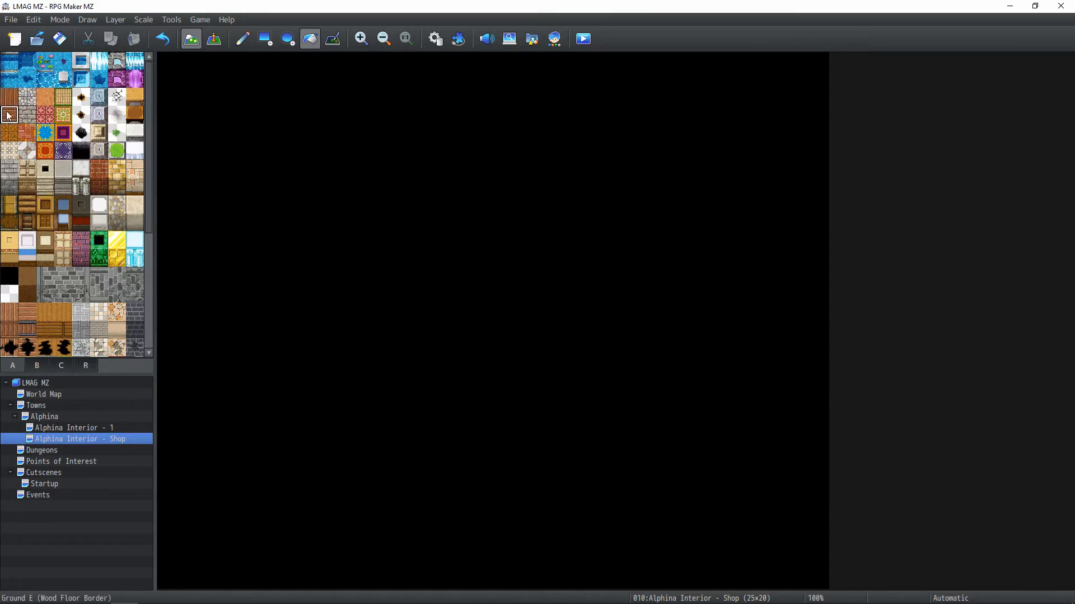
click(14, 101)
click(266, 39)
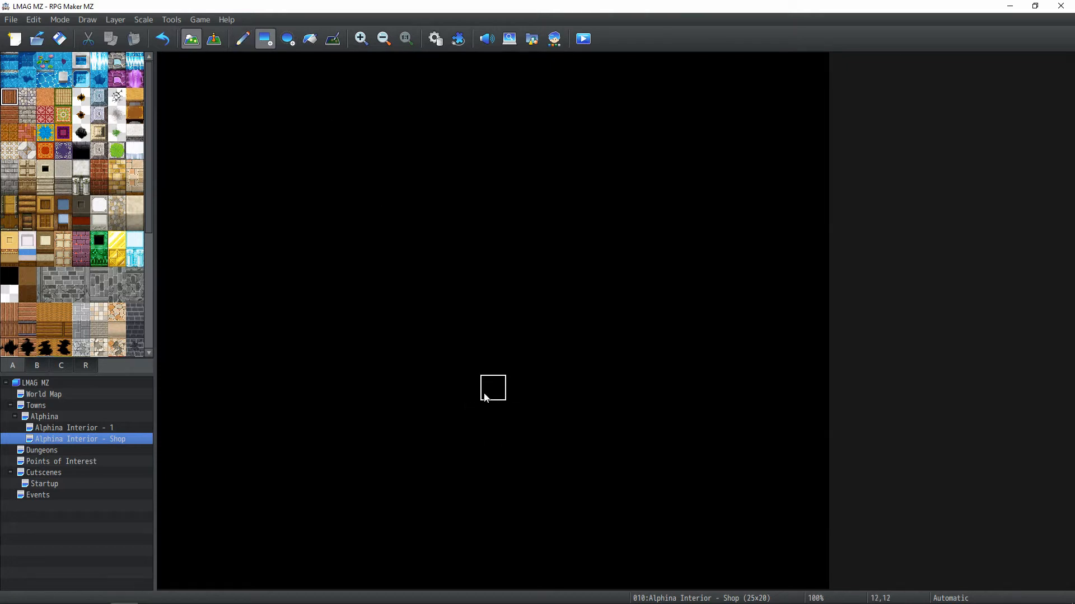
click(486, 394)
right_drag(510, 393, 845, 393)
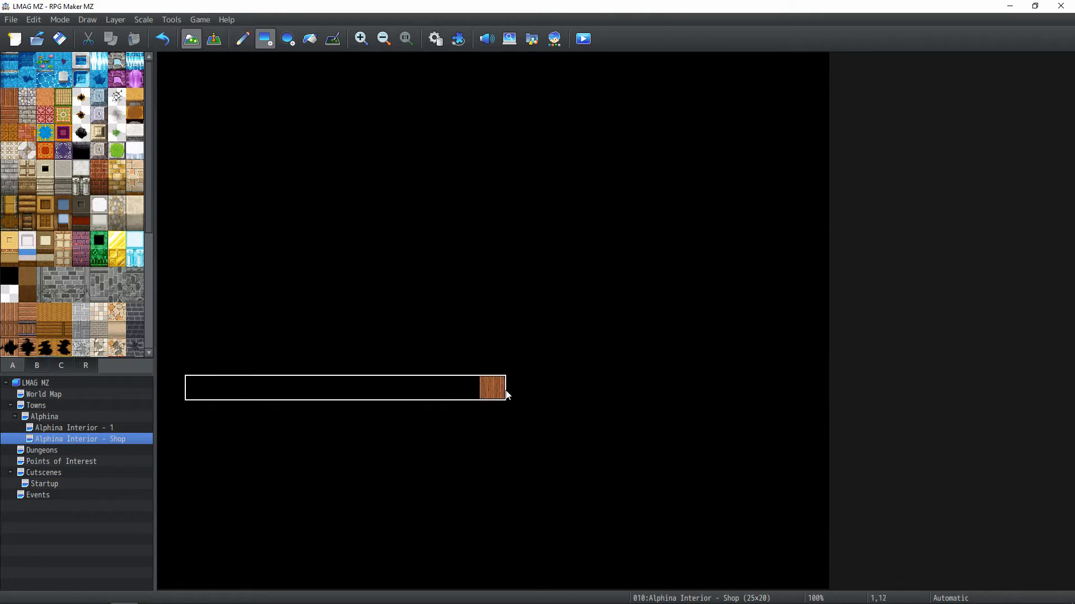
right_click(486, 395)
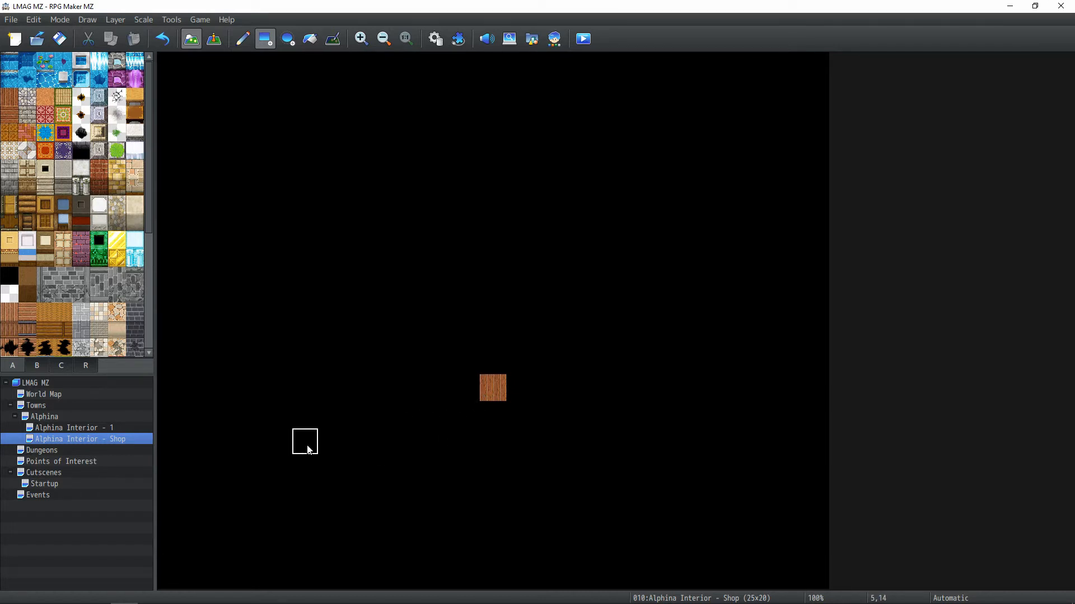
Lay the shop's wood floor as a rectangle of about 14 by 9 tiles, ending at row 14
drag(335, 454, 628, 447)
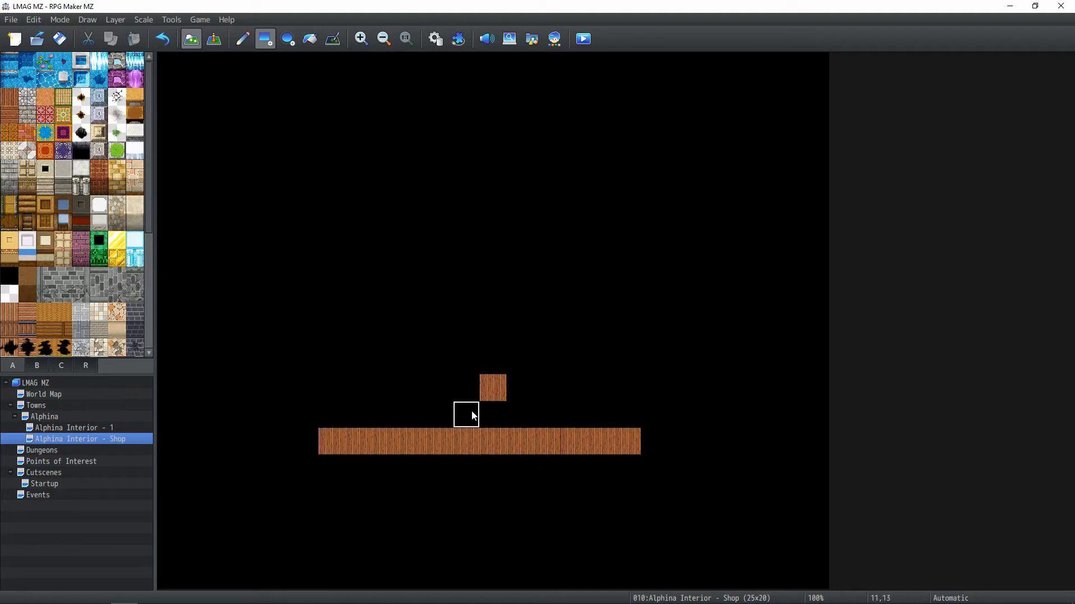
click(652, 446)
click(681, 444)
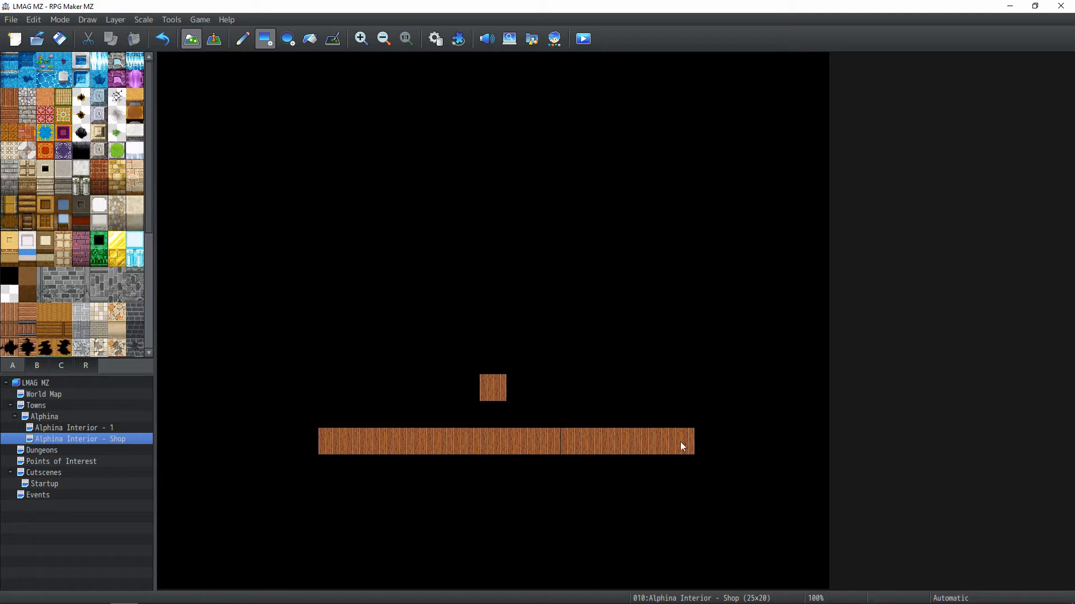
click(307, 448)
drag(337, 446, 679, 231)
drag(677, 189, 679, 463)
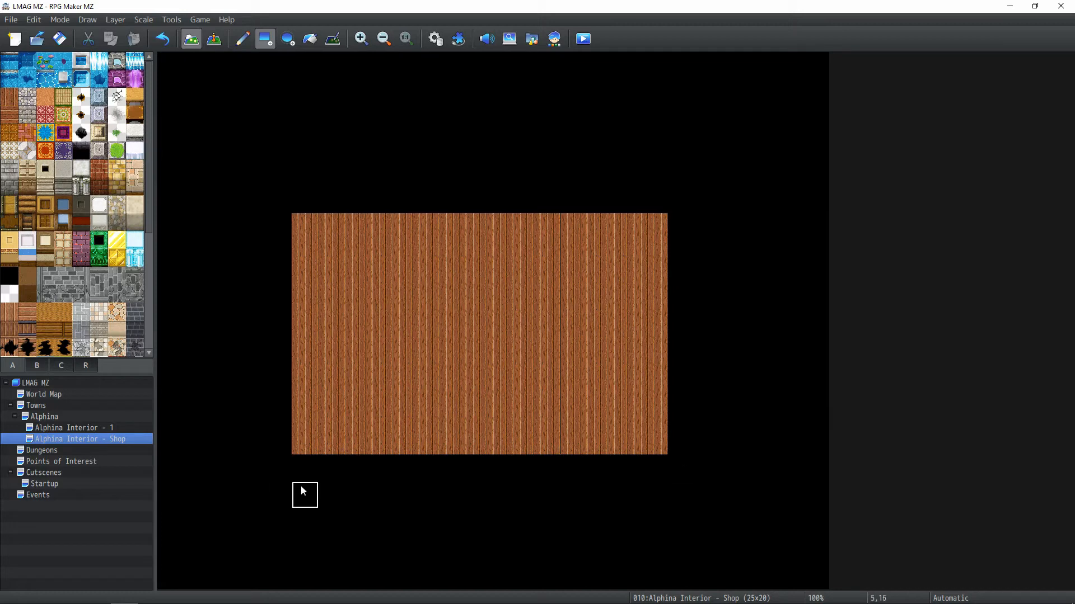
Build a two-tile-high wooden back wall capped with its wall top, and add an entrance floor tile at (12,15)
mouse_move(302, 489)
mouse_down()
mouse_move(316, 213)
mouse_move(302, 208)
mouse_move(331, 199)
mouse_move(660, 196)
mouse_move(654, 178)
mouse_up()
click(45, 222)
click(45, 204)
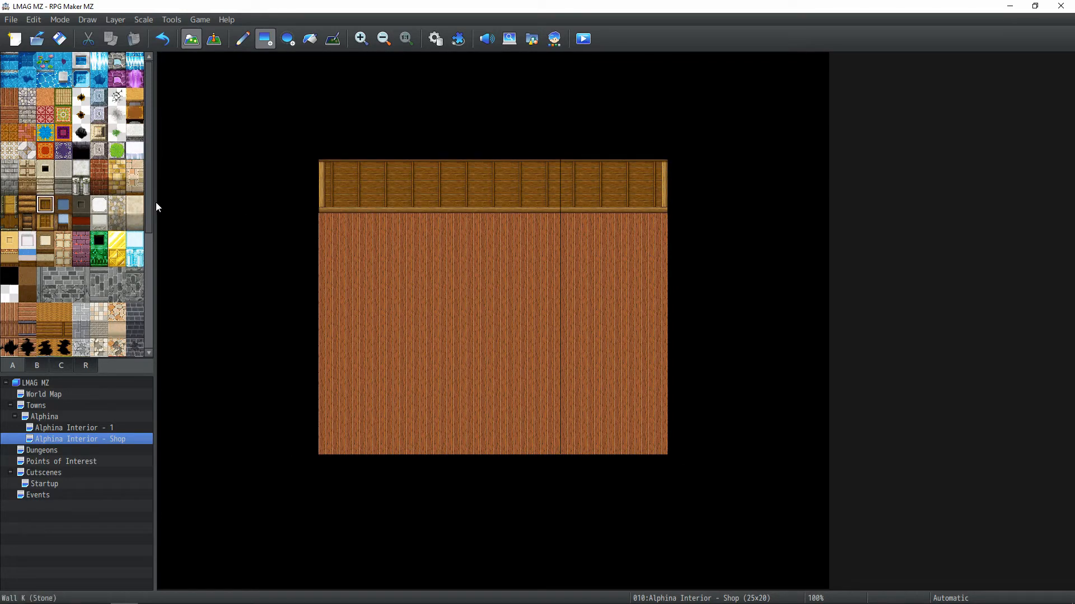
drag(331, 147, 649, 161)
right_click(520, 388)
click(493, 468)
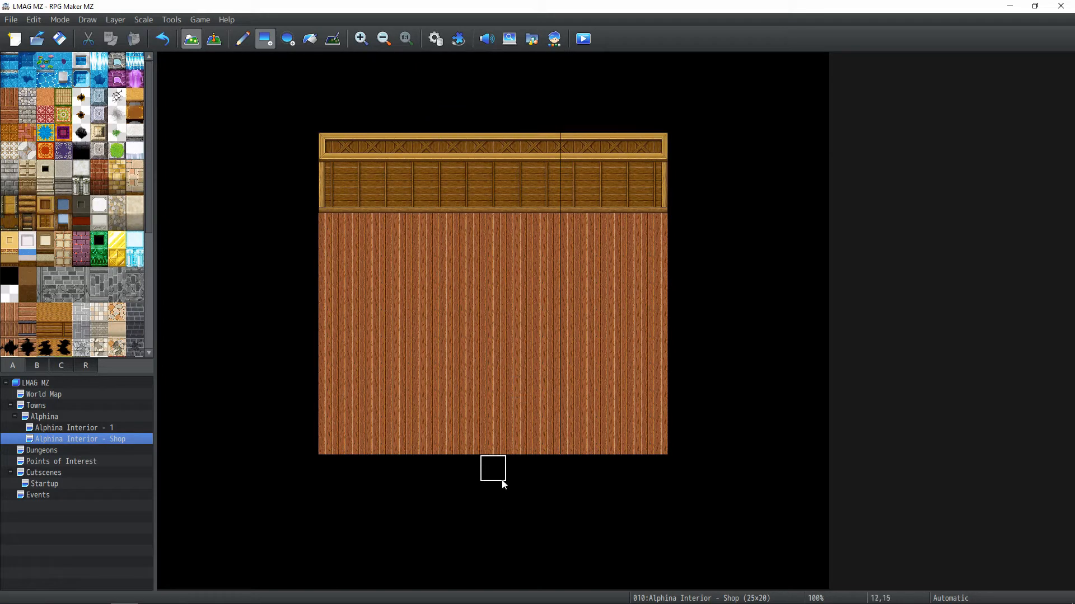
click(34, 363)
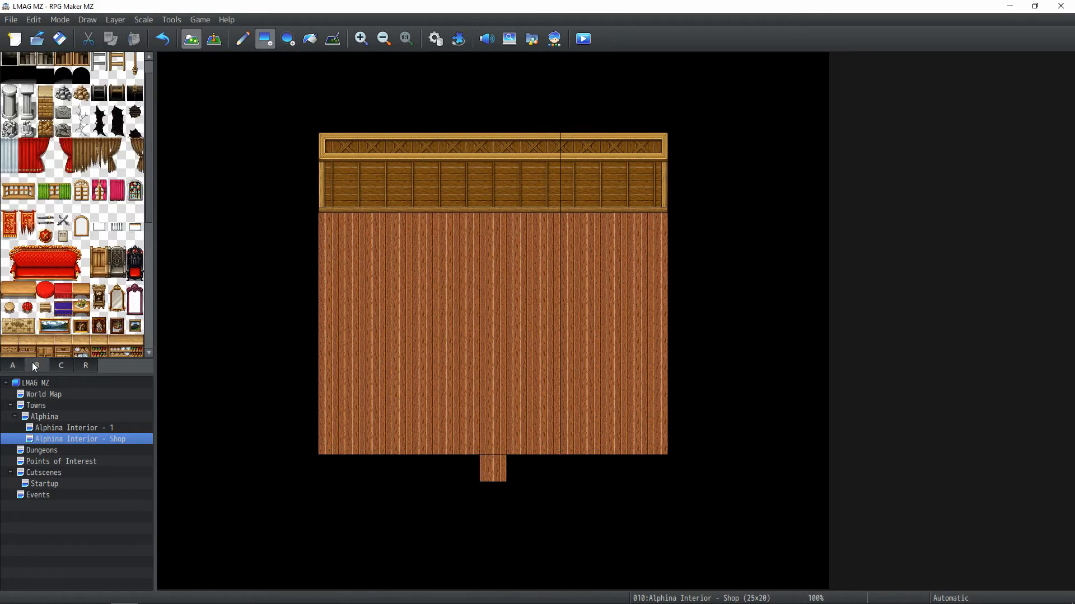
click(118, 21)
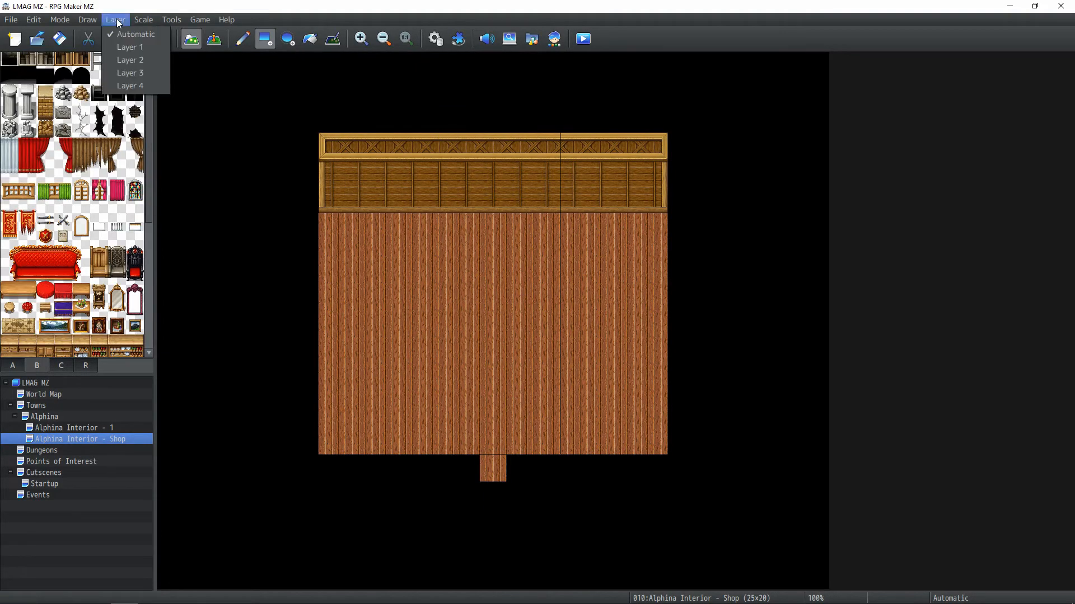
click(142, 73)
scroll(72, 261, up, 2)
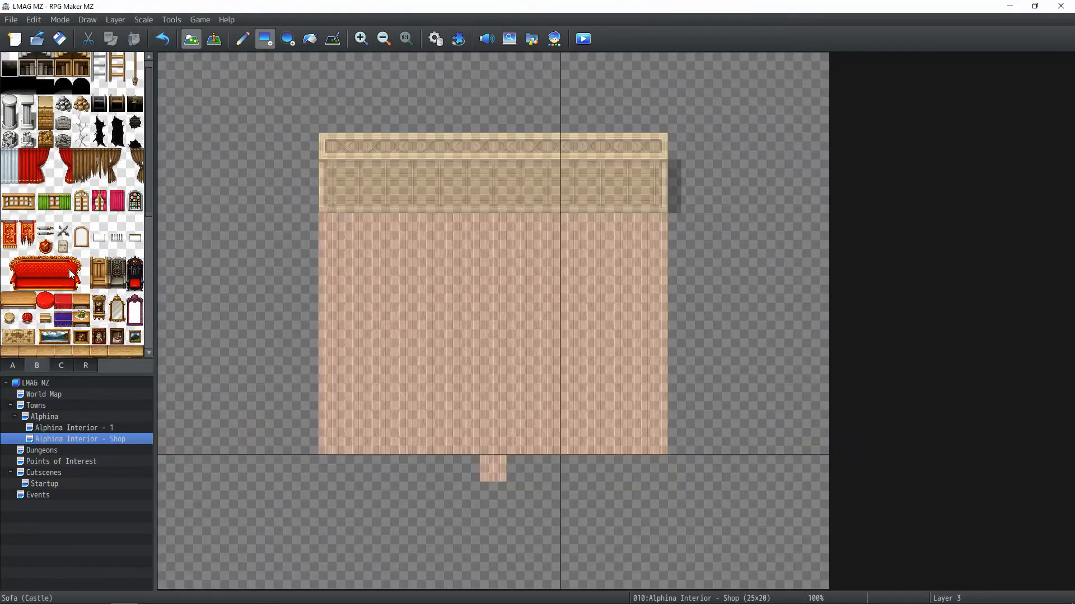
scroll(72, 260, down, 3)
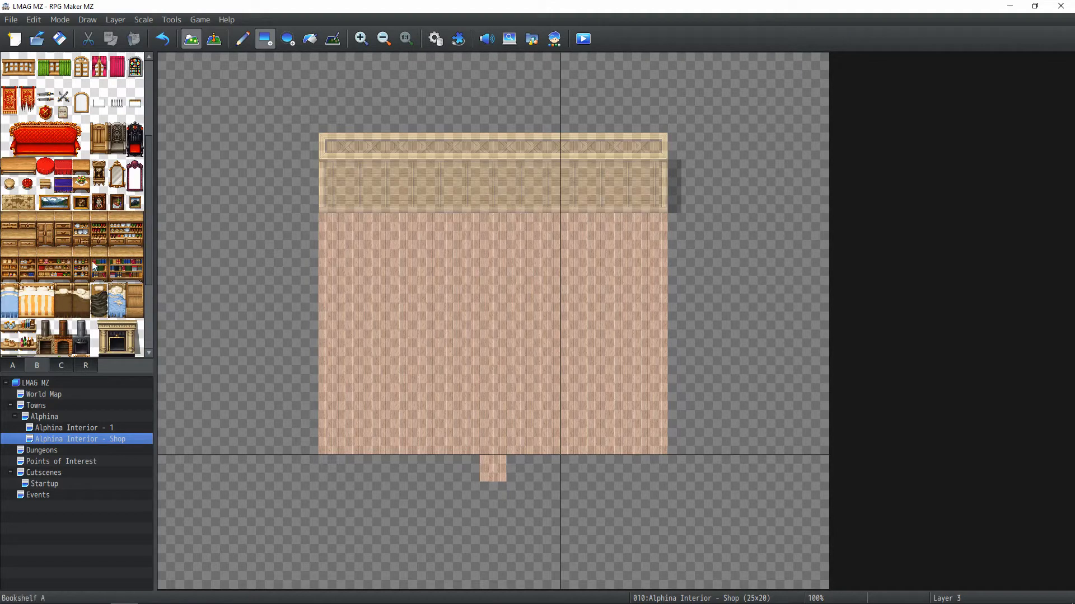
On Layer 2, build a U-shaped counter 5 tiles wide and 3 deep against the back wall using the light wooden A tile
click(113, 22)
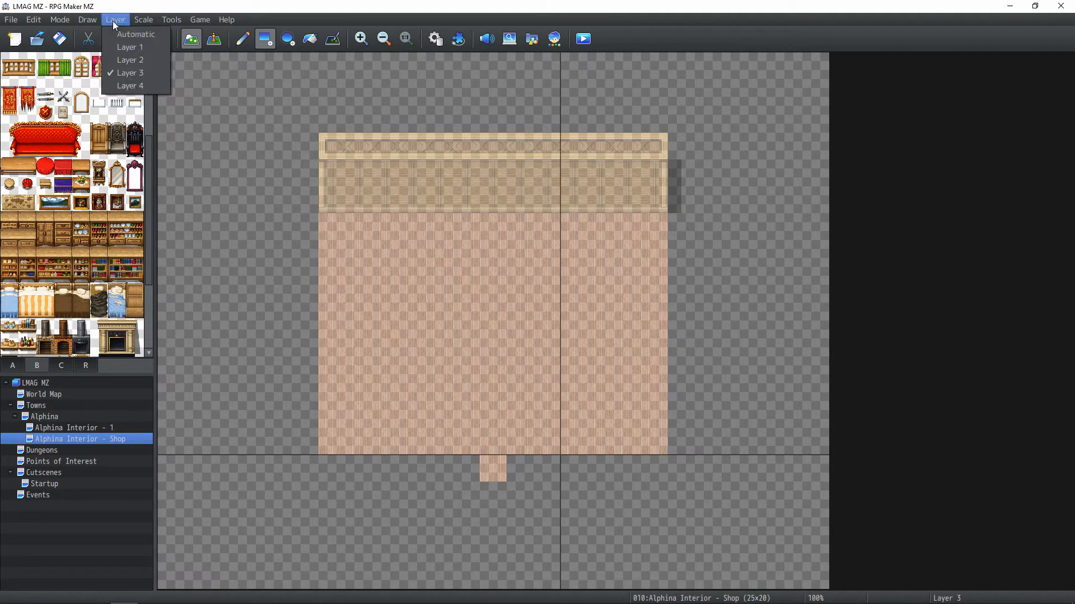
click(119, 55)
scroll(108, 169, up, 1)
scroll(107, 167, up, 2)
click(9, 367)
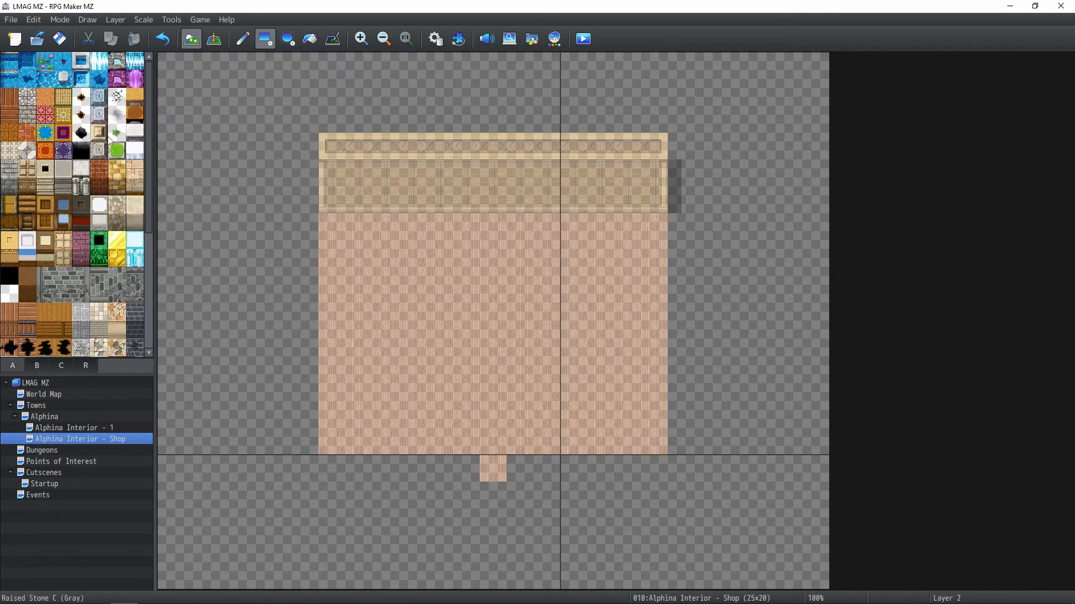
click(137, 100)
mouse_move(439, 224)
mouse_down()
mouse_move(439, 255)
mouse_move(467, 280)
mouse_up()
drag(537, 274, 546, 224)
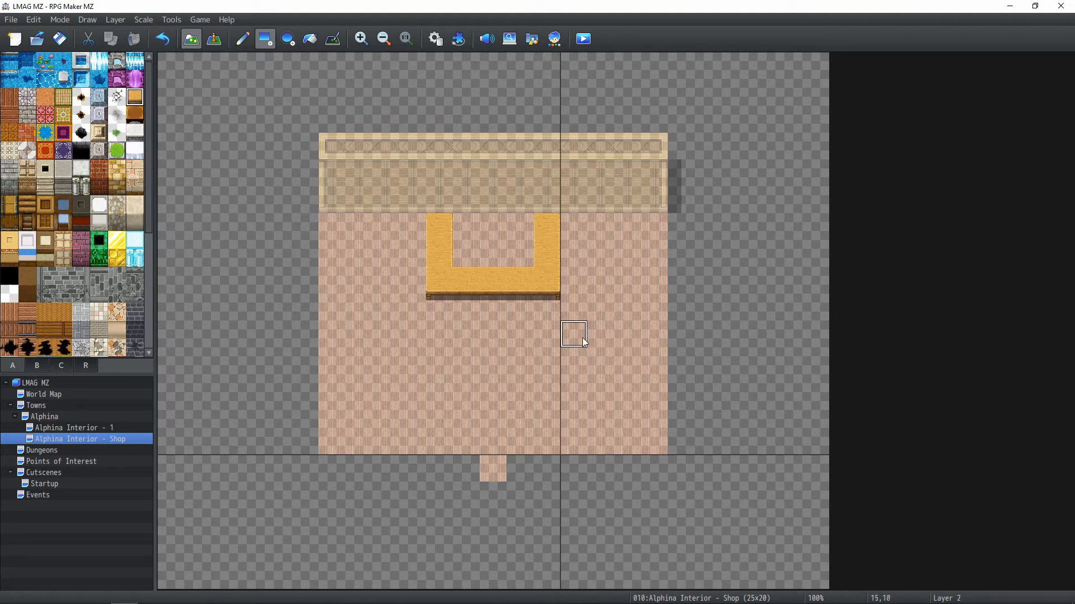
Place four three-tile-long tables along the side walls, one on each side at rows 10 and 12
drag(599, 334, 650, 336)
drag(602, 416, 652, 399)
key(ctrl+z)
mouse_move(332, 387)
mouse_down()
mouse_move(403, 397)
mouse_move(386, 396)
mouse_up()
mouse_move(331, 335)
mouse_down()
mouse_move(404, 336)
mouse_move(394, 335)
mouse_up()
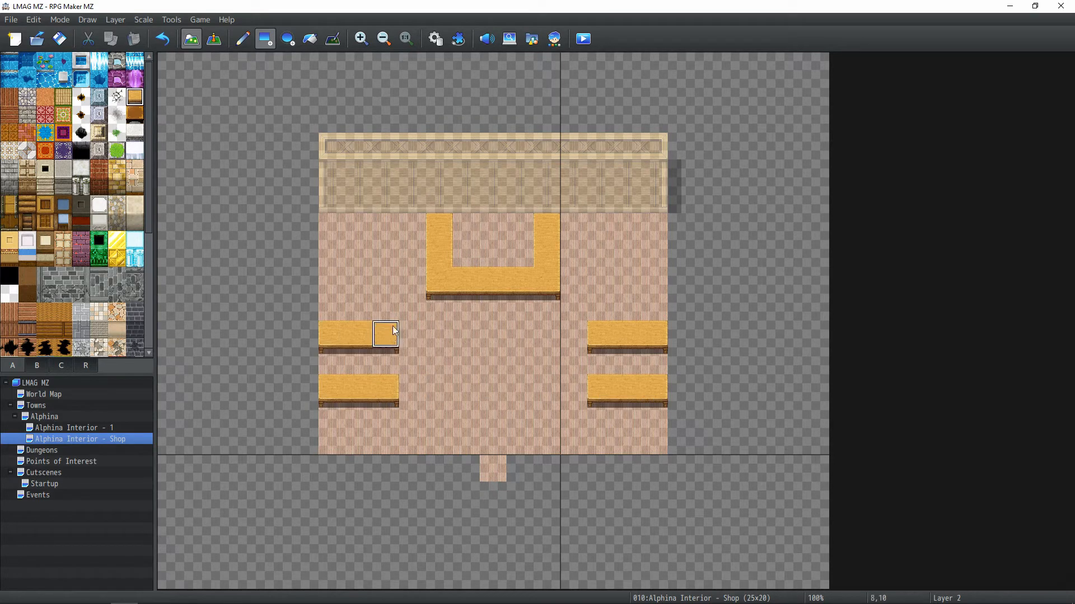
Place three pink-curtained windows from the B tileset on the back wall at columns 7, 12 and 17
click(40, 366)
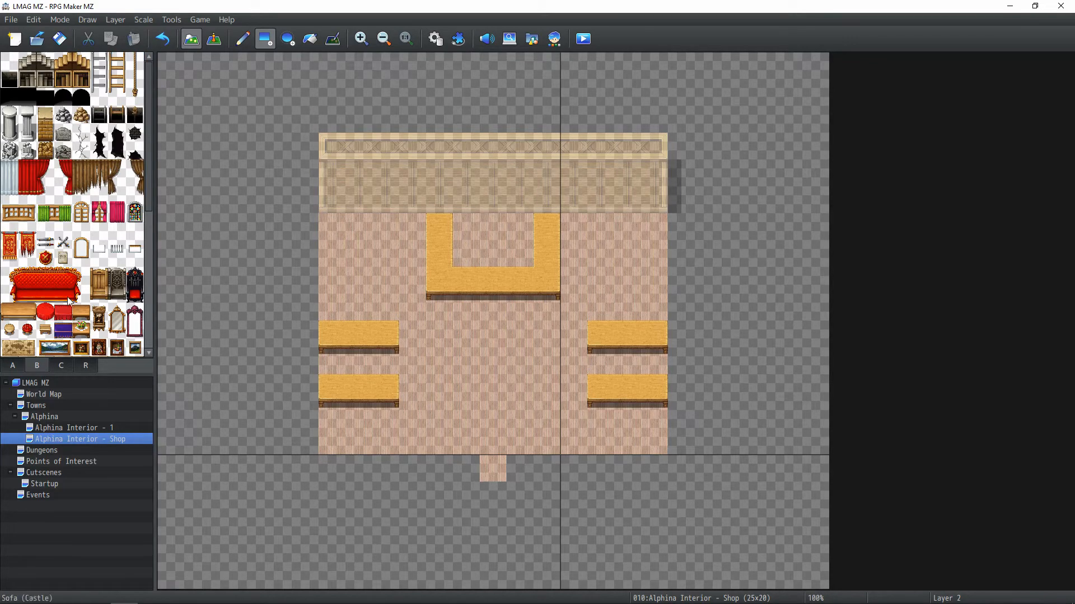
drag(99, 223, 99, 205)
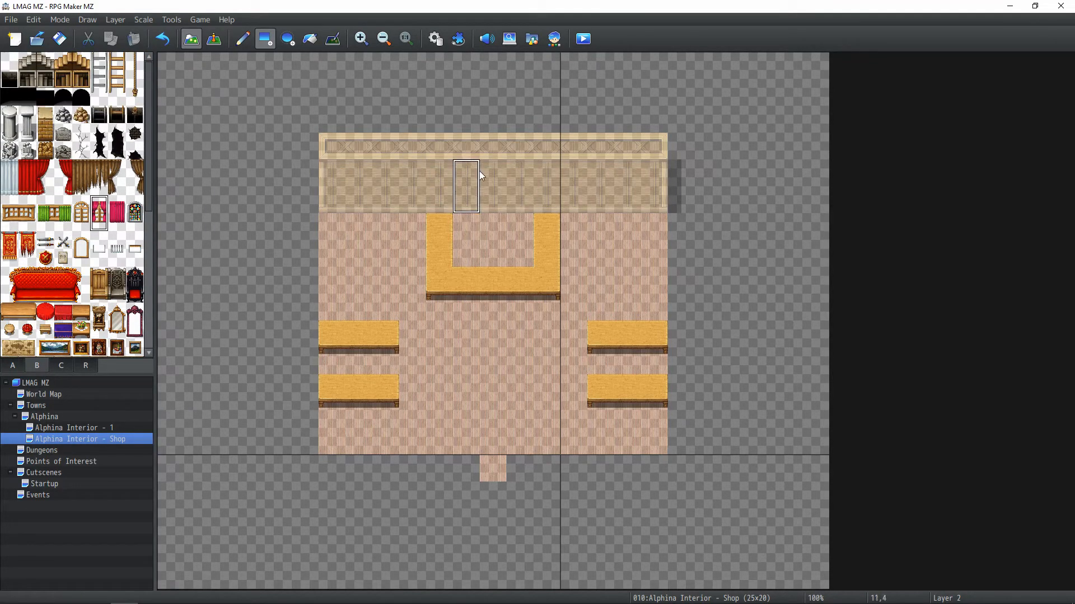
click(492, 178)
click(361, 176)
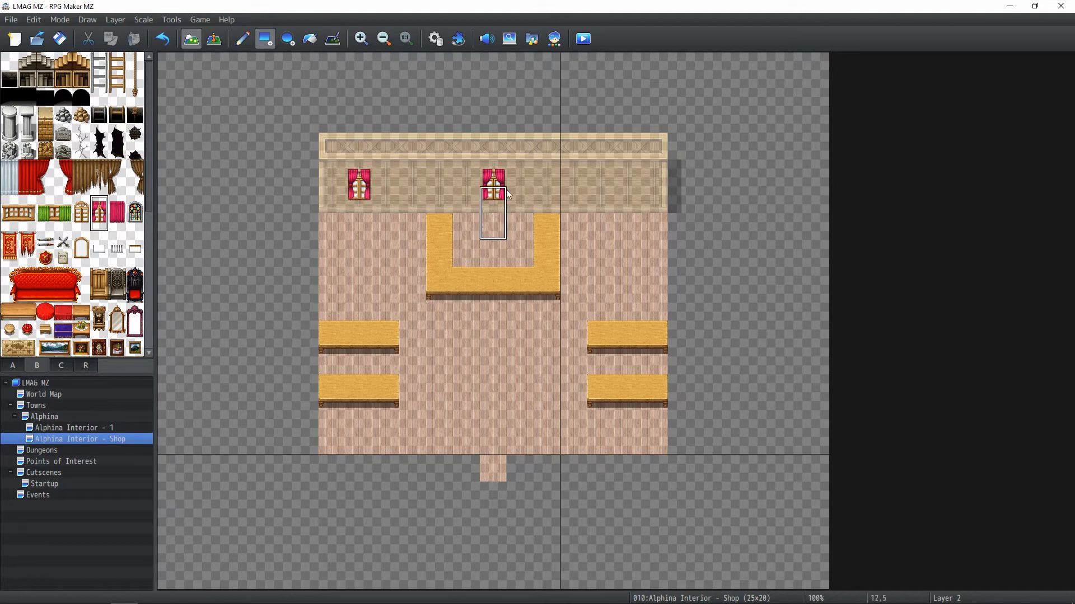
click(619, 183)
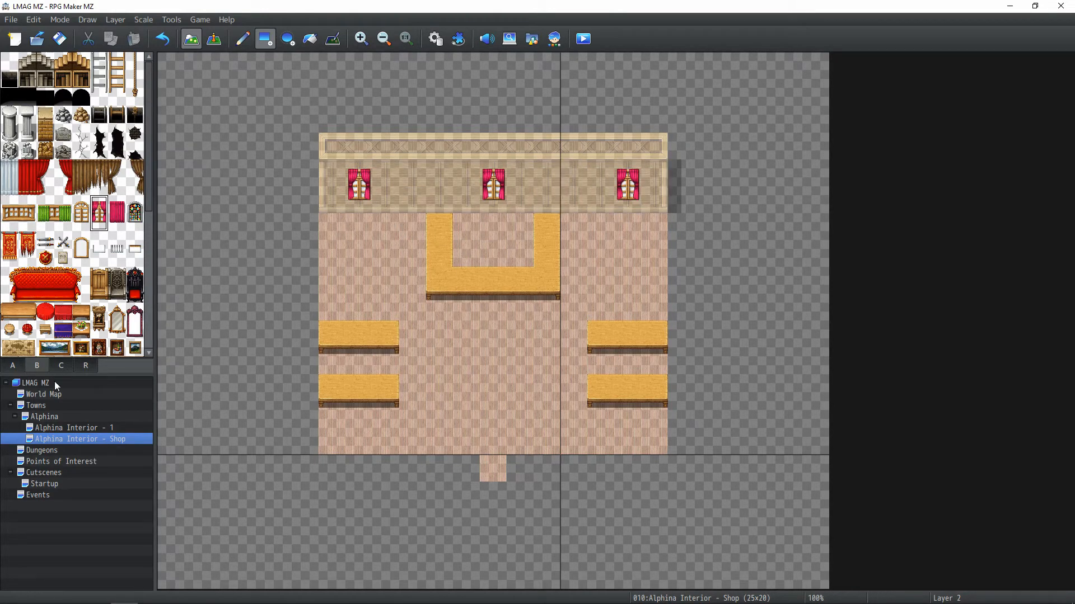
Switch to Layer 3 and examine the B tileset's cabinets, shelves and other furniture for shop decoration
click(67, 366)
click(43, 369)
click(115, 20)
click(132, 74)
scroll(51, 269, down, 2)
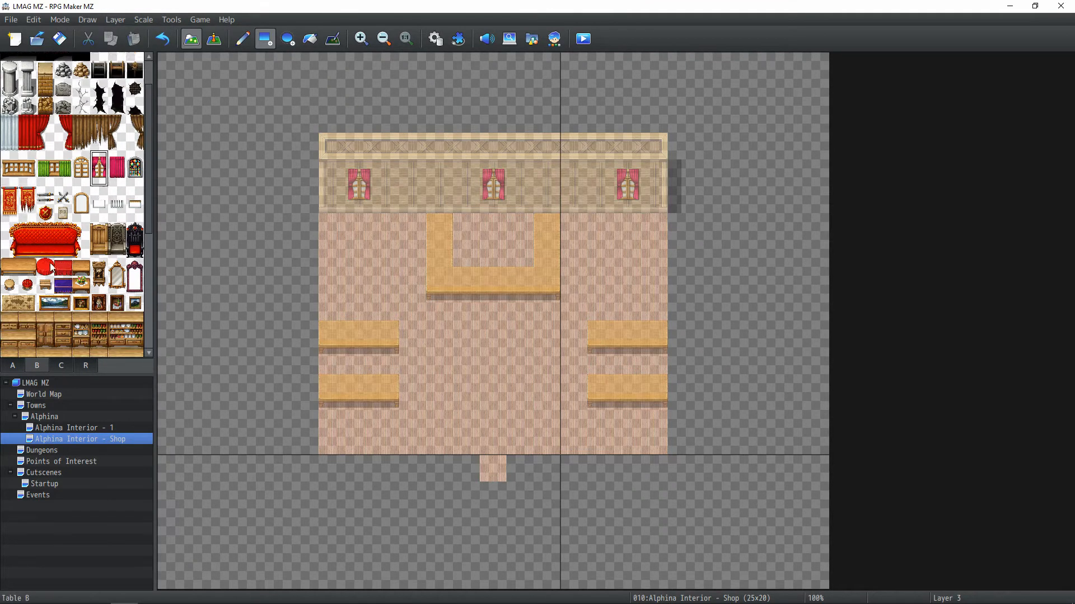
scroll(51, 268, down, 3)
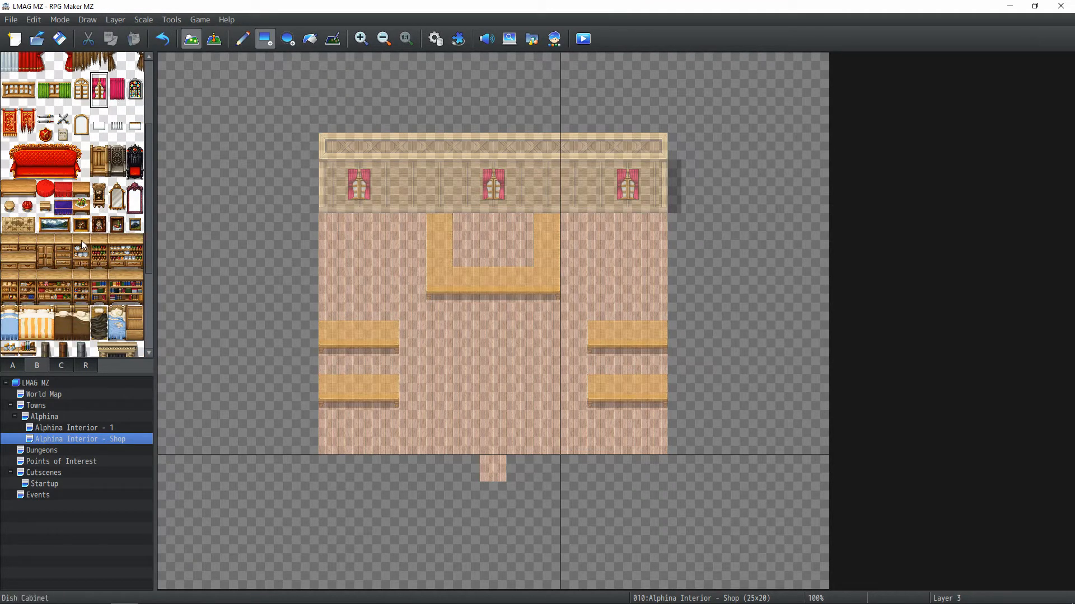
scroll(83, 244, down, 4)
scroll(62, 290, up, 4)
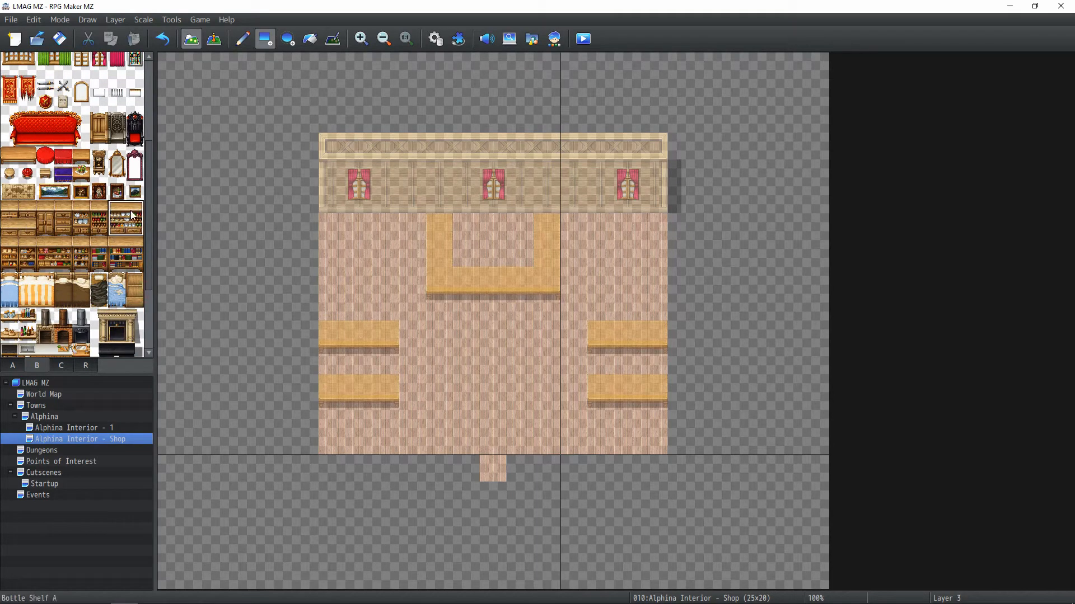
Place three gold-trimmed armor stands from the C tileset down column 6, from row 6 to row 8
click(63, 367)
scroll(98, 218, down, 1)
scroll(98, 216, down, 4)
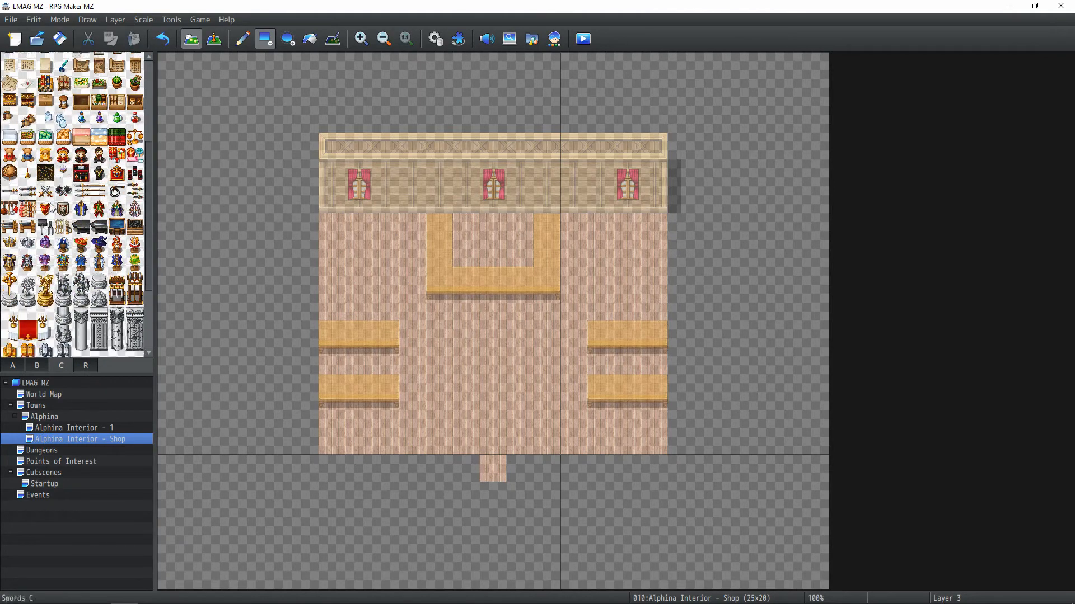
click(10, 229)
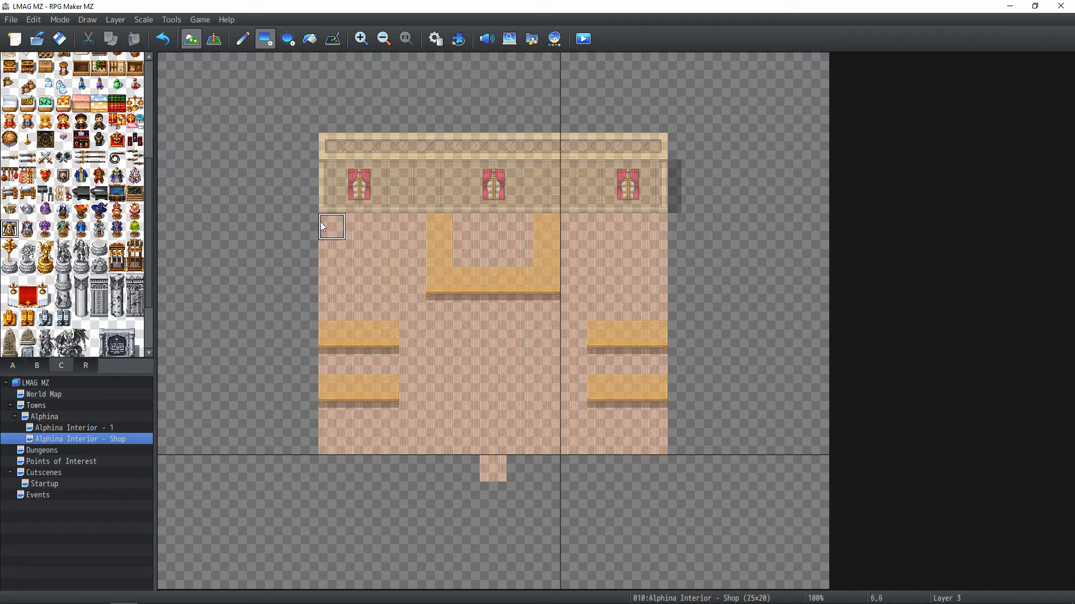
drag(330, 227, 330, 280)
Place three silver armor stands in a row at columns 16 to 18 of row 6, clearing the extra one below
click(27, 229)
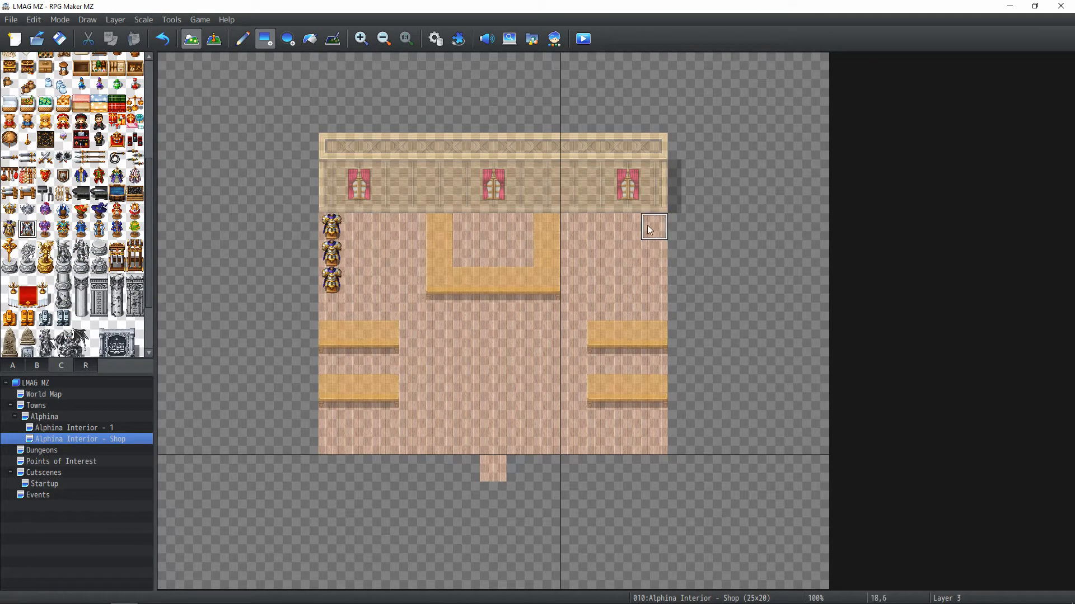
drag(653, 230, 654, 263)
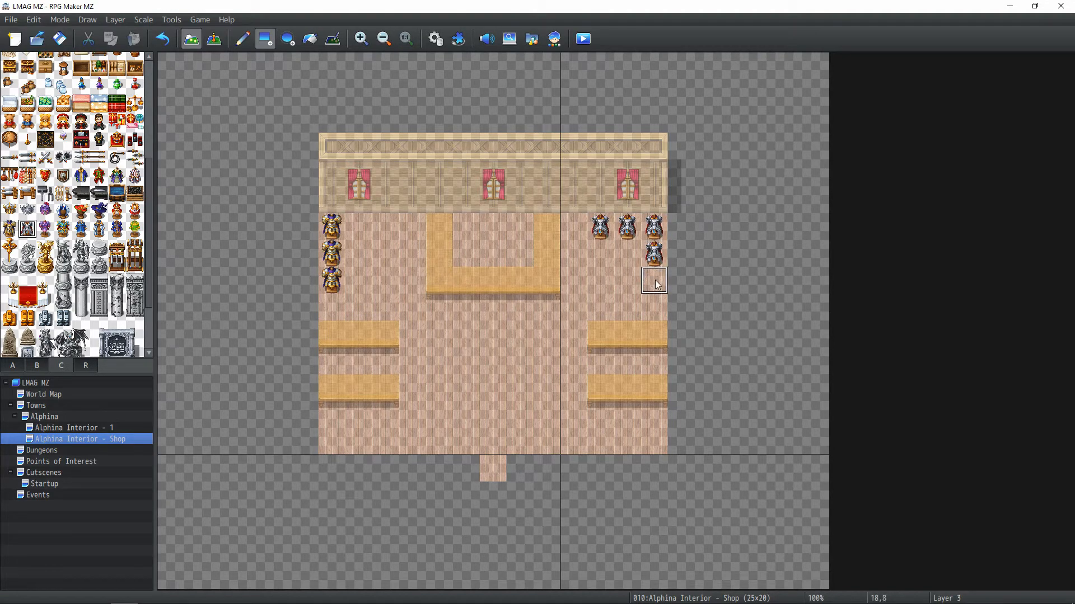
right_click(655, 280)
click(657, 250)
Set two weapon racks on the upper left table and three golden helmets on the upper right table
click(24, 192)
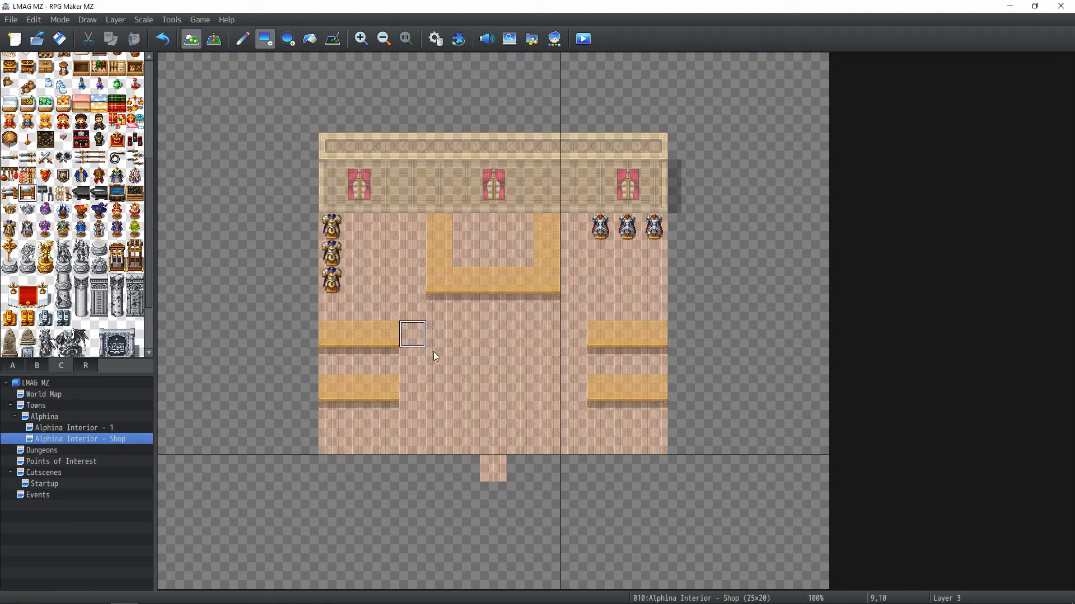
click(9, 211)
click(600, 334)
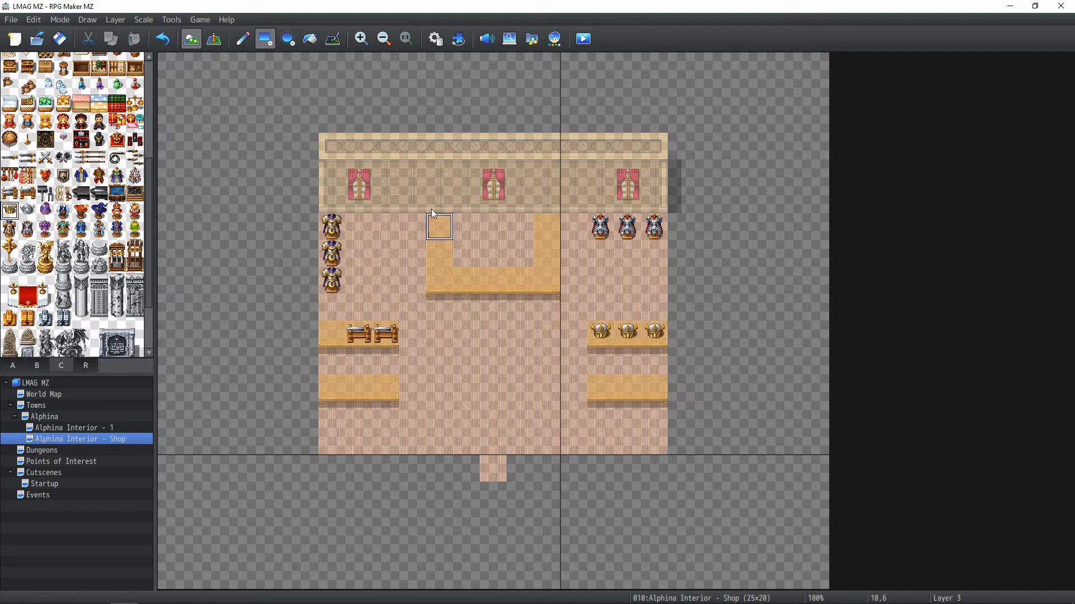
On the Automatic layer, enclose the room and its lengthened entrance with wooden wall tops, and add two-tile-high walls along the front
click(214, 40)
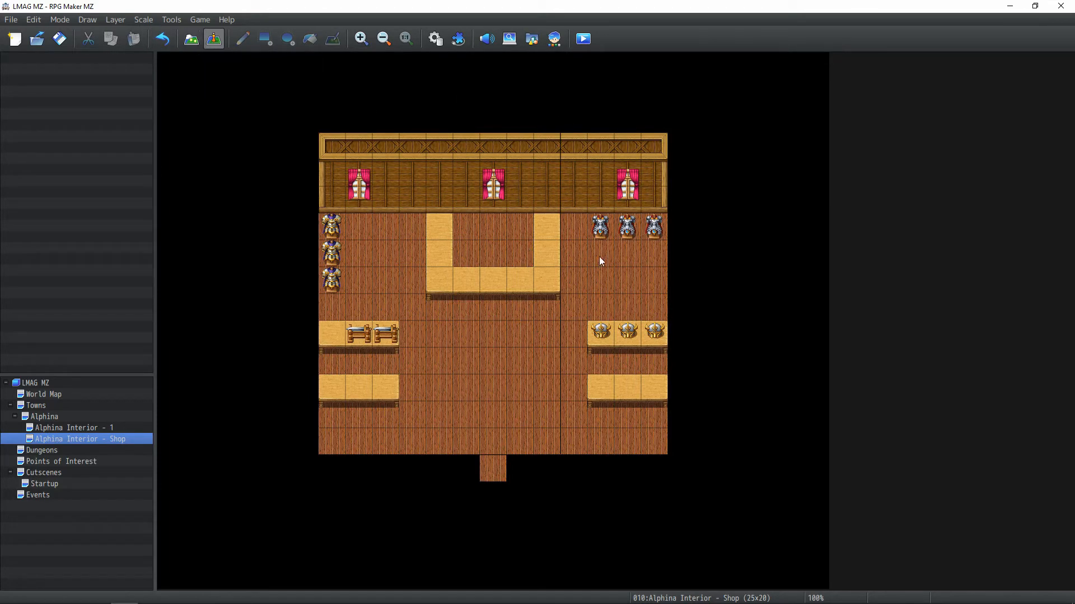
click(193, 33)
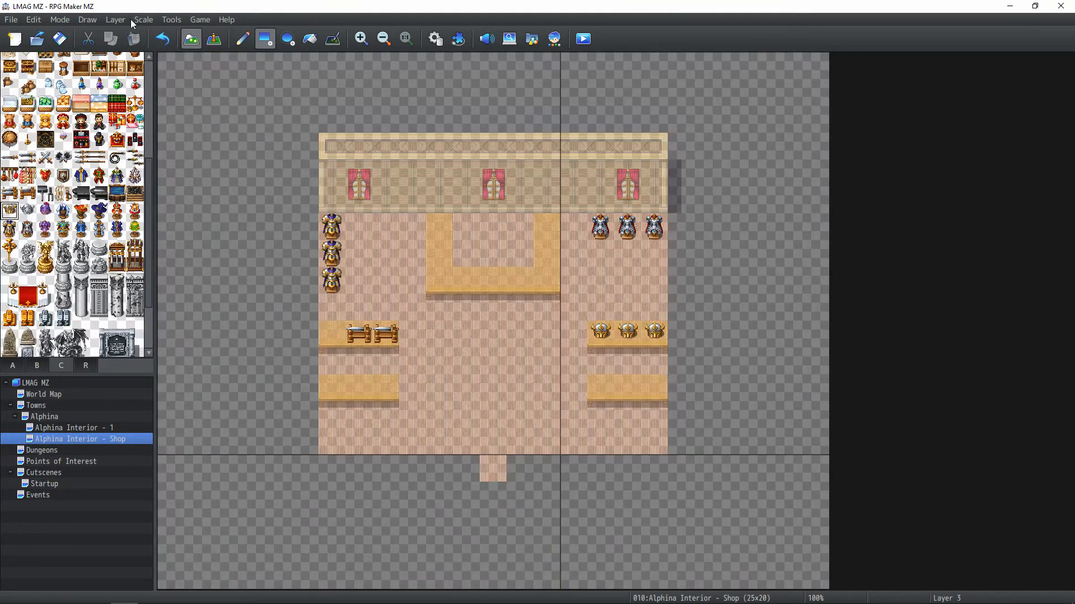
click(127, 20)
click(128, 33)
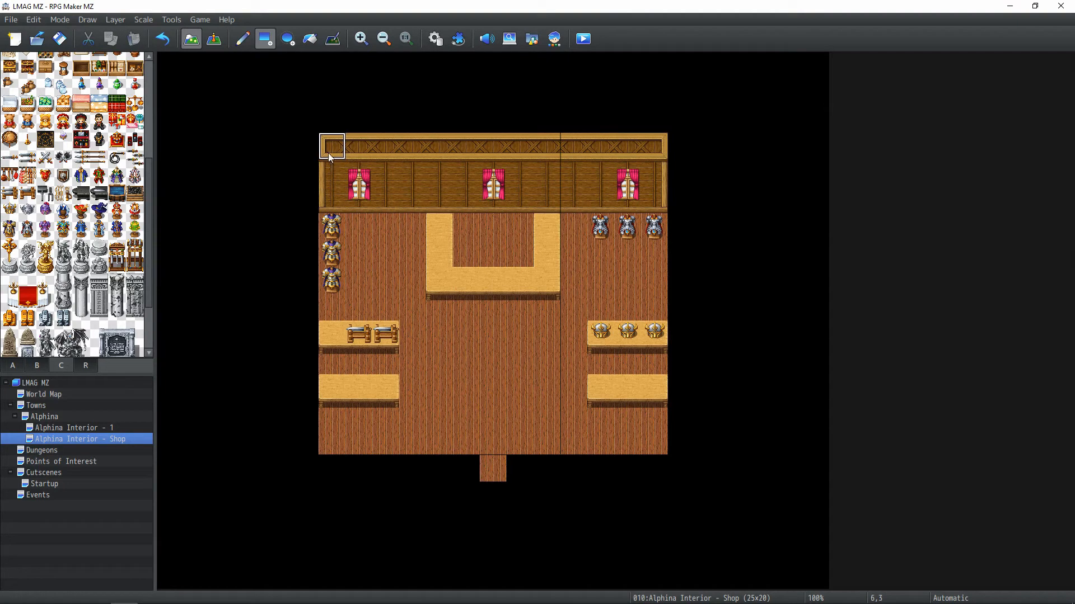
mouse_move(306, 146)
mouse_down()
mouse_move(308, 468)
mouse_move(448, 469)
mouse_move(466, 495)
mouse_move(708, 469)
mouse_move(708, 123)
mouse_move(686, 146)
mouse_up()
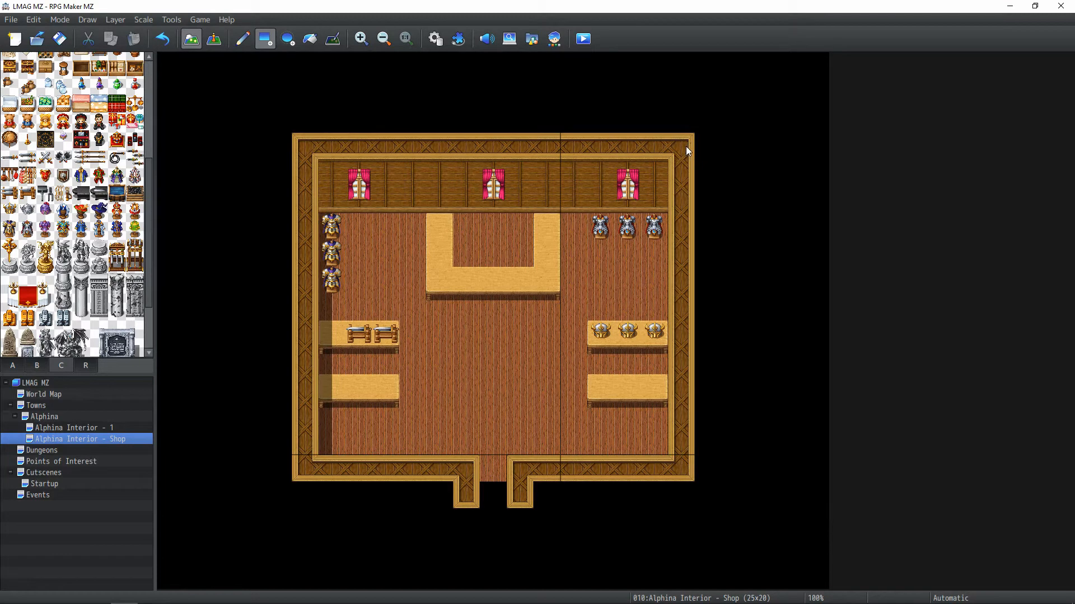
click(473, 502)
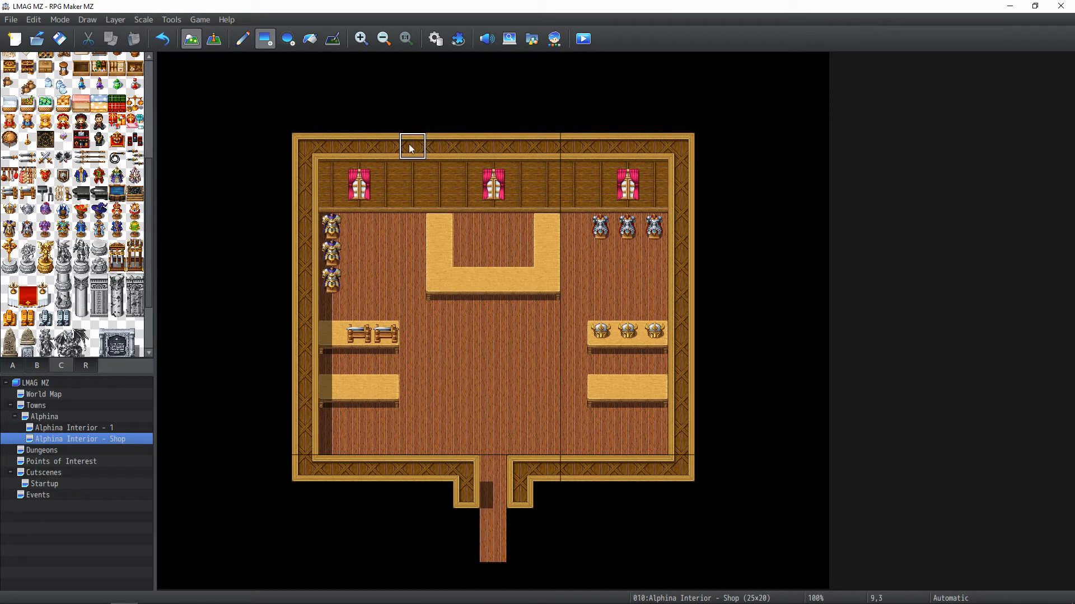
mouse_move(308, 493)
mouse_down()
mouse_move(435, 525)
mouse_move(468, 558)
mouse_move(528, 528)
mouse_move(670, 502)
mouse_up()
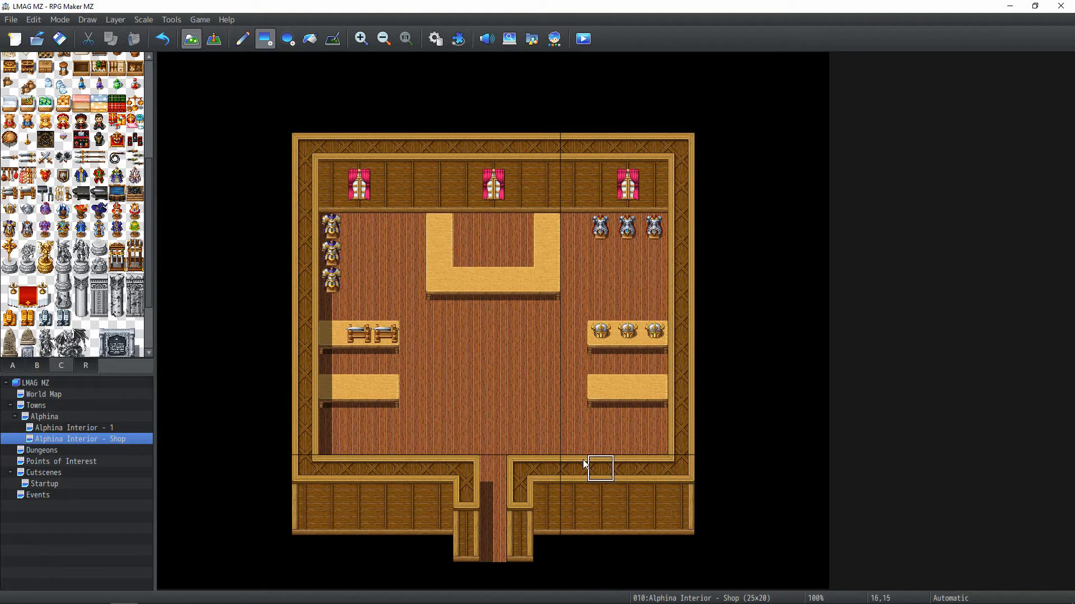
Copy the whole front wall section with the entrance and paste it two rows higher to shorten the room
right_drag(302, 466, 689, 587)
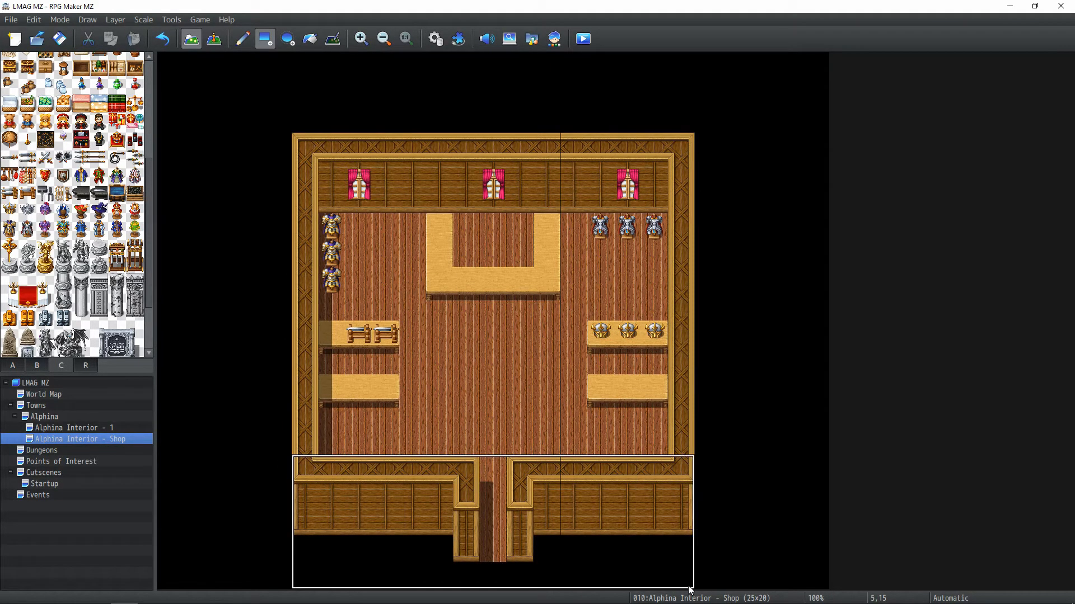
click(685, 557)
click(685, 536)
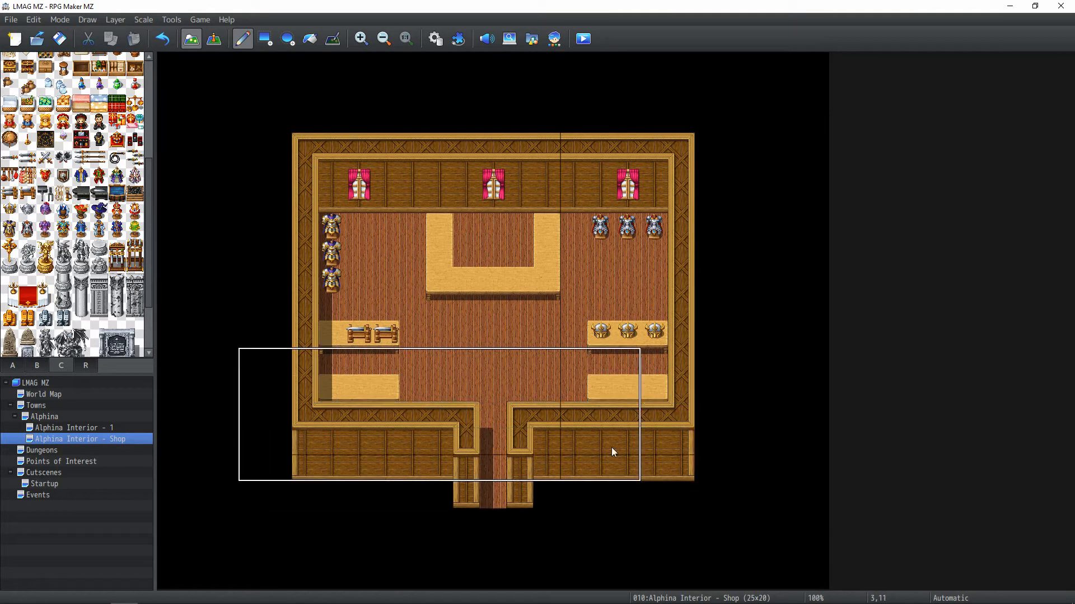
Narrow the room by copying each side section one column inward, and clear the surplus wall column on the right with black tiles
right_drag(372, 469, 235, 151)
click(252, 150)
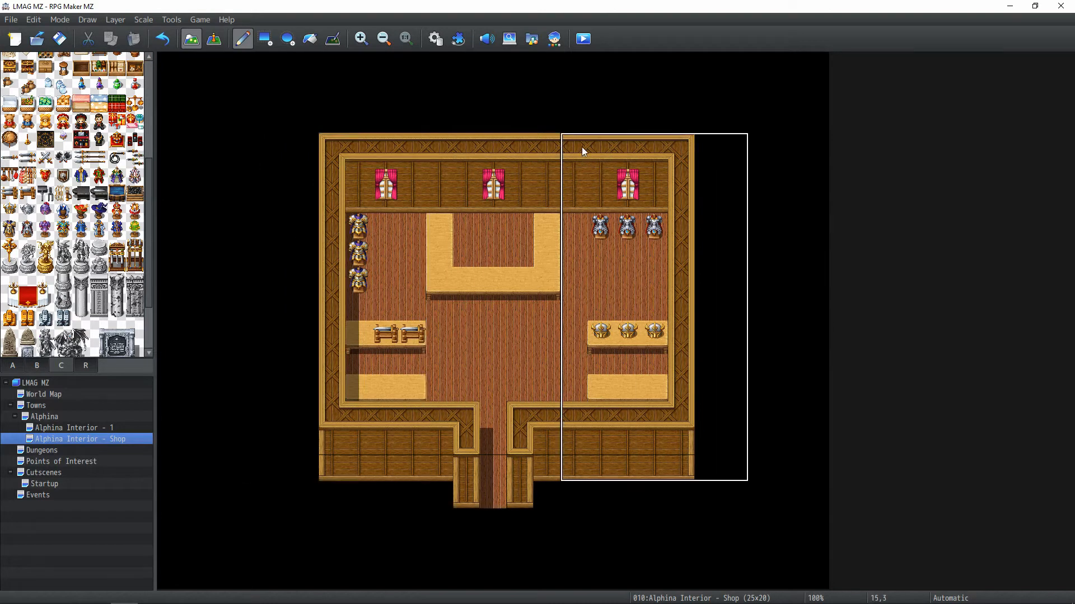
right_drag(582, 146, 742, 490)
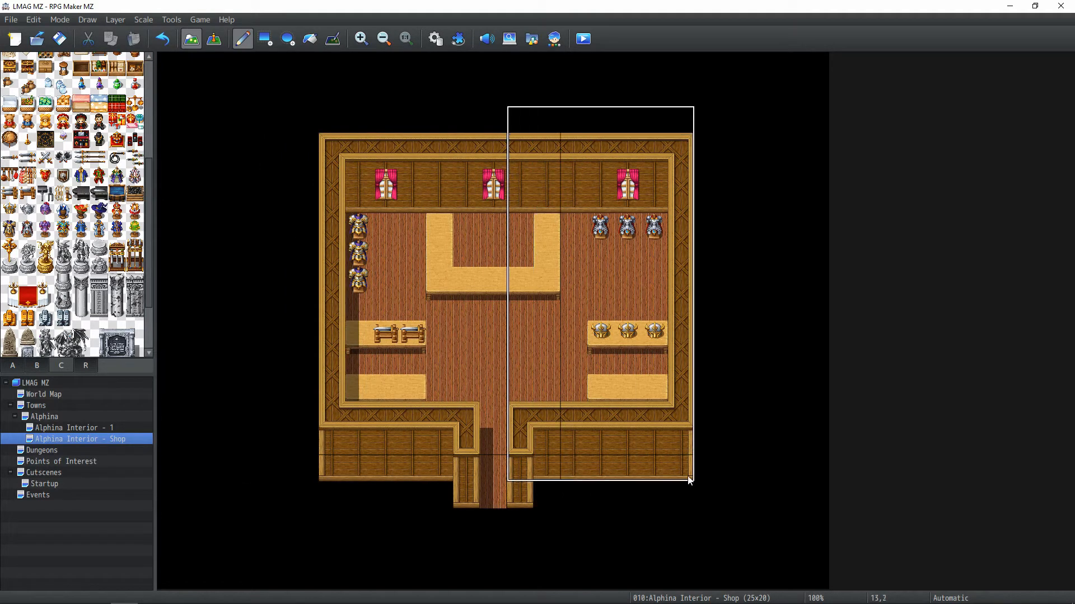
right_drag(680, 466, 597, 143)
click(576, 146)
right_click(682, 99)
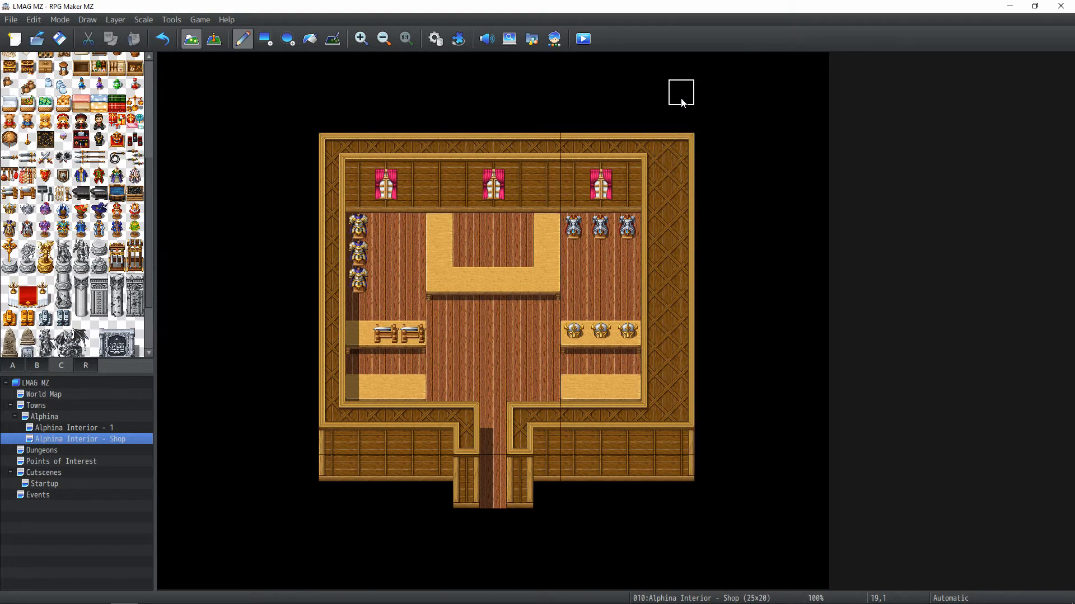
drag(682, 104, 692, 466)
click(681, 307)
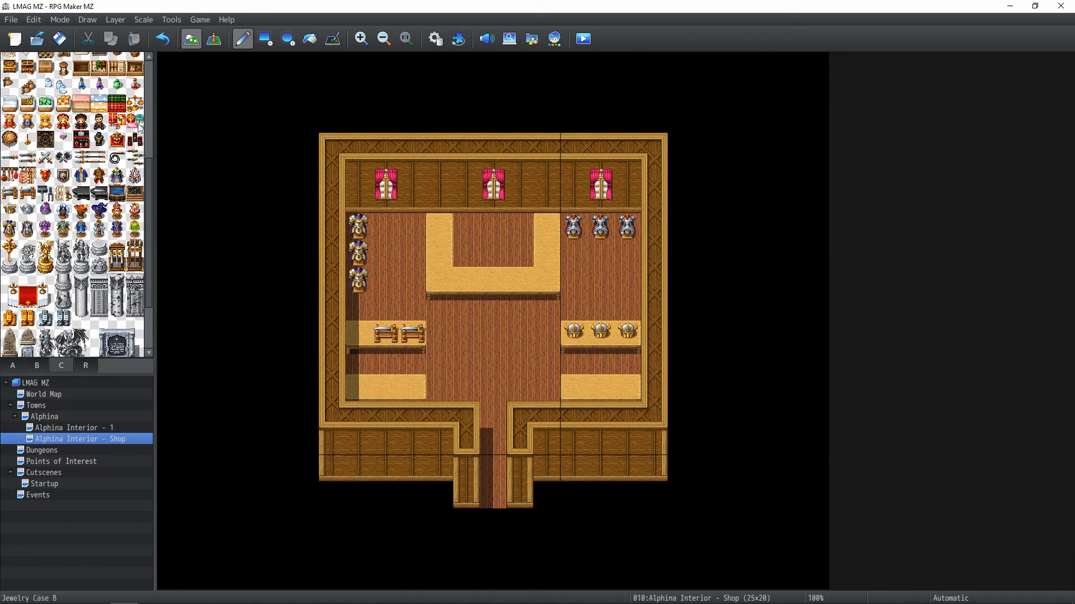
On Layer 3, clear all the armour stands, weapon racks and helmets from the shop with one rectangle of empty tiles
click(115, 20)
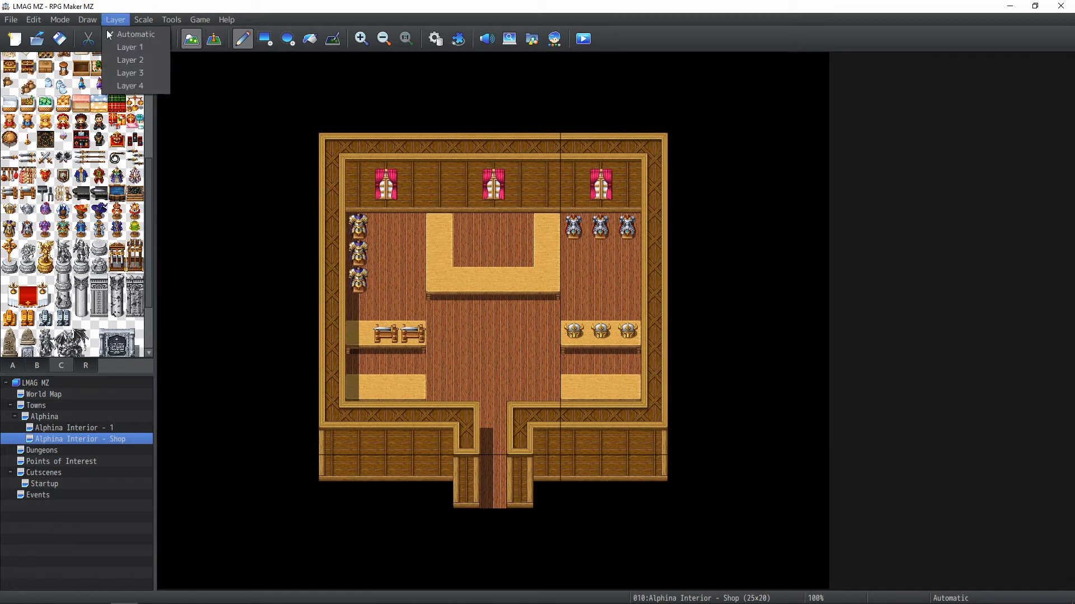
click(123, 73)
click(265, 39)
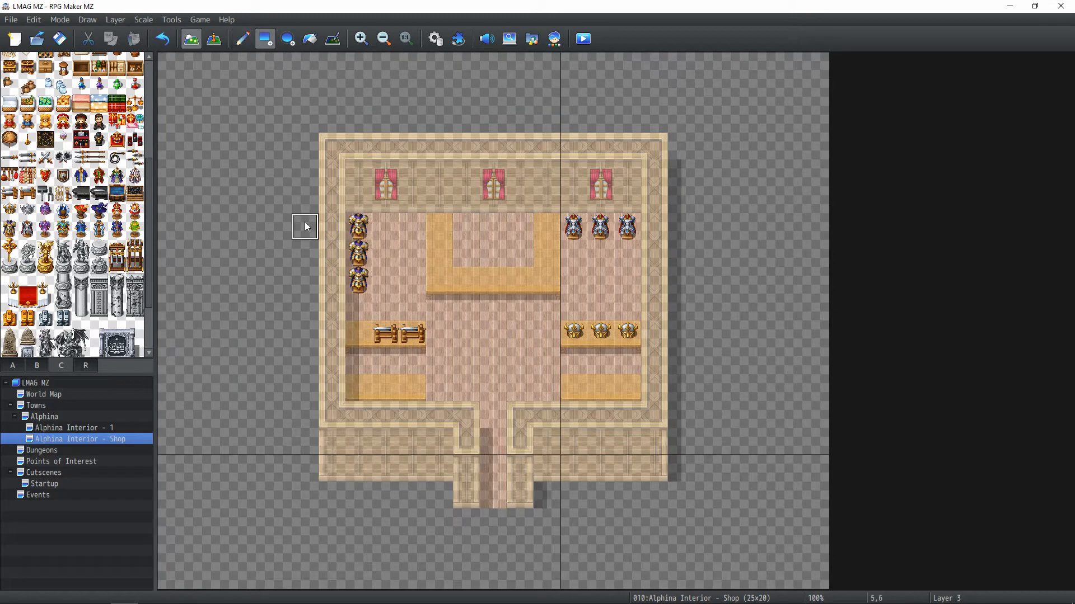
drag(304, 222, 800, 461)
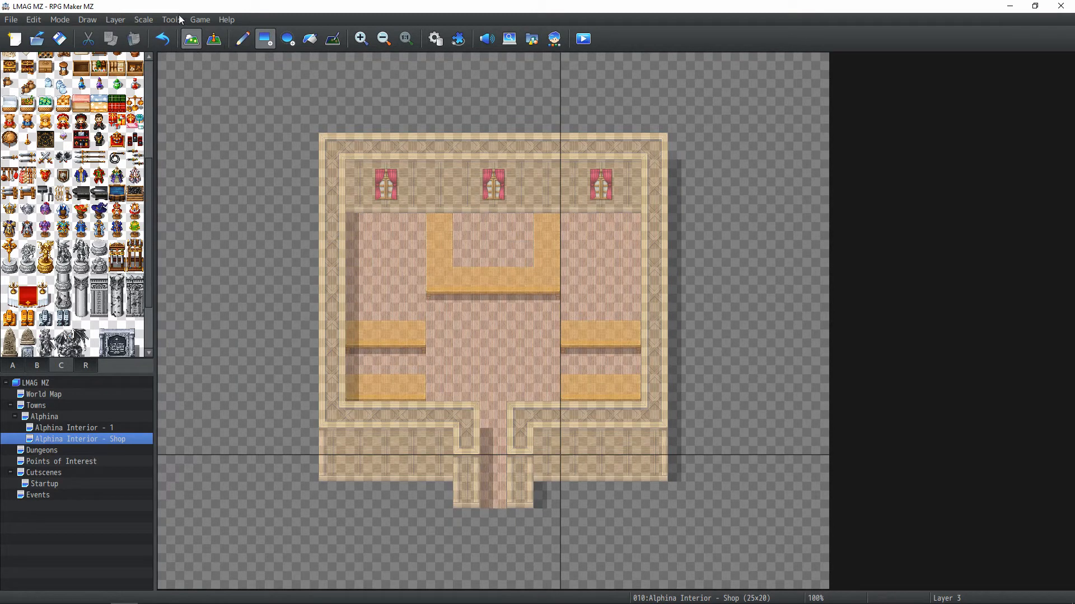
On Layer 2, shorten the four side tables to two tiles with the upper pair one row higher, and erase the three curtained windows
click(115, 19)
click(123, 60)
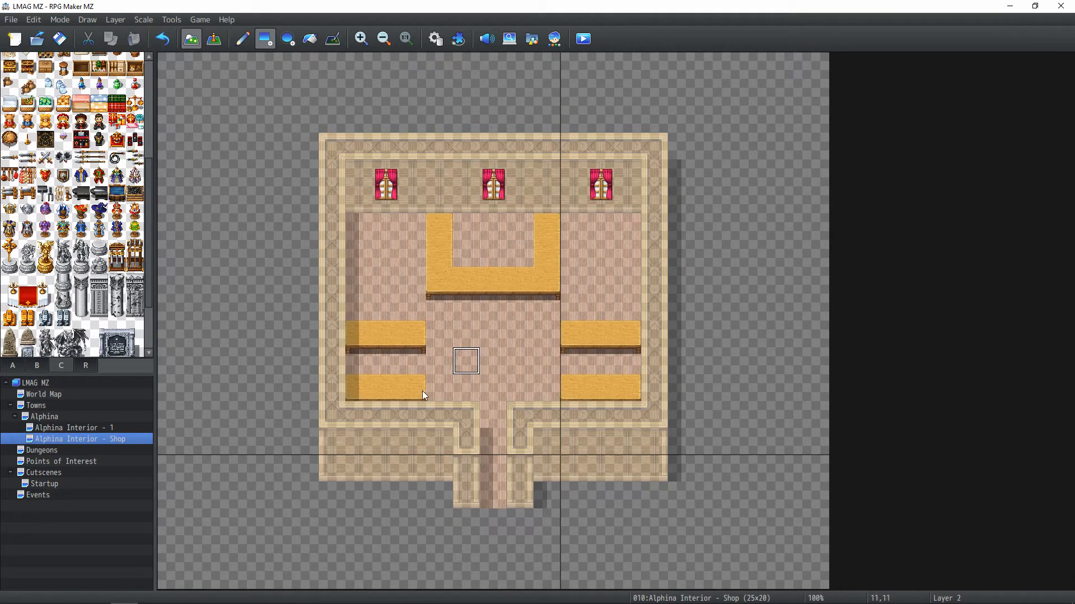
drag(422, 396, 414, 334)
mouse_move(574, 392)
mouse_down()
mouse_move(599, 337)
mouse_move(586, 334)
mouse_move(630, 372)
mouse_up()
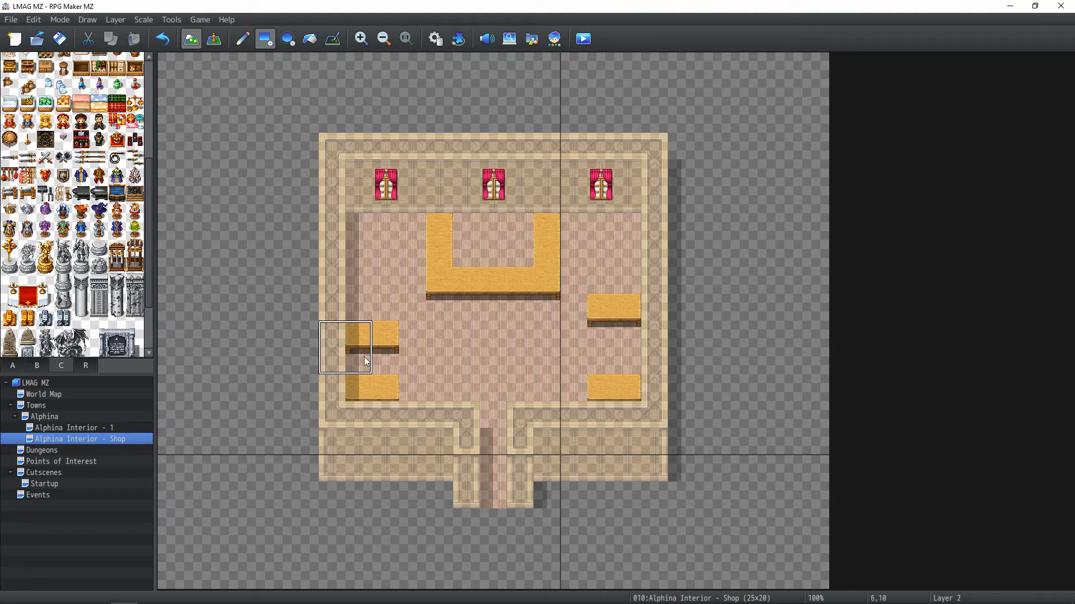
right_drag(391, 332, 348, 359)
click(395, 311)
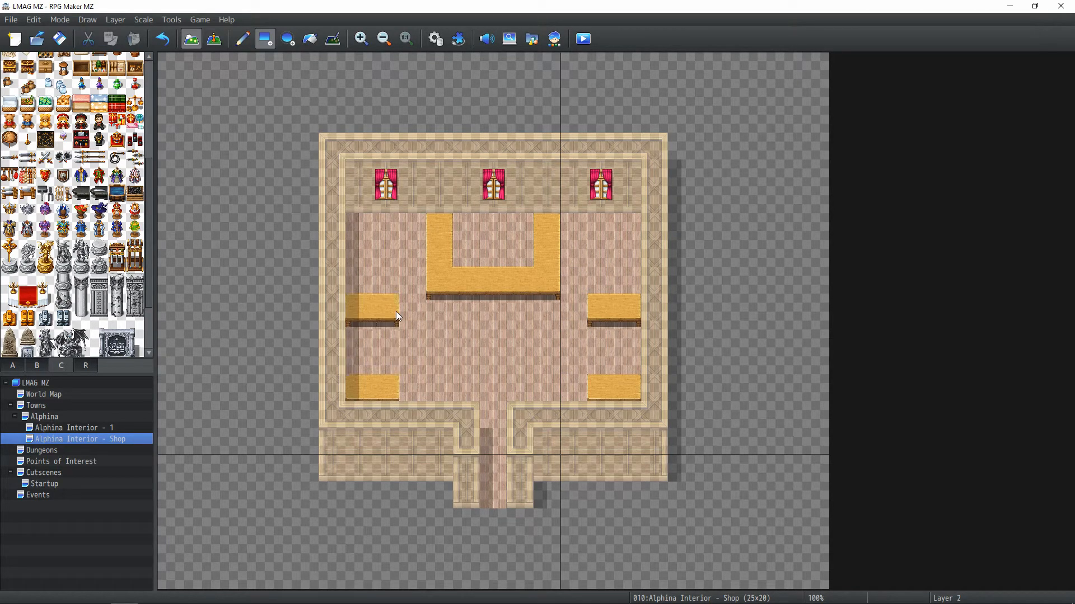
right_click(438, 281)
drag(381, 191, 630, 168)
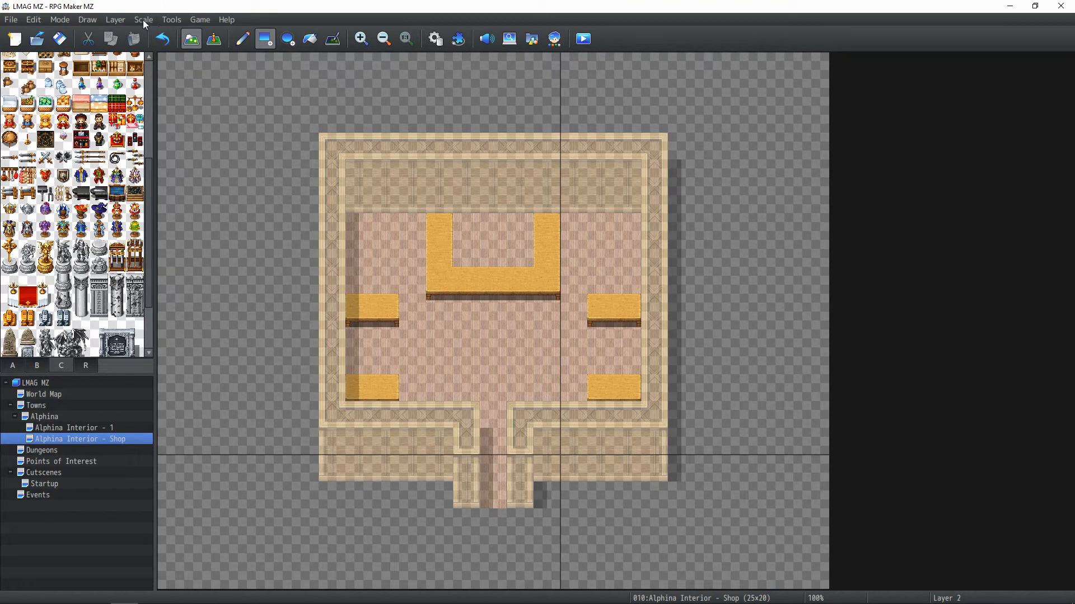
On Layer 1, lay a red bordered carpet three tiles wide and five tiles long from the counter's front row to the entrance
click(115, 19)
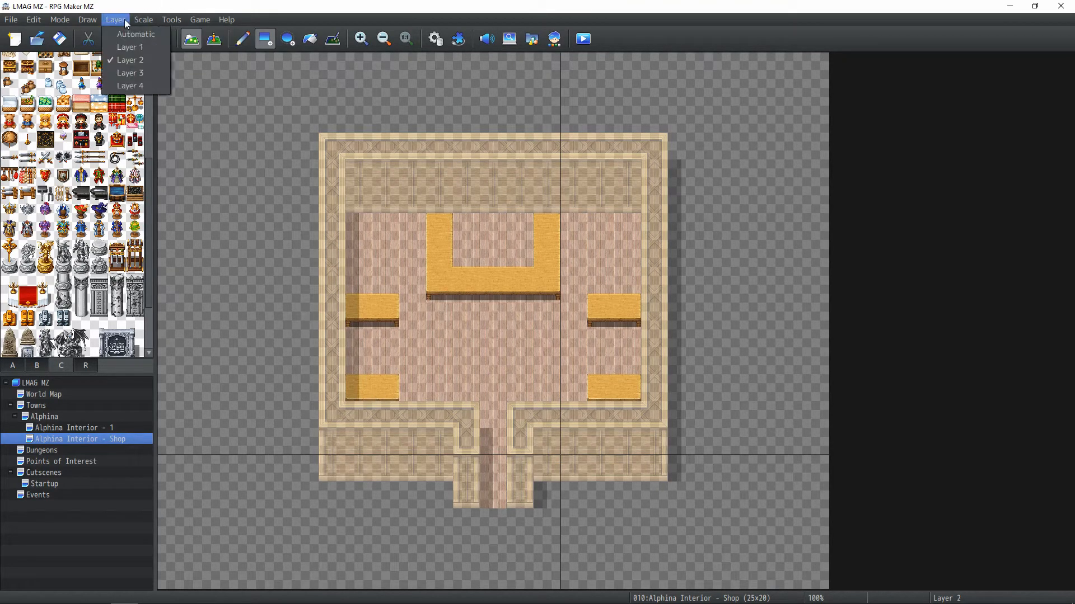
click(133, 49)
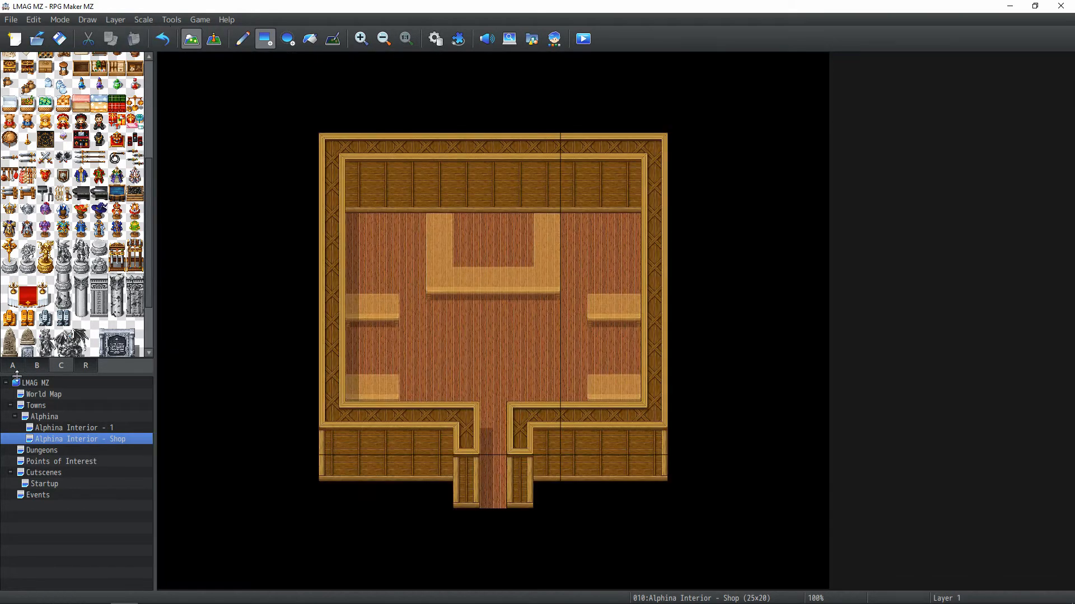
click(14, 368)
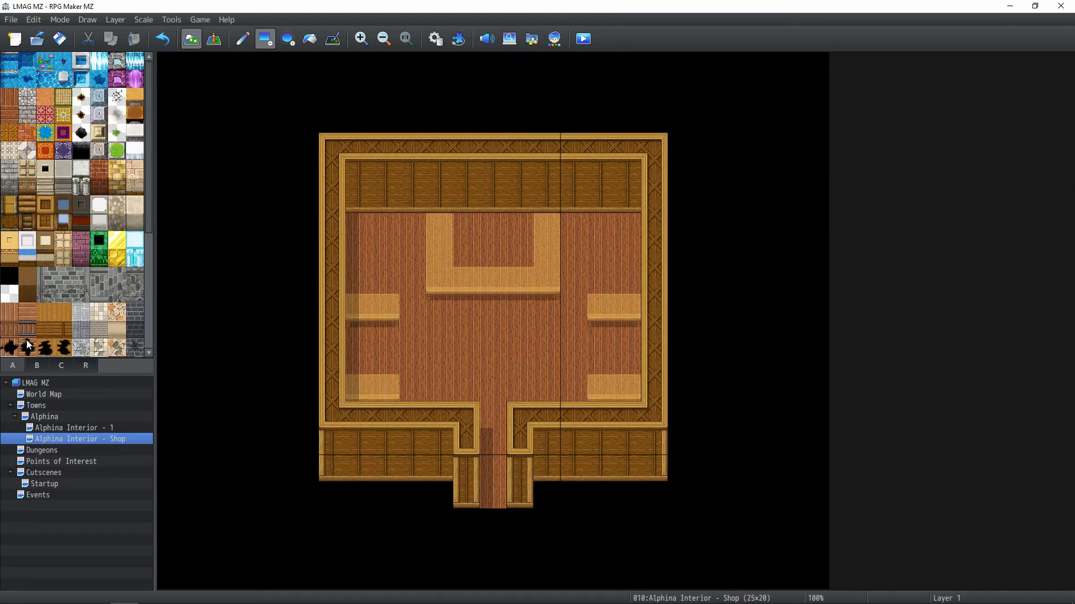
click(45, 150)
drag(466, 279, 520, 398)
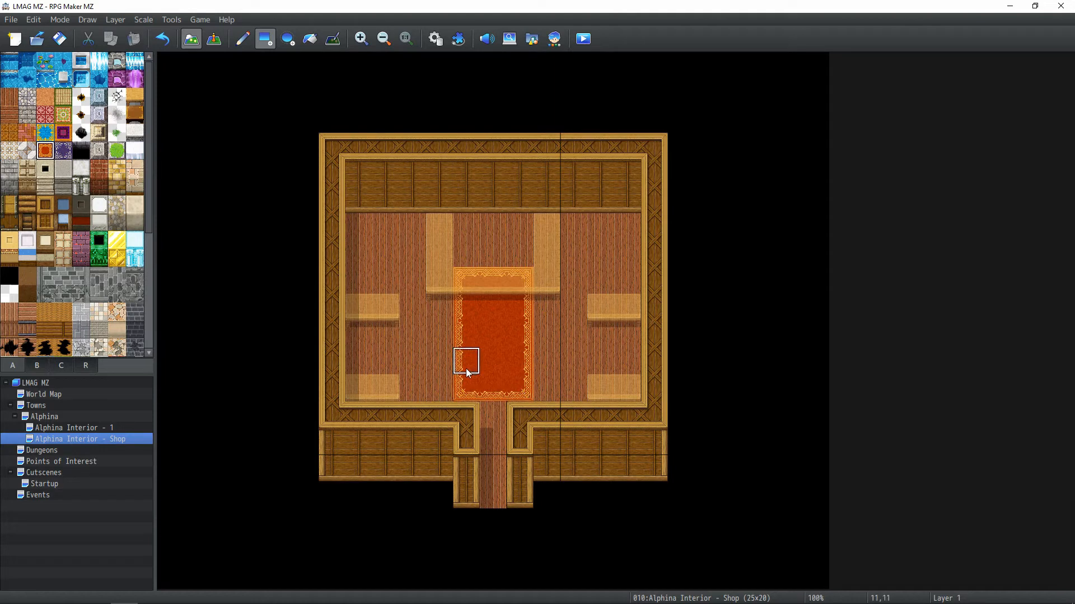
Extend the red carpet one tile into the entrance passage, with an open join to the main carpet and a fringed end
drag(468, 363, 516, 375)
right_drag(514, 370, 515, 371)
drag(519, 389, 464, 390)
right_click(491, 394)
click(492, 408)
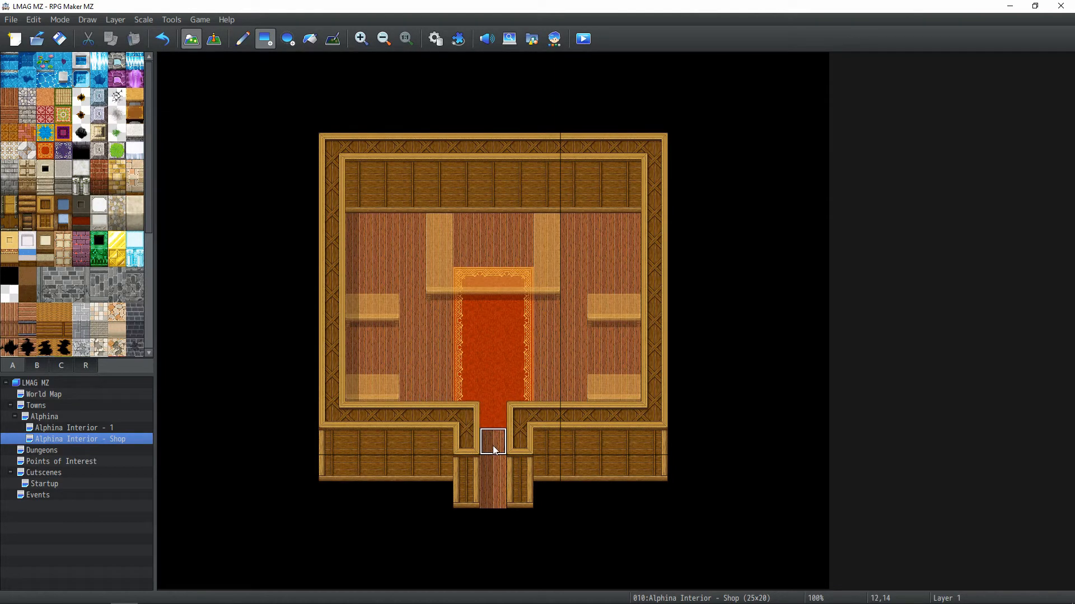
click(493, 419)
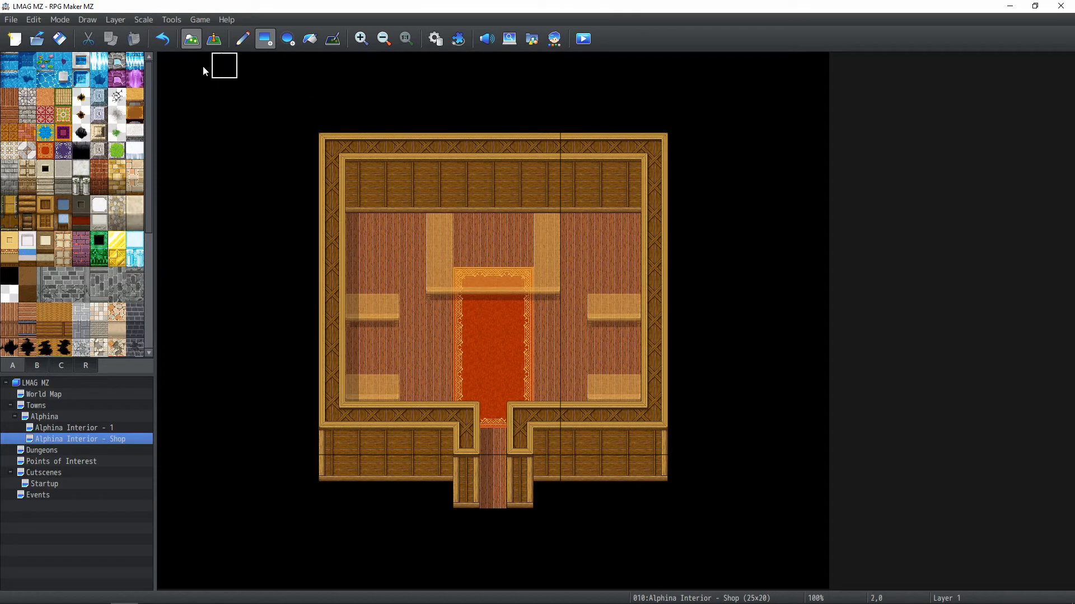
On Layer 3, place a pair of brown pouches and a blue bottle side by side on the upper left table
click(114, 19)
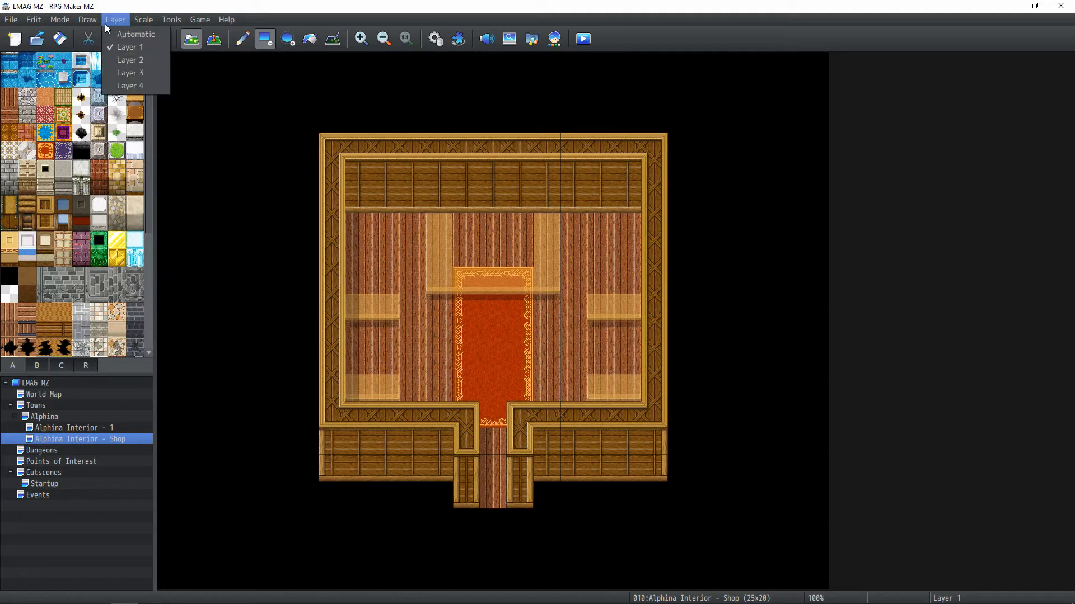
click(132, 75)
click(37, 369)
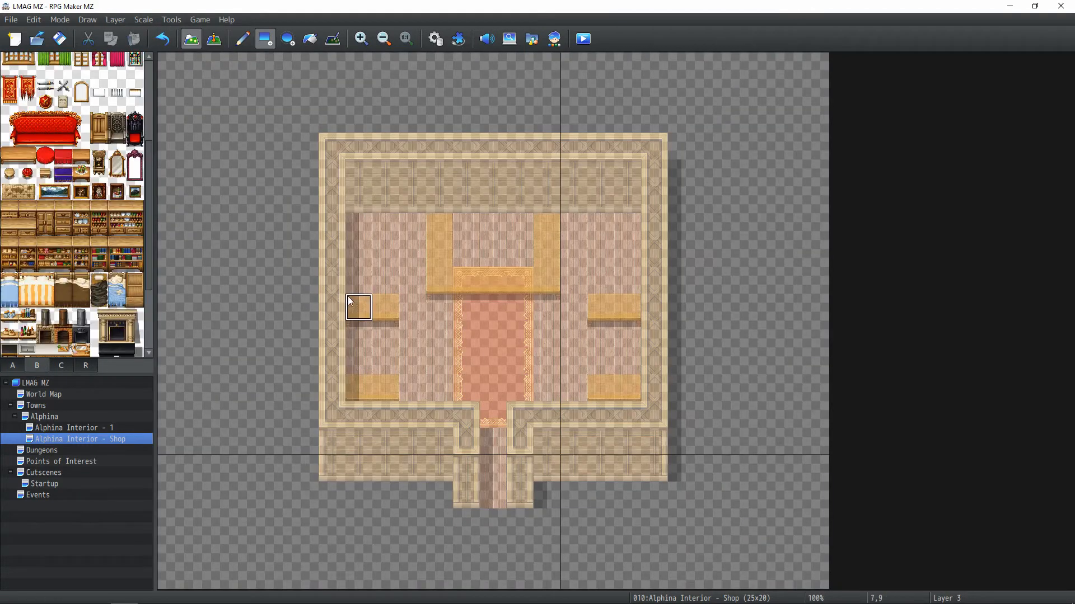
click(61, 366)
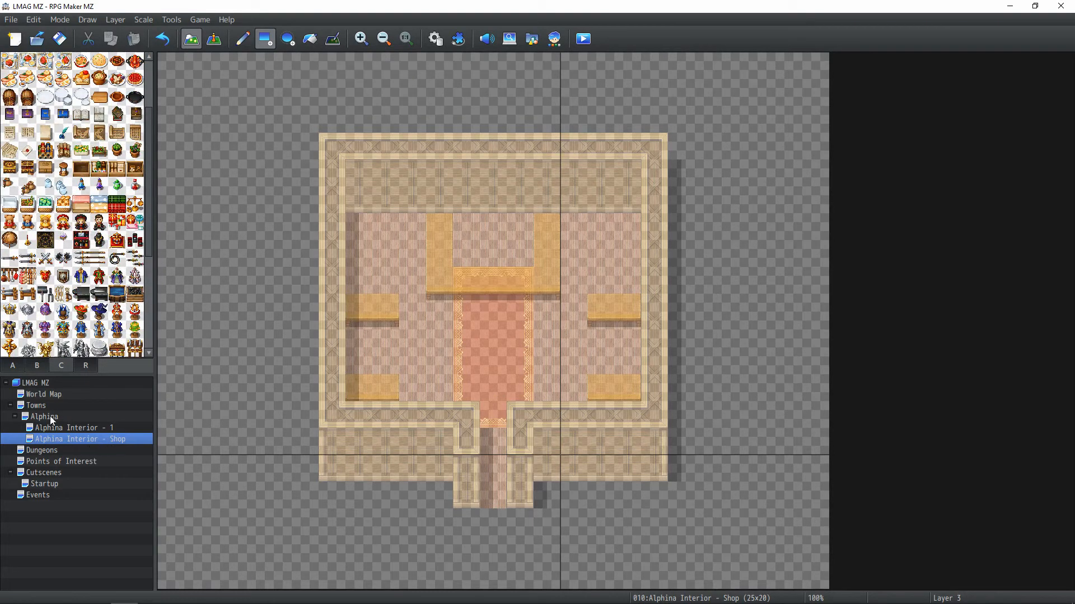
scroll(66, 240, up, 1)
scroll(59, 209, up, 1)
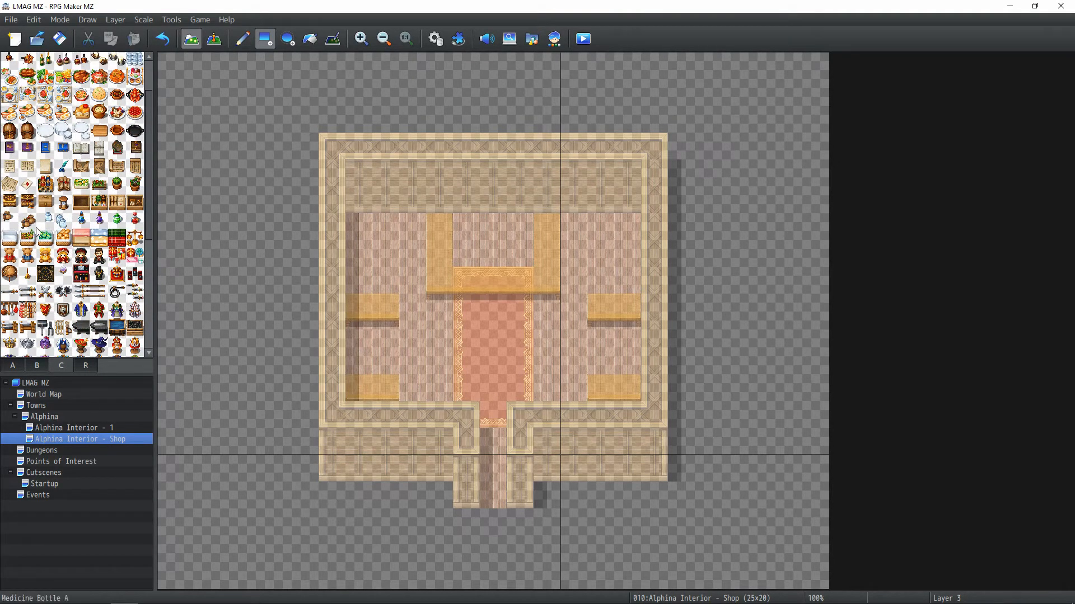
click(27, 220)
click(240, 39)
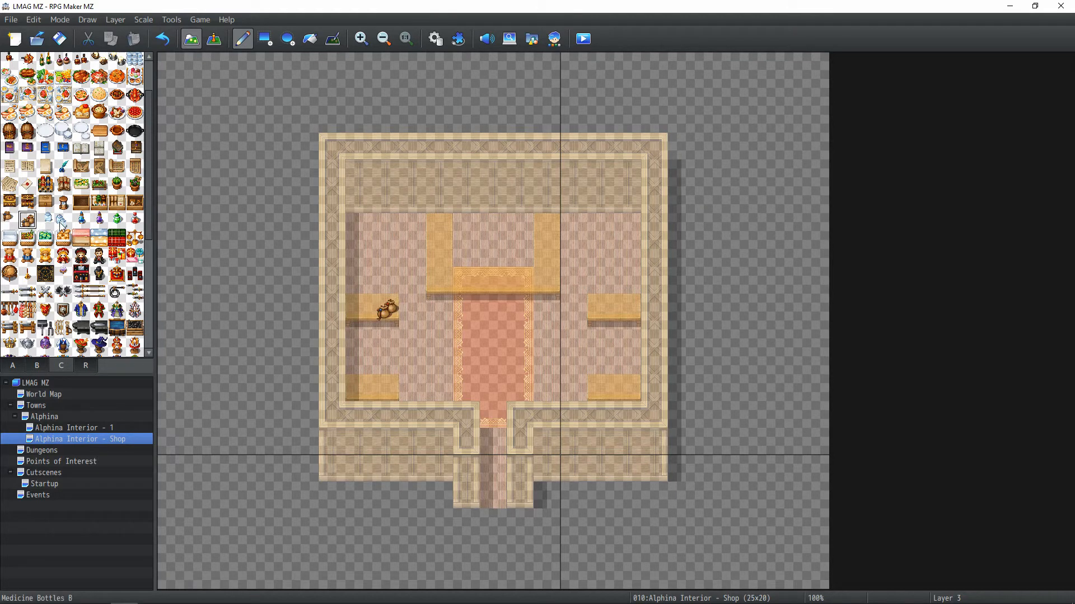
click(81, 220)
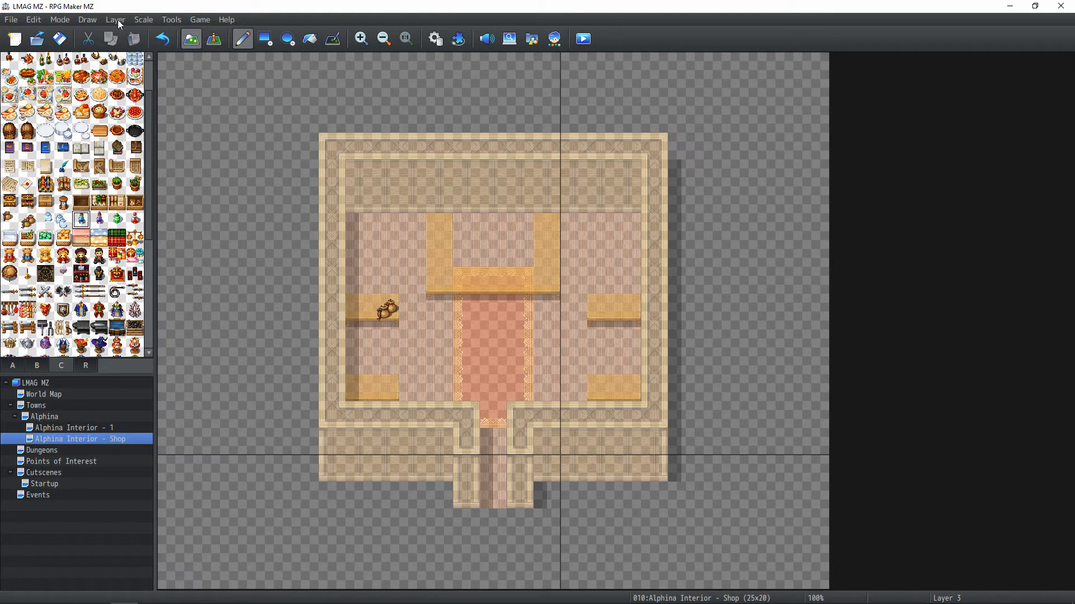
click(350, 313)
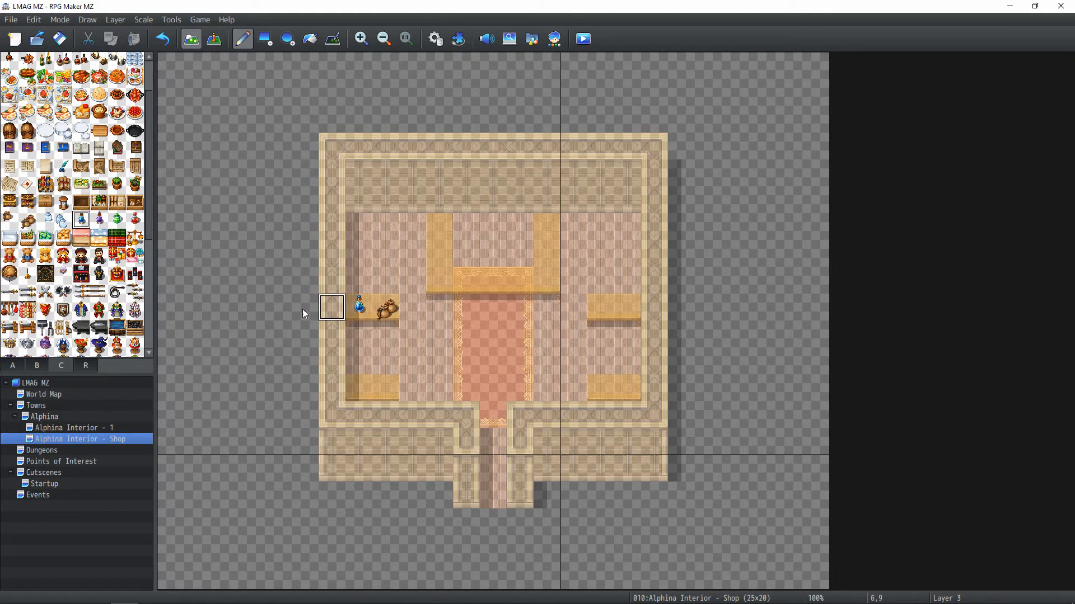
On Layer 4, overlay a pair of brown pouches on the blue bottle on the upper left table
click(120, 21)
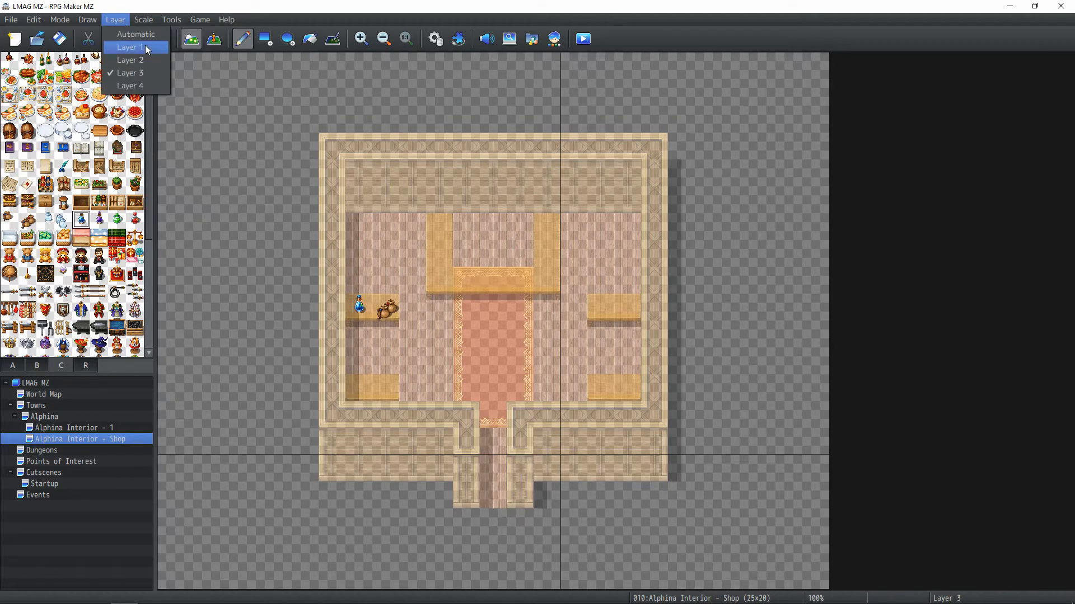
click(143, 87)
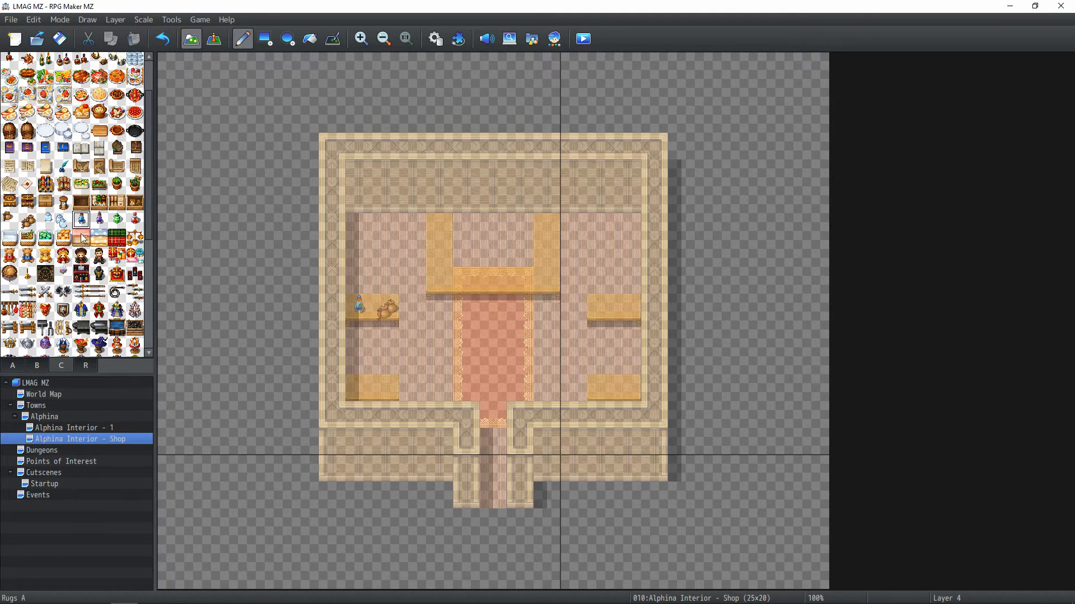
click(4, 222)
click(27, 220)
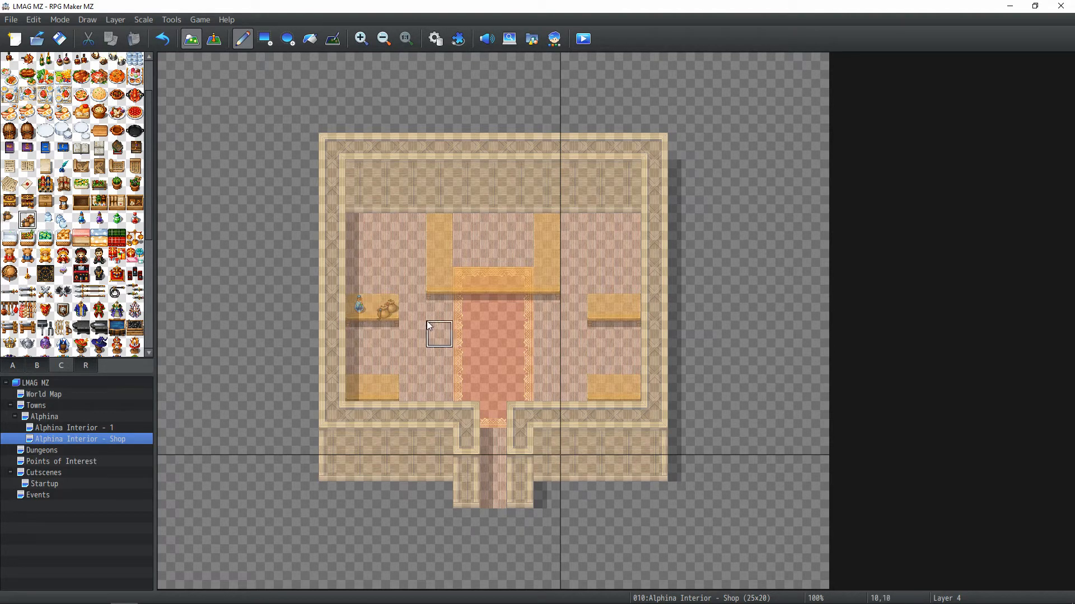
click(358, 307)
On Layer 3, replace the pouches on the right tile of the upper left table with a single brown pouch
click(115, 19)
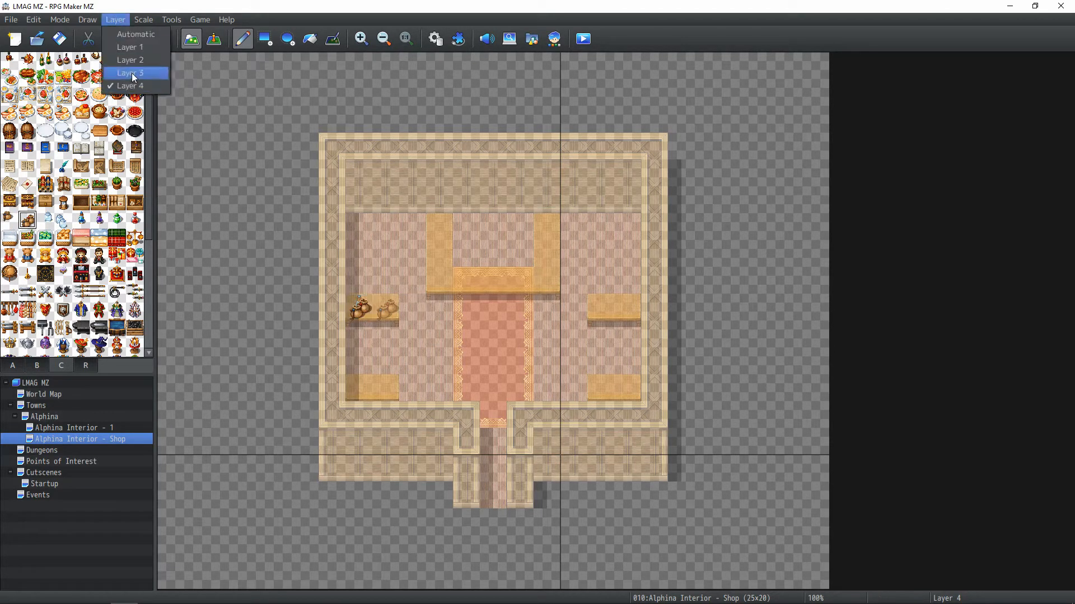
click(133, 73)
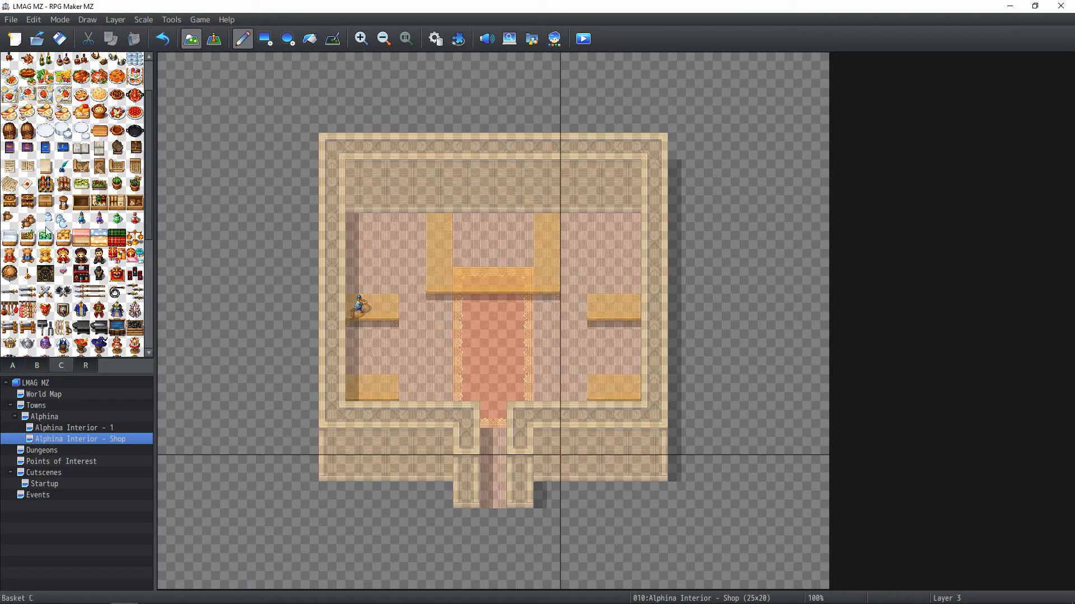
click(12, 220)
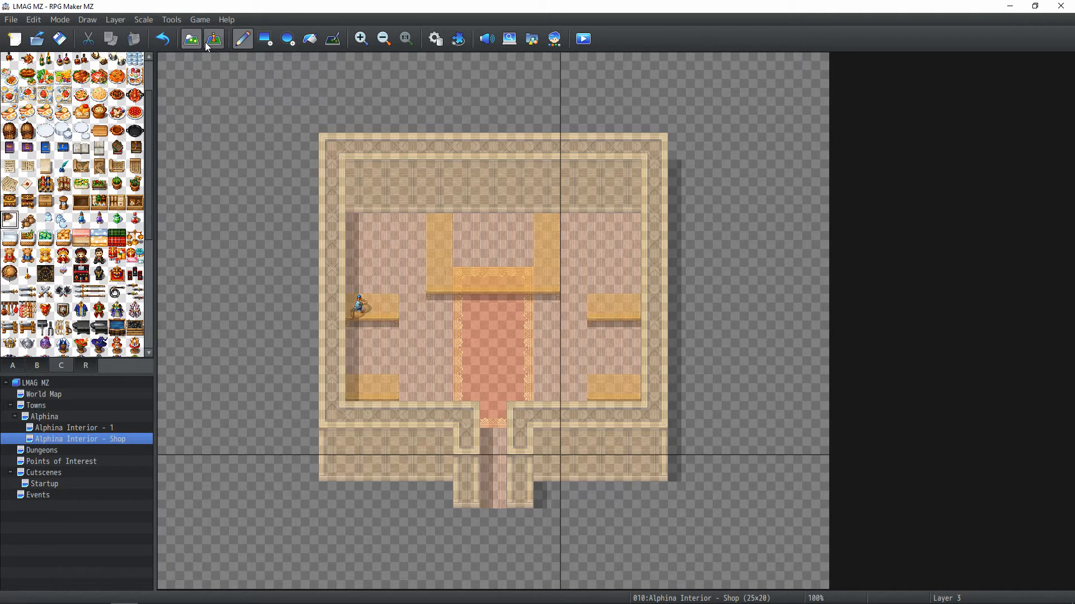
click(116, 20)
click(383, 305)
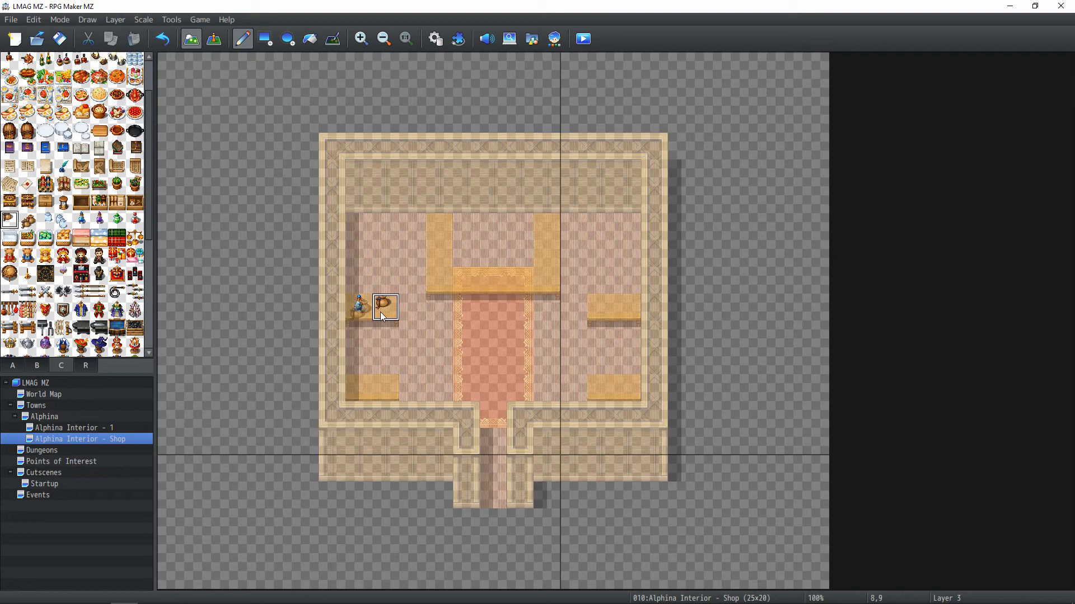
On Layer 4, overlay Medicine Bottles B on the single pouch, and view the combined layers in event mode
click(27, 220)
click(115, 20)
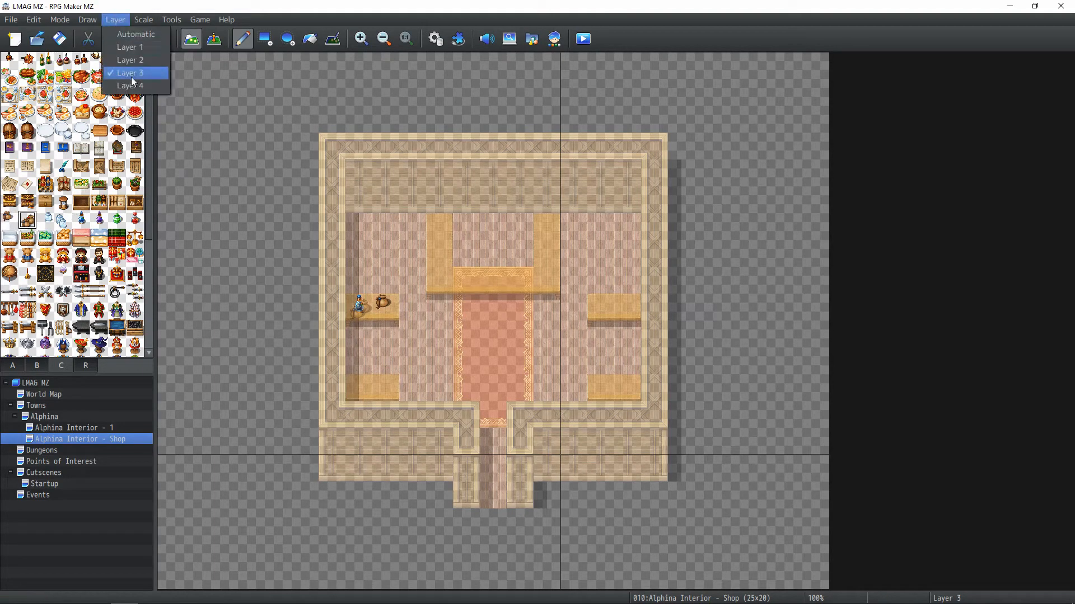
click(129, 90)
click(63, 220)
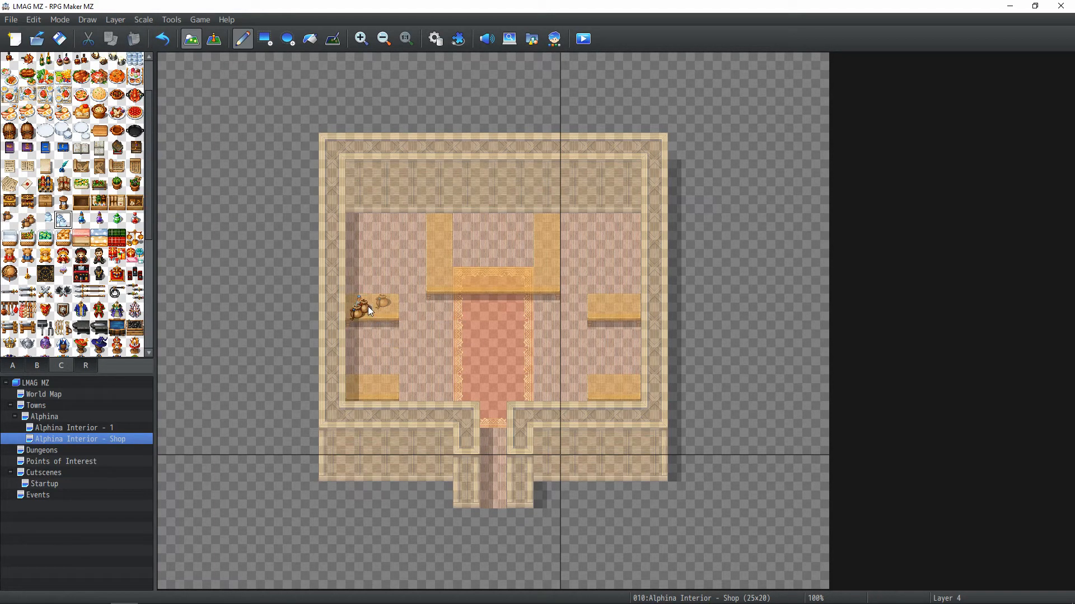
click(393, 302)
click(215, 40)
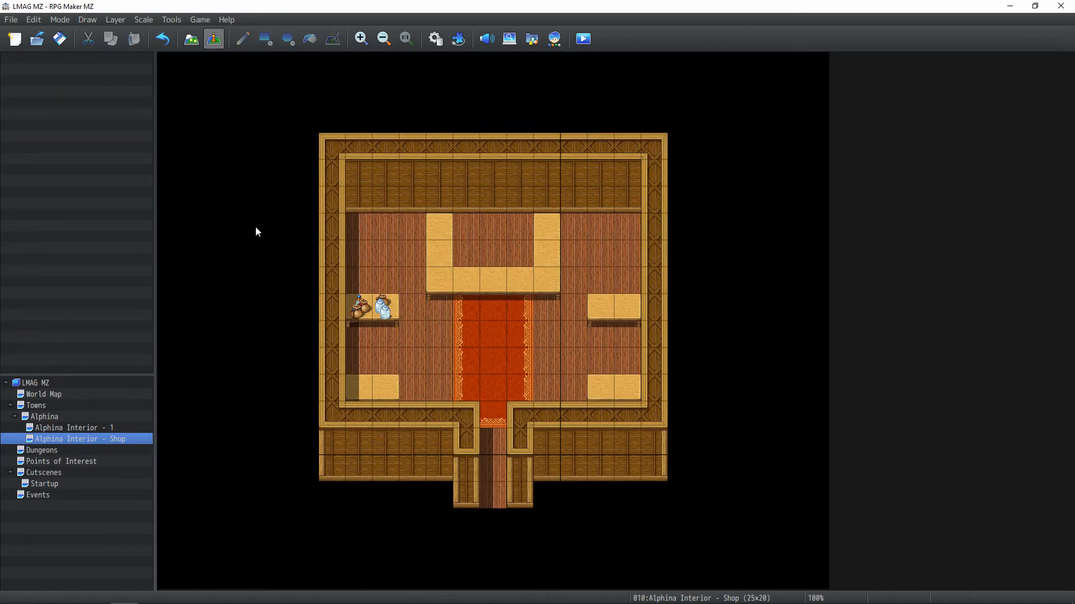
click(190, 39)
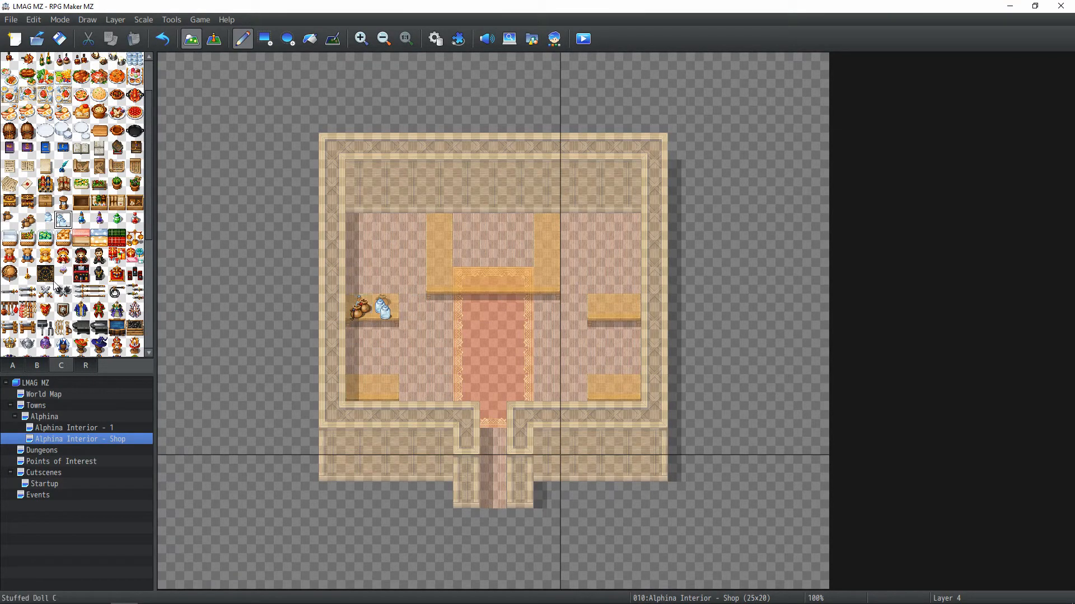
On Layer 4, place a crate of vegetables on the left tile of the lower left table
click(99, 202)
click(358, 388)
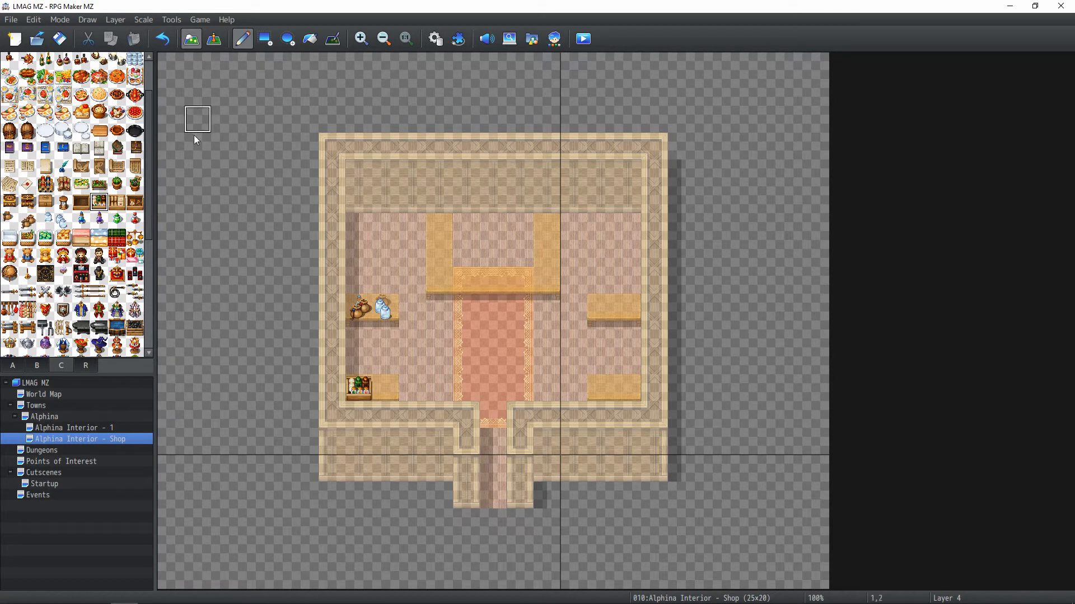
Place an empty wooden display case on the right half of the lower-left table
scroll(61, 313, down, 3)
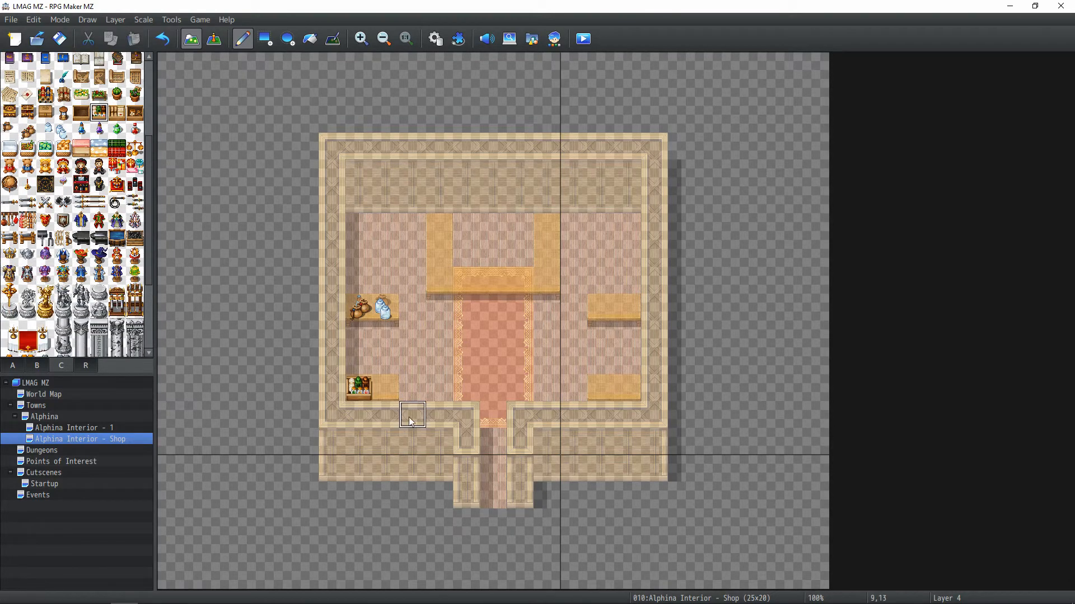
scroll(81, 168, up, 2)
click(81, 158)
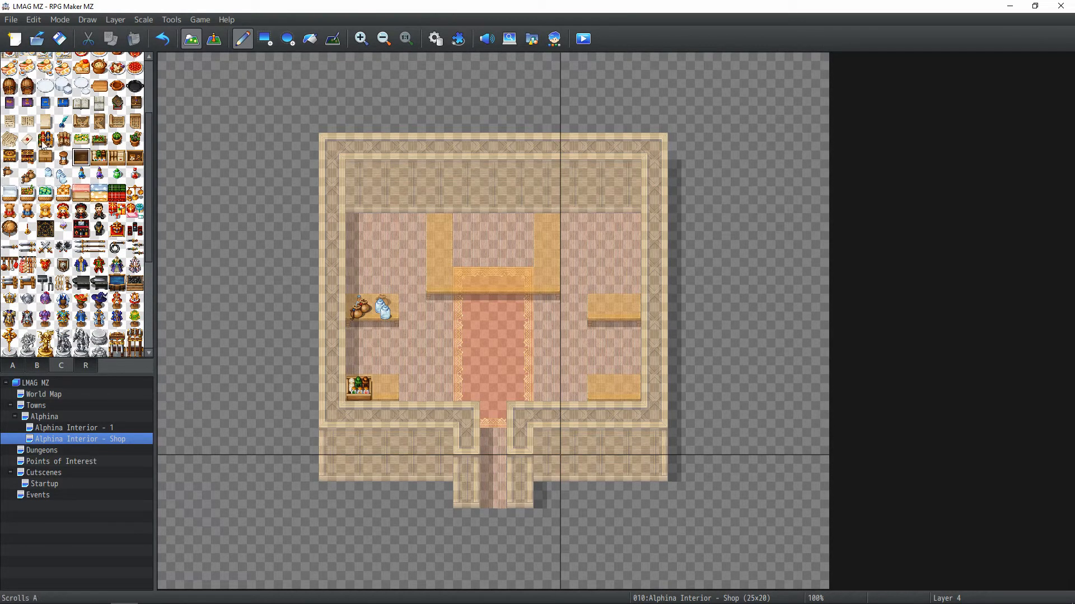
click(396, 382)
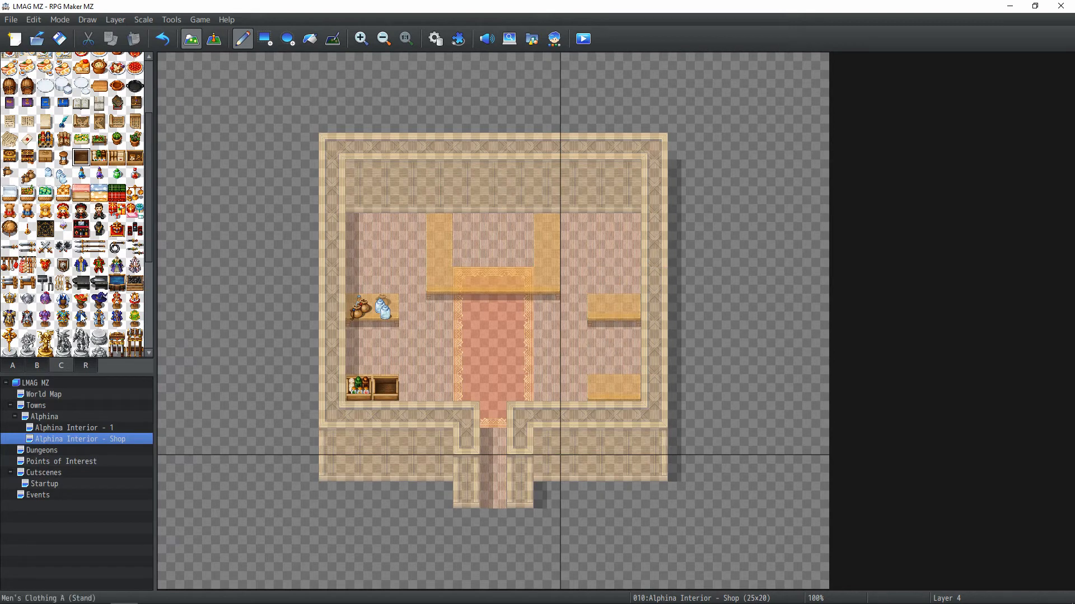
Place a red hat stand on the right half of the upper-right table and a silver helmet on its left half
click(81, 302)
click(627, 307)
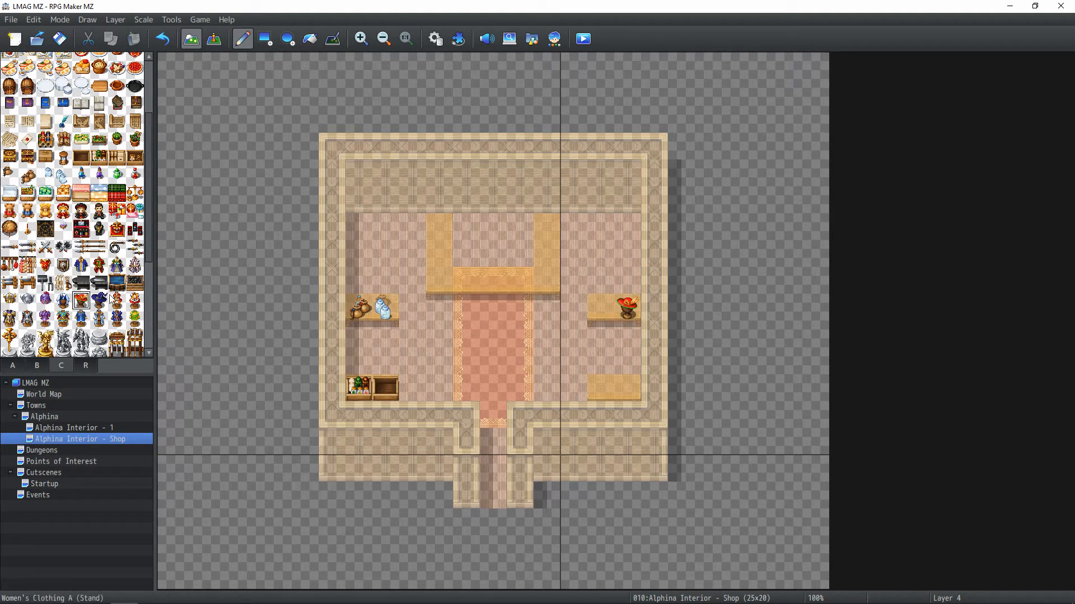
scroll(109, 324, down, 1)
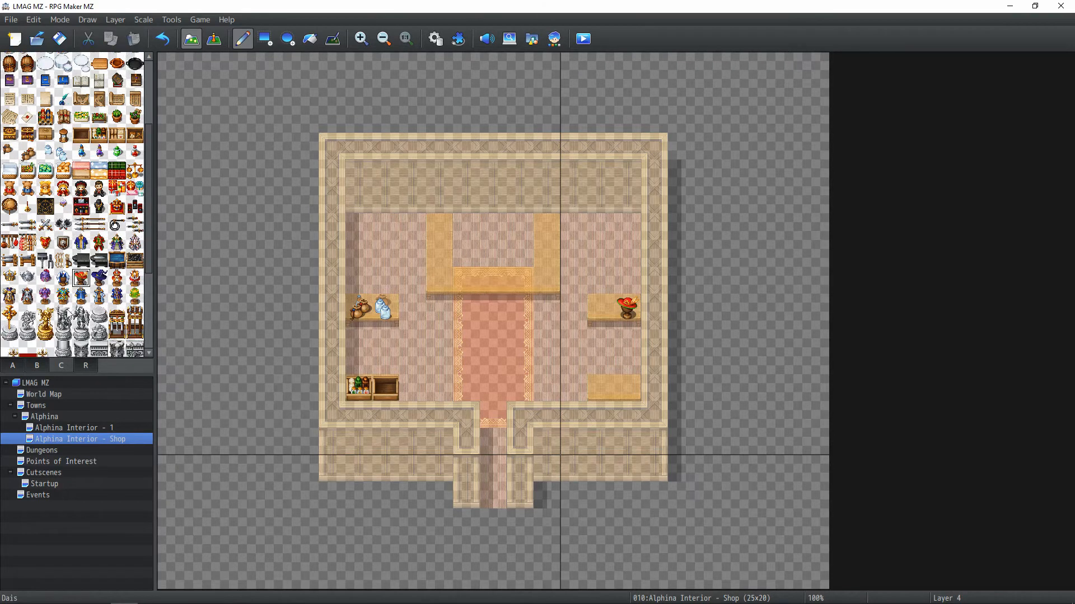
click(31, 281)
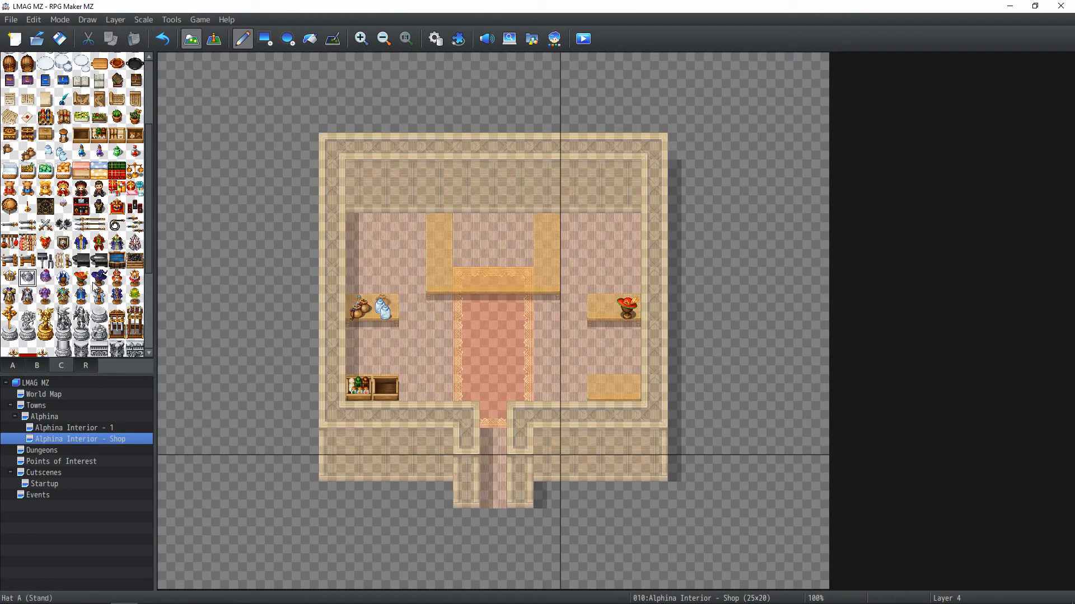
click(601, 307)
Clear the lower-left table and place its stocked crate on the right half of the lower-right table instead
right_click(396, 366)
click(393, 388)
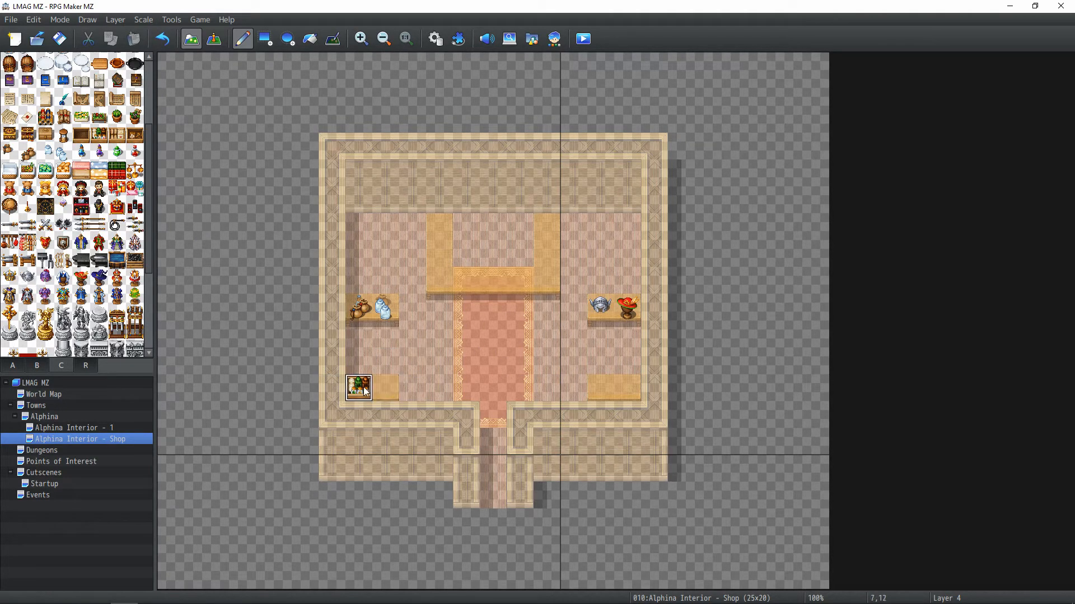
click(628, 388)
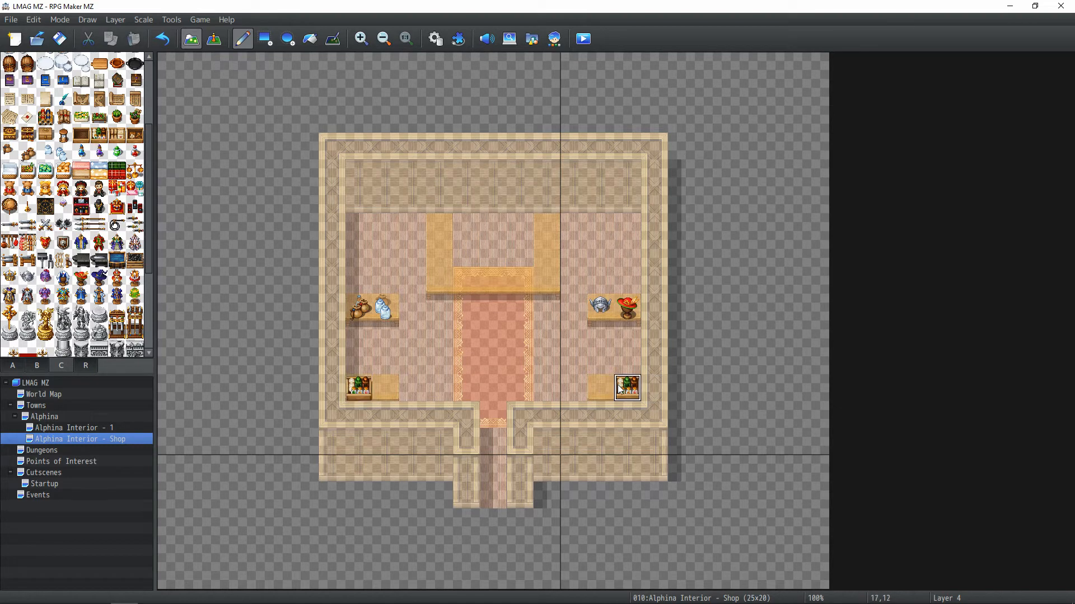
right_click(394, 355)
click(365, 388)
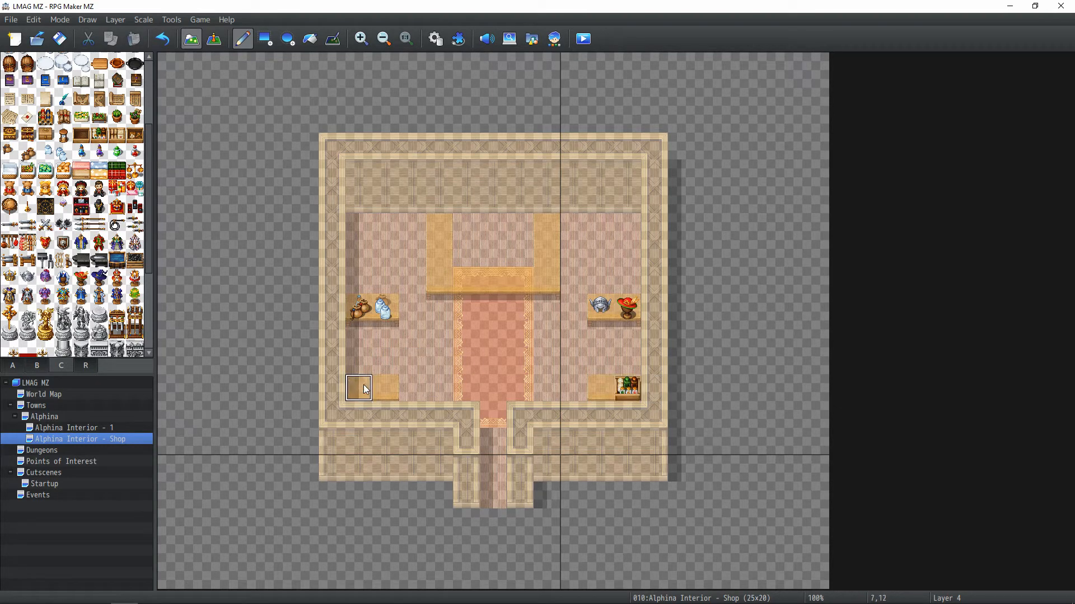
Place the blue-clothed teddy bear on the left half of the lower-left table and Doll B on the right half
click(26, 189)
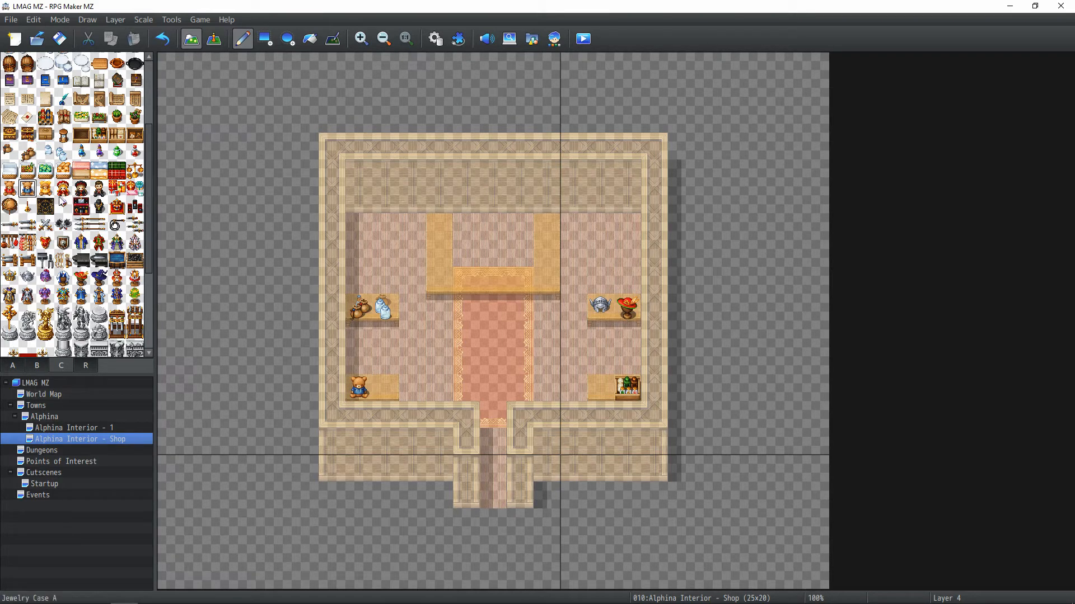
click(89, 176)
click(97, 175)
click(10, 171)
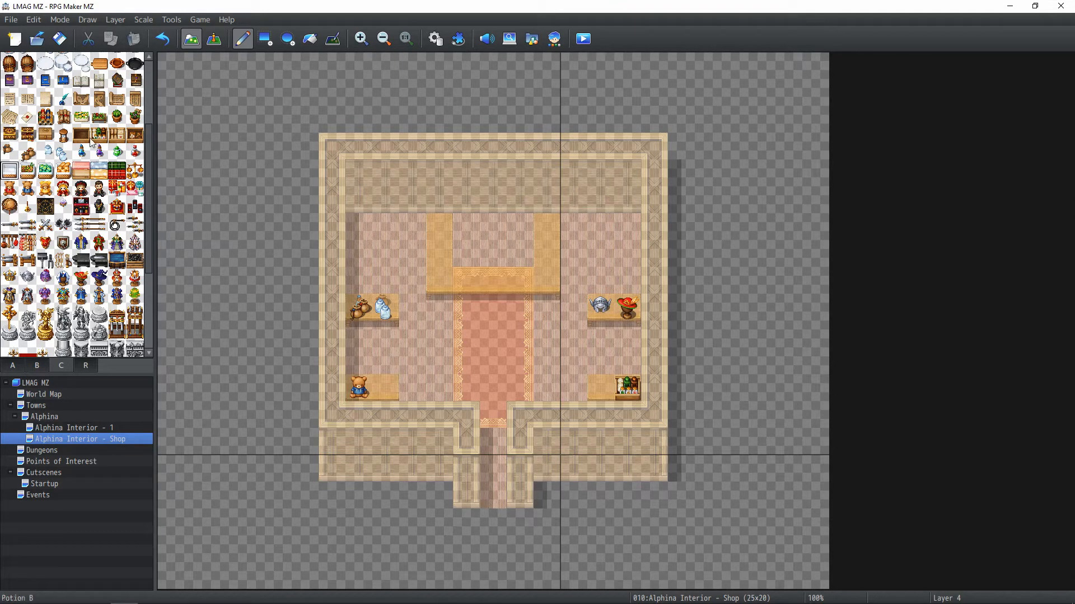
scroll(100, 133, down, 4)
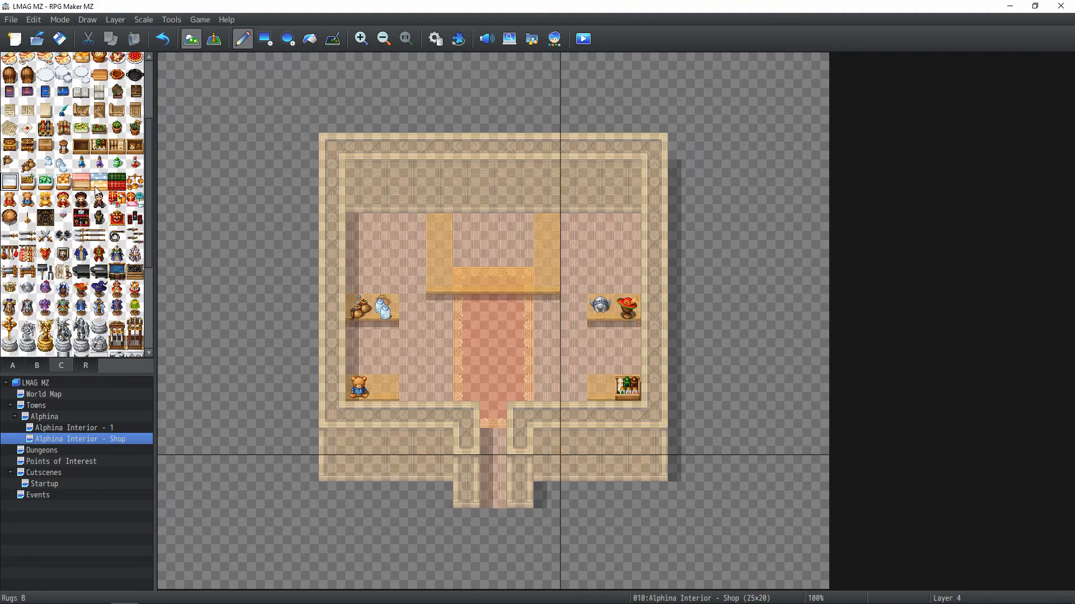
scroll(100, 133, up, 3)
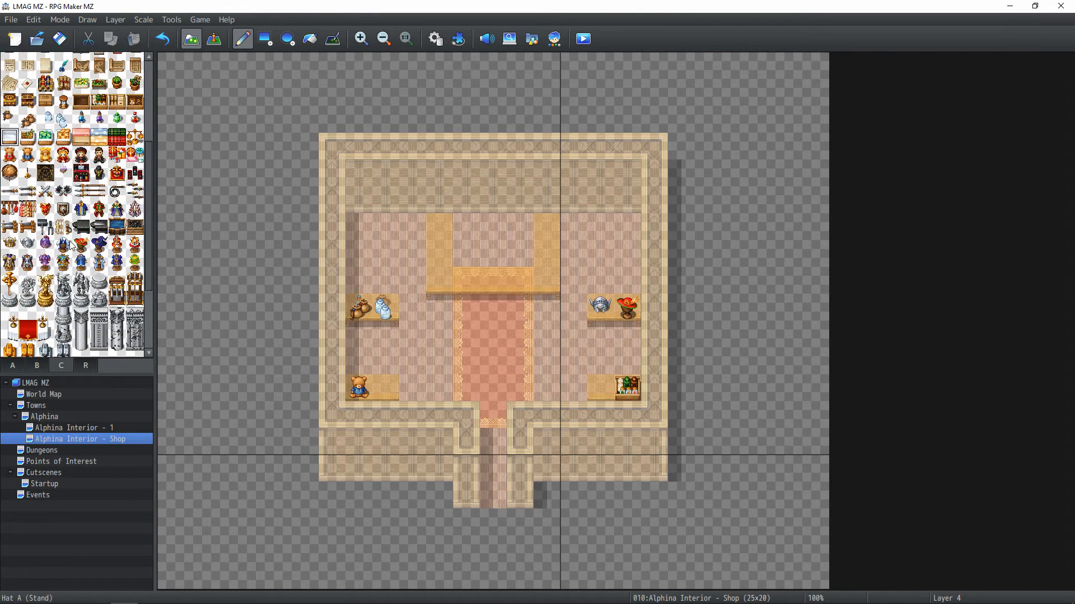
click(81, 157)
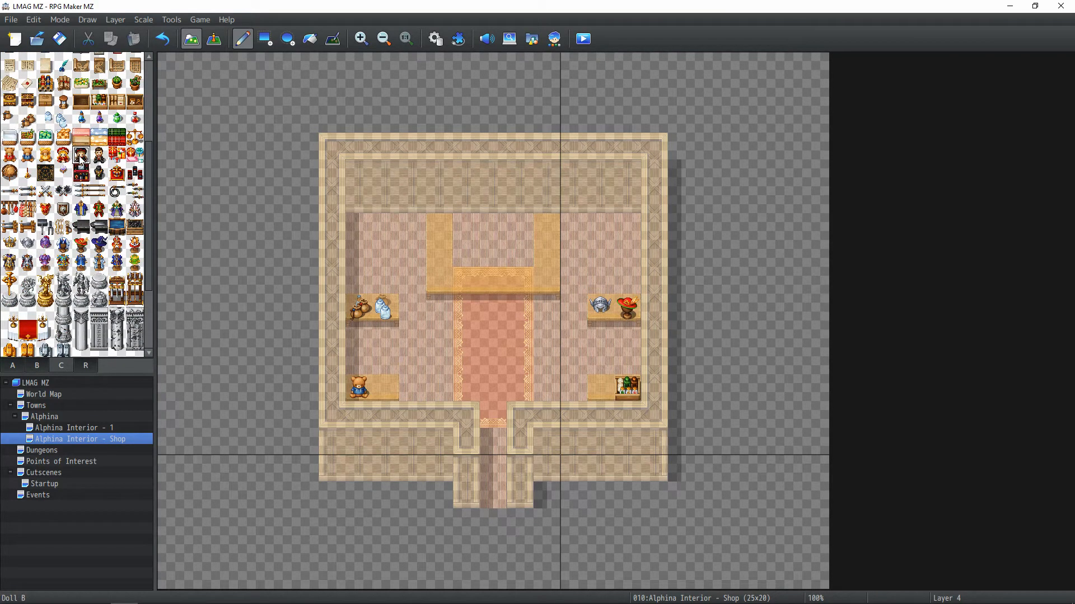
click(384, 396)
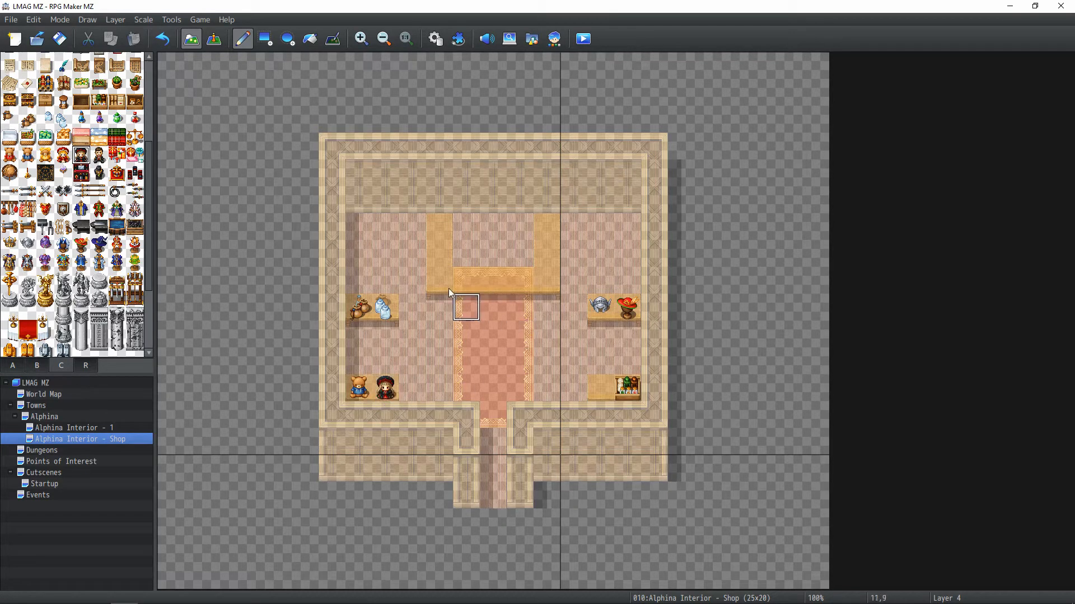
Place Scrolls B on the left half of the lower-right table and preview the shop in event mode
scroll(138, 156, up, 2)
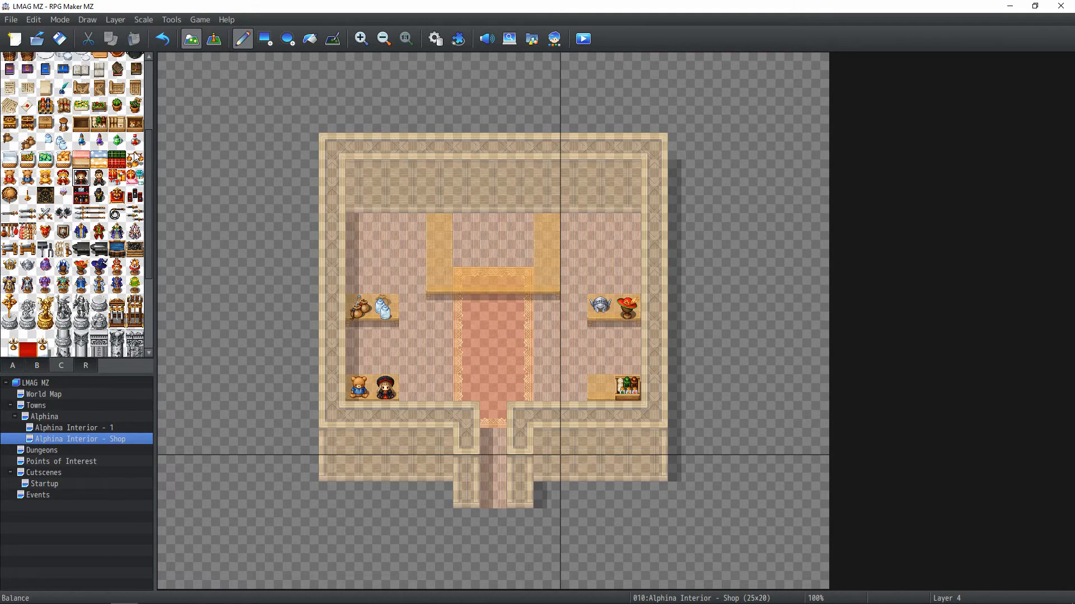
click(130, 161)
click(136, 177)
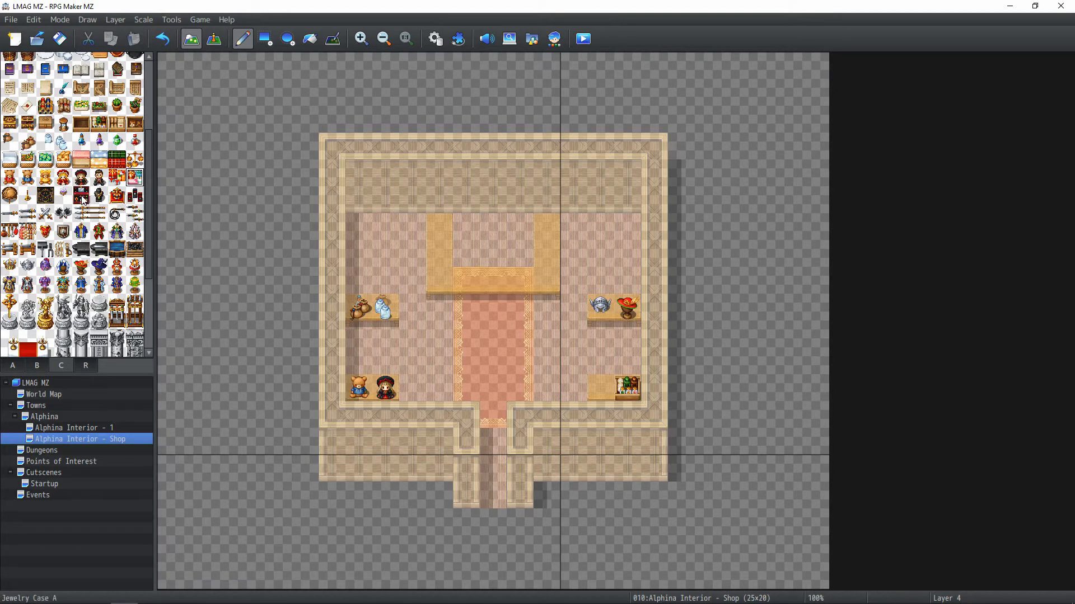
click(26, 198)
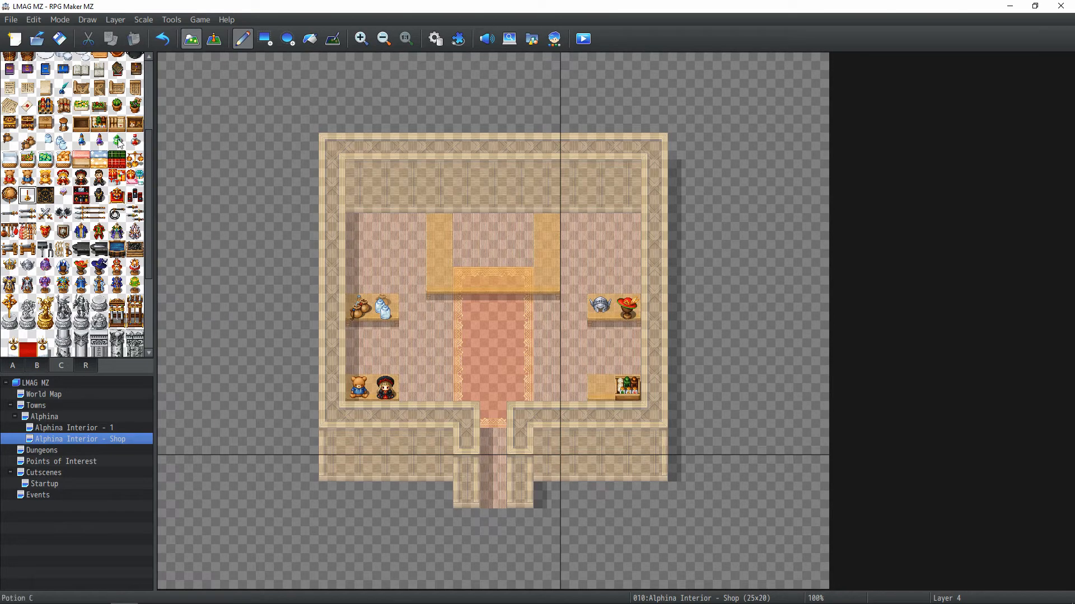
scroll(70, 138, up, 1)
click(48, 130)
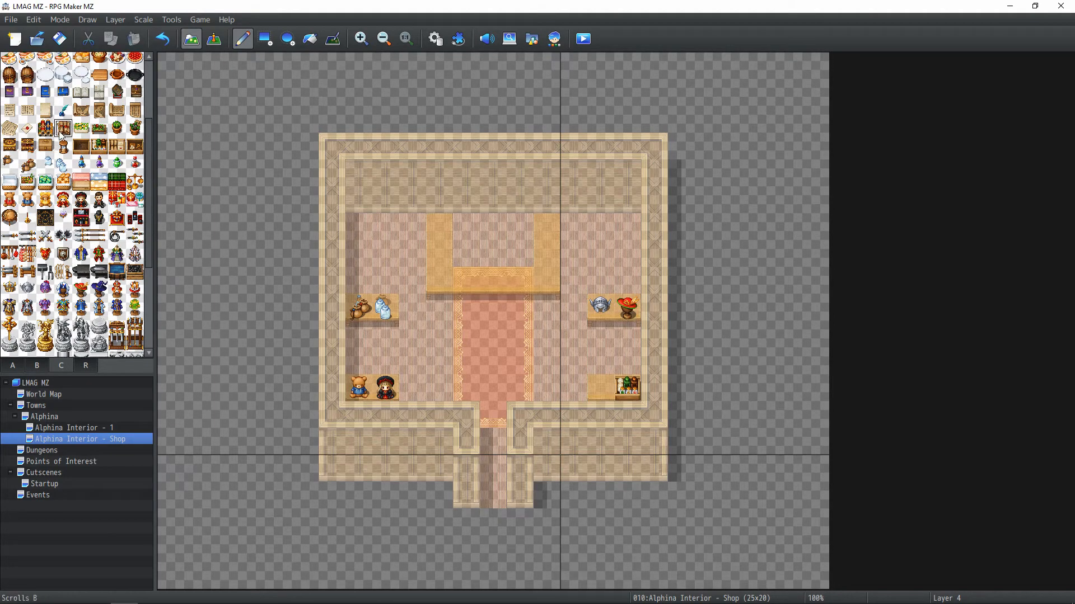
click(64, 136)
click(597, 390)
click(213, 39)
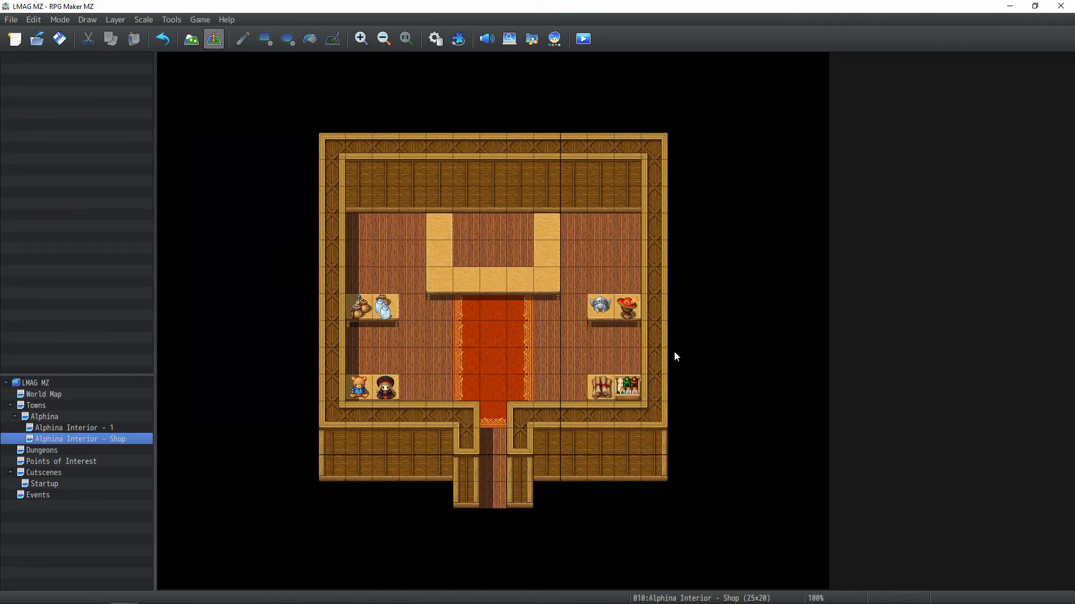
click(191, 43)
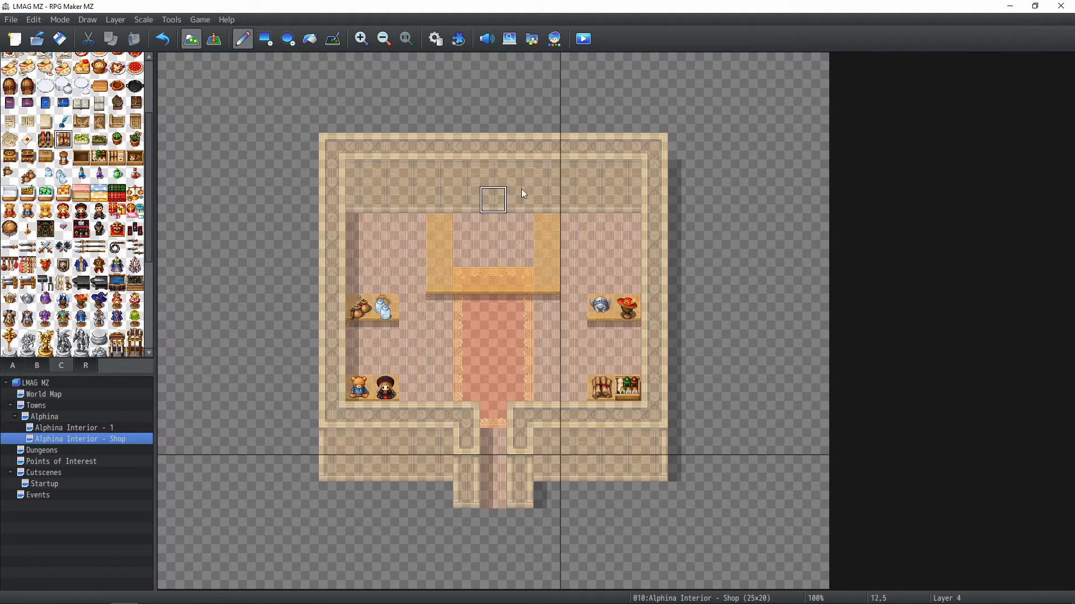
Place a two-tile-wide Sundries Shelf against the back wall in the shop's upper-left corner, with a Wine Rack directly to its right
scroll(71, 190, down, 8)
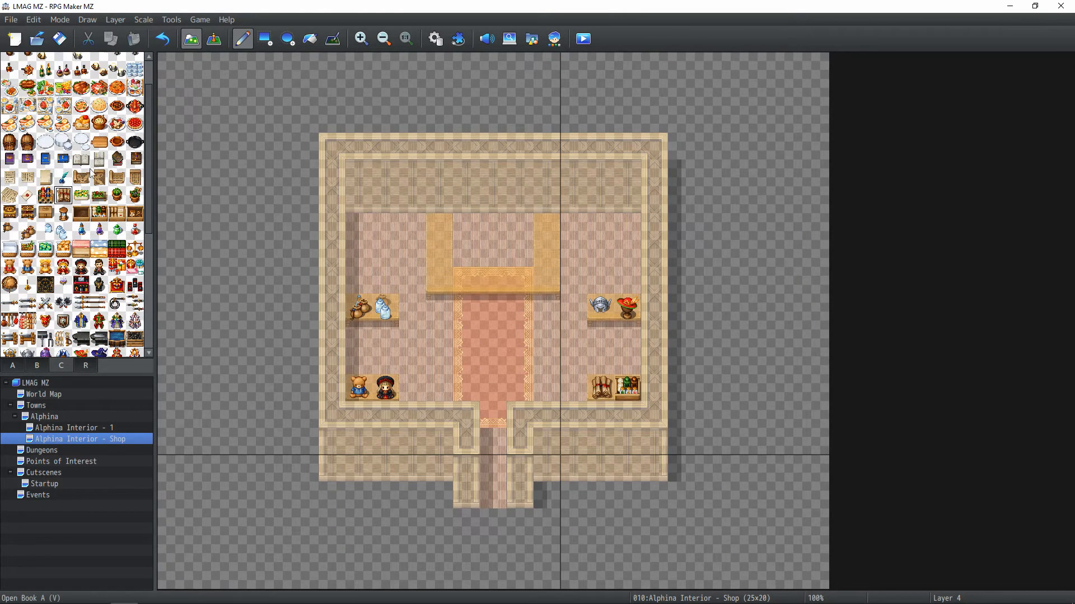
scroll(67, 215, up, 1)
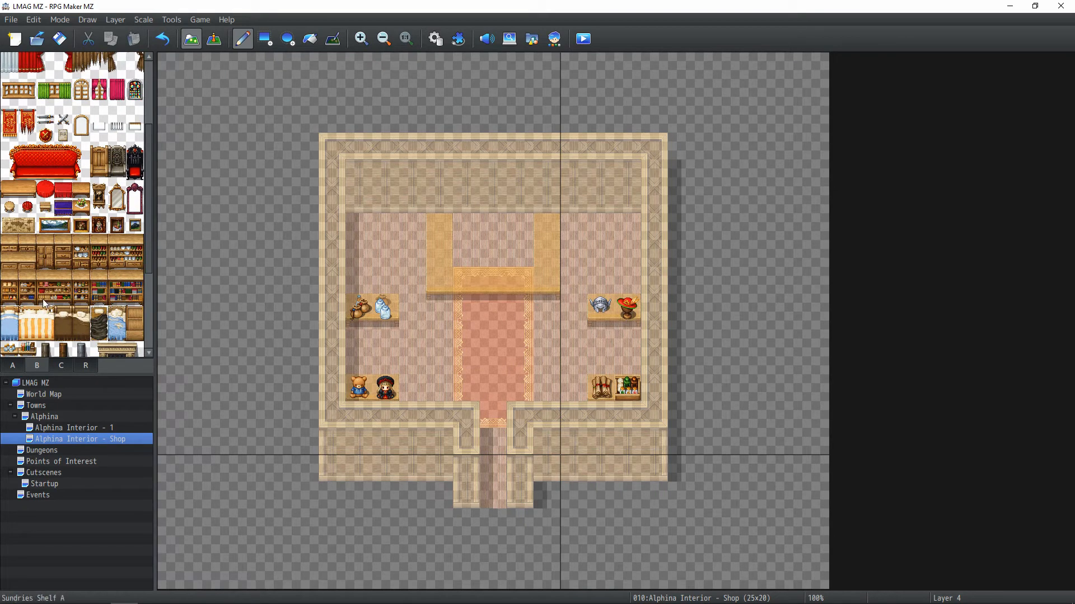
drag(43, 276, 61, 291)
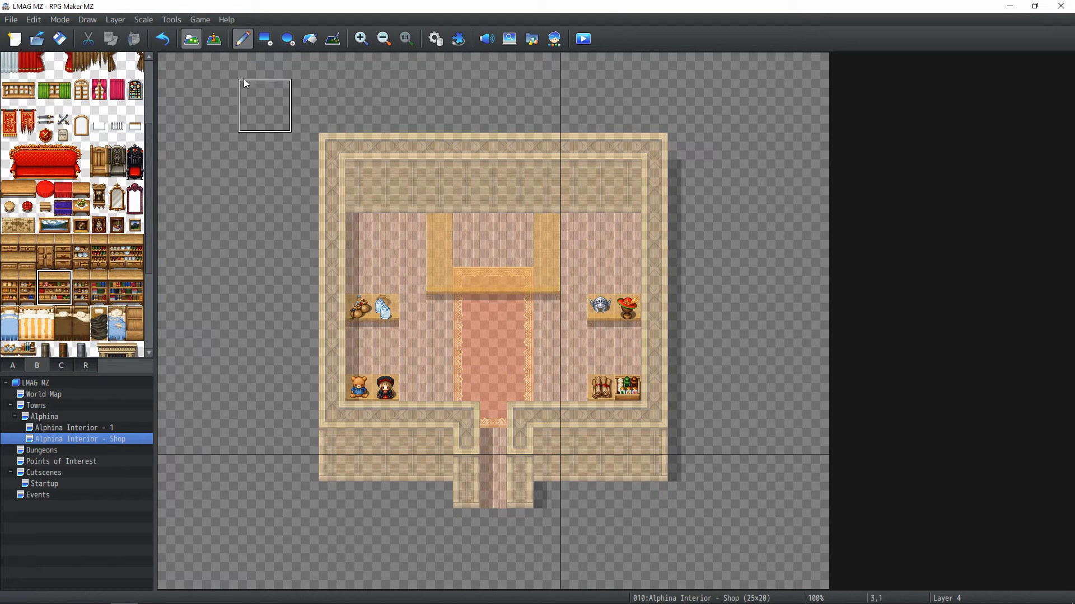
click(358, 202)
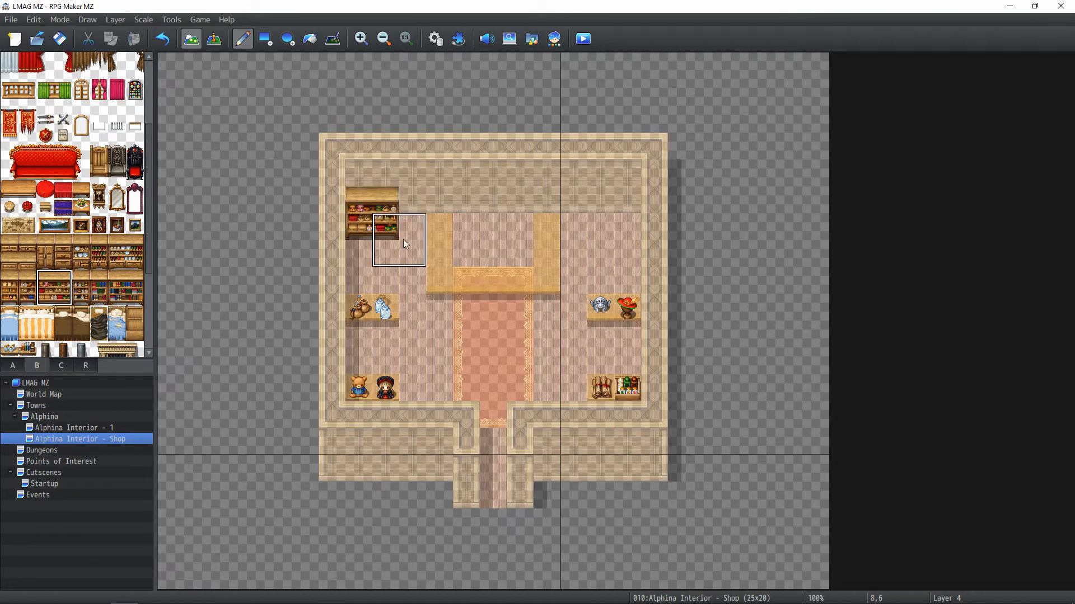
click(99, 261)
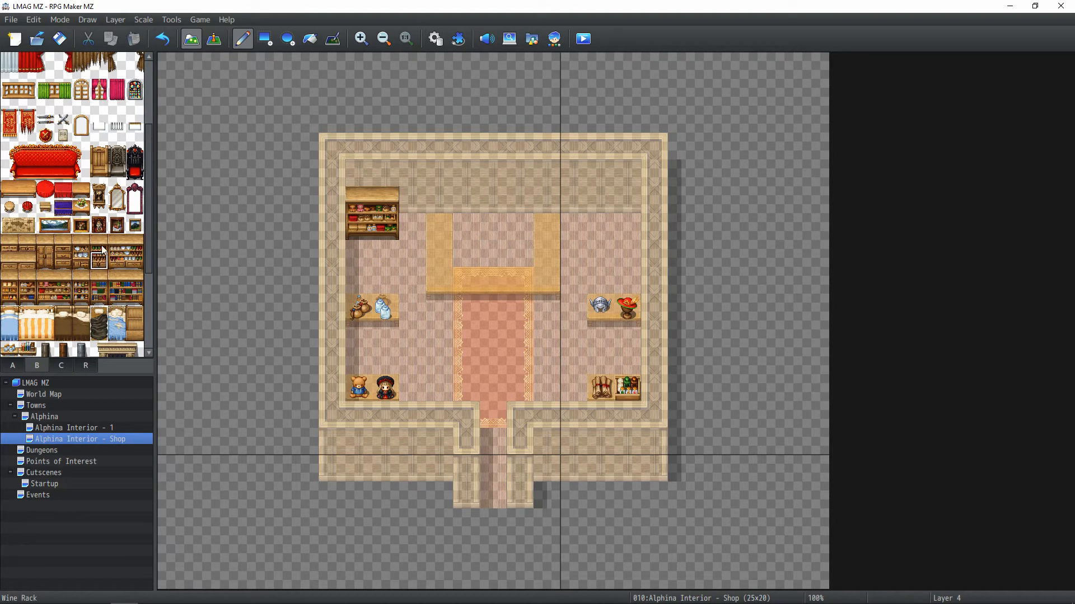
click(397, 204)
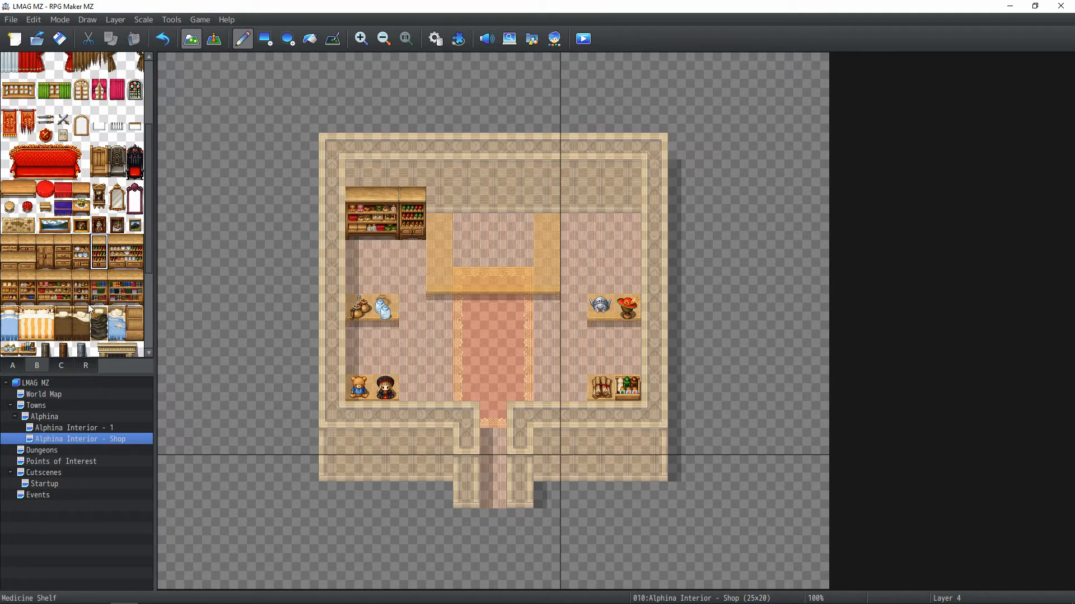
Try the orange Women's Clothing A stand on the floor near the back wall in the shop's upper-right corner
drag(123, 297, 135, 278)
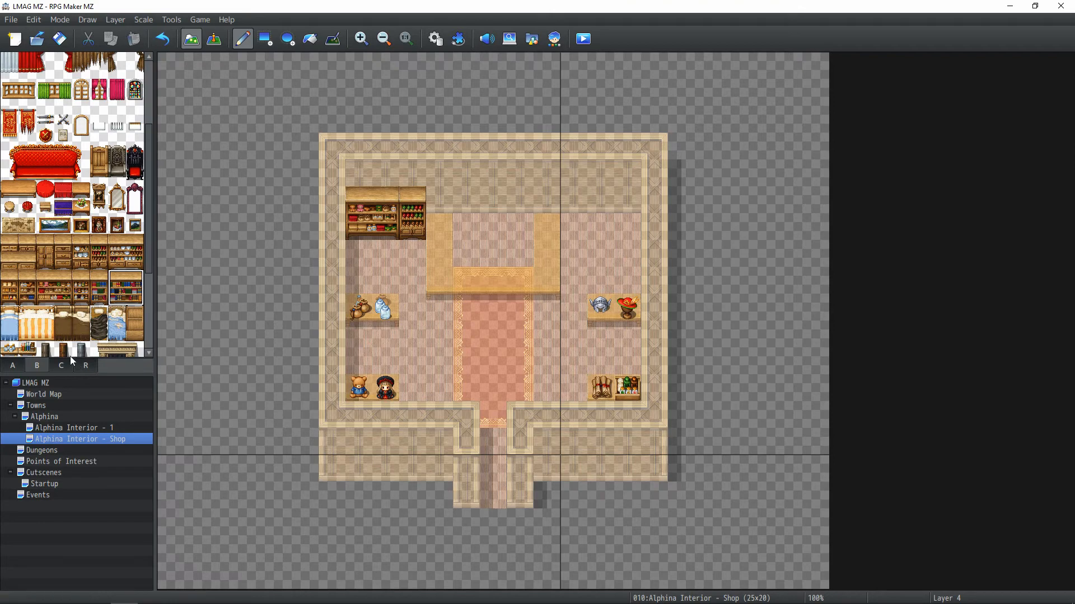
scroll(67, 314, down, 1)
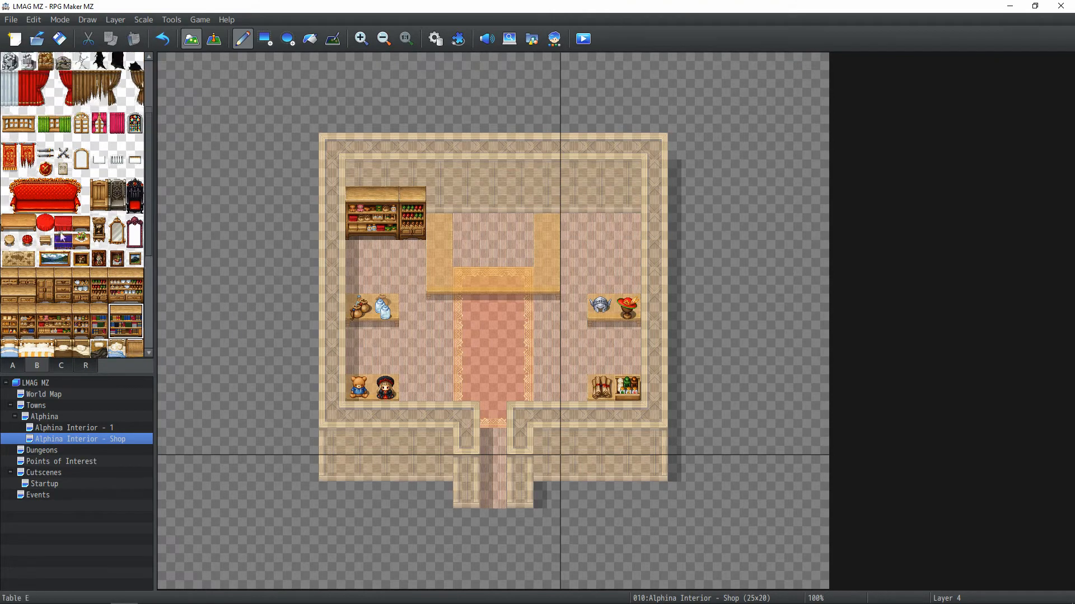
click(61, 366)
scroll(54, 288, down, 5)
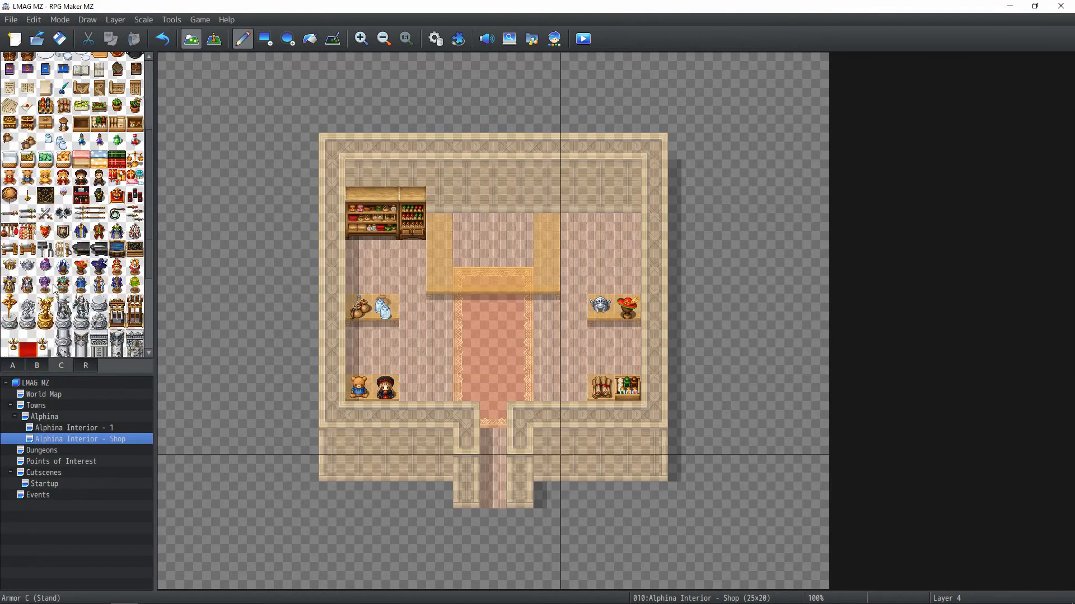
scroll(60, 287, down, 3)
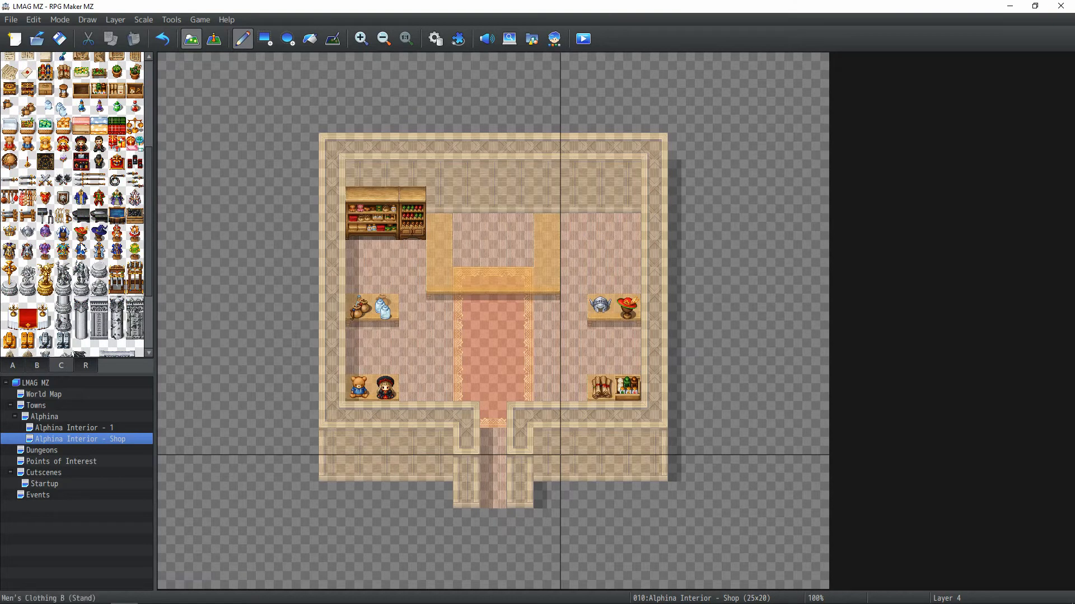
click(119, 234)
click(599, 225)
key(ctrl+z)
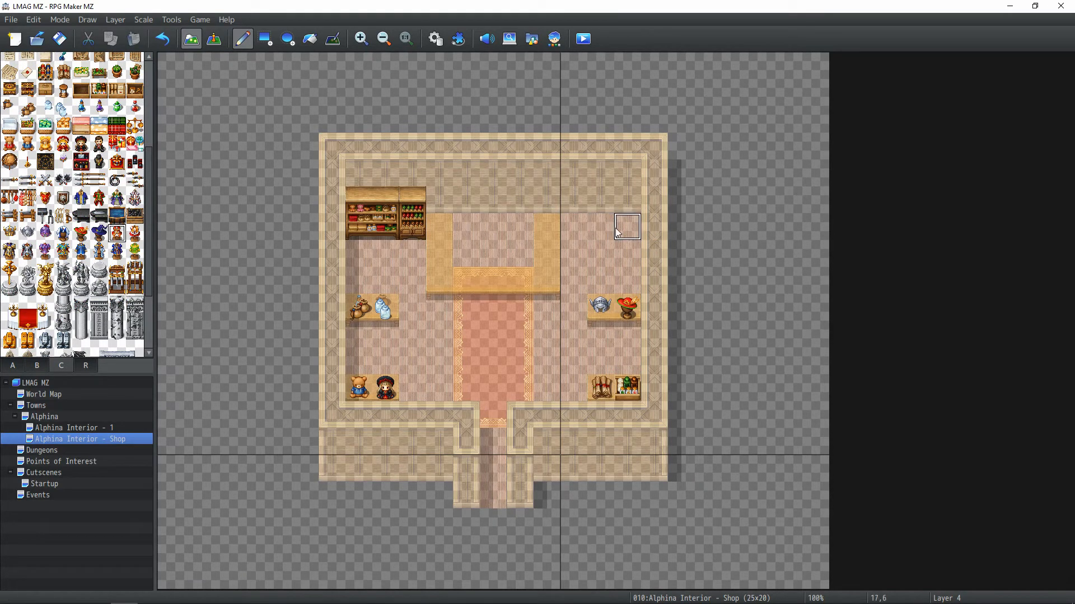
click(627, 225)
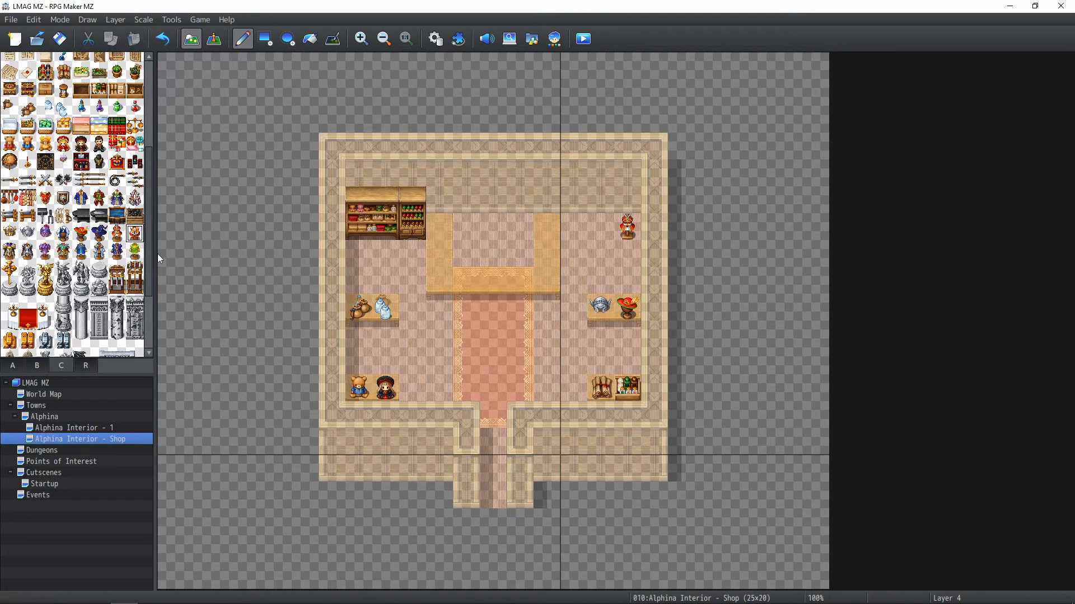
Place the red-and-white clothing stand in the shop's upper-right corner and an armor stand beside the counter's right arm
click(119, 252)
click(135, 233)
click(620, 228)
click(10, 252)
click(571, 226)
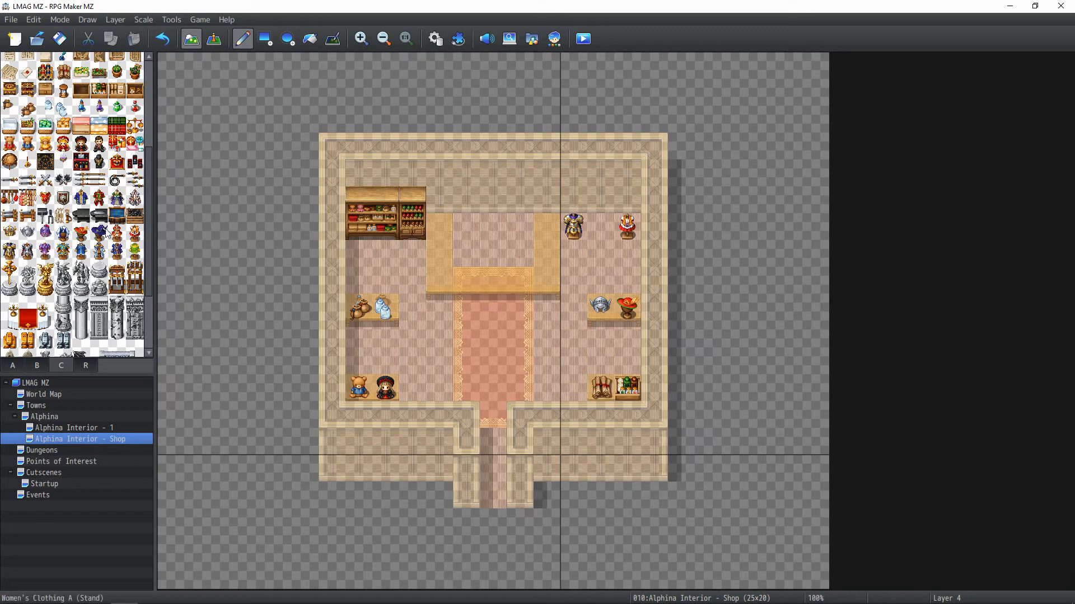
scroll(88, 127, up, 3)
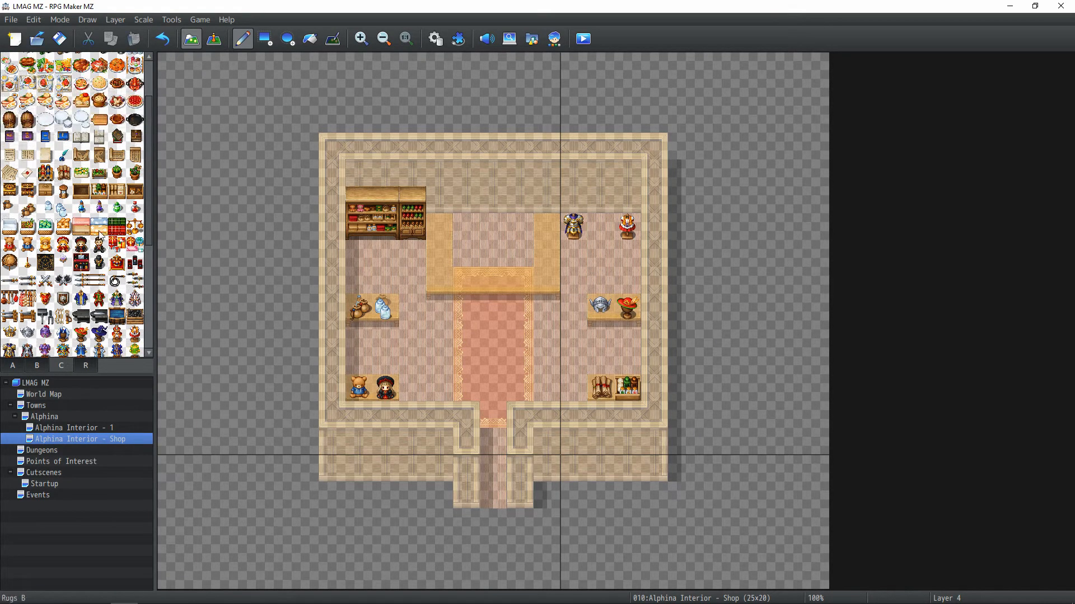
Place a two-tile-wide bookshelf against the back wall behind the counter, with a low wooden cabinet directly to its left
scroll(44, 330, down, 5)
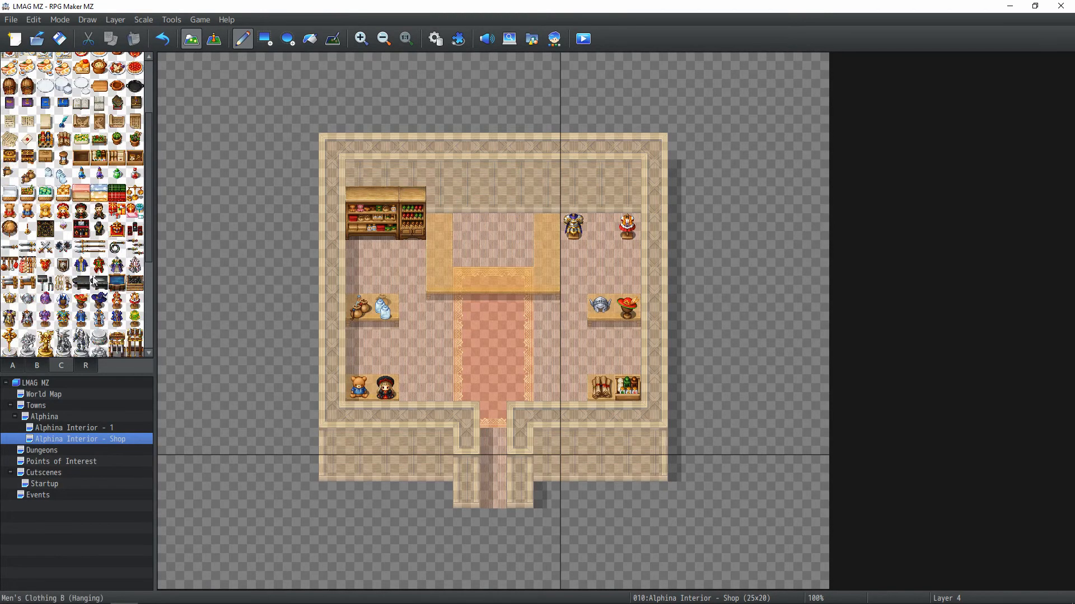
scroll(84, 279, up, 5)
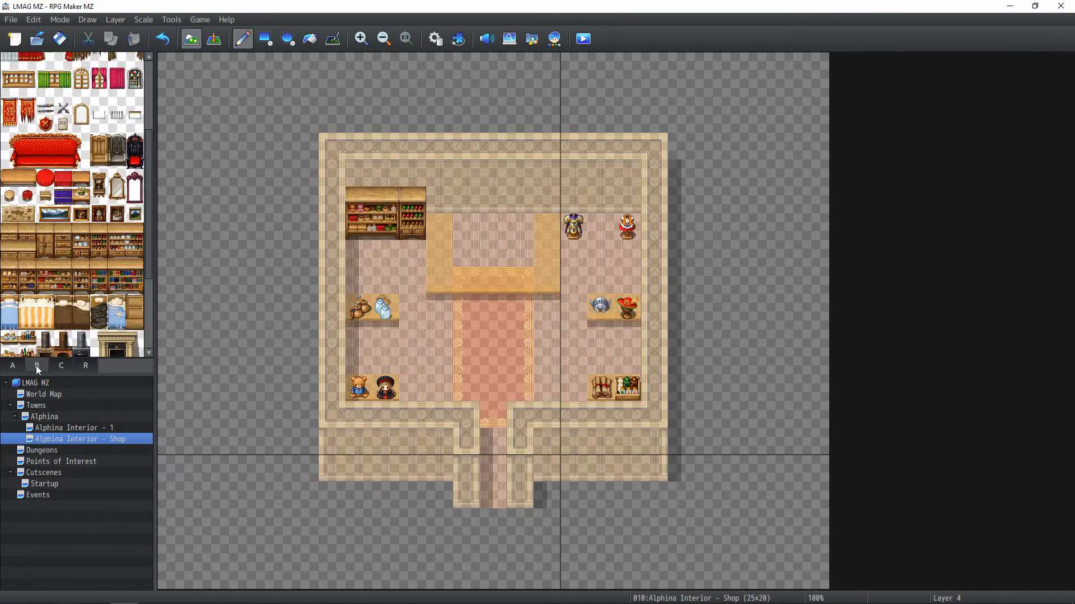
drag(123, 285, 137, 268)
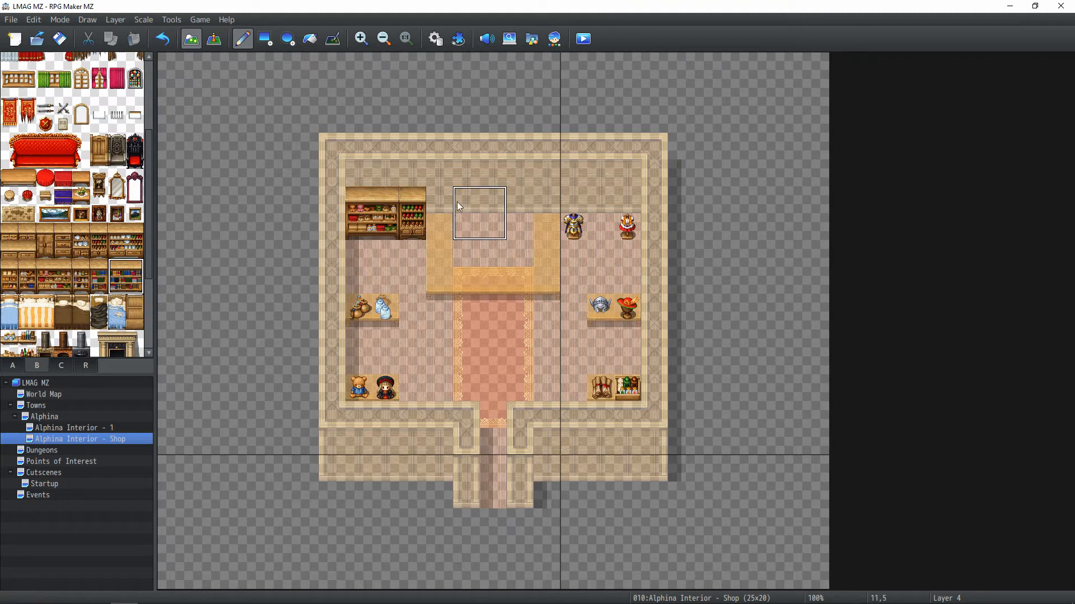
drag(504, 212, 519, 224)
key(ctrl+z)
click(499, 206)
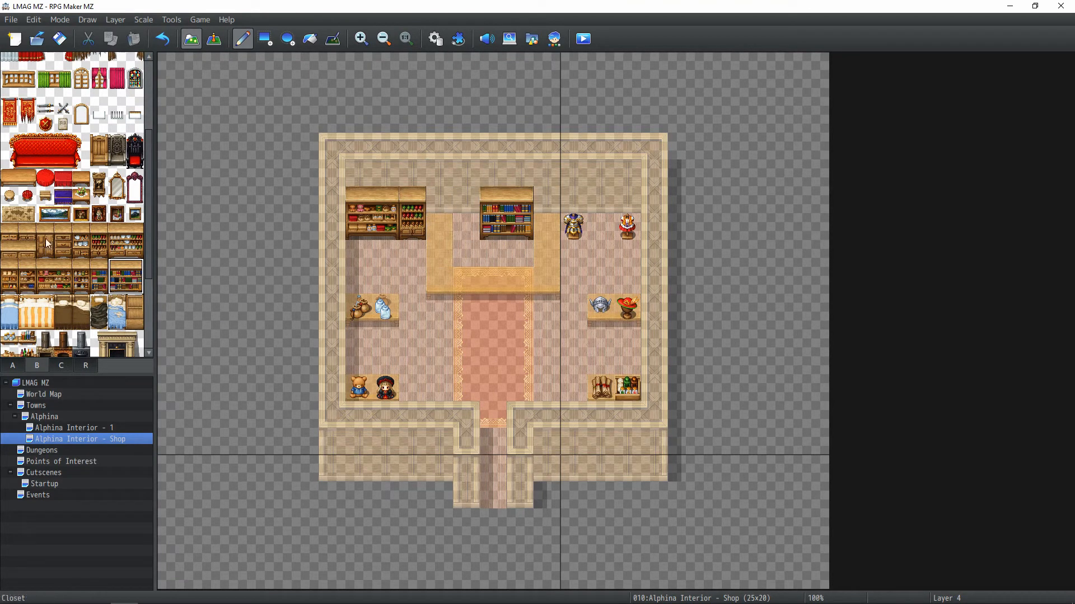
click(24, 240)
click(457, 232)
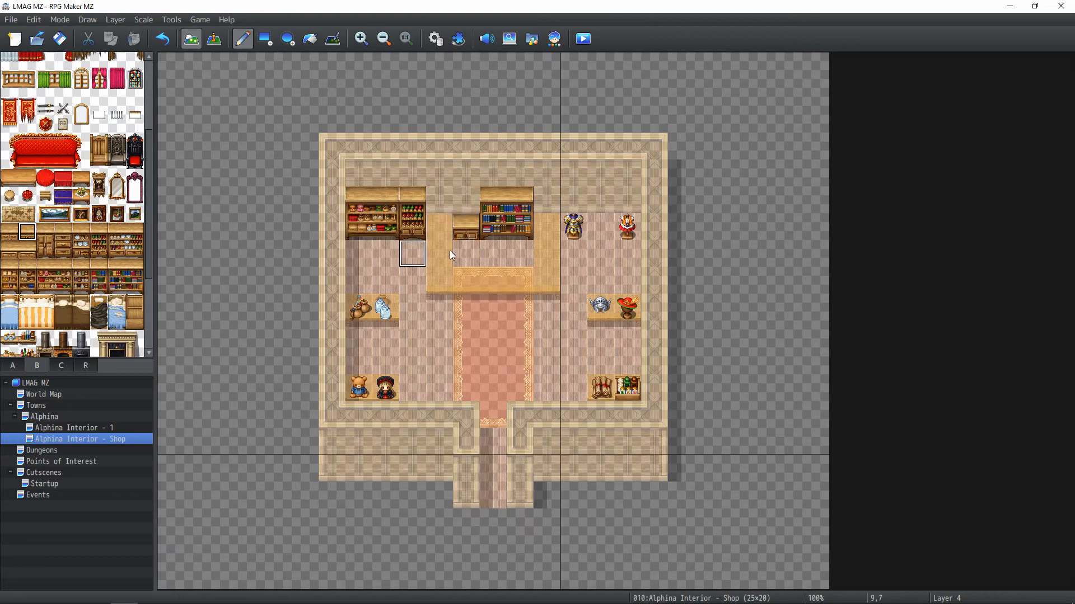
Switch to Layer 3 and place red-curtained windows on the back wall, one above the low cabinet, one between the armor and clothing stands
click(60, 366)
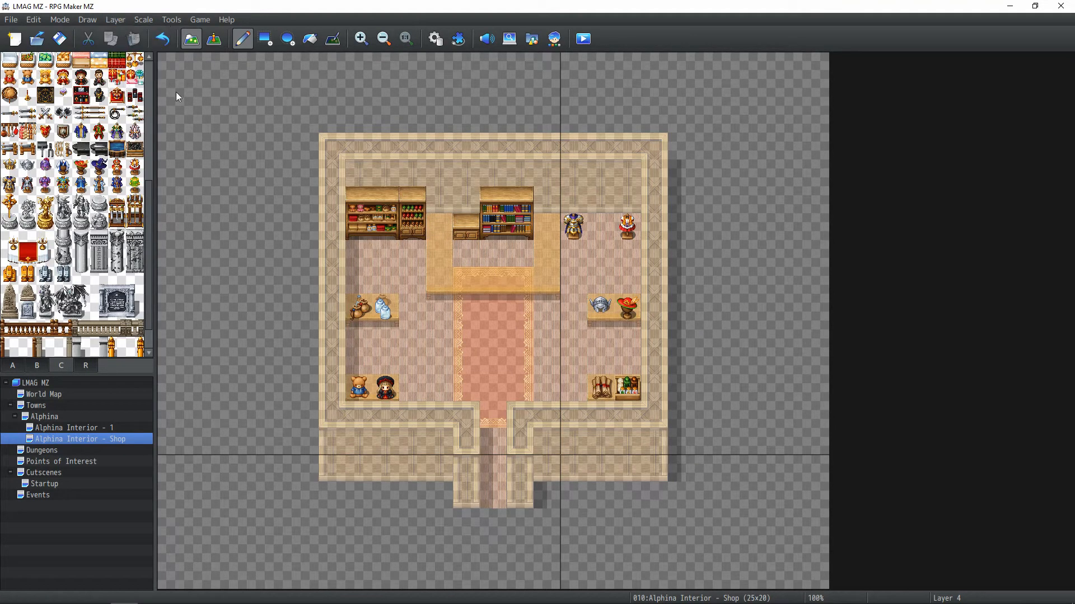
click(116, 19)
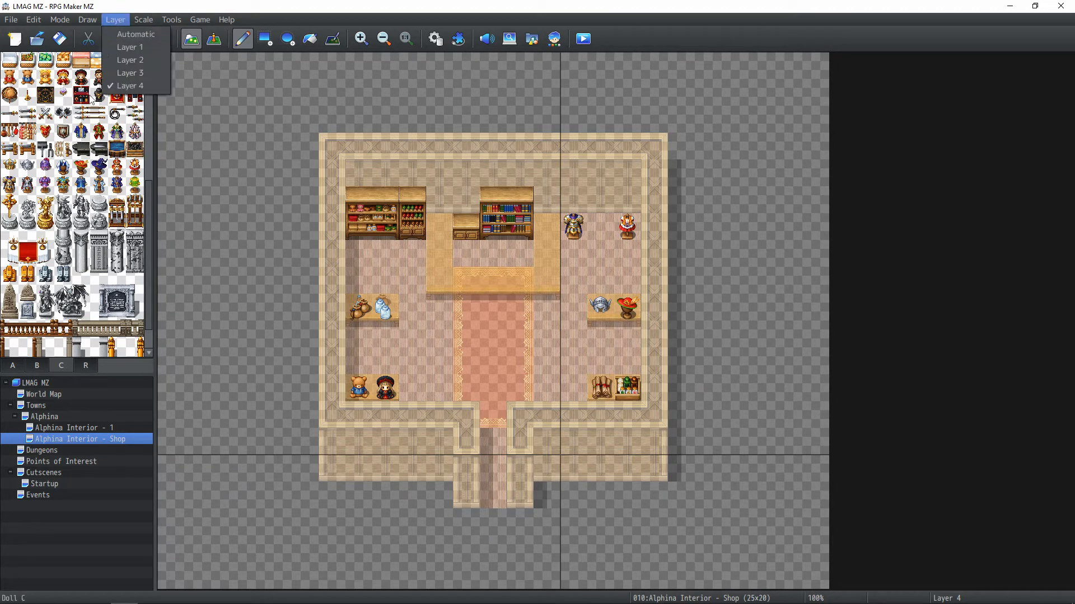
click(126, 70)
scroll(46, 277, up, 5)
scroll(46, 277, up, 2)
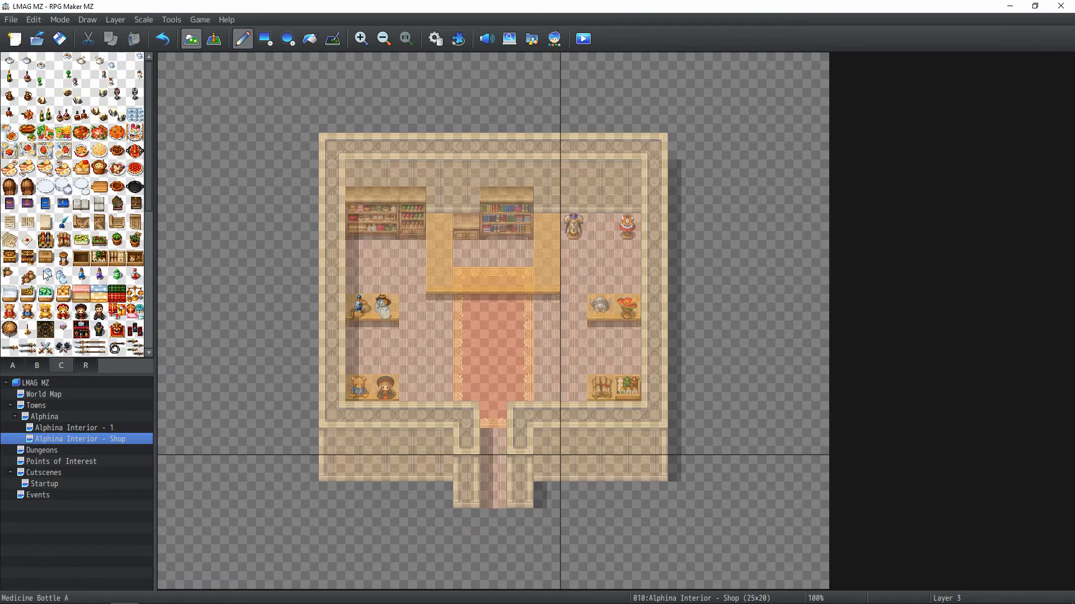
scroll(63, 234, up, 1)
click(35, 367)
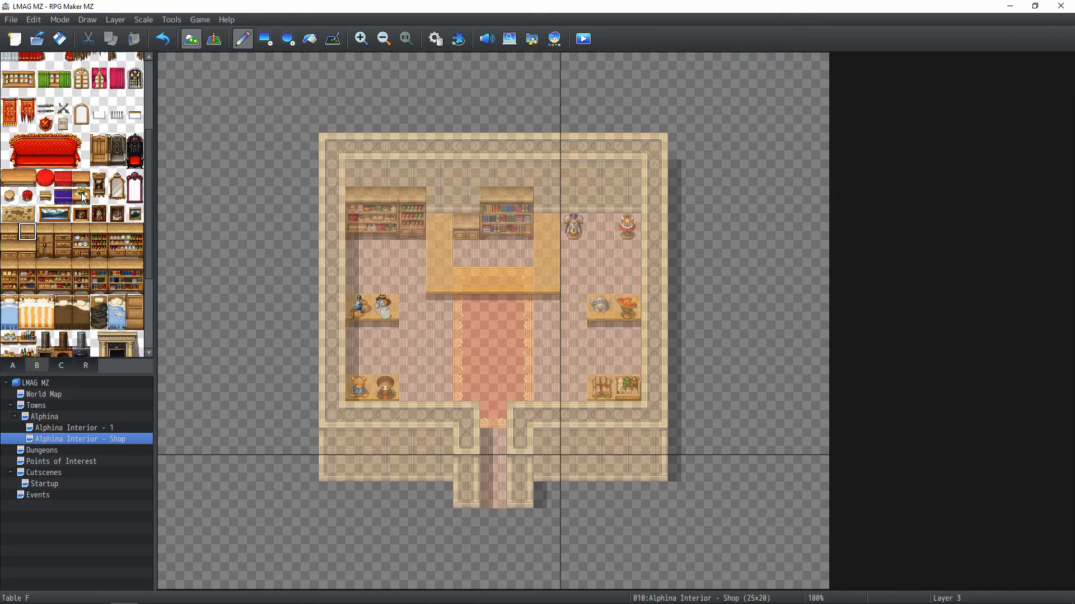
scroll(99, 206, up, 3)
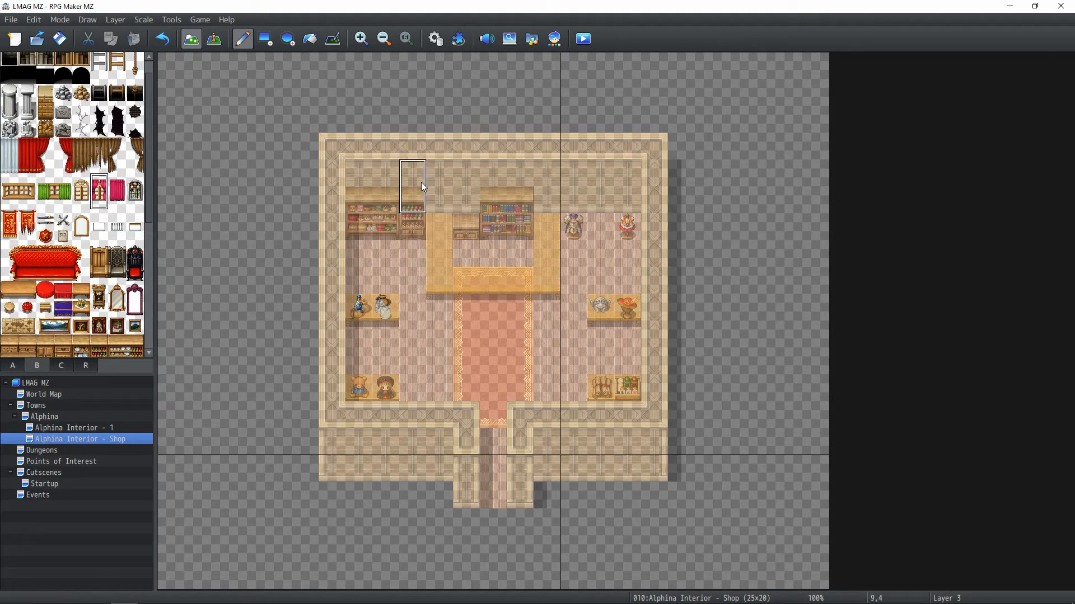
click(454, 175)
click(592, 174)
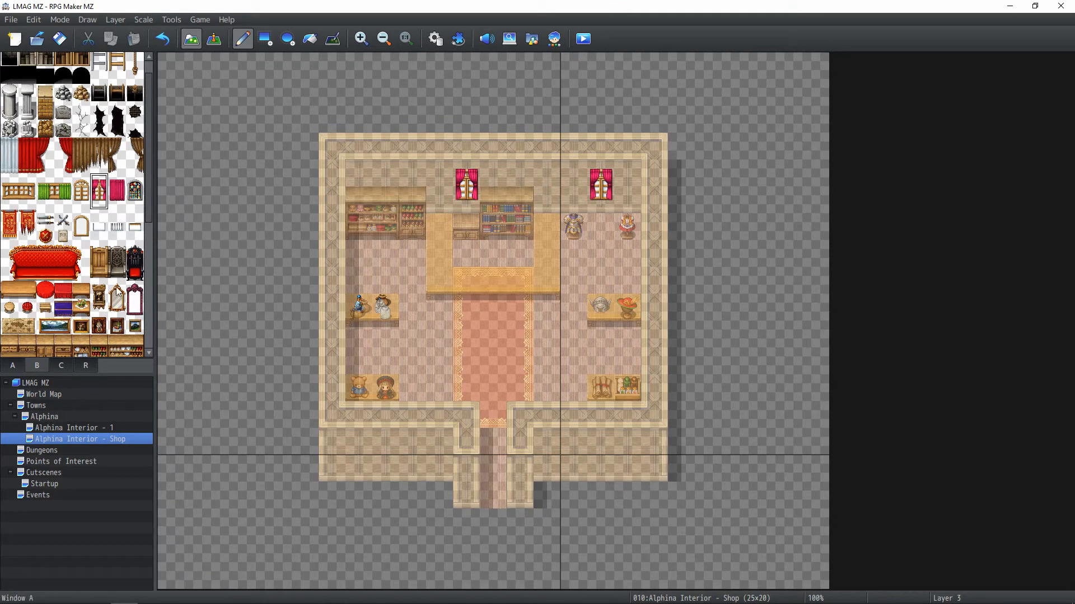
Place the horizontal sword stand on the middle tile of the counter's right arm
right_click(436, 232)
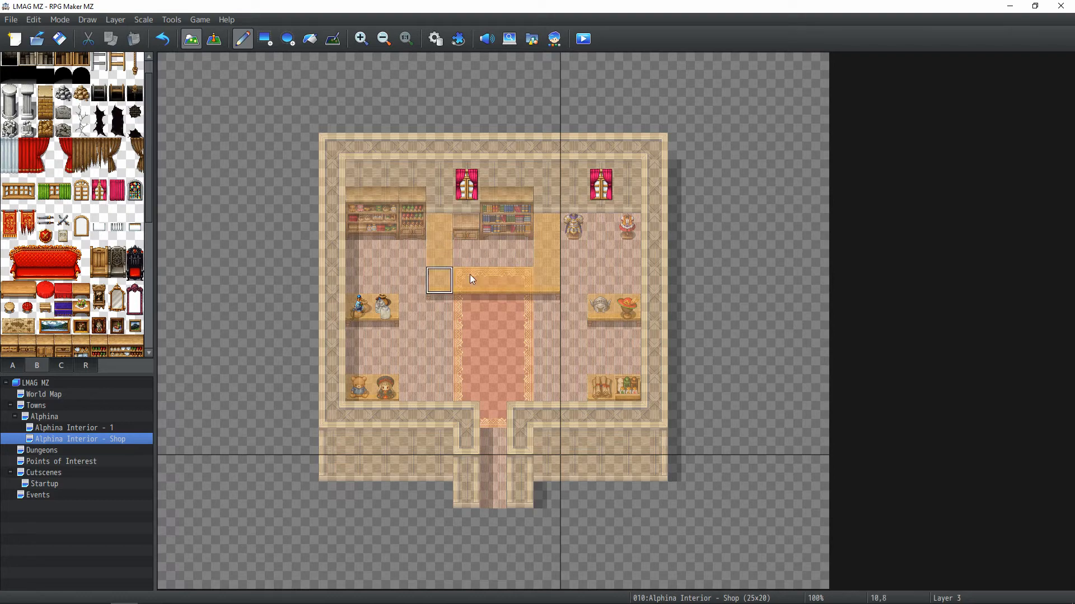
click(545, 273)
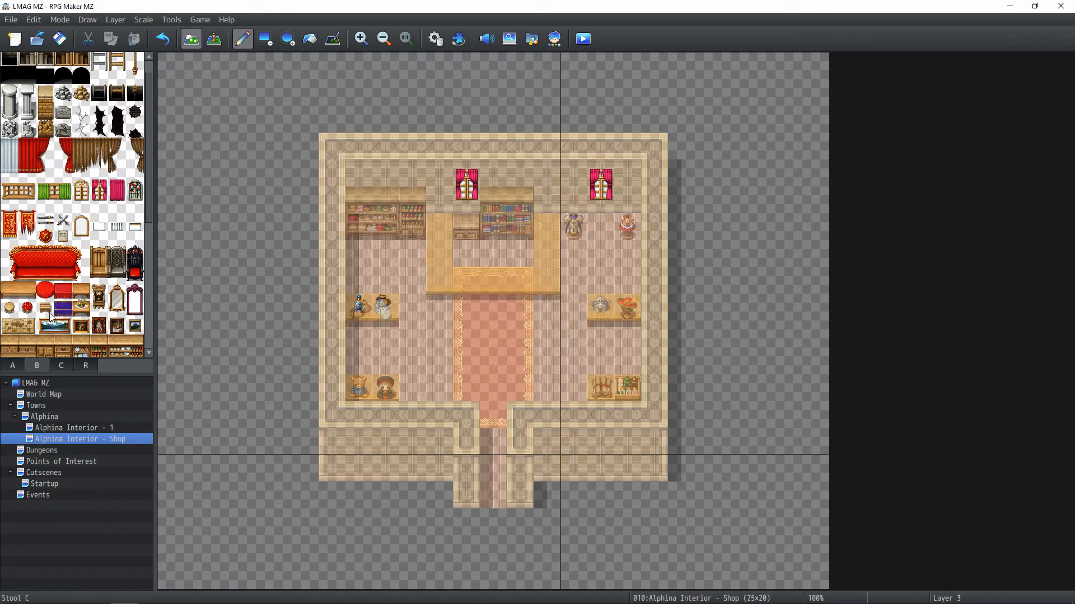
click(60, 366)
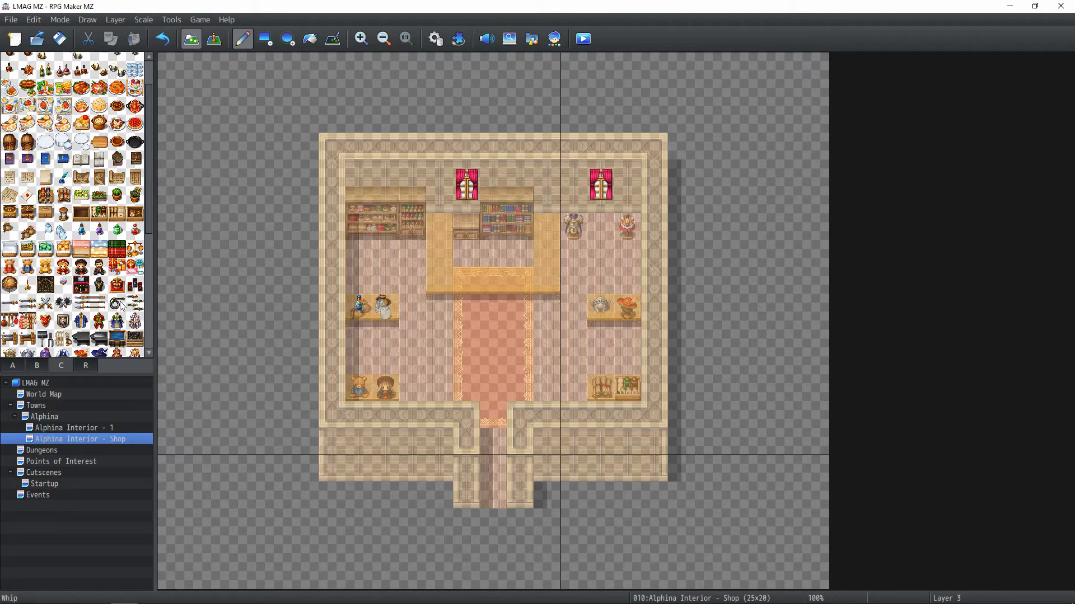
click(9, 338)
click(540, 261)
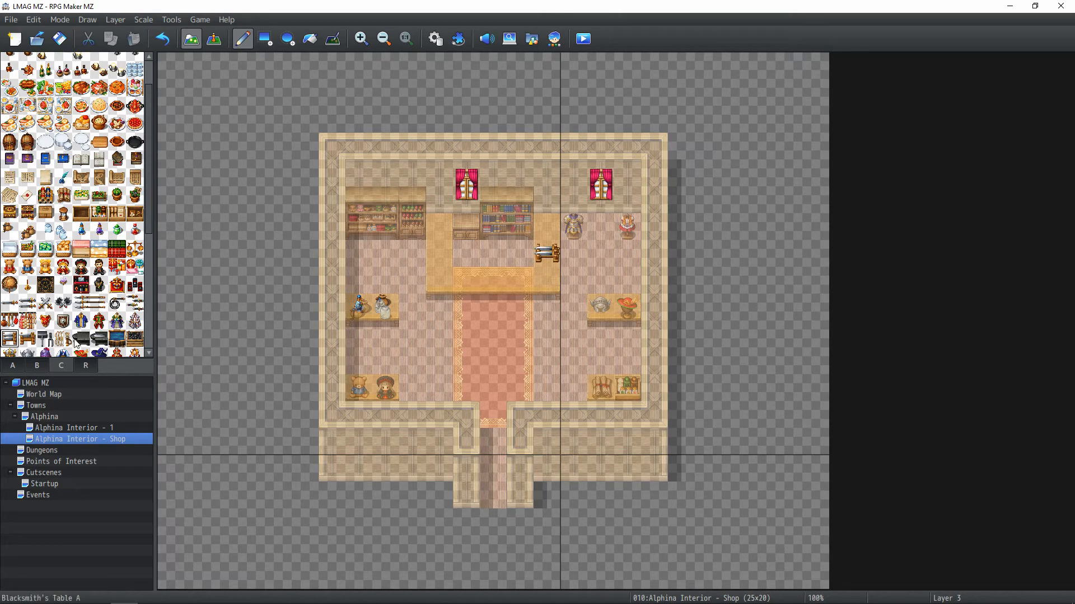
Place the black necklace bust on the back end of the counter's left arm
scroll(84, 269, down, 1)
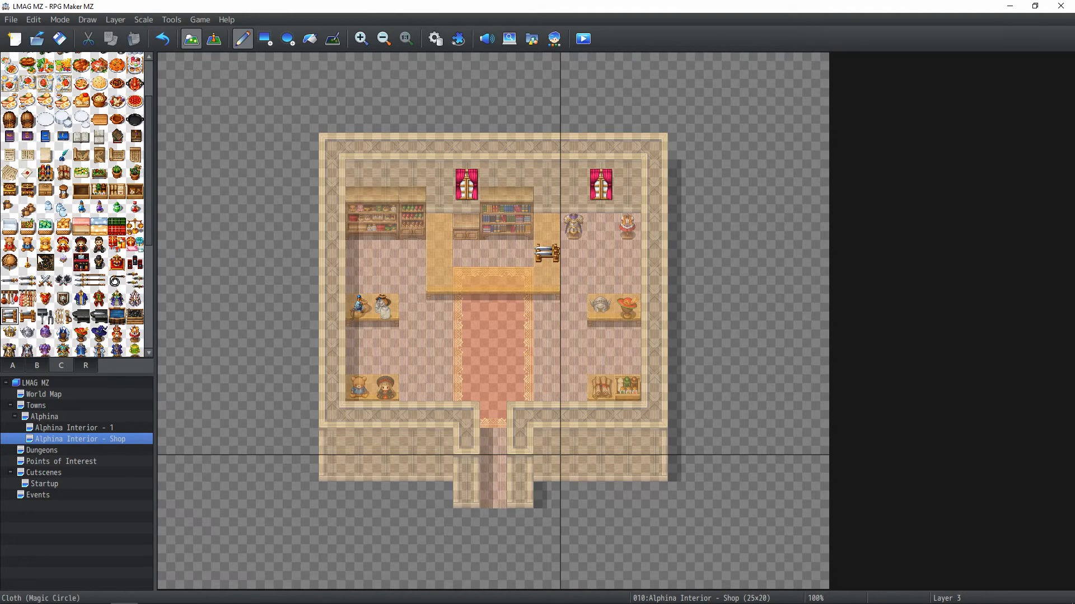
click(83, 265)
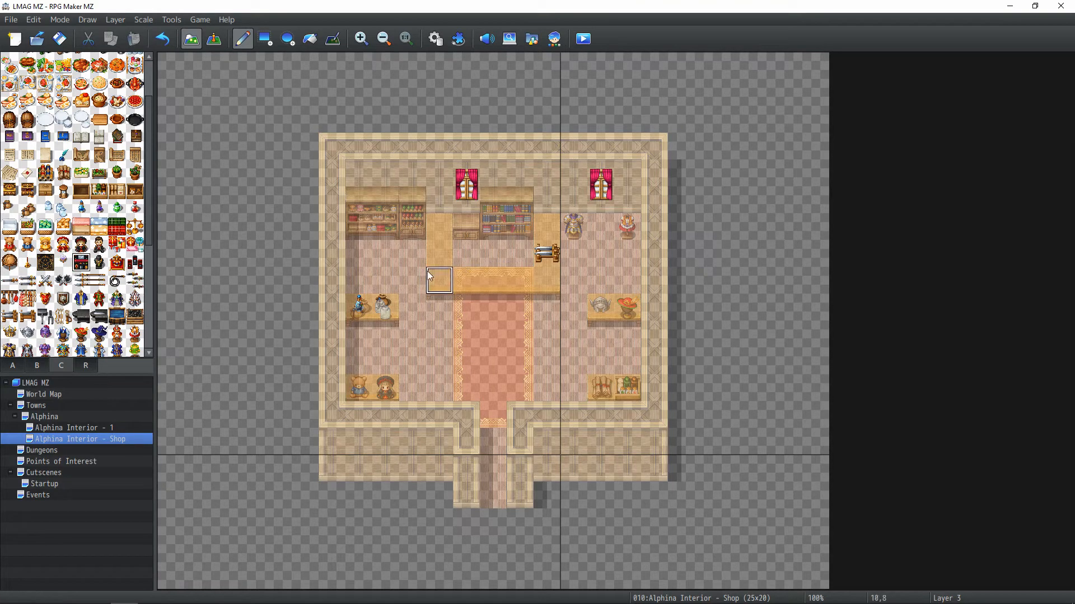
click(439, 280)
key(ctrl+z)
click(100, 264)
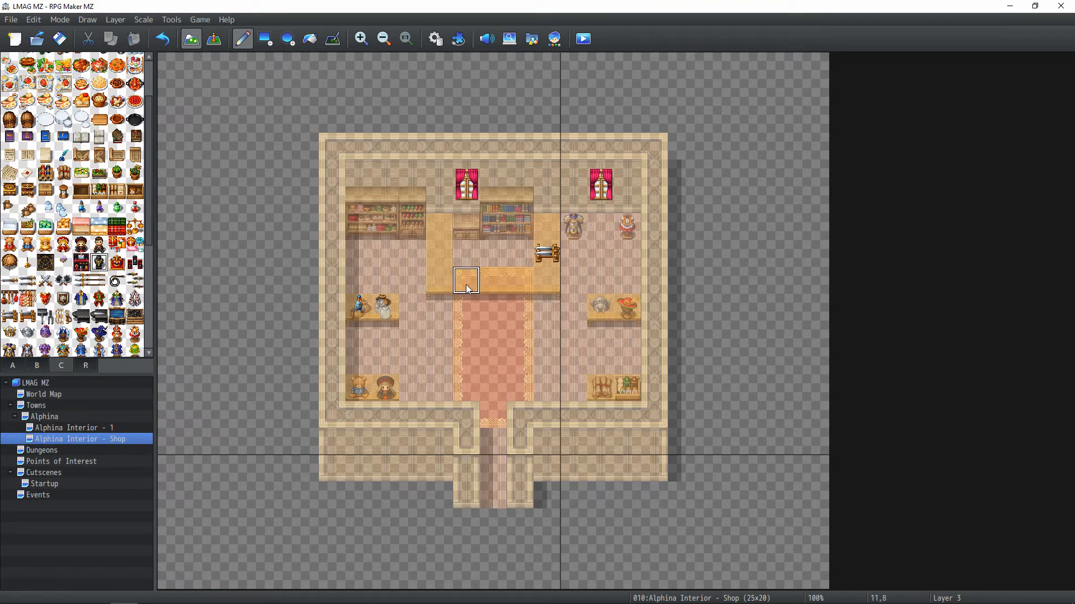
click(449, 285)
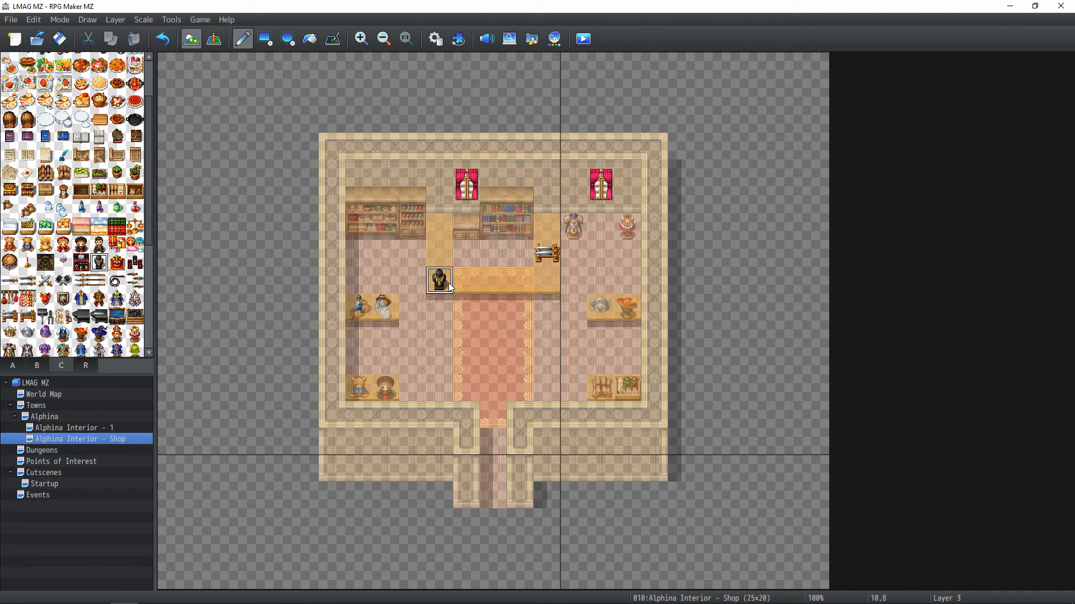
click(446, 239)
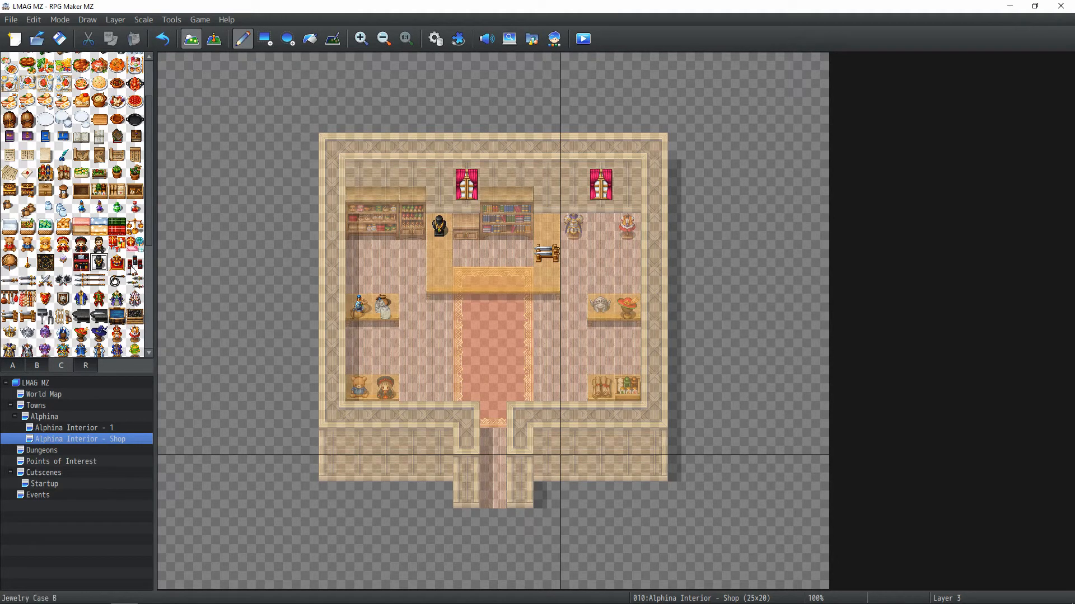
Place Jewelry Case B on the front counter, one tile in from its left corner
click(134, 263)
click(443, 258)
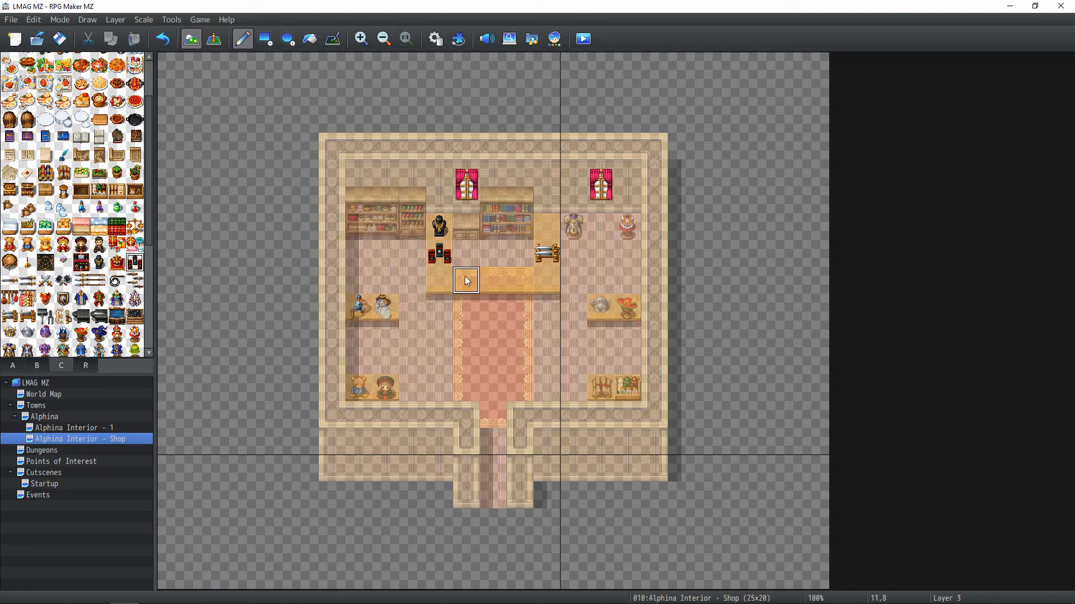
key(ctrl+z)
click(466, 279)
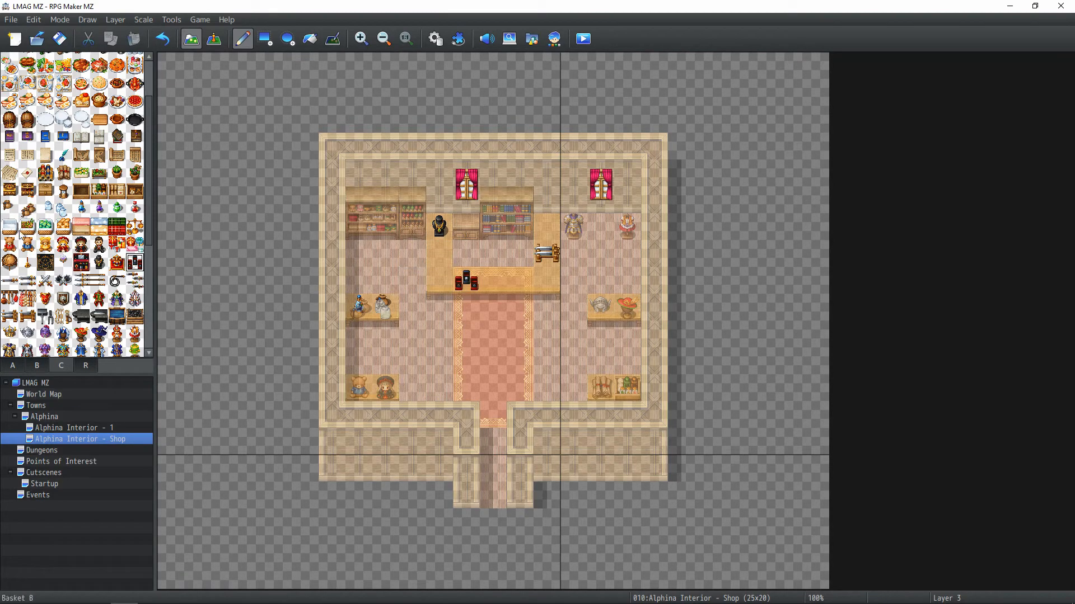
Place an open book on the center tile of the front counter, directly beside the jewelry case
scroll(20, 235, up, 2)
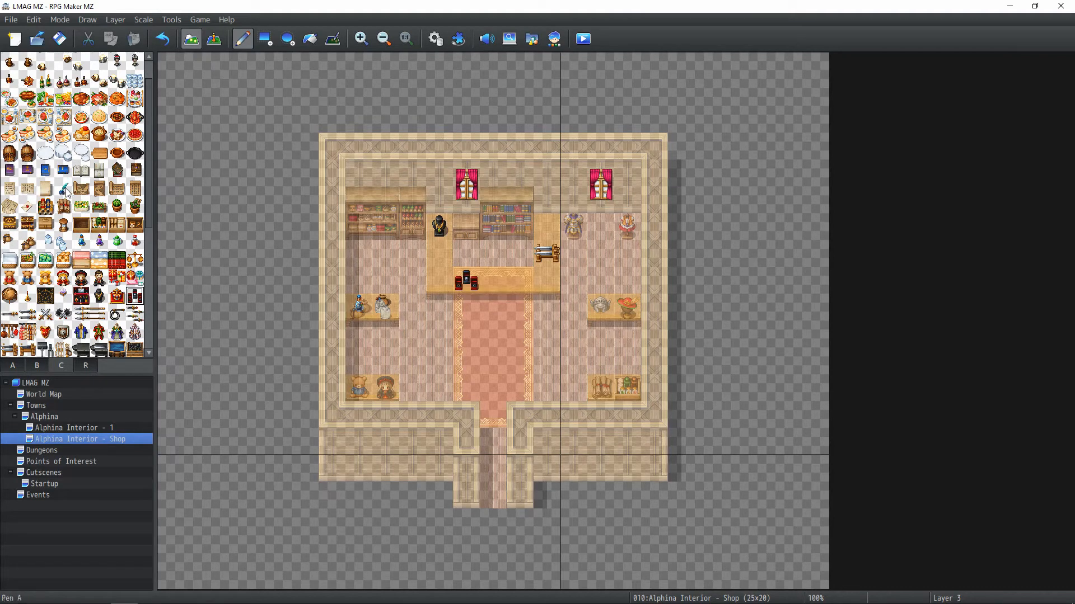
scroll(83, 207, up, 2)
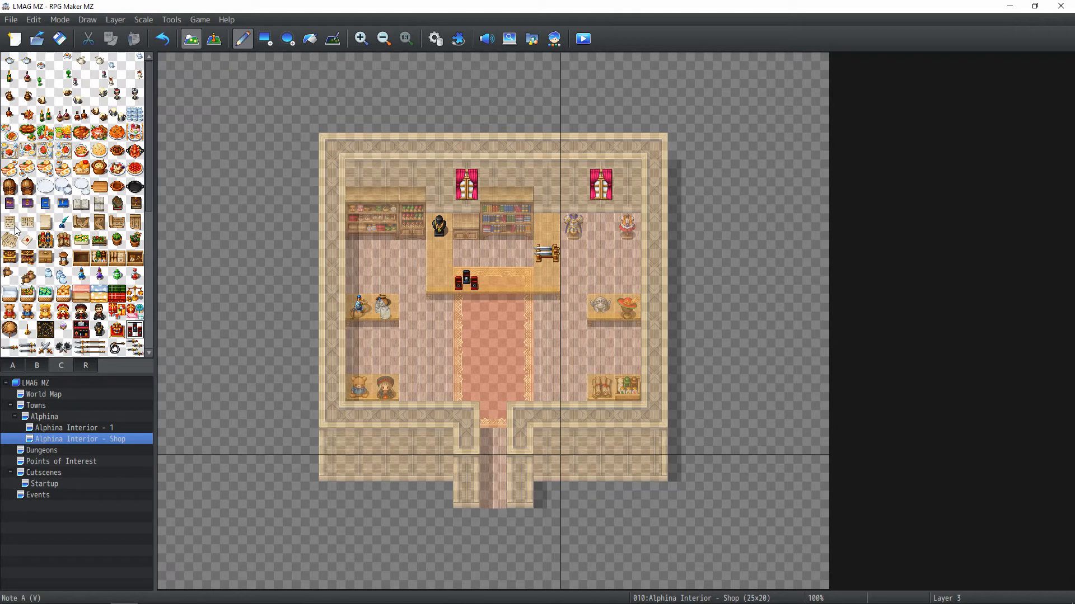
click(85, 210)
click(493, 279)
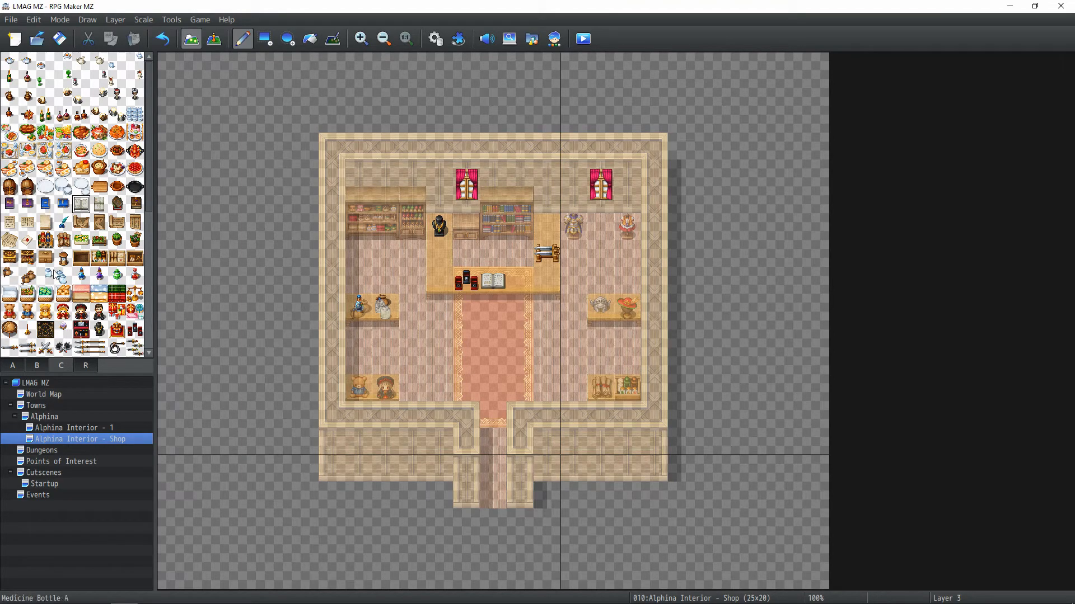
Place a candlestick on the counter's front-right corner and a wooden case on the back end of its right arm
scroll(87, 250, down, 3)
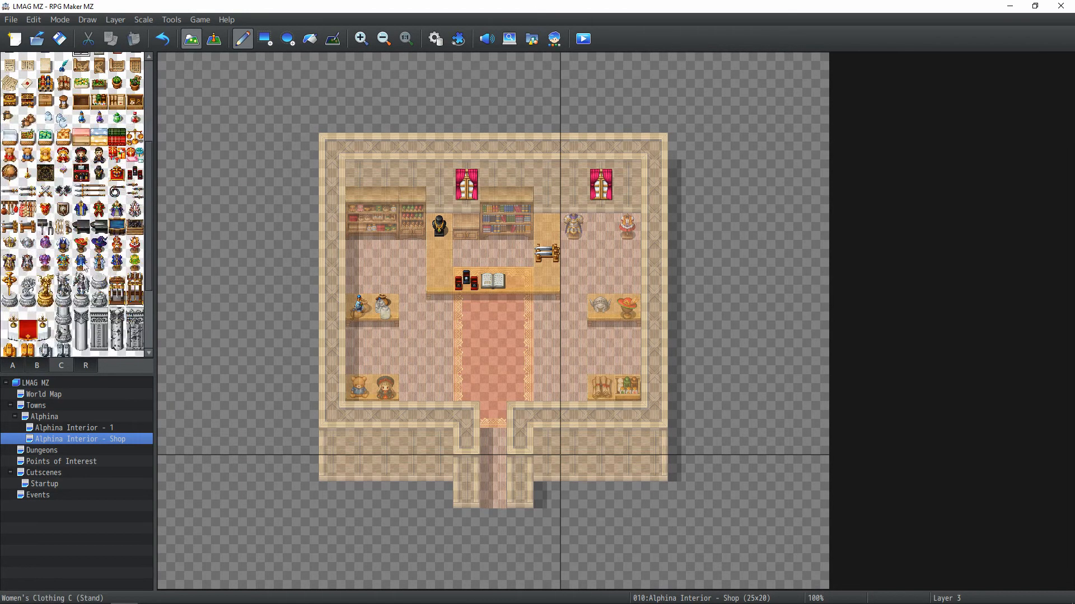
scroll(92, 305, down, 2)
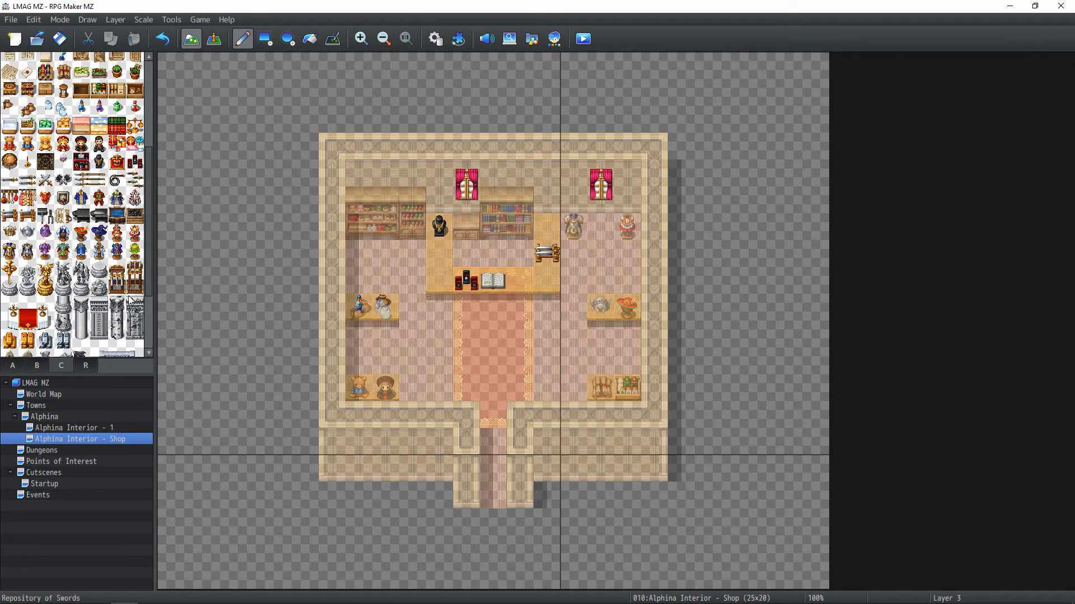
scroll(71, 207, up, 3)
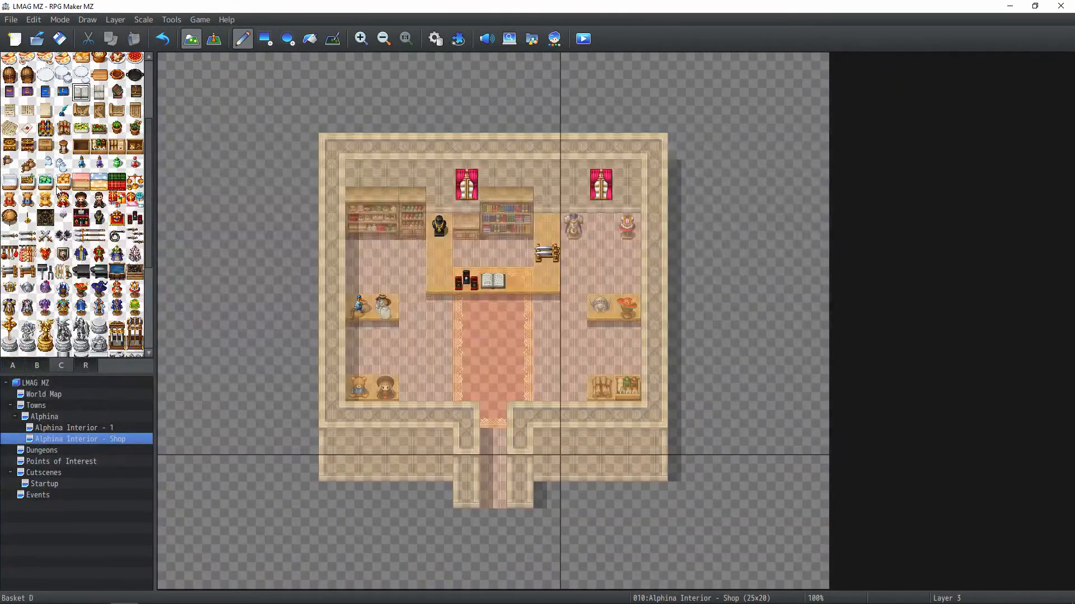
scroll(72, 203, down, 1)
scroll(78, 252, down, 1)
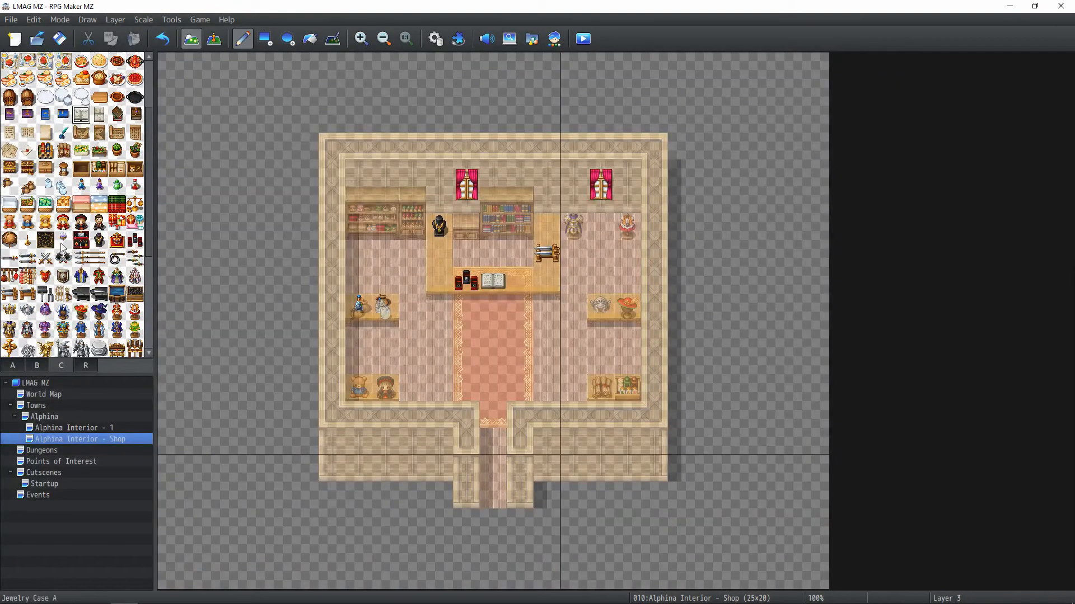
click(30, 240)
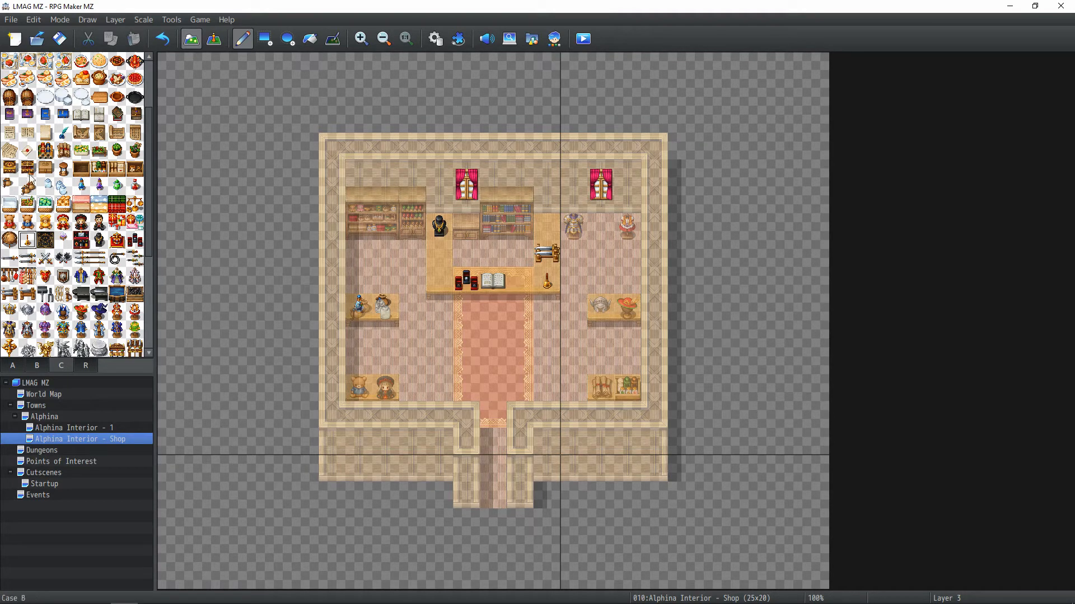
click(48, 170)
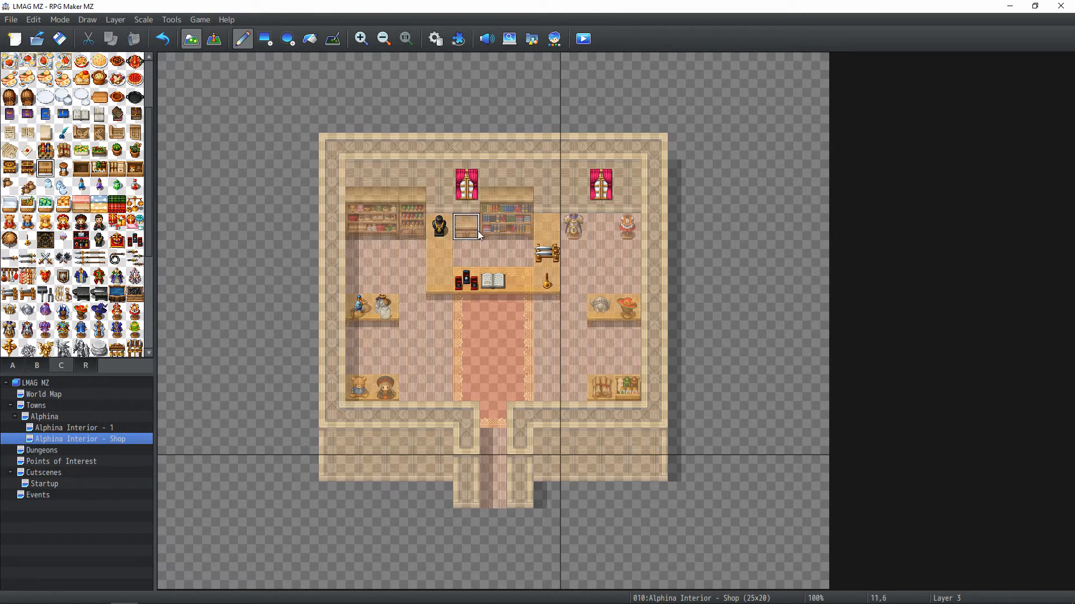
click(547, 226)
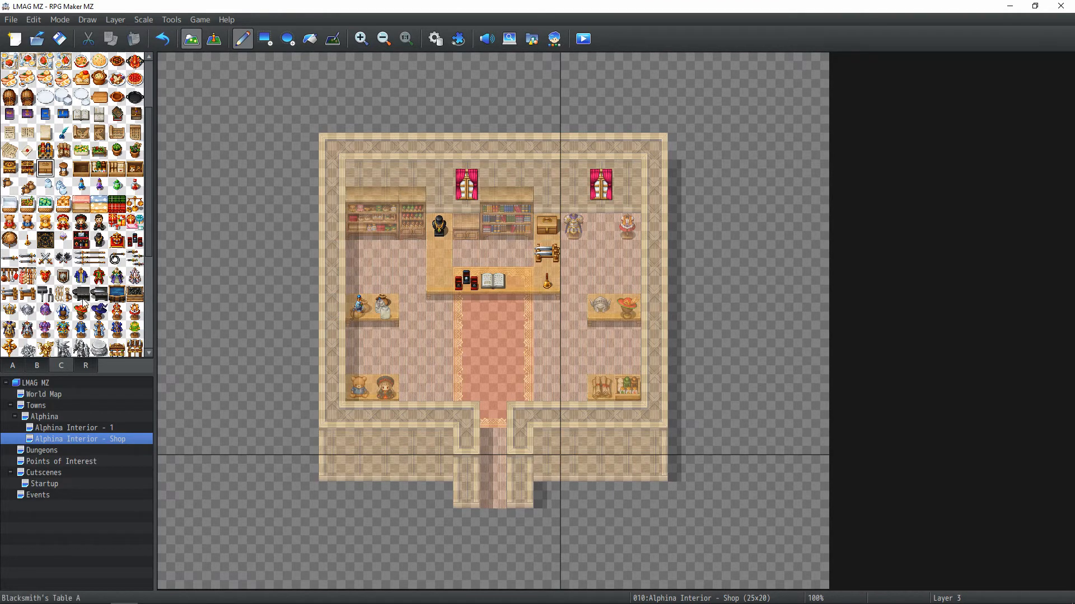
Move the jewelry case to the middle of the counter's left arm and the candlestick to the tile left of the open book
right_click(473, 287)
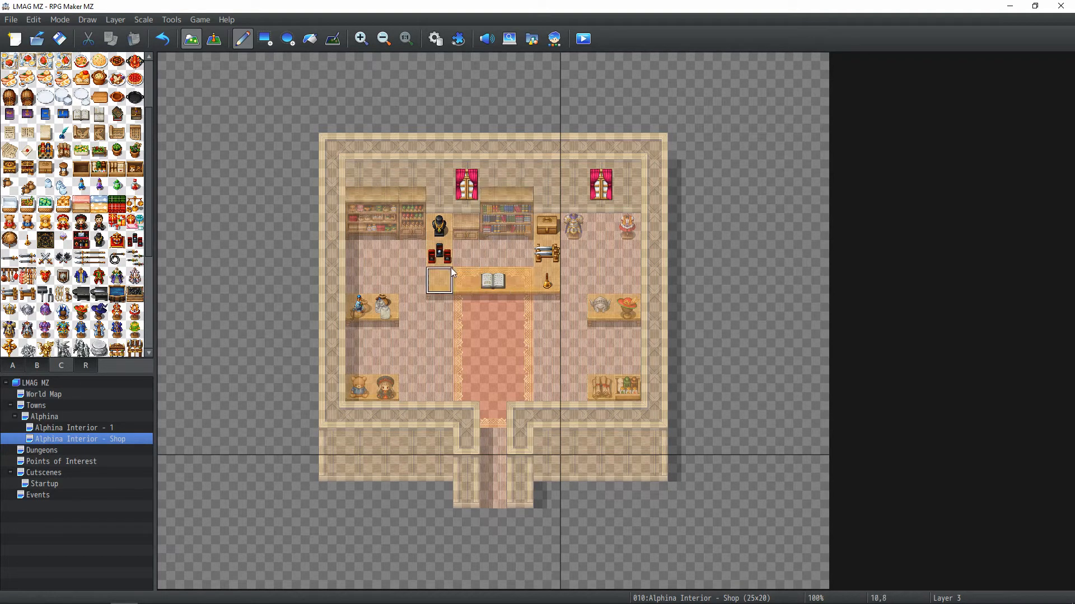
click(476, 282)
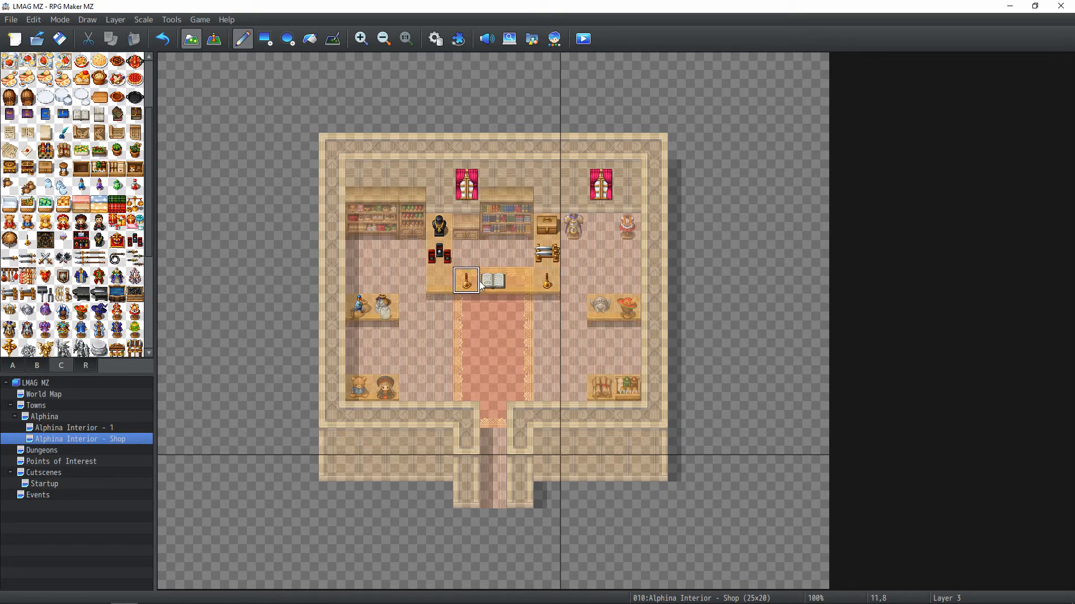
right_click(531, 283)
click(548, 283)
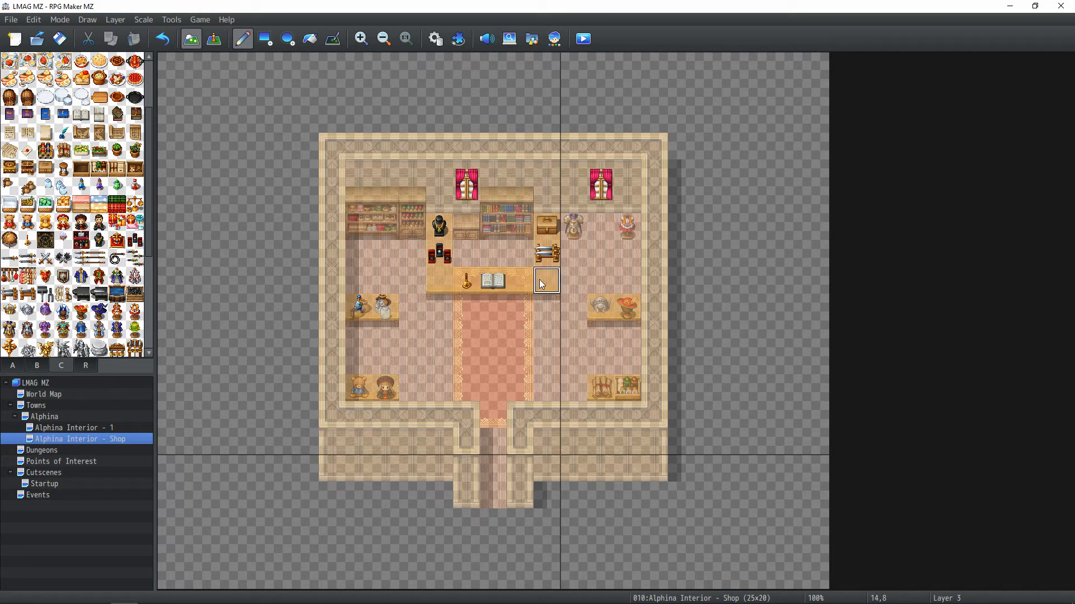
Place a round wooden stool behind the front counter, directly behind the open book
click(43, 367)
scroll(56, 265, down, 2)
click(12, 244)
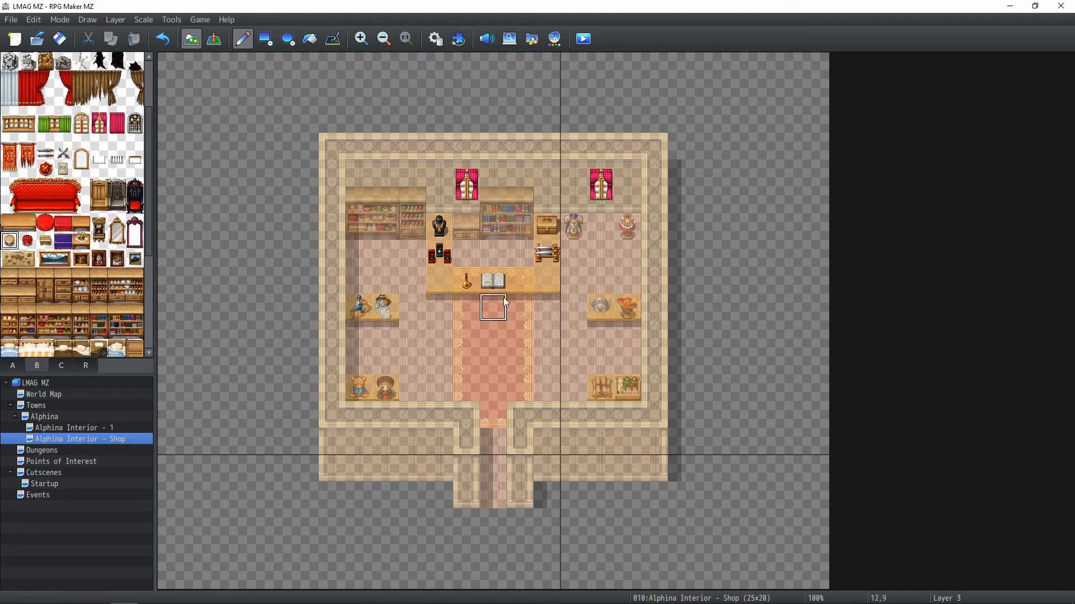
click(493, 252)
click(214, 40)
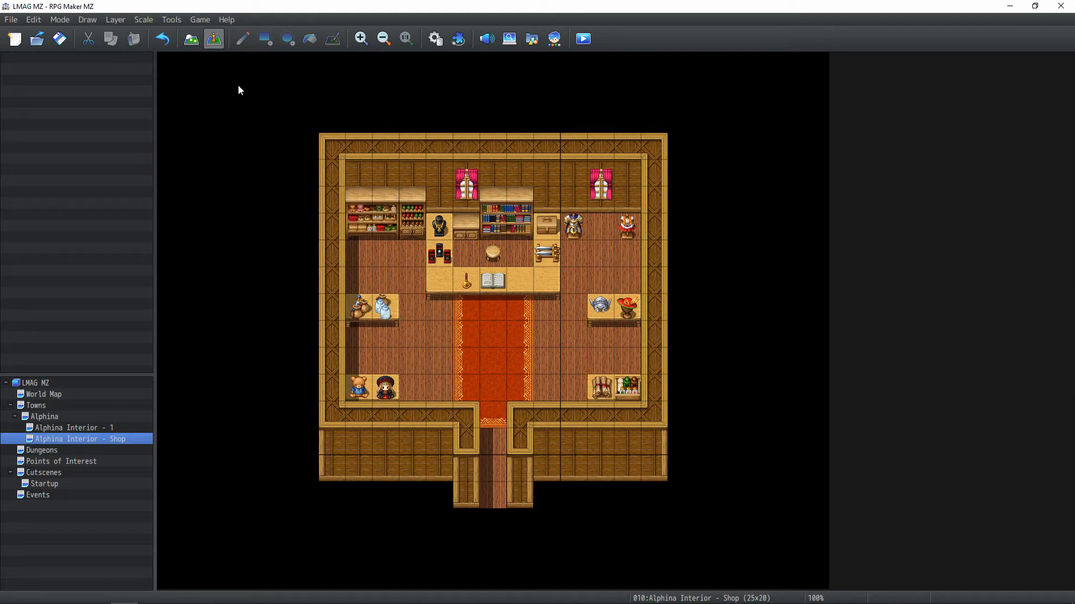
click(200, 41)
Hang the two-tile-wide spear rack on the back wall, just left of the right window
scroll(90, 266, up, 2)
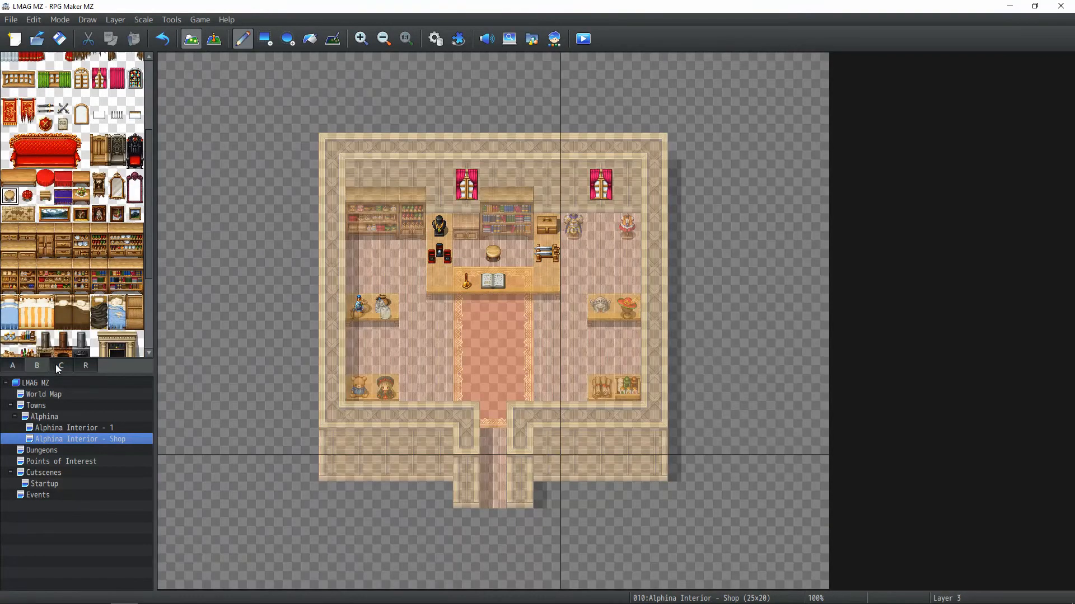
scroll(89, 266, down, 2)
drag(81, 203, 99, 202)
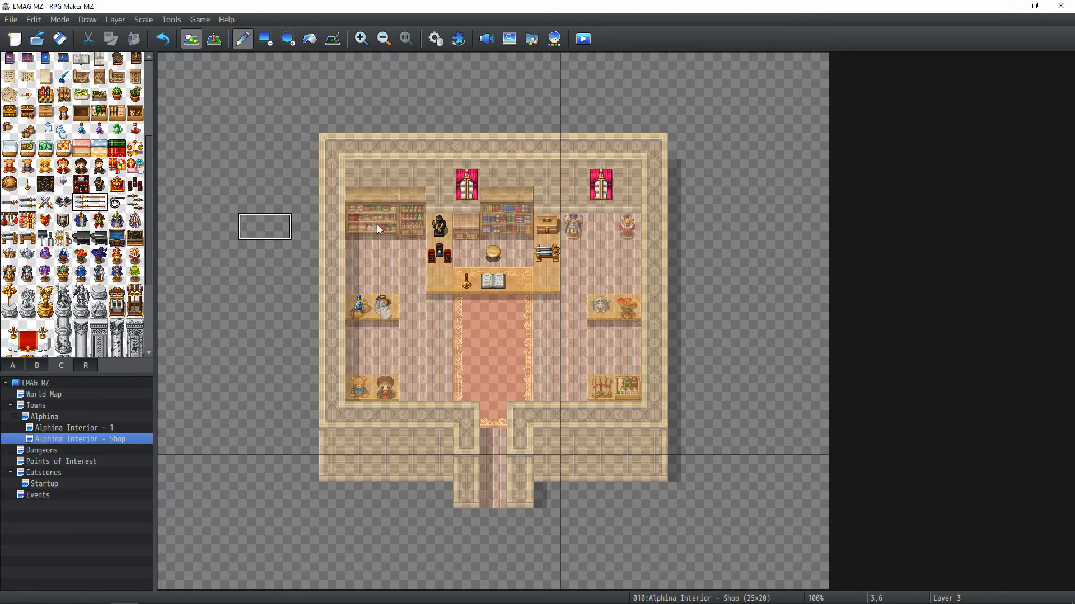
click(544, 185)
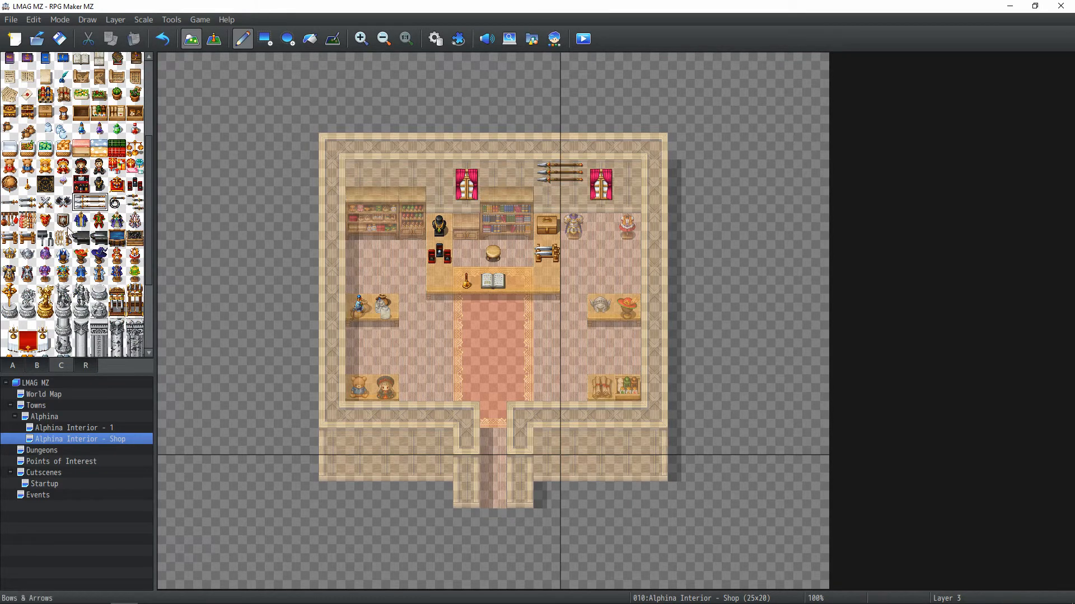
Decorate the back wall with a shield left of the left window, crossed axes beside the spears, and silver armor right of the right window
click(63, 222)
click(439, 173)
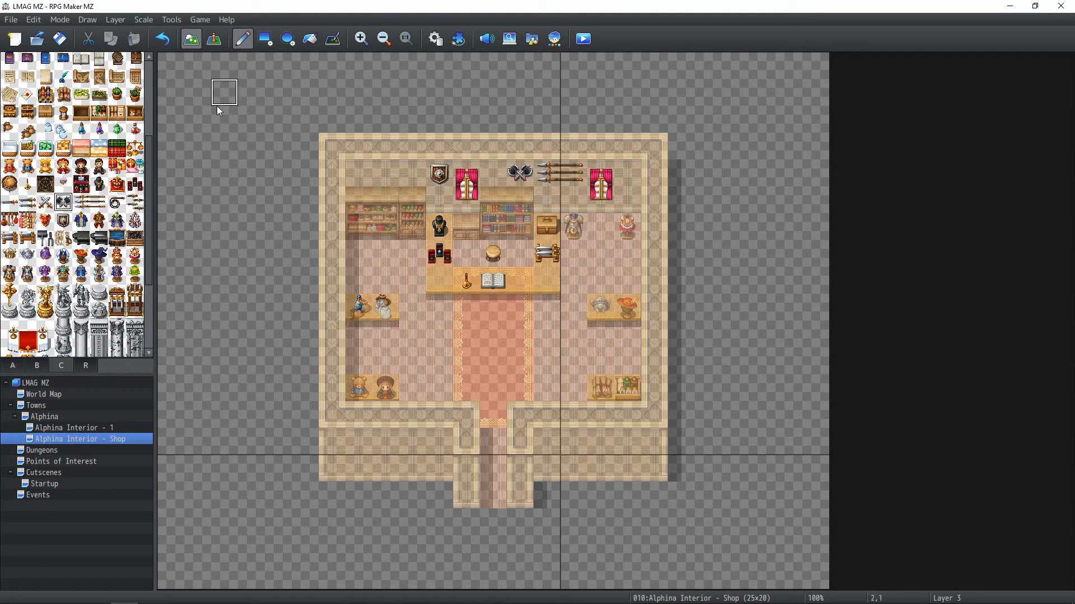
click(134, 221)
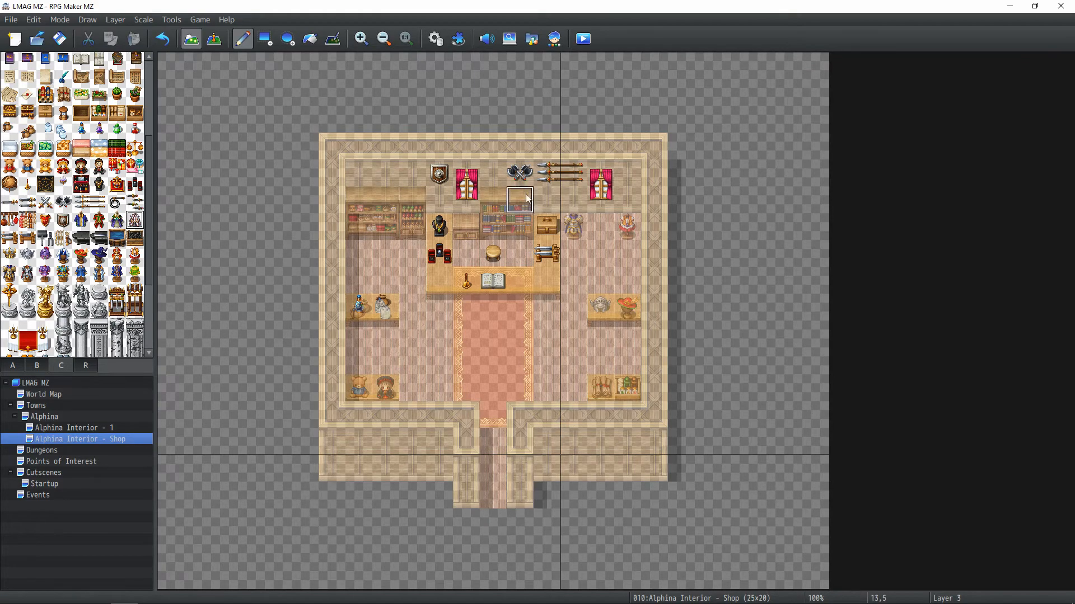
click(628, 175)
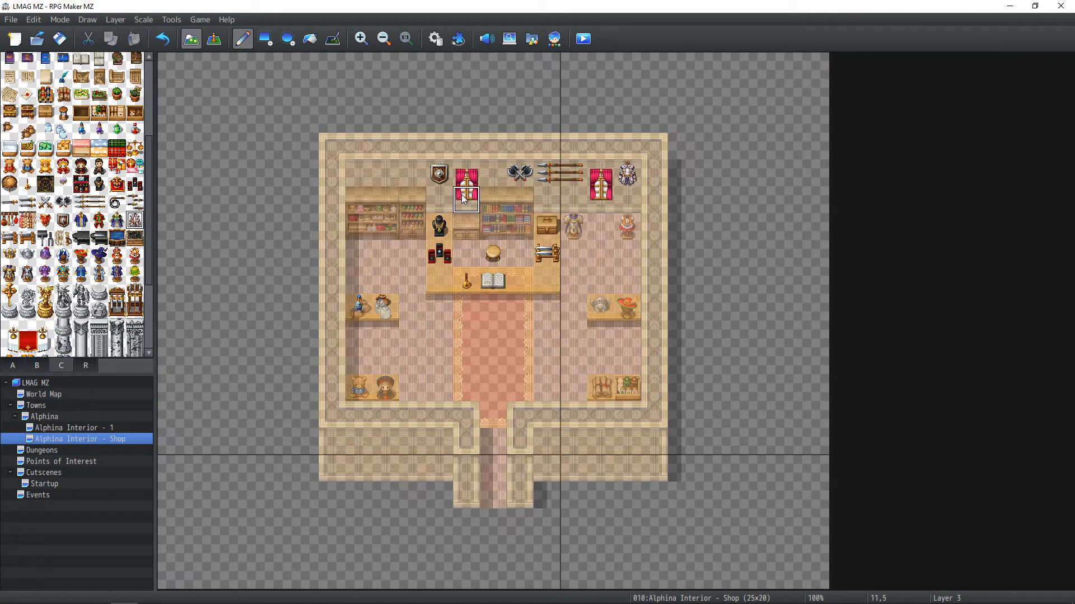
Create a transfer event on the shop's entrance tile leading to Alphina (10,26), facing down
click(213, 40)
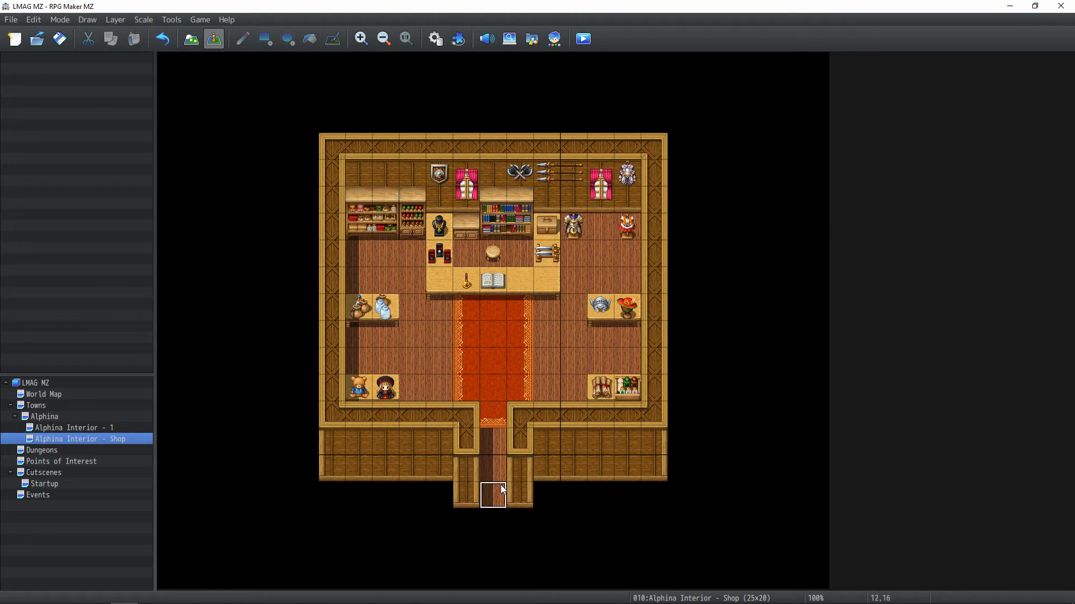
click(493, 305)
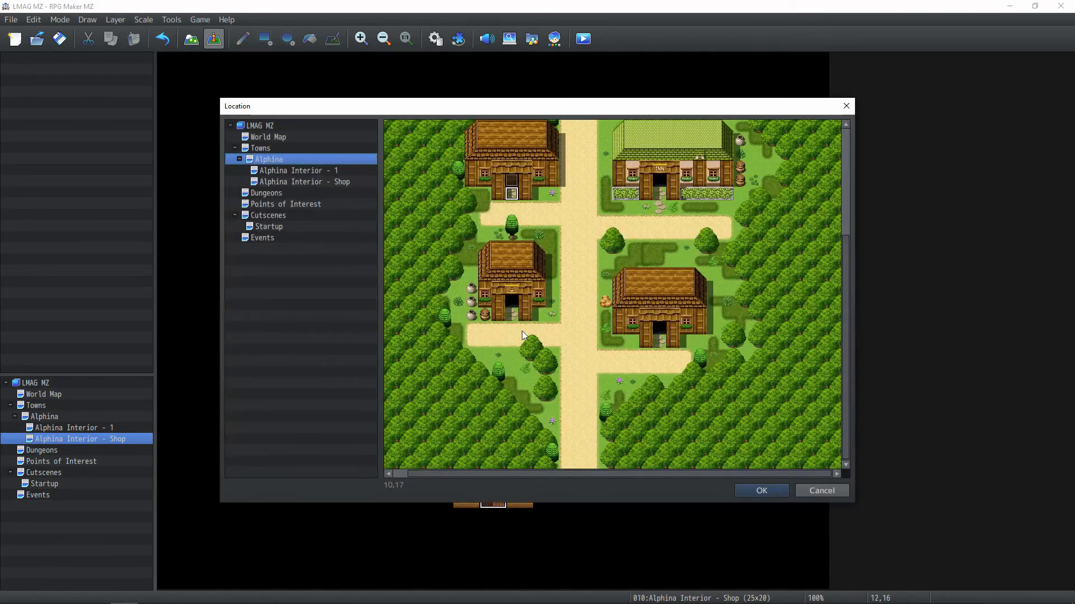
double_click(513, 319)
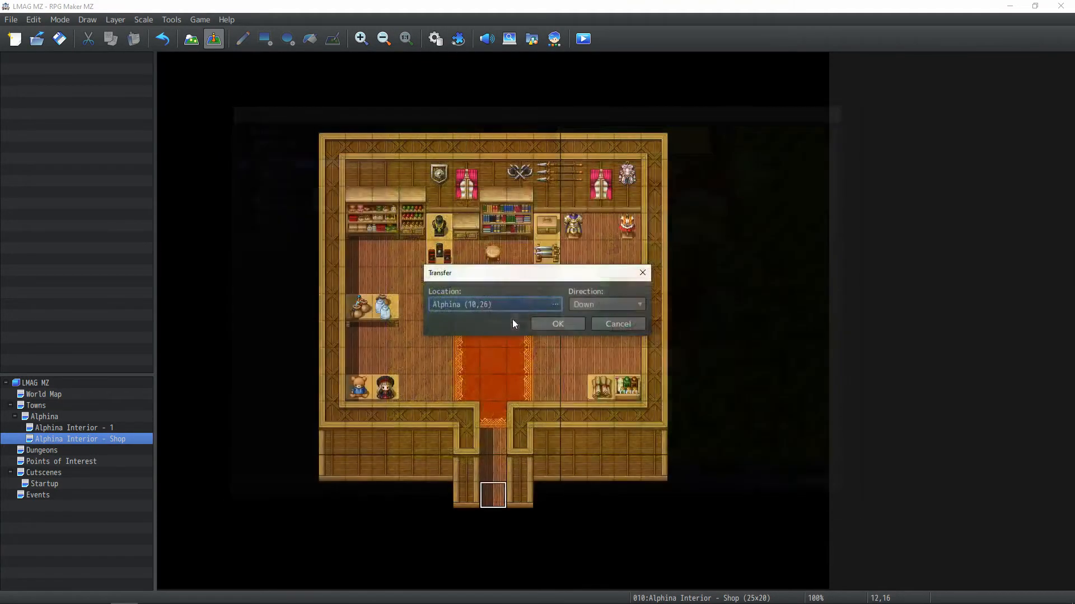
click(566, 325)
On the Alphina map, add a door event in the shop building's doorway leading to the entrance of Alphina Interior - Shop
click(54, 417)
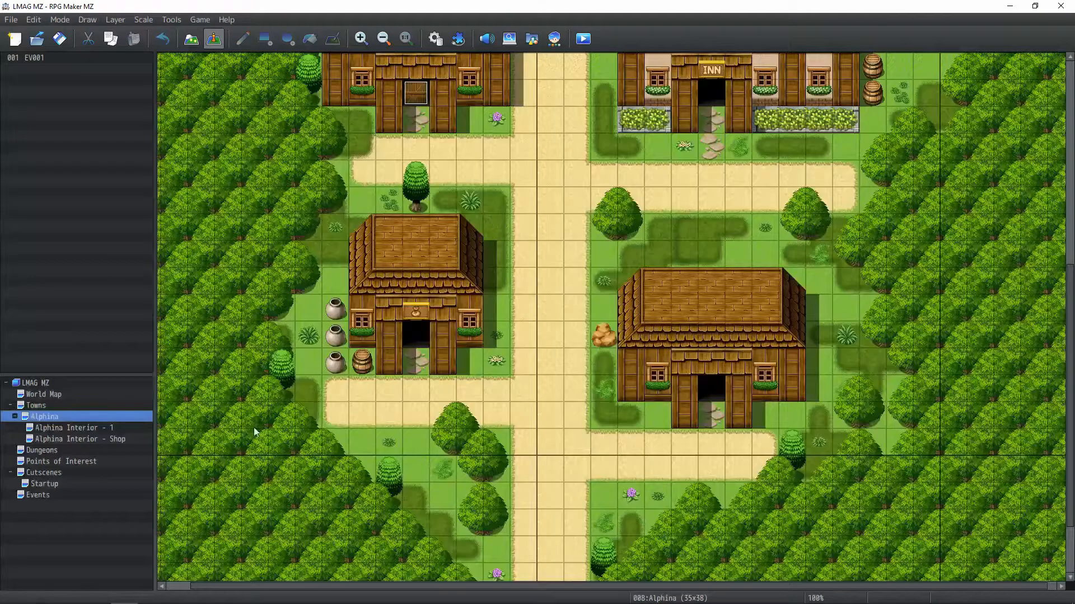
click(416, 335)
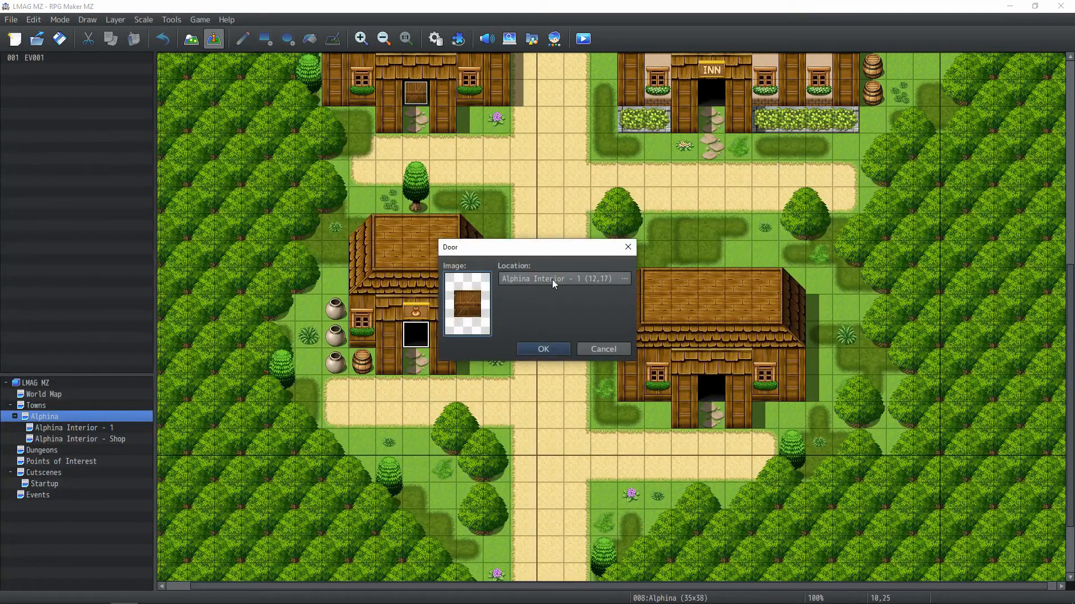
click(536, 280)
click(322, 182)
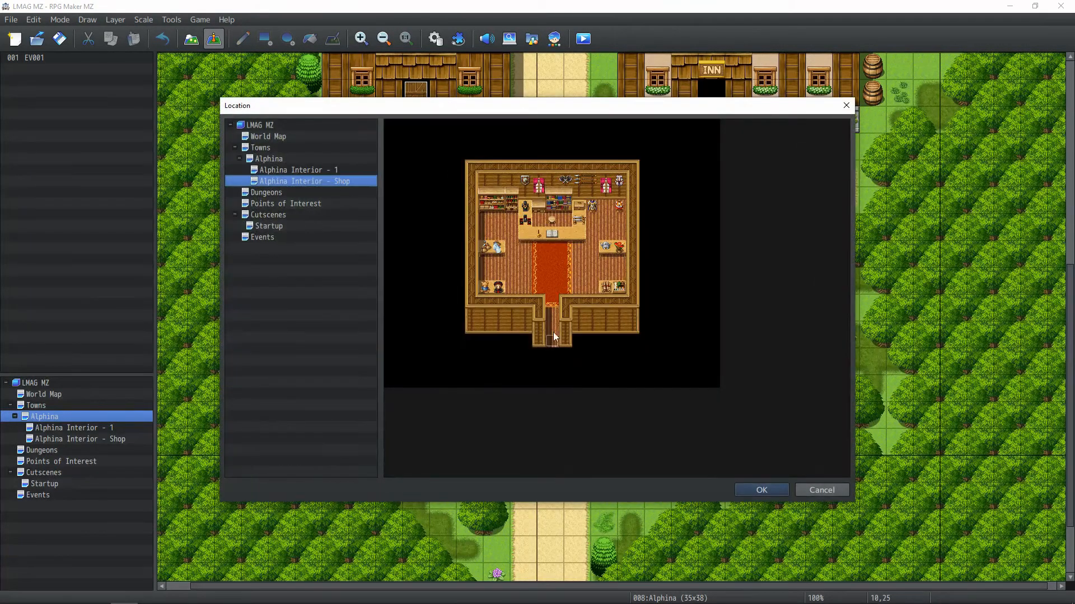
double_click(557, 333)
click(547, 352)
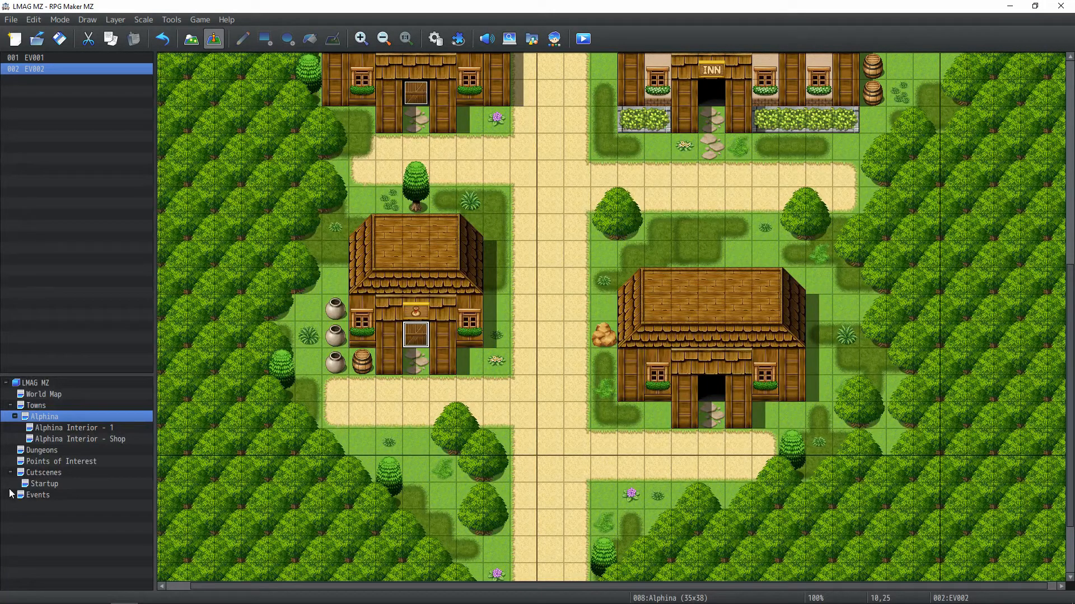
Create a map under Alphina named "Alphina Interior - Inn" with the 0003 Inside tileset, width 32 and height 20
right_click(79, 417)
click(167, 440)
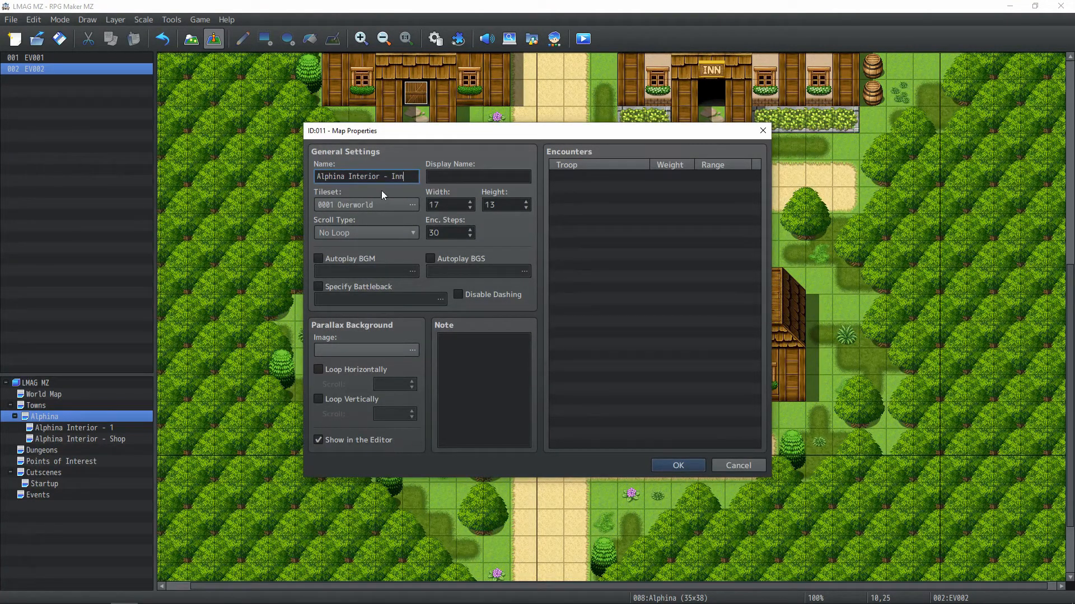
double_click(447, 206)
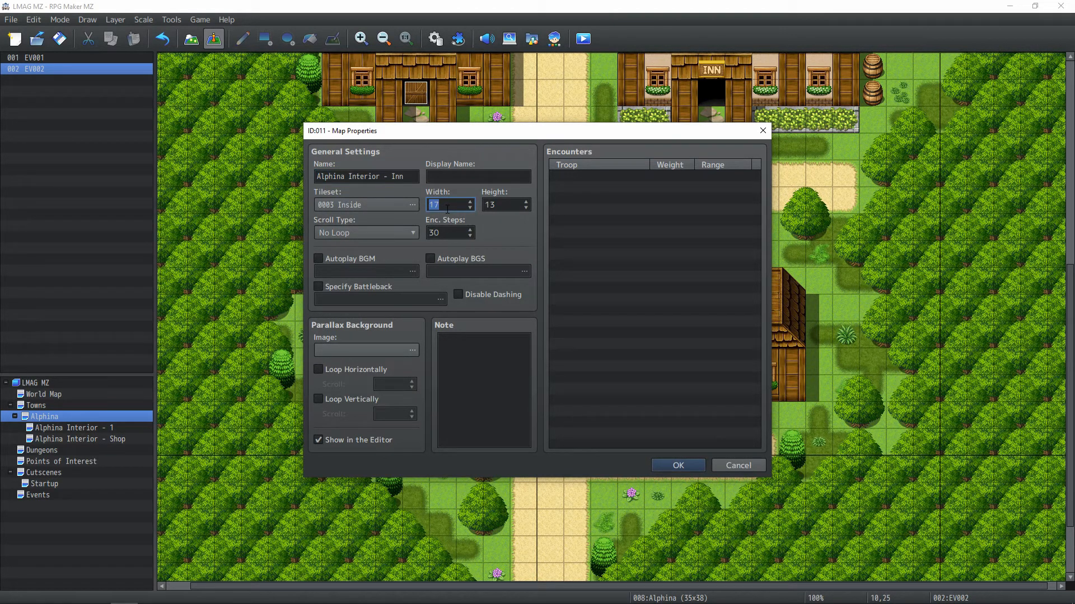
key(Tab)
click(677, 465)
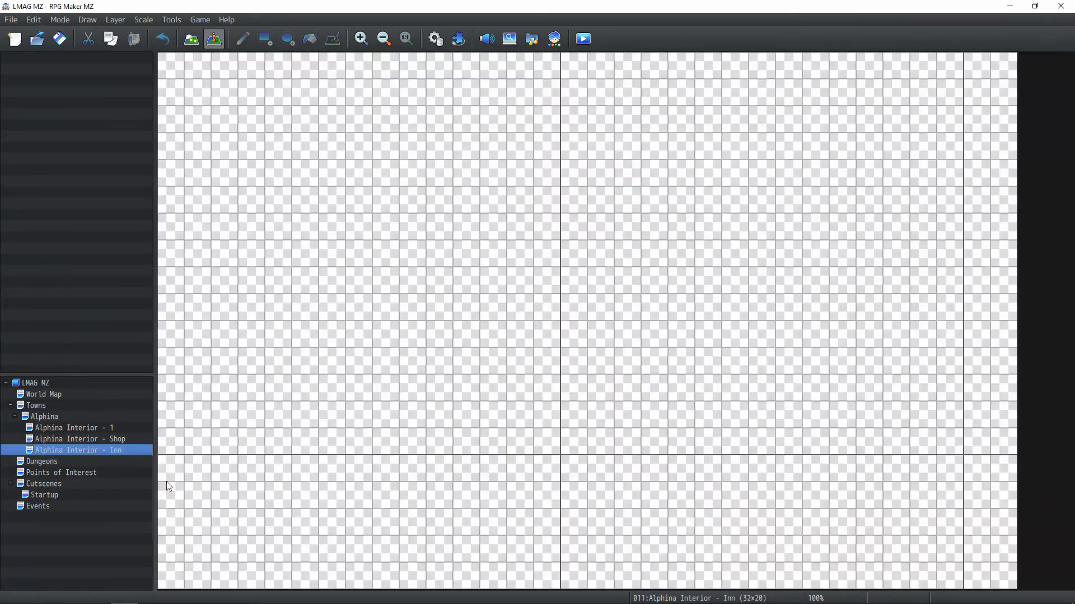
Flood fill the entire inn map with the black tile, using automatic layer placement
click(192, 39)
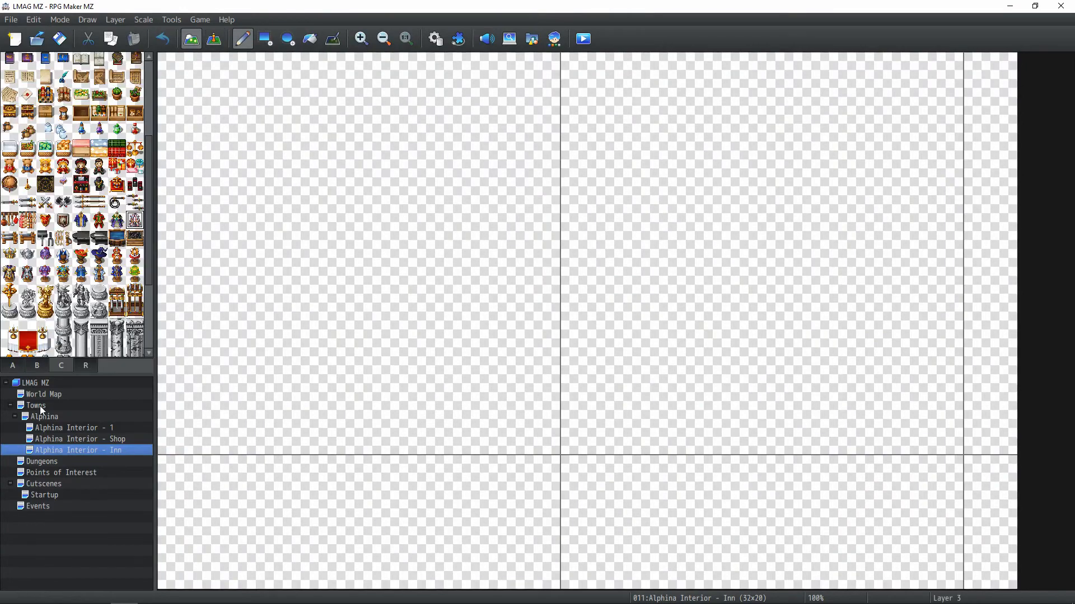
click(13, 366)
scroll(73, 196, down, 5)
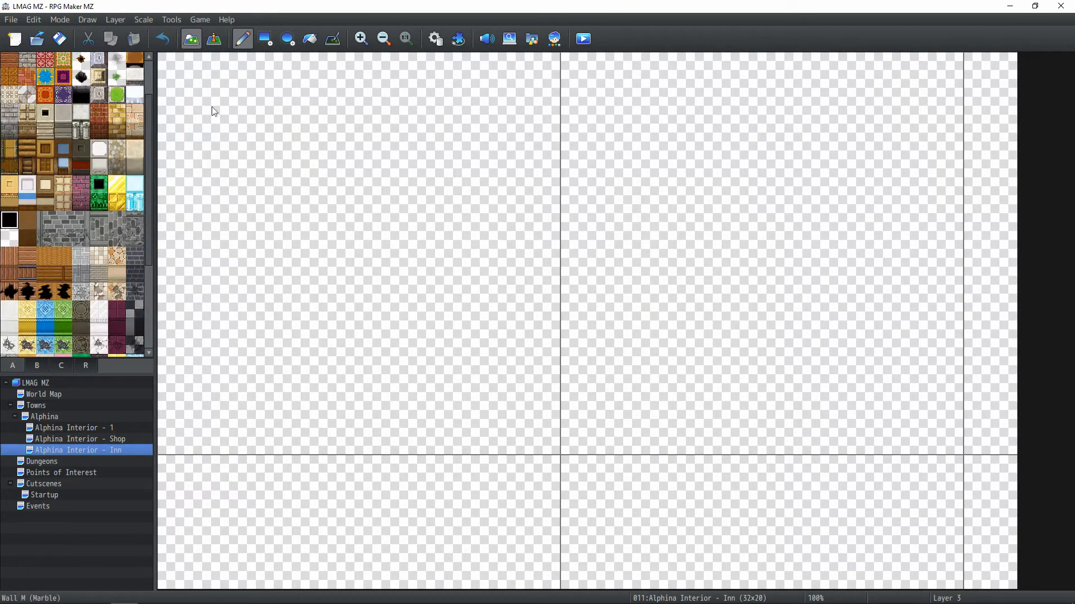
click(123, 21)
click(130, 35)
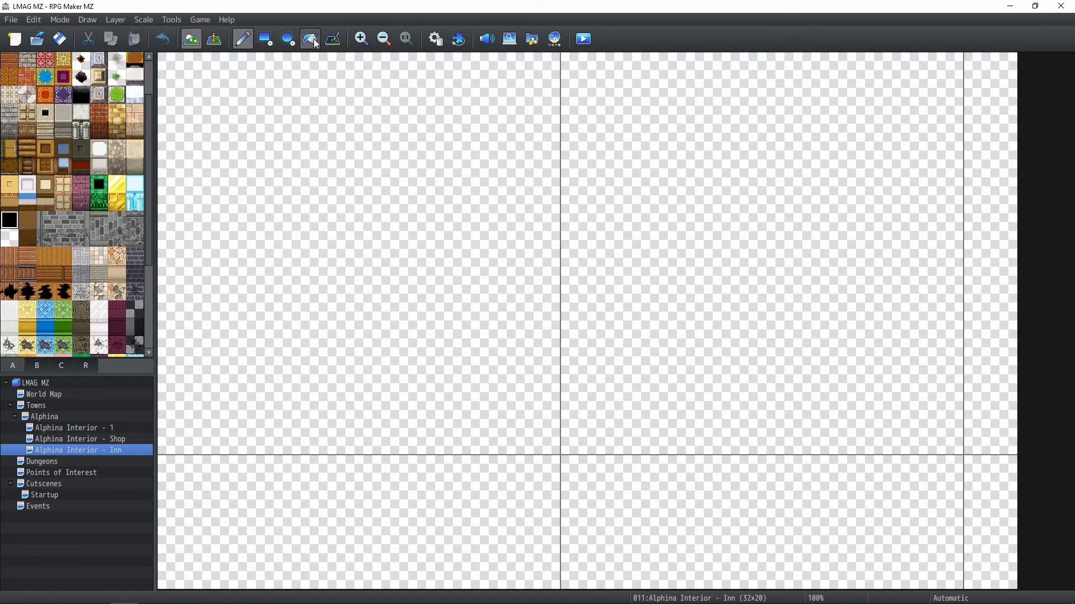
click(309, 39)
click(386, 307)
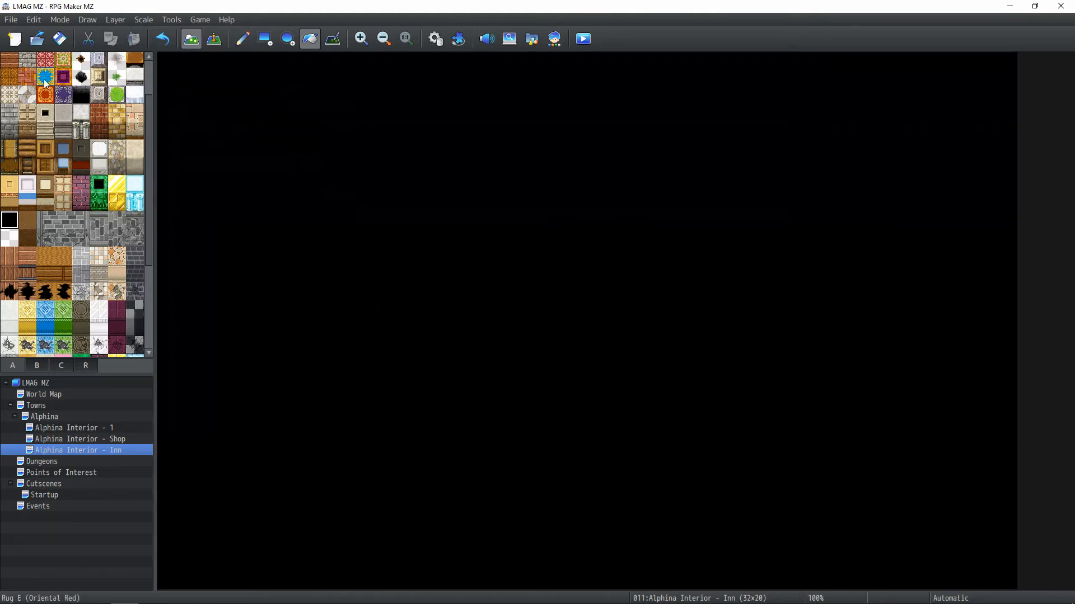
Check the inn's exterior on the Alphina map and draw a 22-tile-wide front wall top on the inn map with the wood wall tile
scroll(56, 174, down, 1)
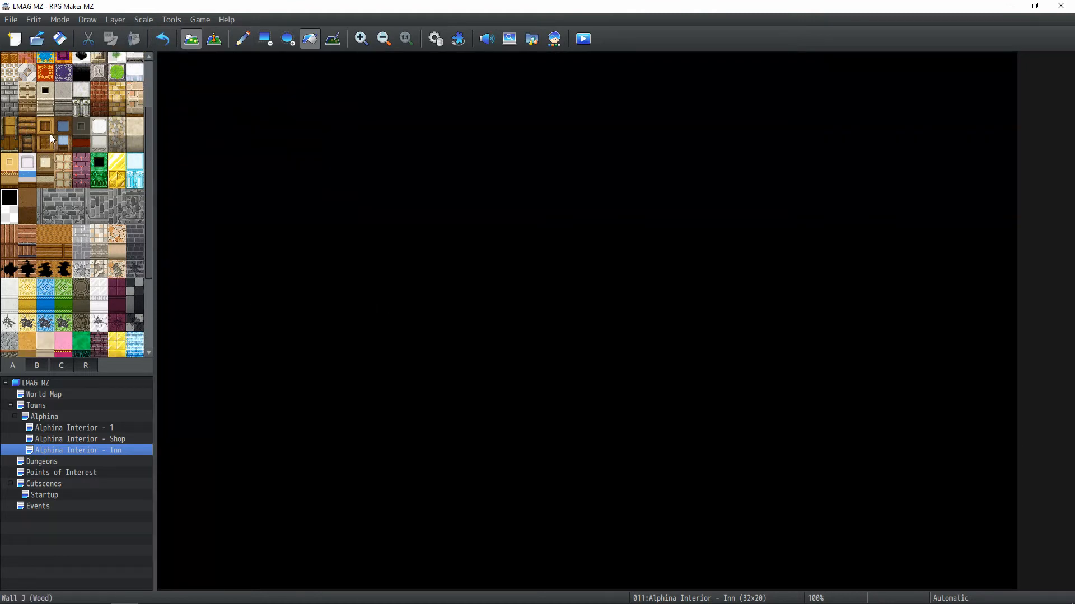
click(47, 127)
click(242, 38)
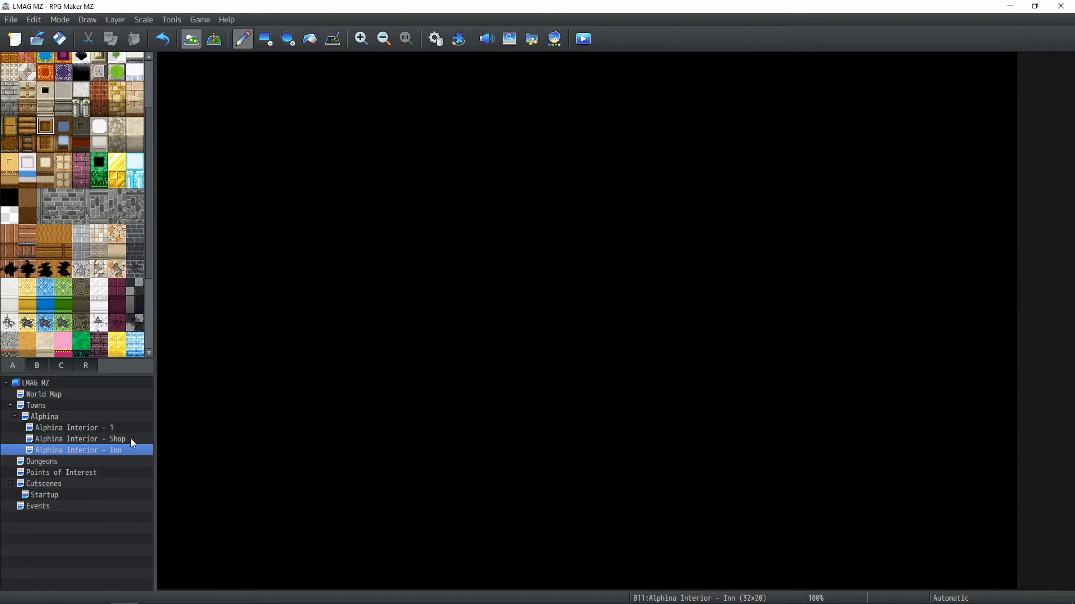
click(44, 417)
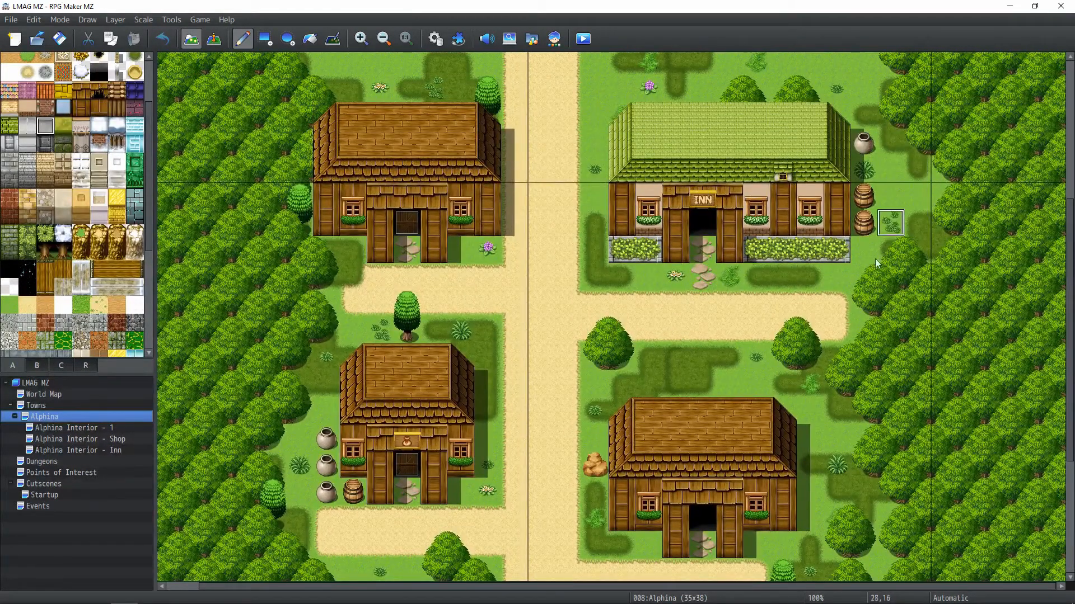
click(94, 450)
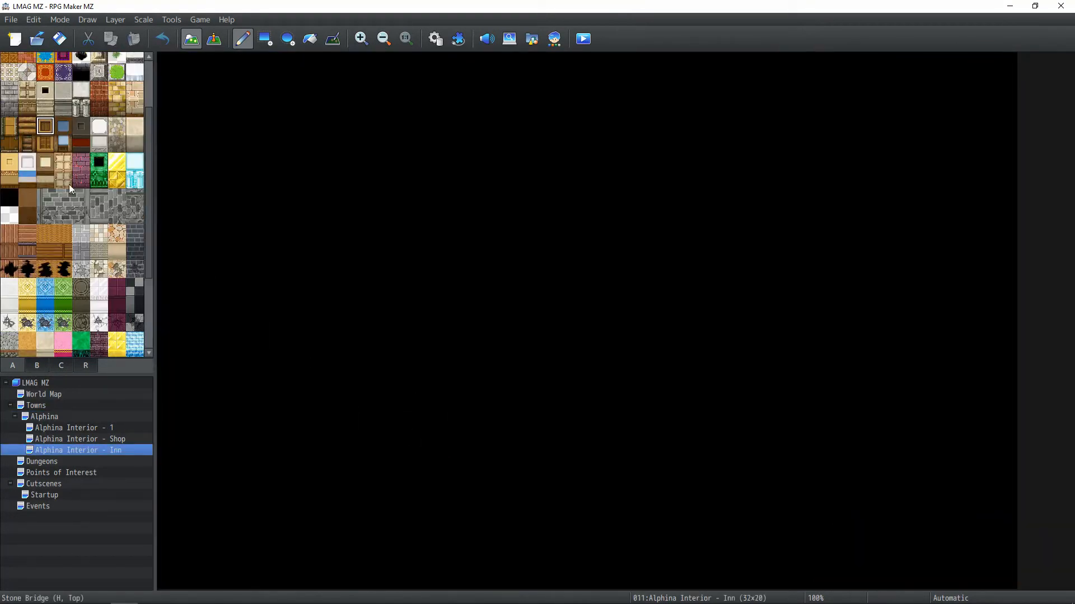
drag(440, 417, 327, 424)
key(ctrl+z)
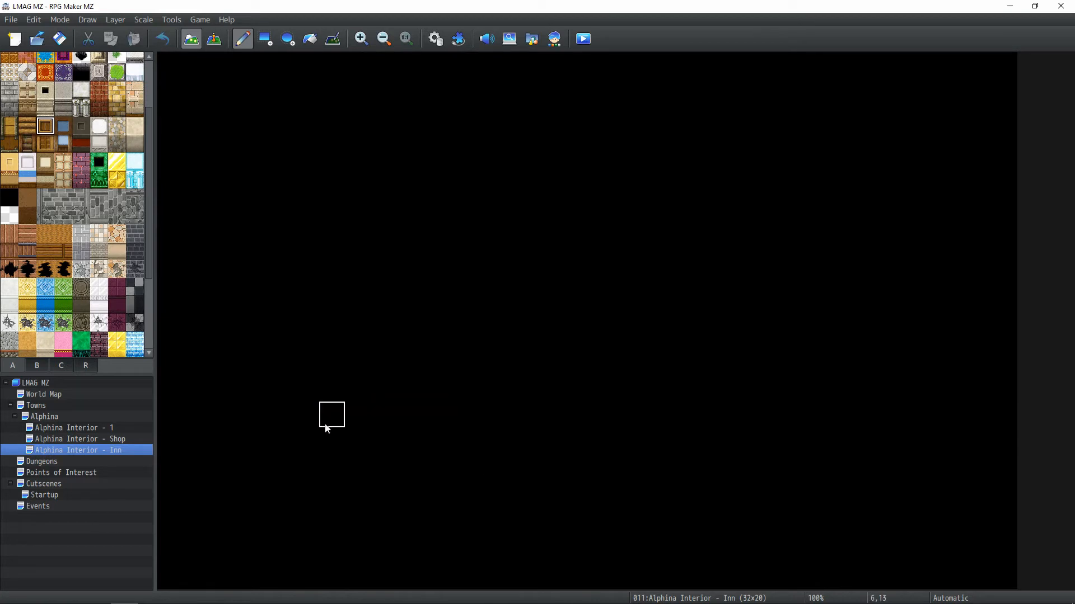
click(267, 38)
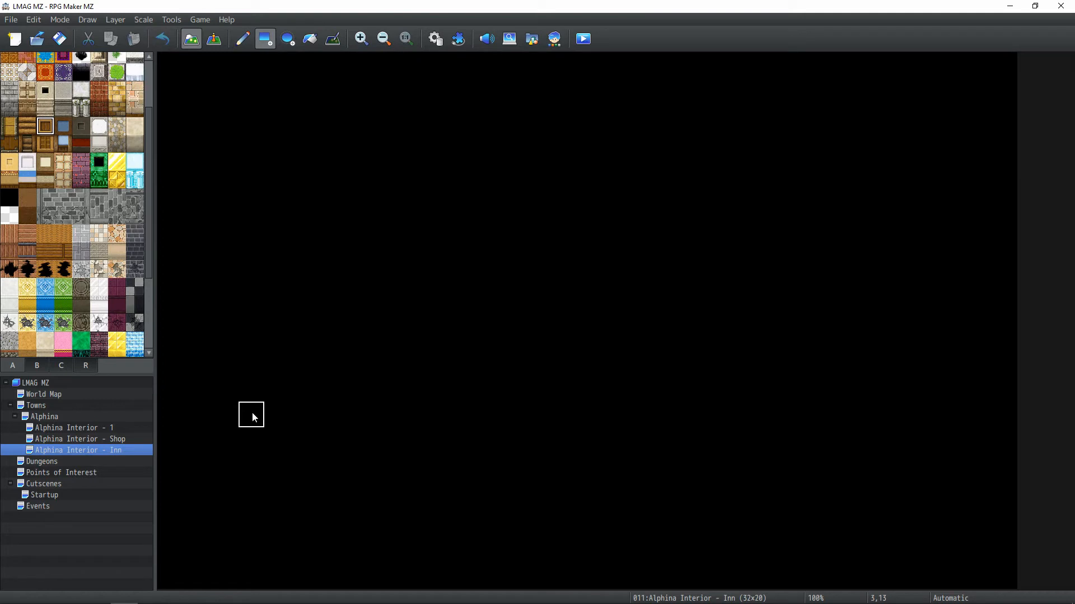
mouse_move(254, 414)
mouse_down()
mouse_move(926, 416)
mouse_move(895, 423)
mouse_up()
right_click(950, 417)
drag(256, 421, 293, 413)
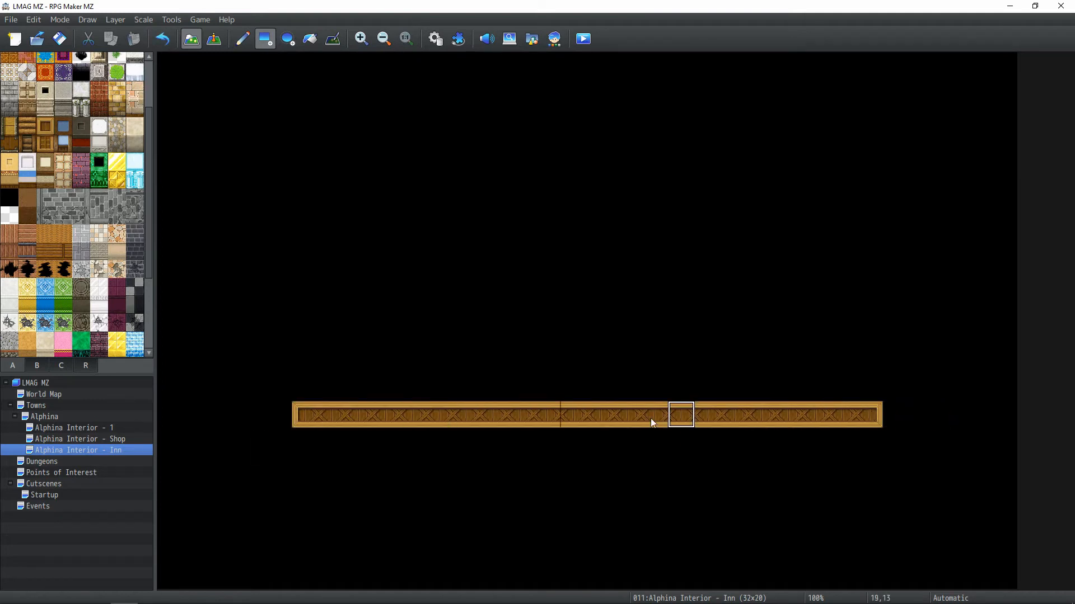
Open a one-tile doorway in the left part of the front wall and extend the wall top one tile outward on both sides
click(465, 416)
right_click(439, 415)
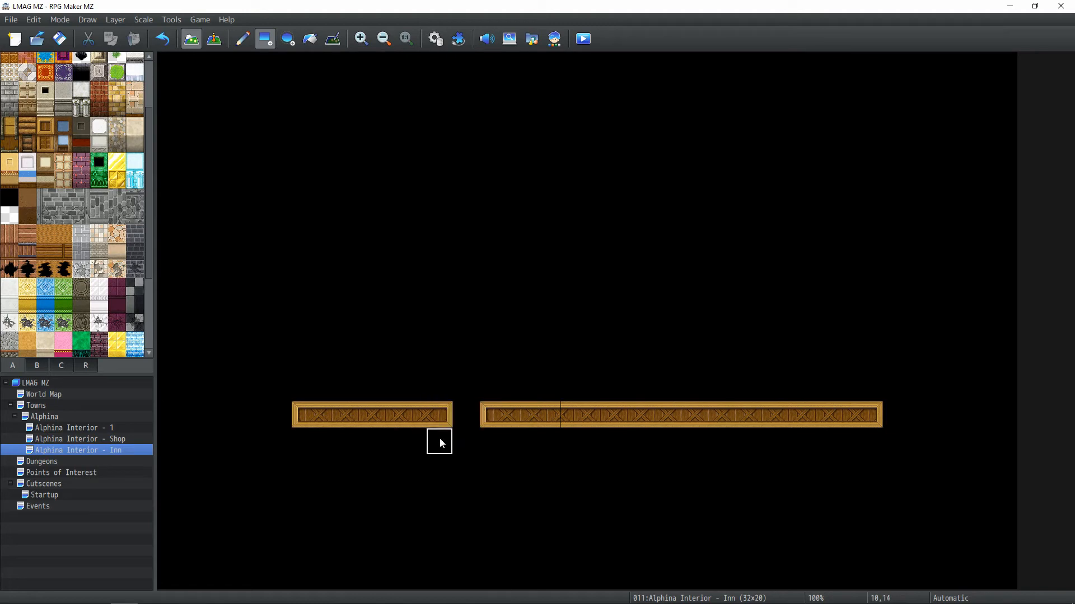
click(439, 441)
click(494, 442)
Close the room outline with side and back wall tops, and add two-tile-high wood wall faces below the back and front walls
mouse_move(307, 414)
mouse_down()
mouse_move(312, 255)
mouse_move(300, 145)
mouse_move(304, 162)
mouse_move(868, 173)
mouse_move(880, 392)
mouse_move(871, 403)
mouse_up()
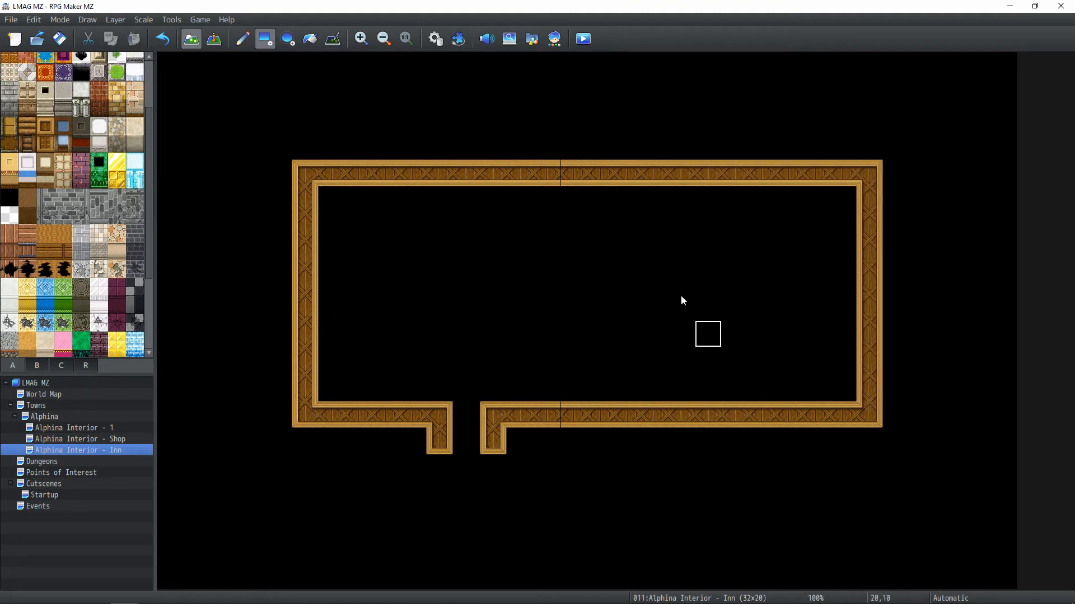
click(46, 144)
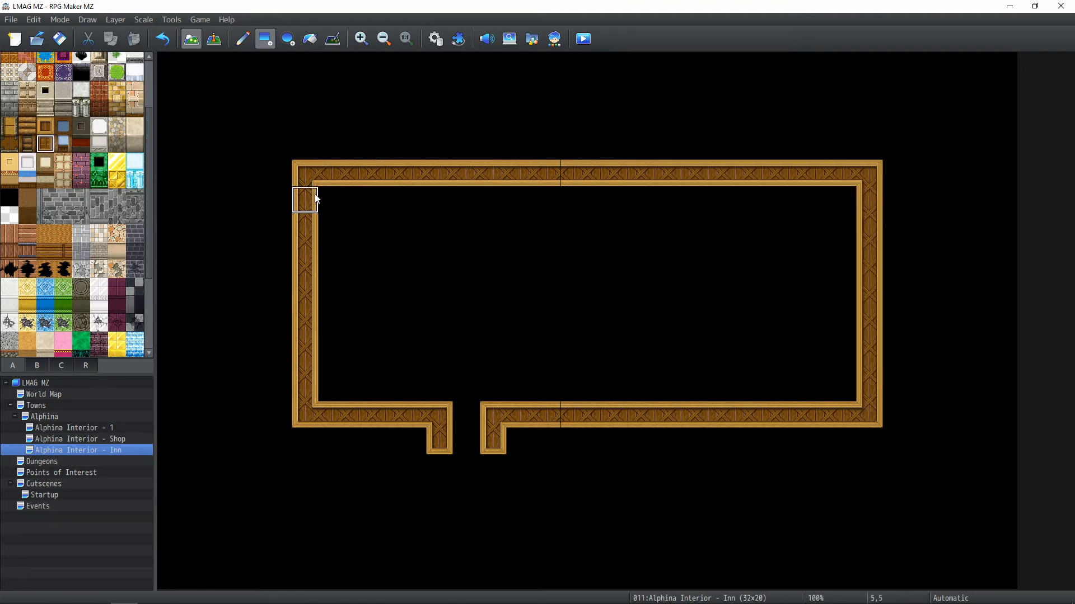
drag(330, 212, 850, 228)
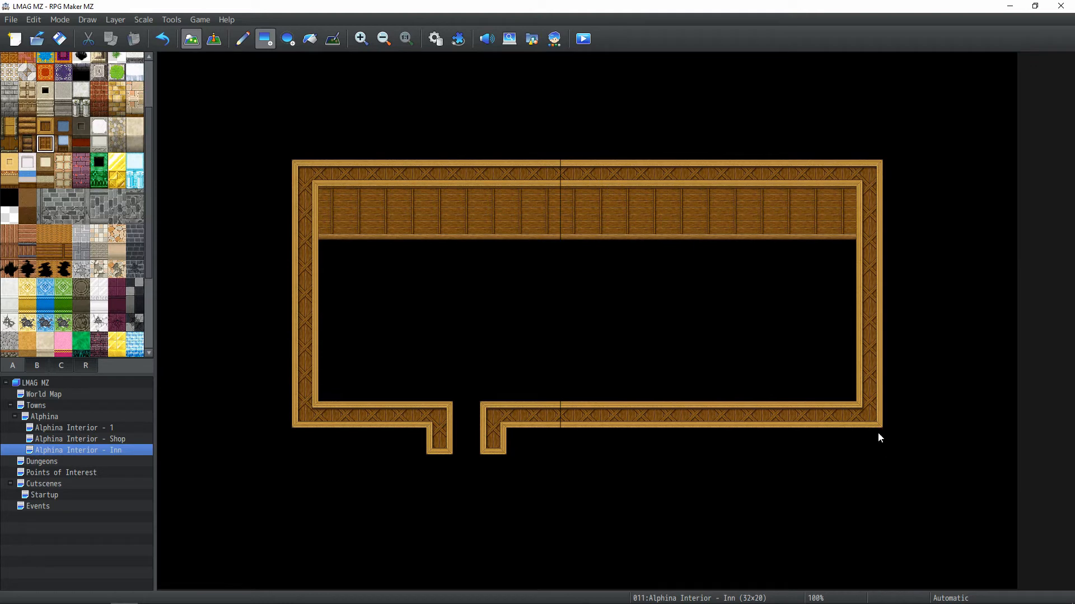
mouse_move(874, 438)
mouse_down()
mouse_move(691, 479)
mouse_move(518, 475)
mouse_move(492, 489)
mouse_move(308, 446)
mouse_up()
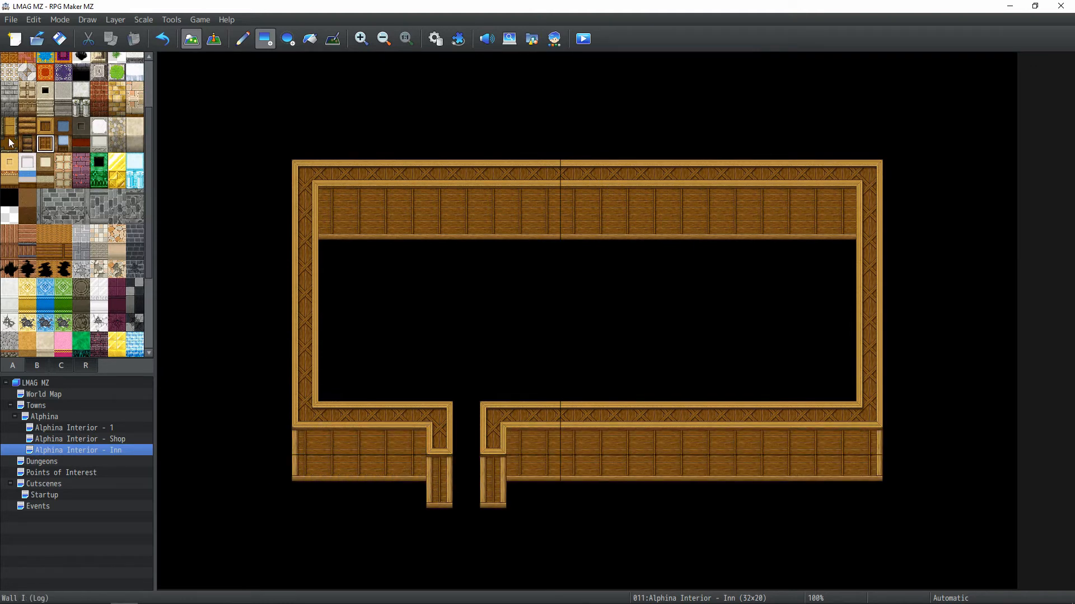
Lay the dark wood floorboard tile in the front doorway and flood fill the room's interior with it
scroll(3, 134, up, 3)
click(8, 99)
click(466, 495)
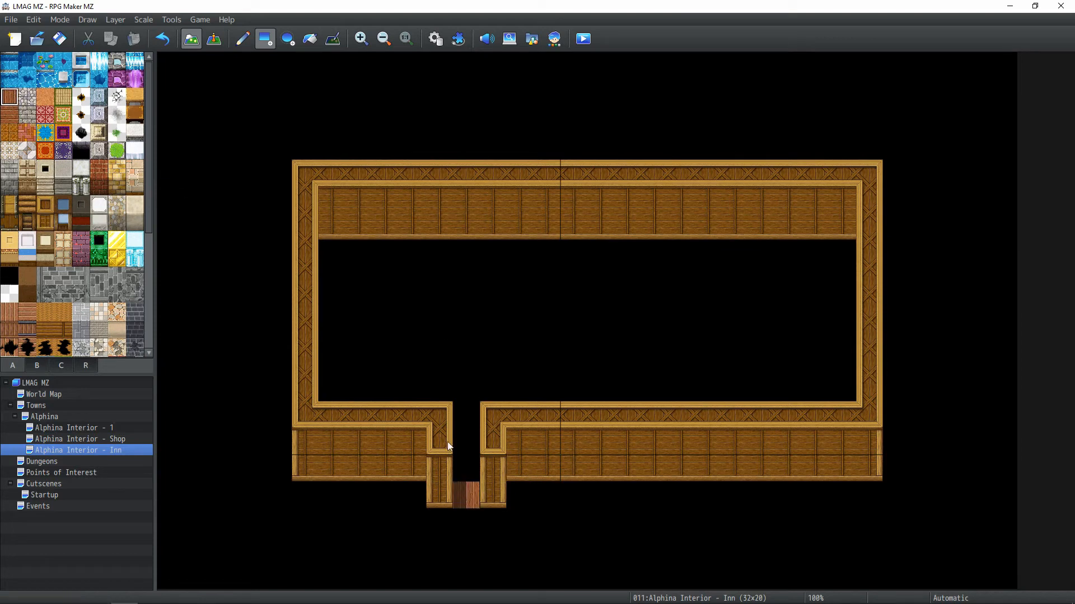
click(310, 39)
click(515, 396)
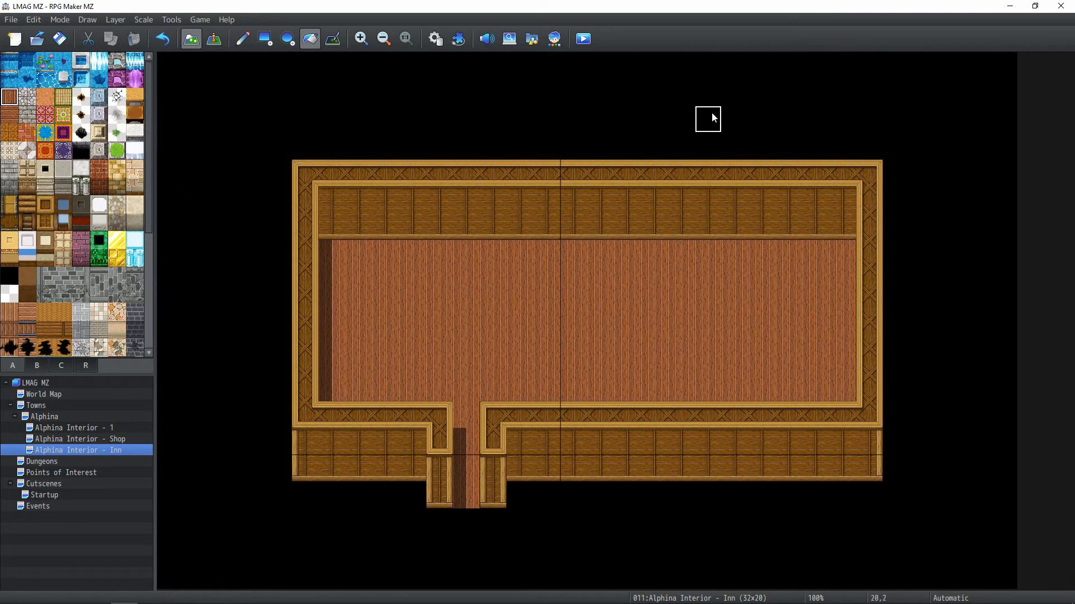
Narrow the inn by three tiles on its right side and shift the whole building two tiles to the right
click(265, 39)
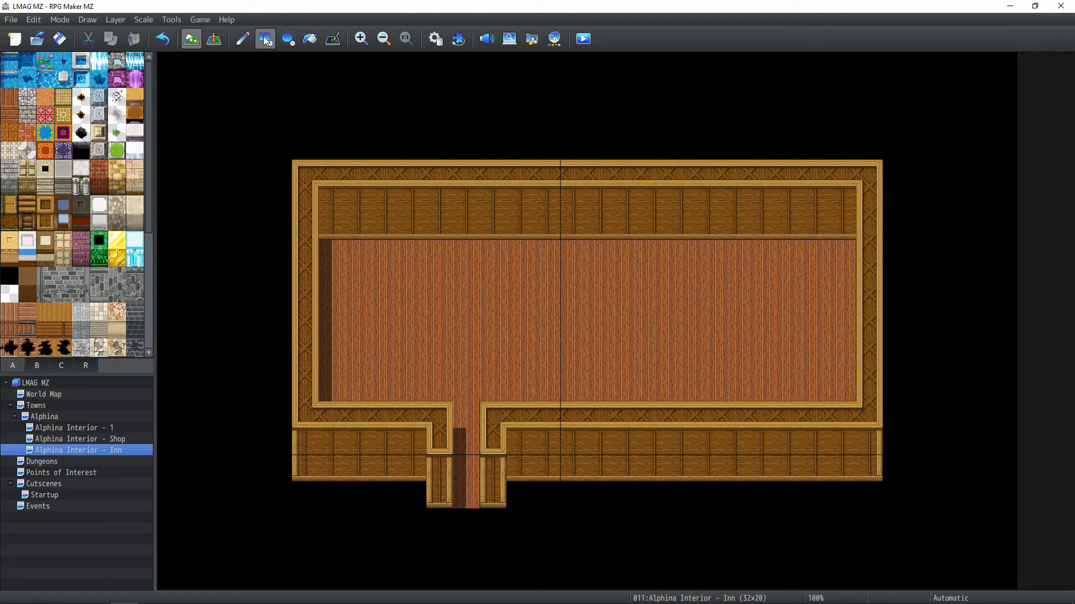
click(243, 39)
right_drag(867, 468, 999, 168)
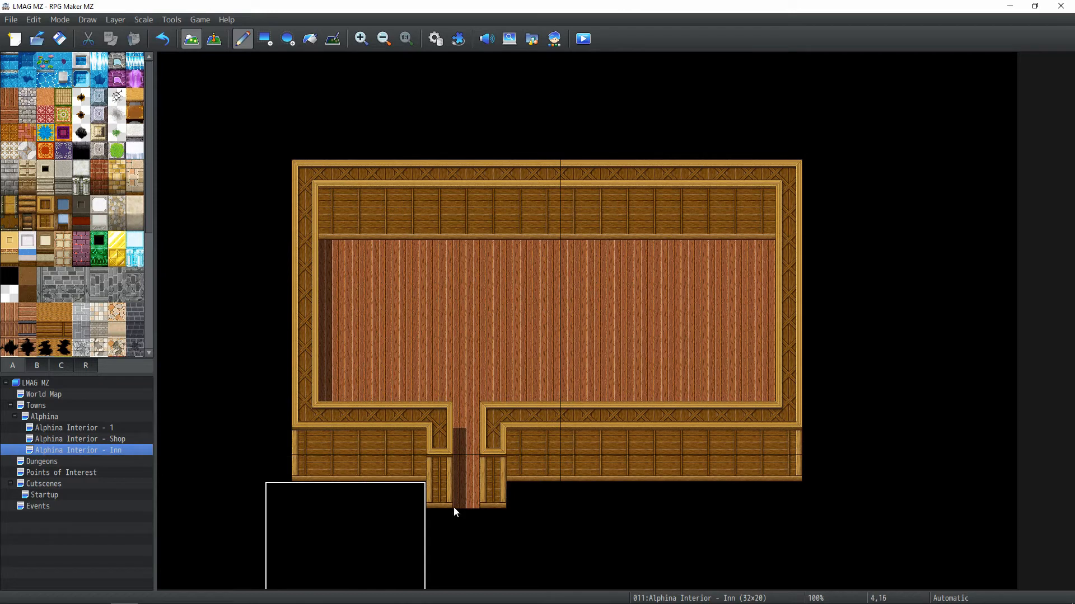
right_drag(842, 585, 251, 118)
click(251, 119)
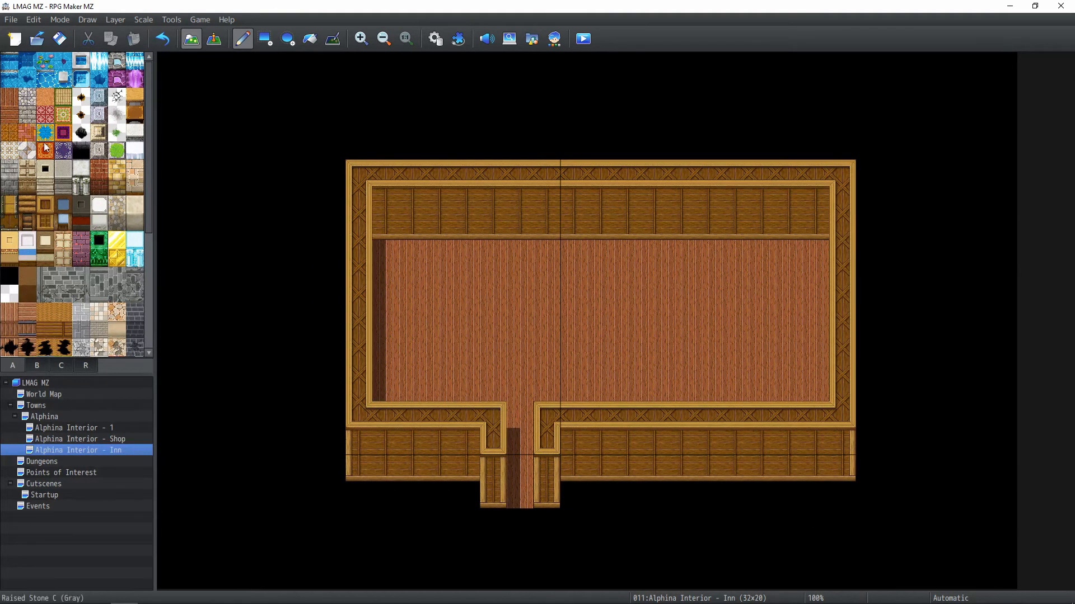
Move the right side wall one tile inward so the inn is 18 tiles wide
right_drag(330, 272, 167, 283)
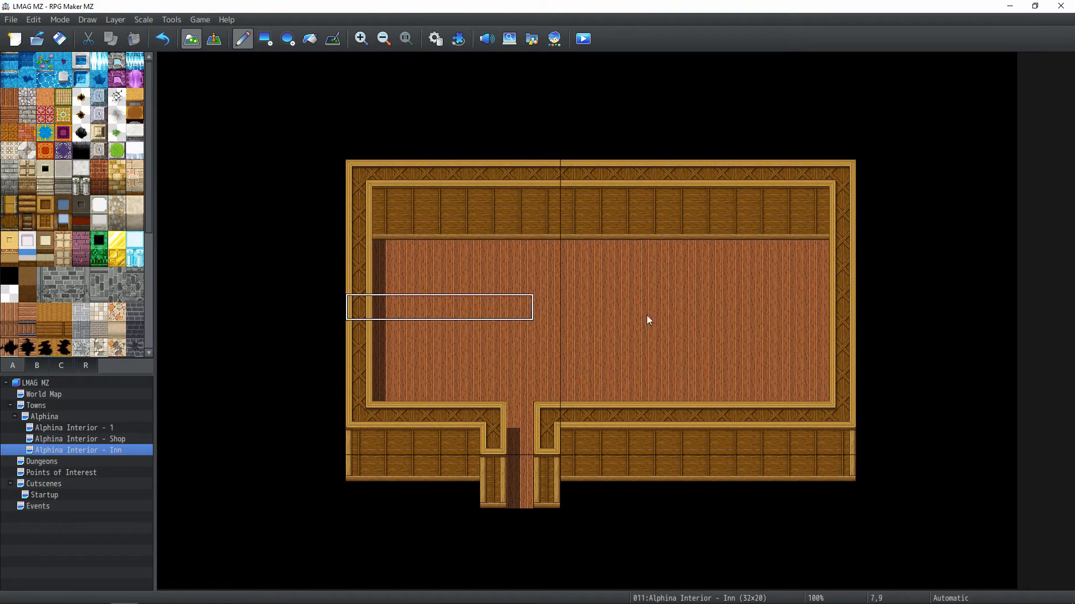
right_drag(806, 168, 912, 434)
click(901, 427)
right_click(949, 441)
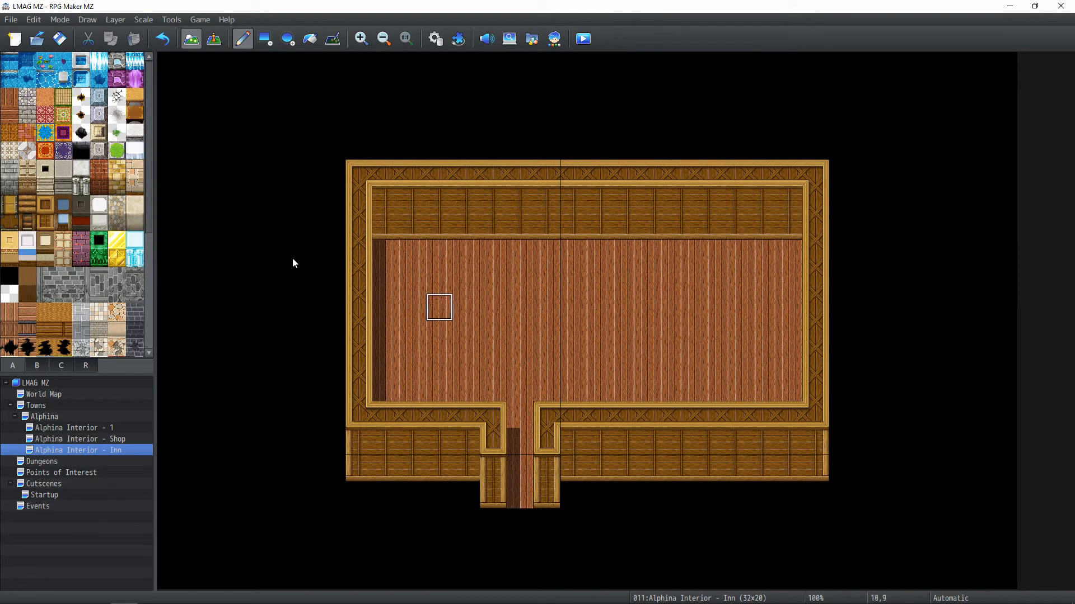
Build a partition wall in the right part of the room with two-tile-high wall faces, leaving a one-tile gap above a two-tile front stub
right_drag(332, 307, 170, 315)
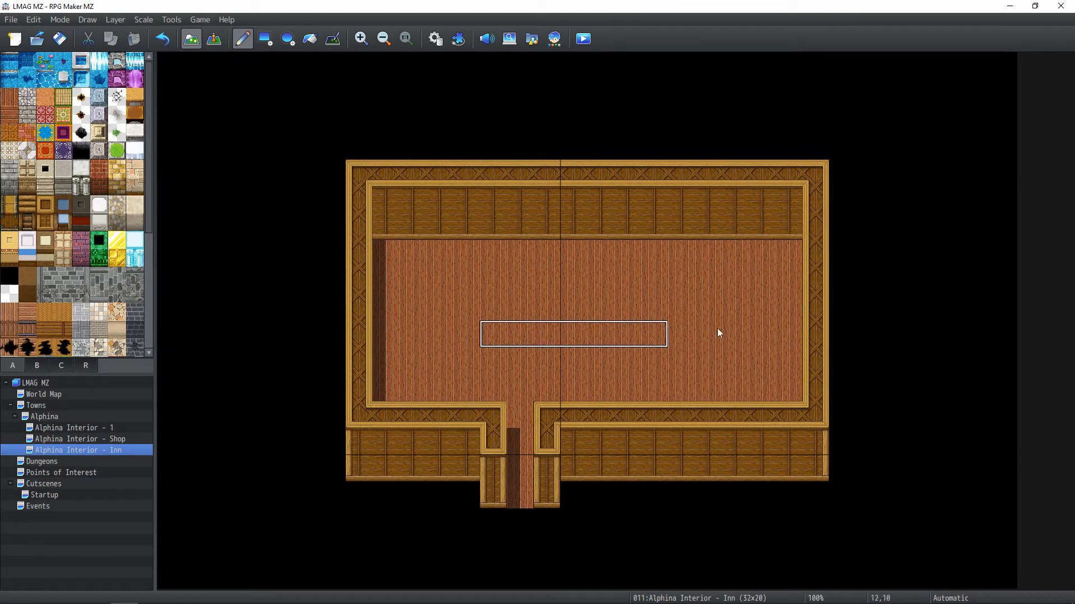
right_click(501, 279)
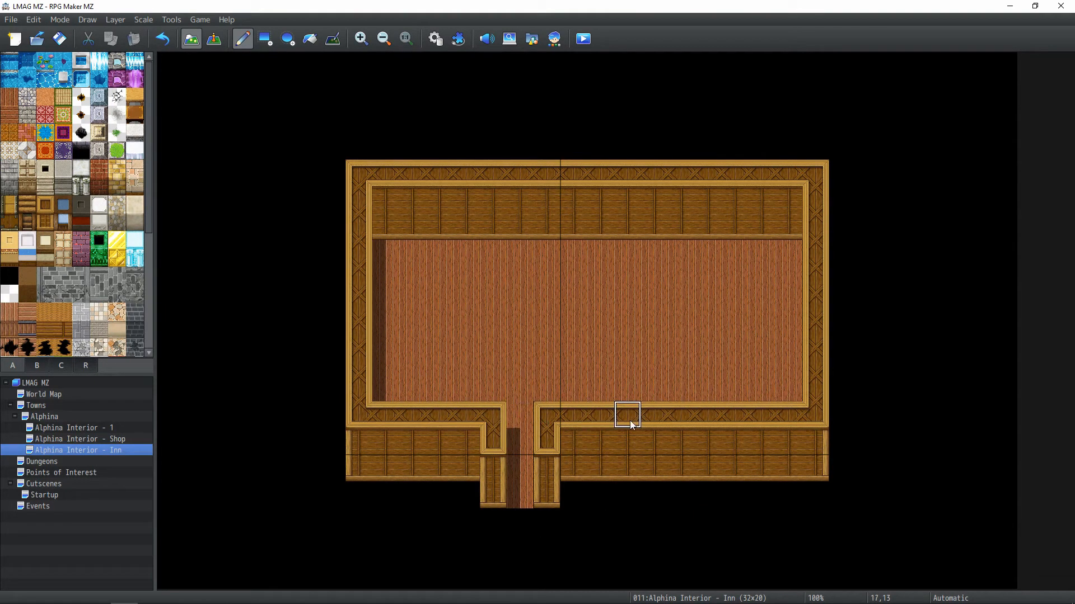
drag(683, 388, 683, 362)
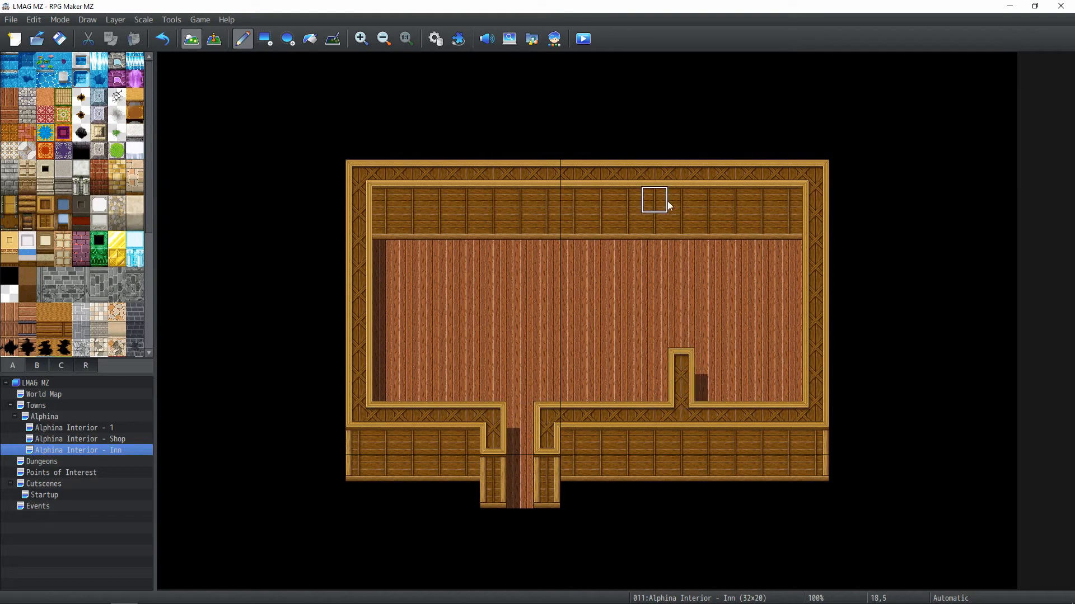
drag(677, 194, 678, 259)
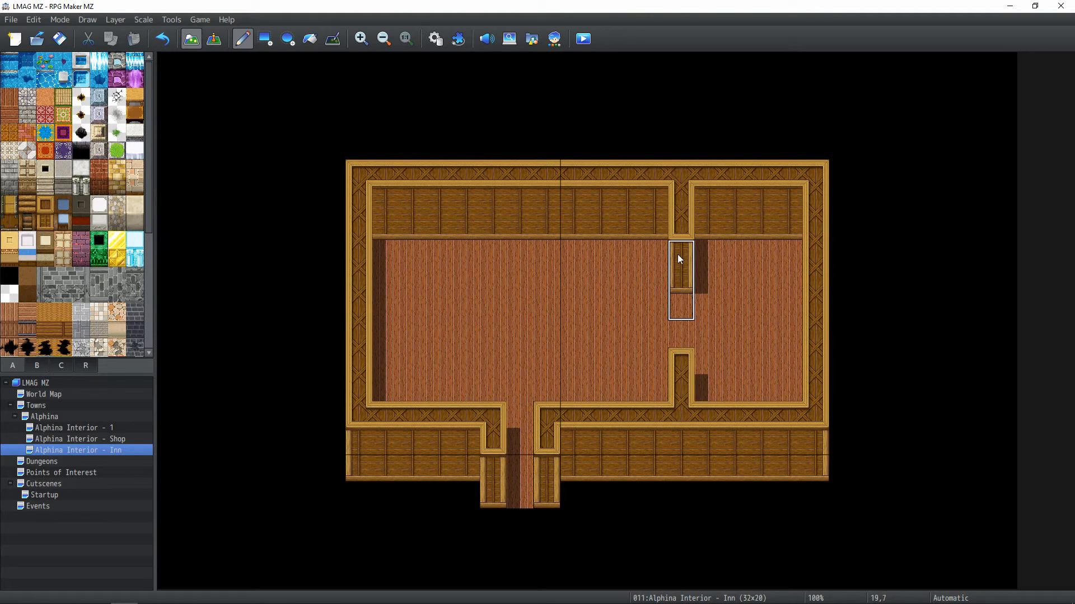
click(677, 253)
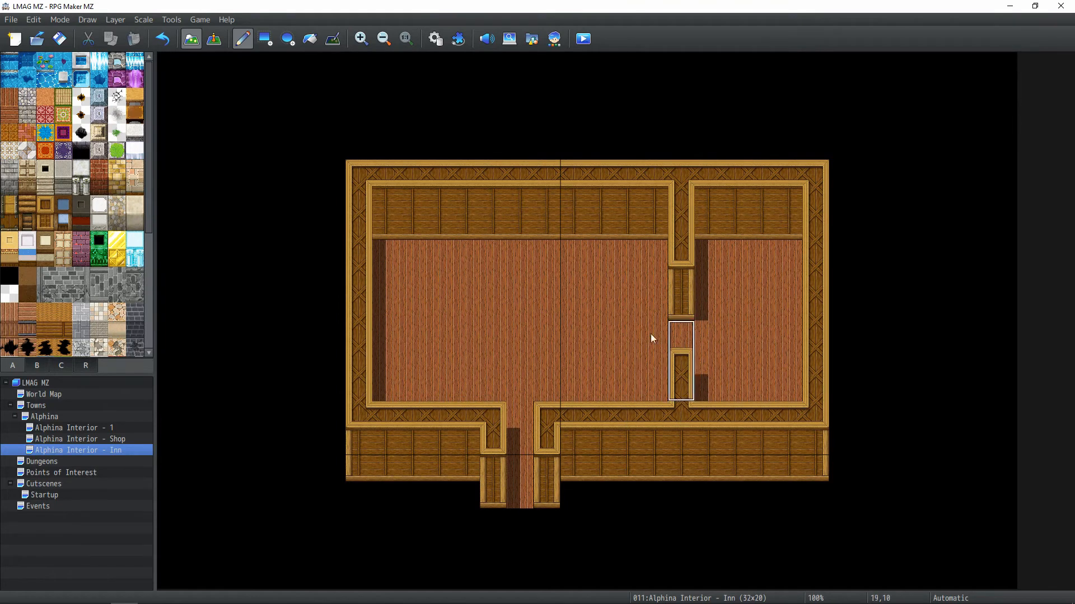
Add a second partition from the back wall four tiles left of the first, with a two-tile-high wall face at its end
click(579, 264)
right_click(574, 254)
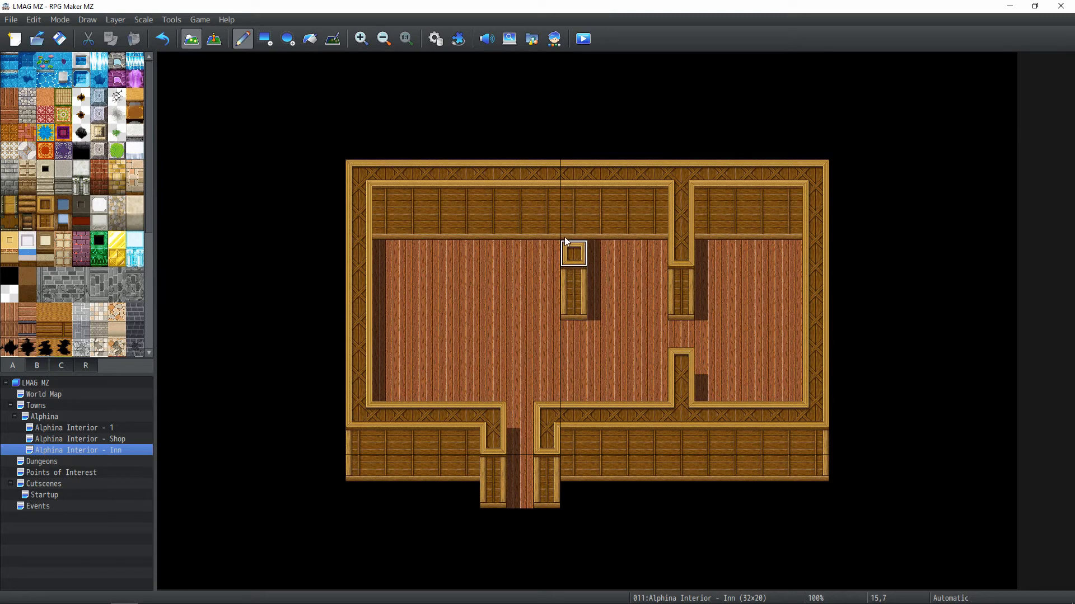
mouse_move(565, 237)
mouse_down()
mouse_move(558, 208)
mouse_move(574, 255)
mouse_up()
key(ctrl+z)
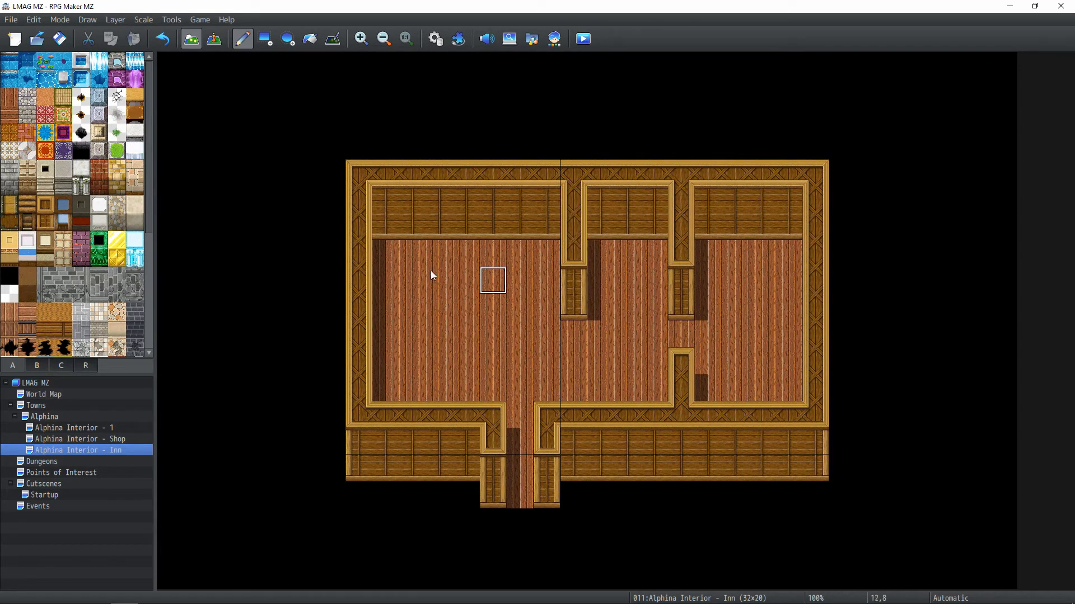
Wall off the back-left corner of the room with wall faces along its front and fill the enclosed area with wall tops
right_drag(573, 311, 574, 249)
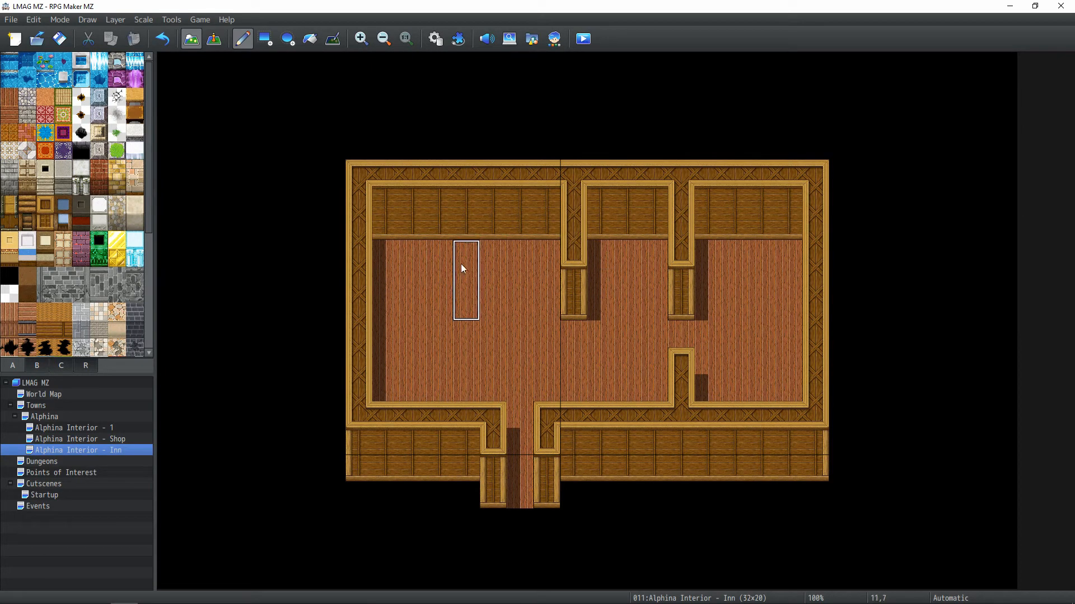
mouse_move(463, 270)
mouse_down()
mouse_move(386, 263)
mouse_move(469, 250)
mouse_up()
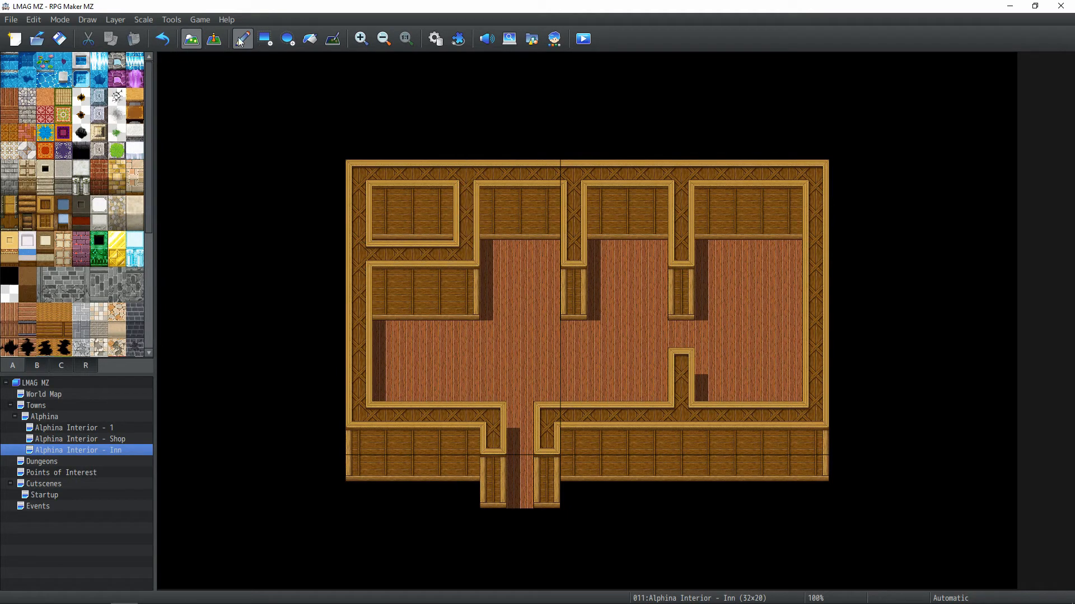
click(268, 40)
drag(379, 196, 441, 229)
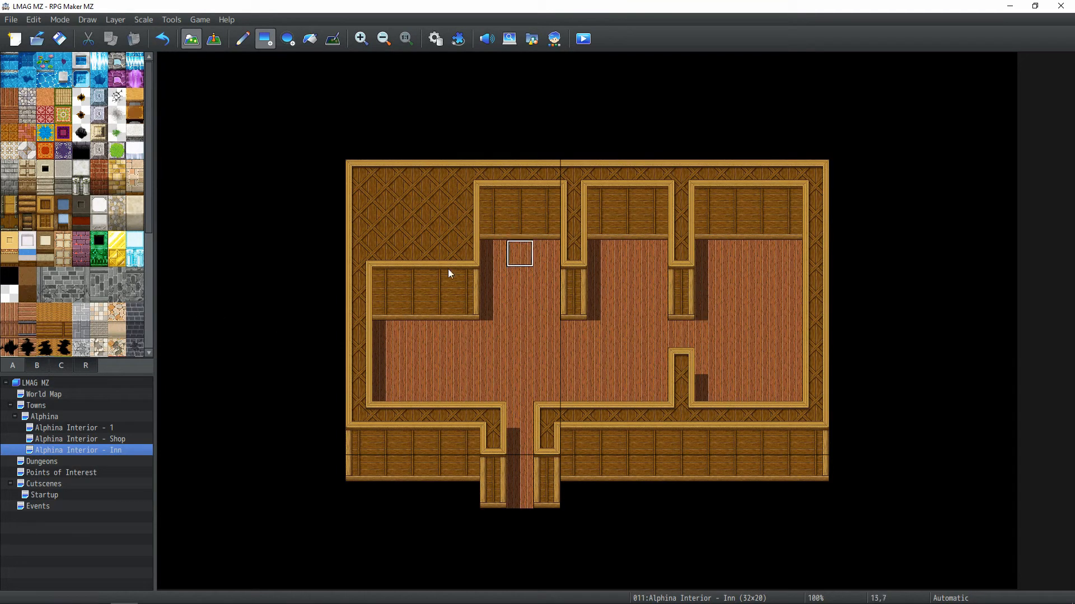
Place a three-tile-wide yellow wood counter on Layer 2 across the middle alcove, two tiles in front of its back wall
click(115, 19)
click(137, 58)
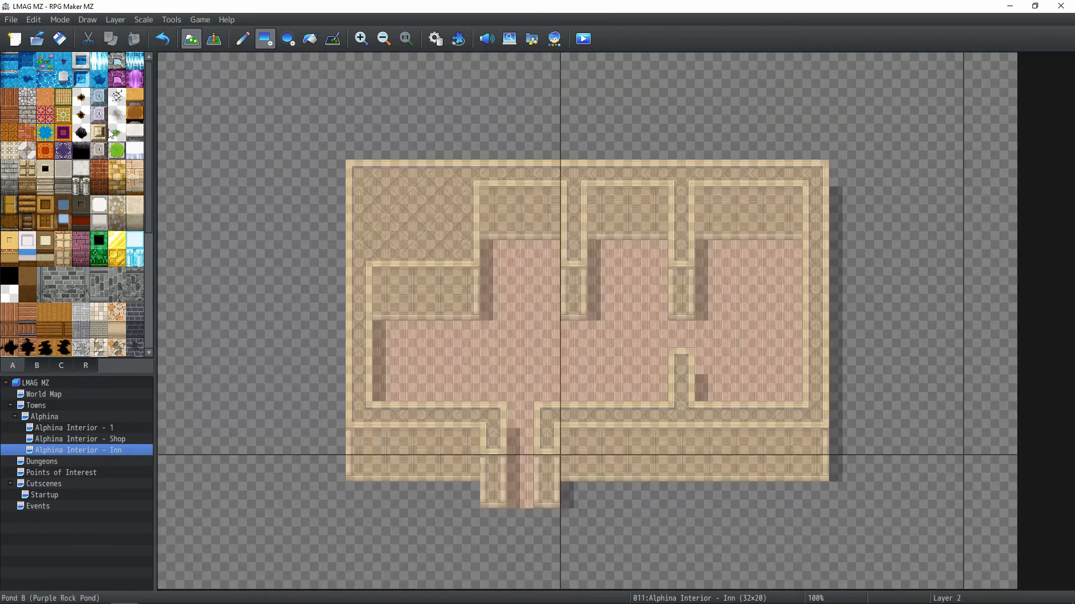
click(135, 96)
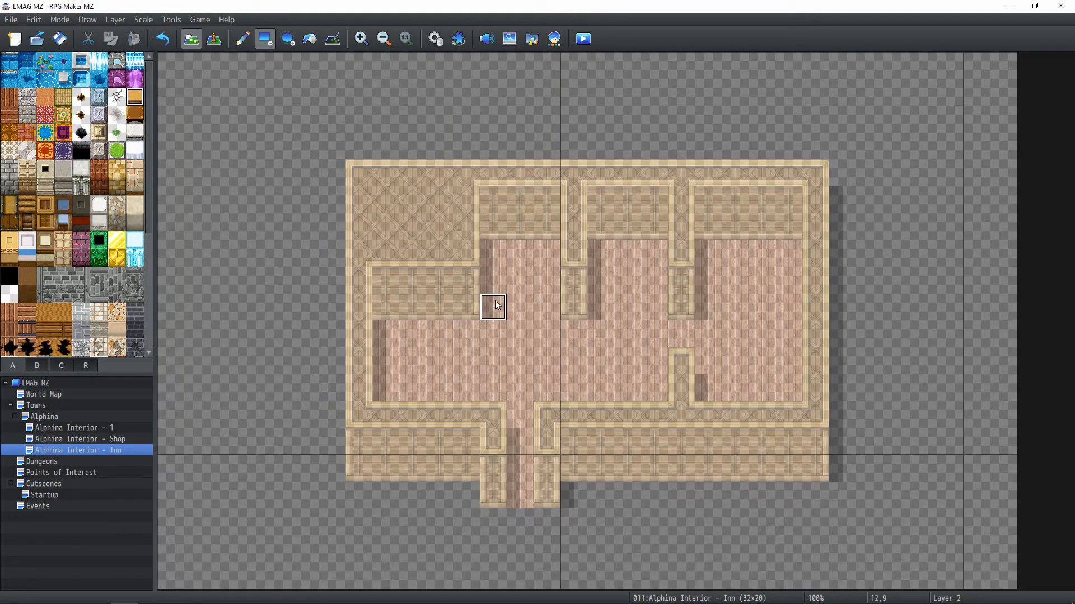
drag(496, 283, 556, 290)
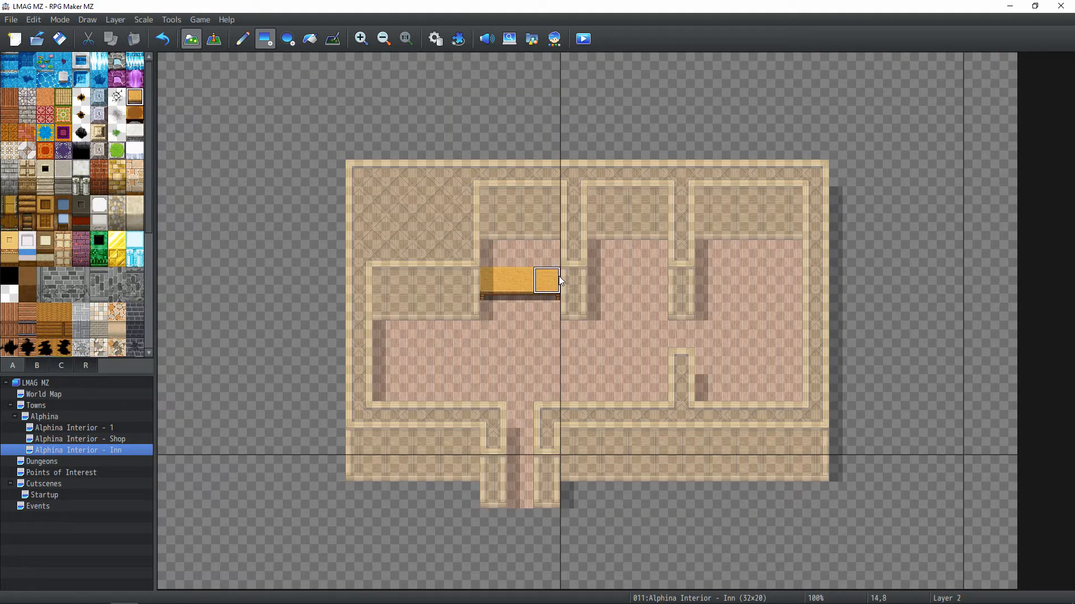
right_drag(502, 293, 548, 290)
mouse_move(547, 304)
mouse_down()
mouse_move(500, 300)
mouse_move(549, 285)
mouse_up()
right_click(493, 260)
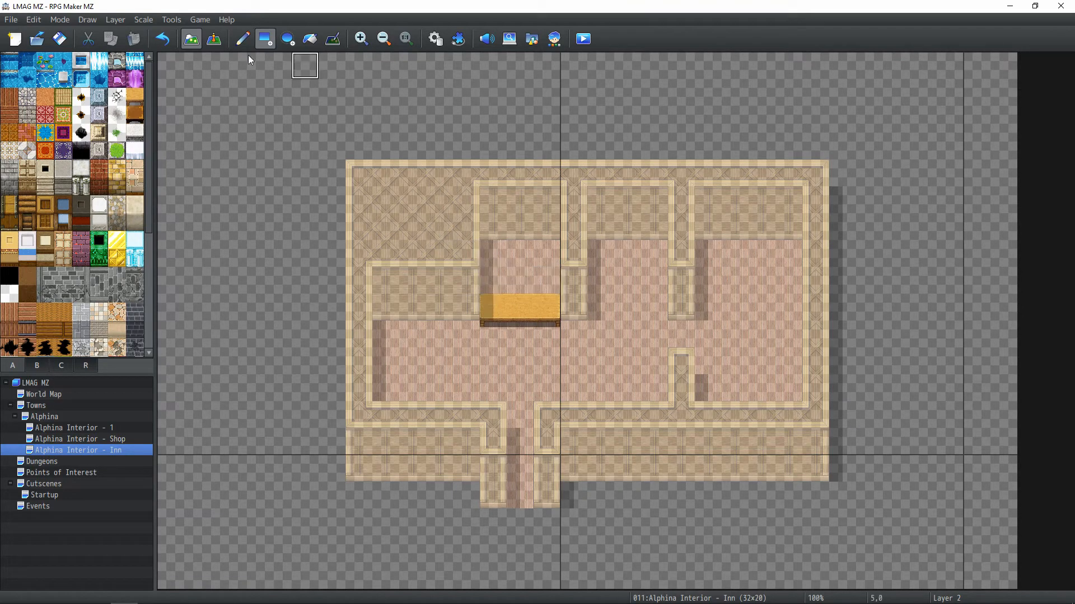
On Layer 1, extend the walls on both sides of the counter one tile forward, keeping two-tile-high wall faces
click(115, 19)
click(119, 33)
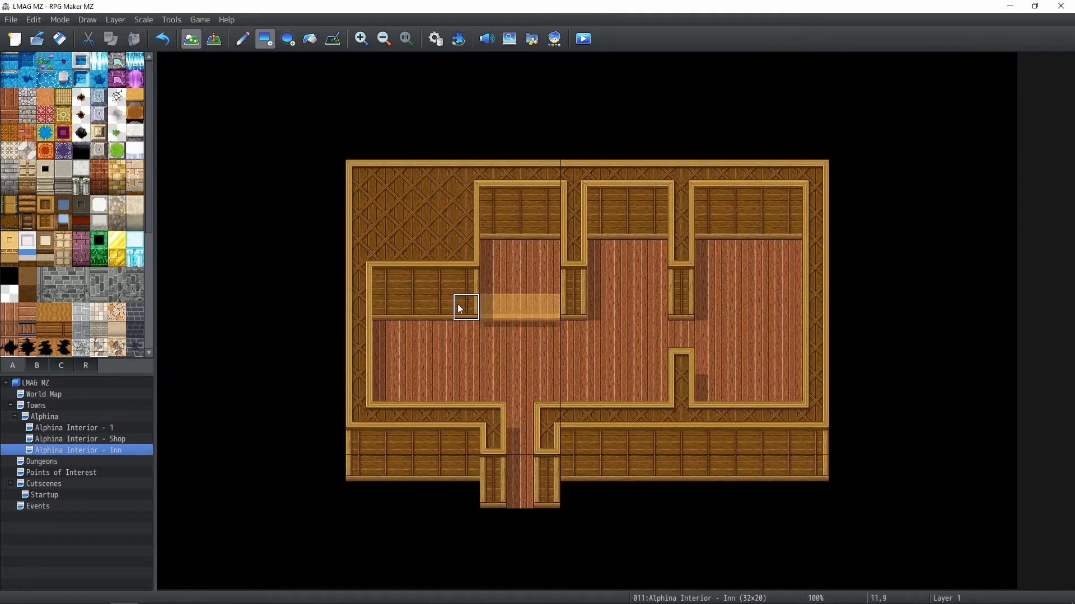
right_drag(458, 307, 380, 247)
drag(383, 277, 472, 329)
key(ctrl+z)
right_drag(468, 311, 459, 249)
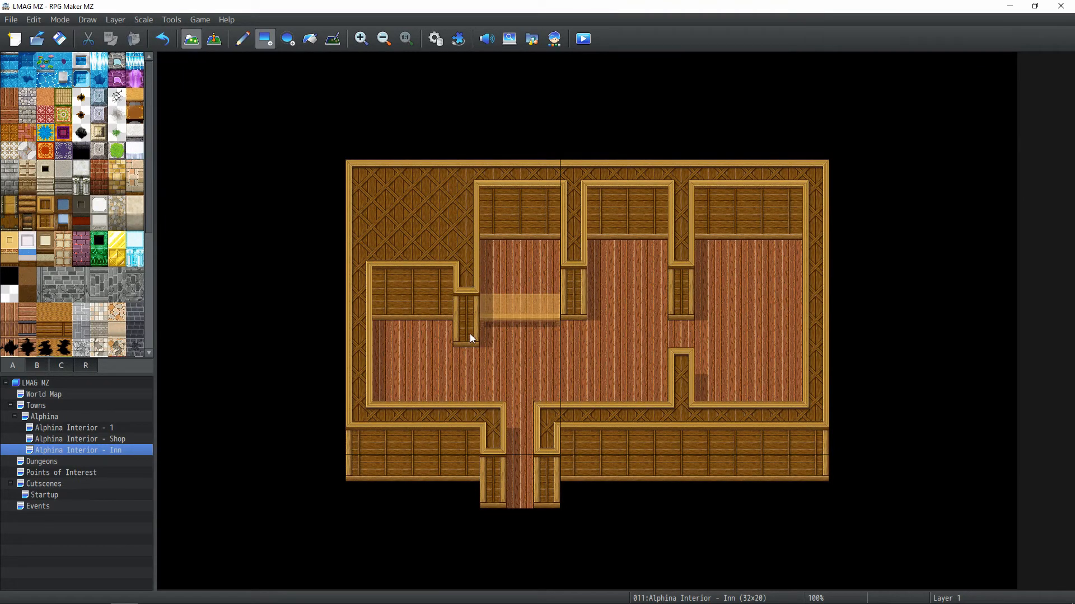
click(571, 281)
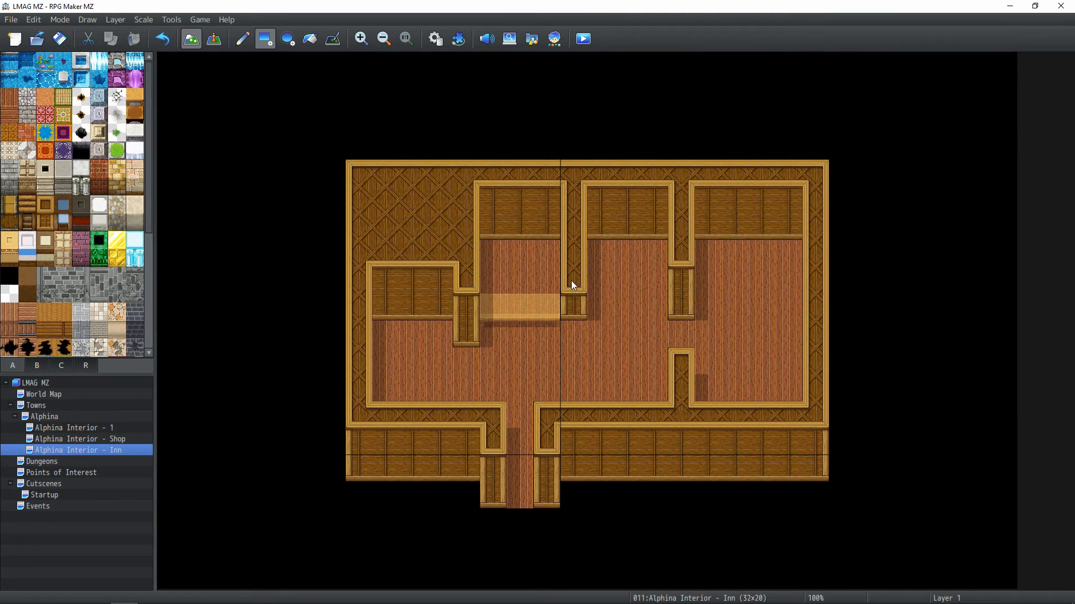
Lay a three-tile-wide red carpet under the counter to the front wall and extend it one tile into the doorway
click(43, 156)
drag(520, 300, 540, 386)
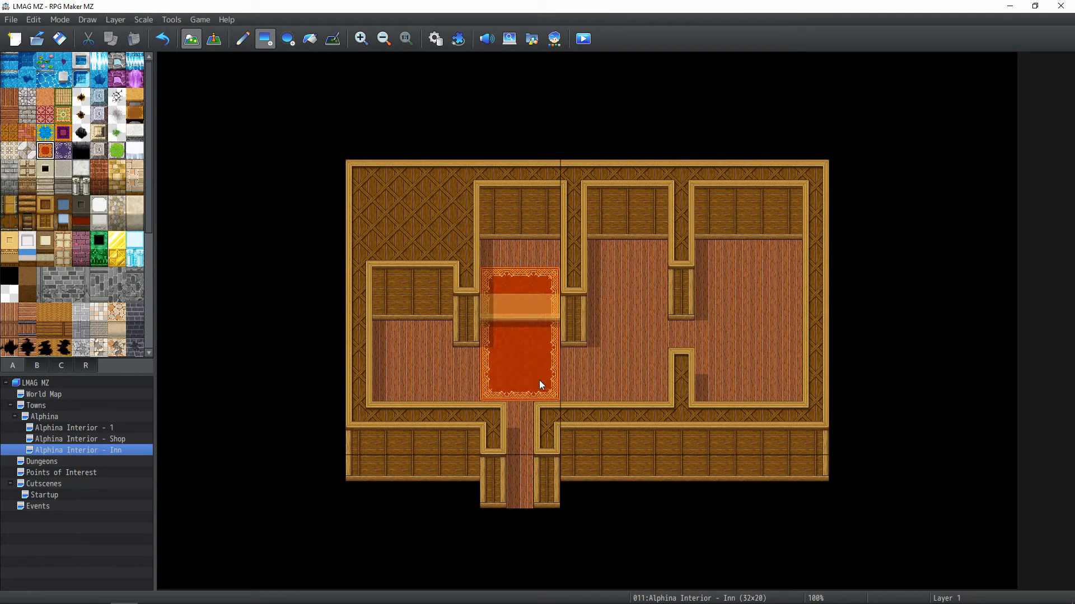
right_drag(541, 362, 488, 369)
drag(490, 386, 541, 388)
right_click(529, 396)
click(518, 417)
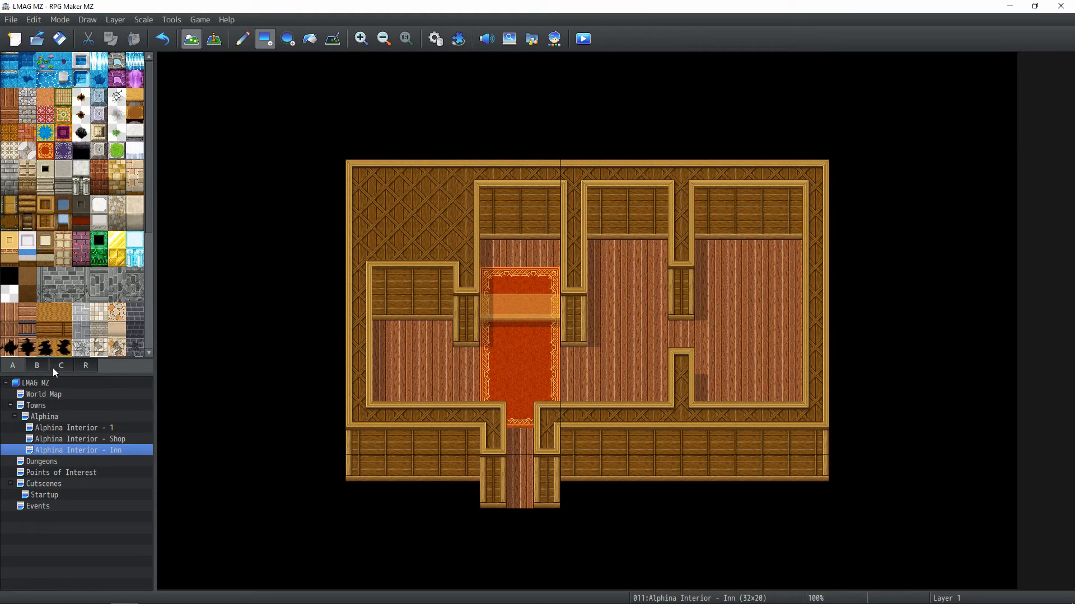
Place a two-tile-wide bookshelf against the alcove's back wall behind the counter, on Layer 3 instead of Layer 2
click(38, 366)
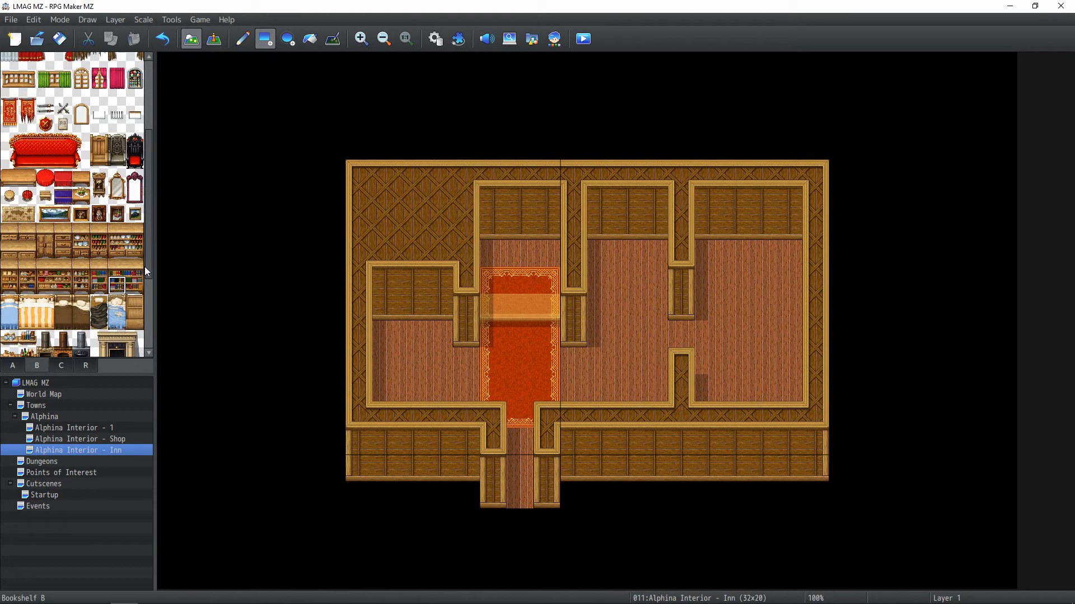
drag(141, 264, 112, 288)
click(129, 21)
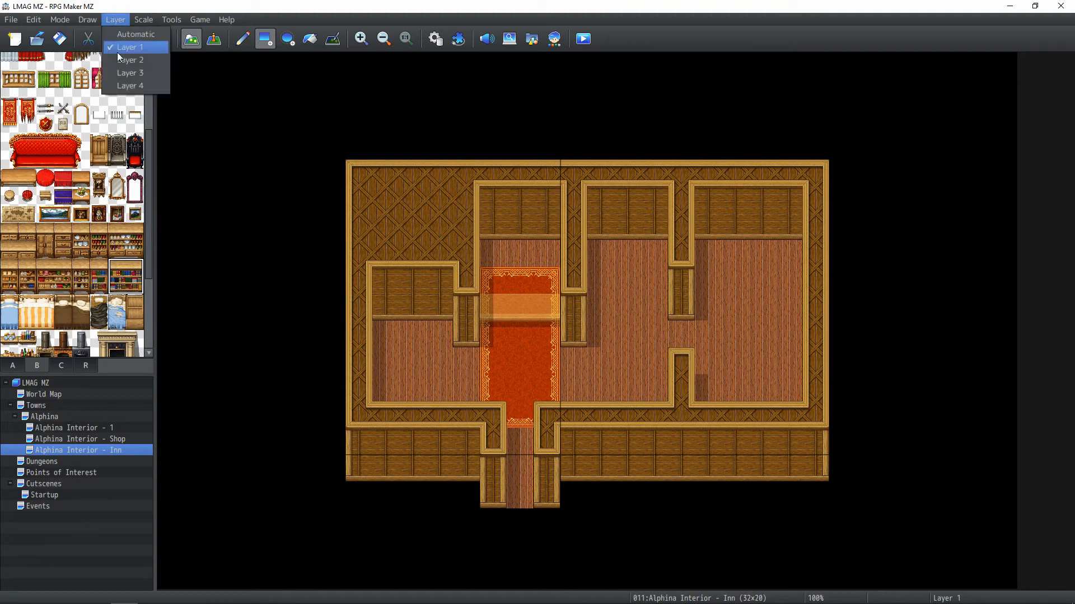
click(127, 63)
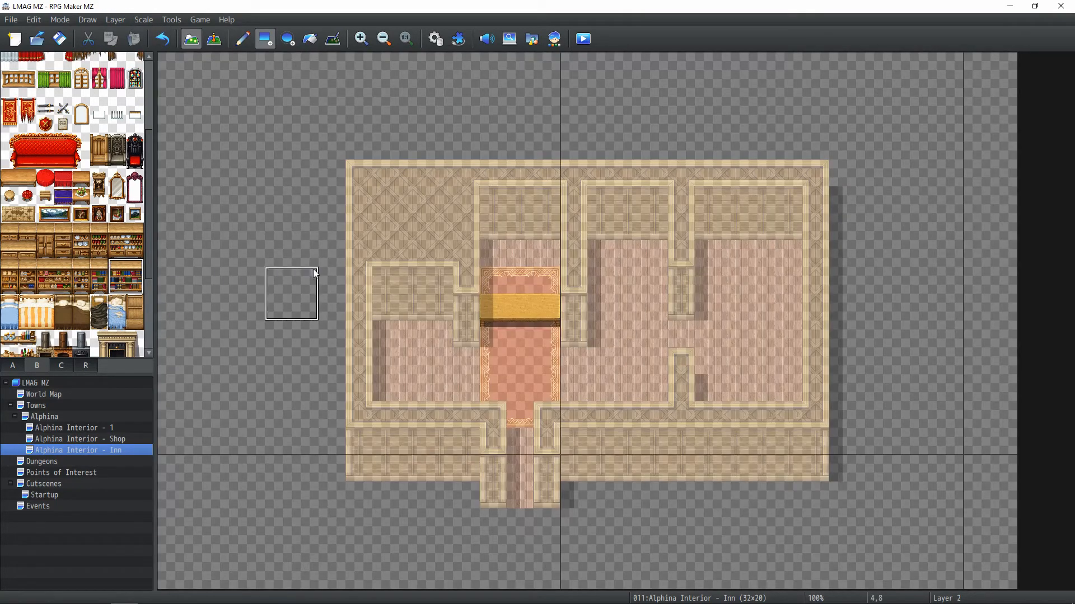
click(485, 235)
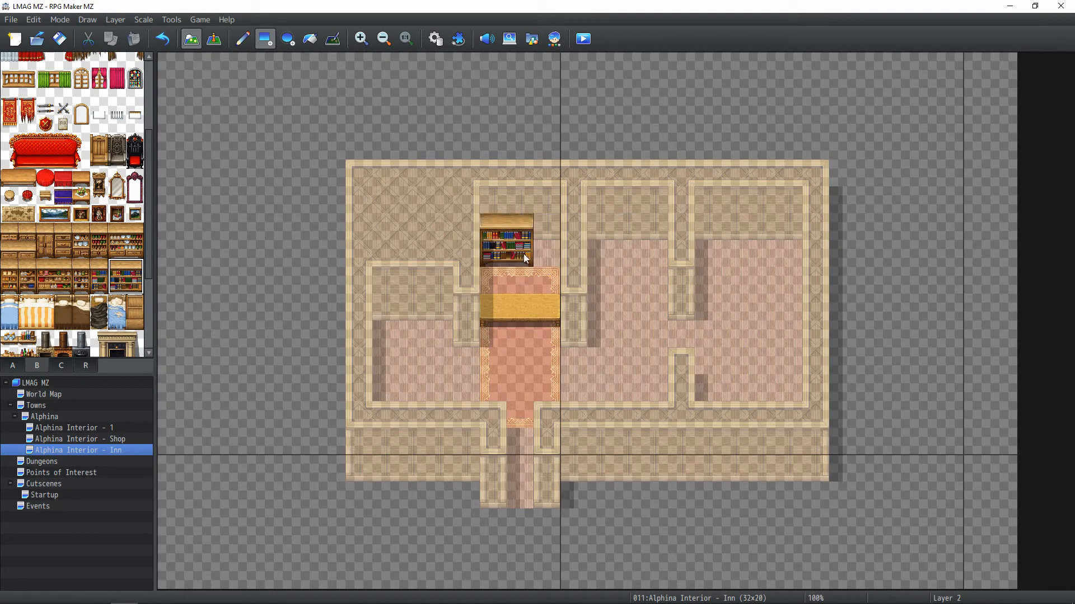
key(ctrl+z)
click(115, 19)
click(130, 73)
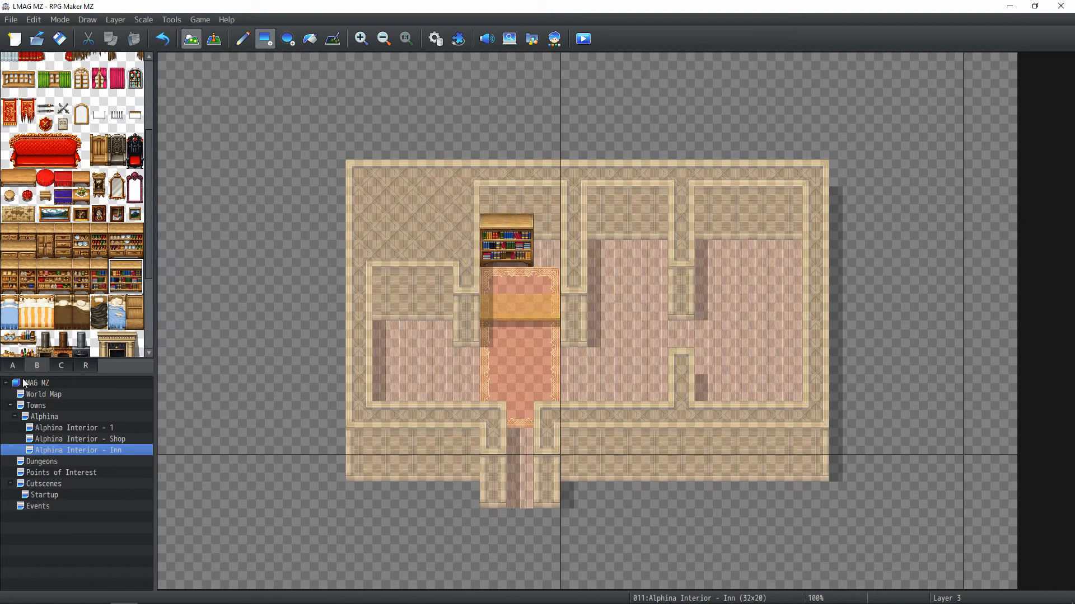
Place a round stool centrally behind the counter, and replace the two-tile-wide bookshelf with a one-tile-wide one in the alcove's left corner
click(11, 196)
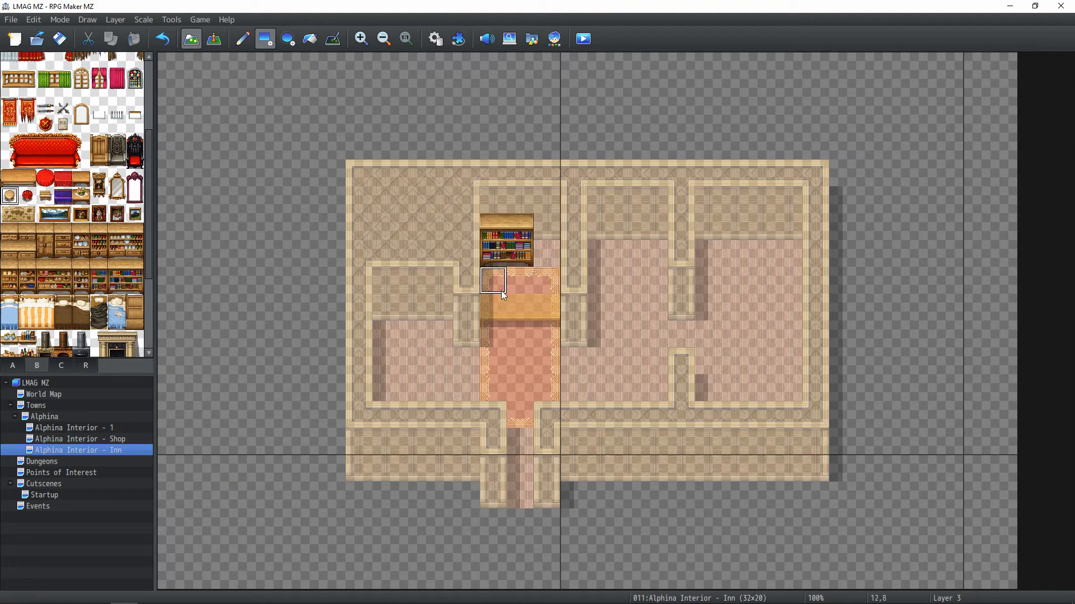
click(516, 281)
click(26, 235)
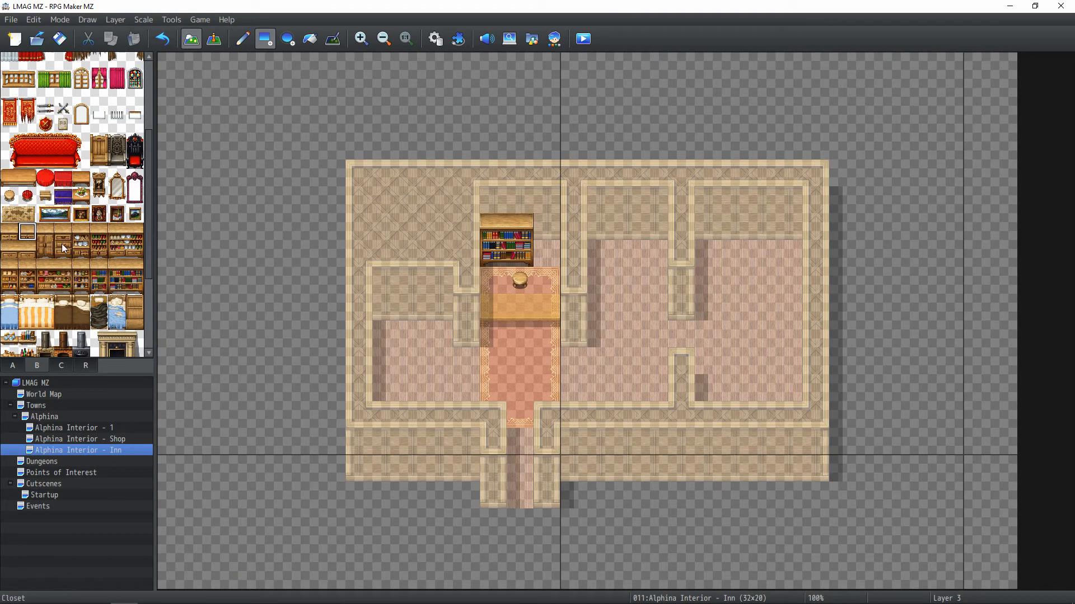
click(32, 246)
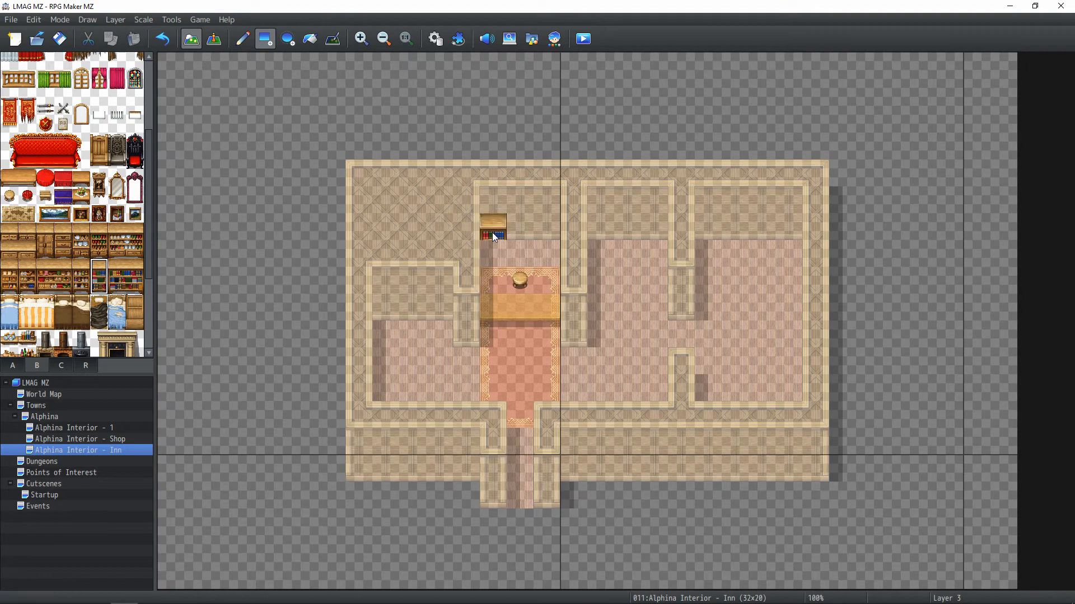
Place a two-tile-wide drawer chest beside the narrow bookshelf and a red-curtained window on the alcove's back wall above it
click(10, 251)
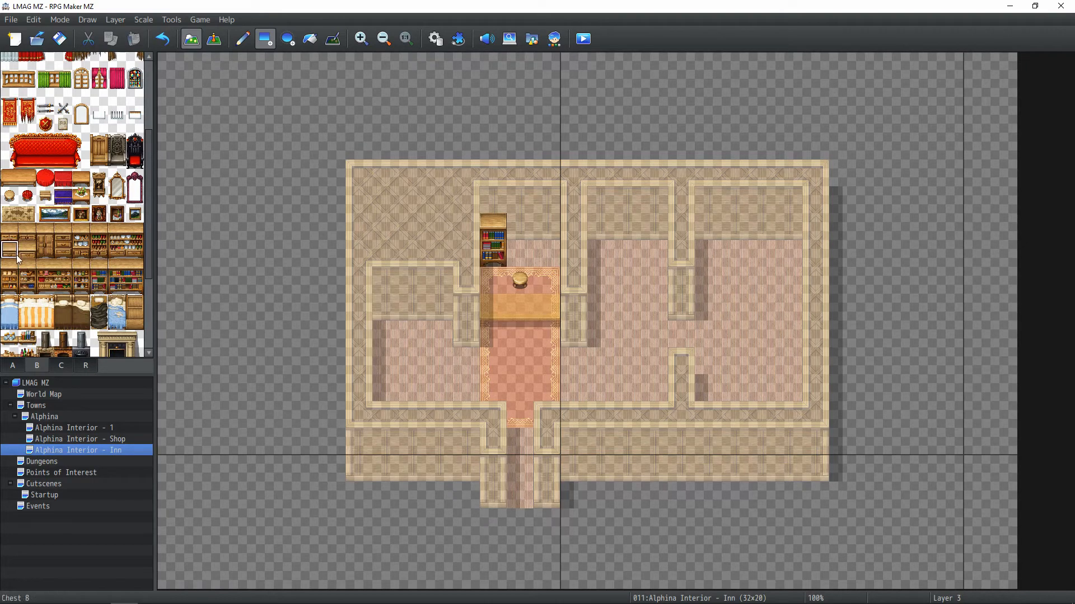
drag(29, 260, 26, 256)
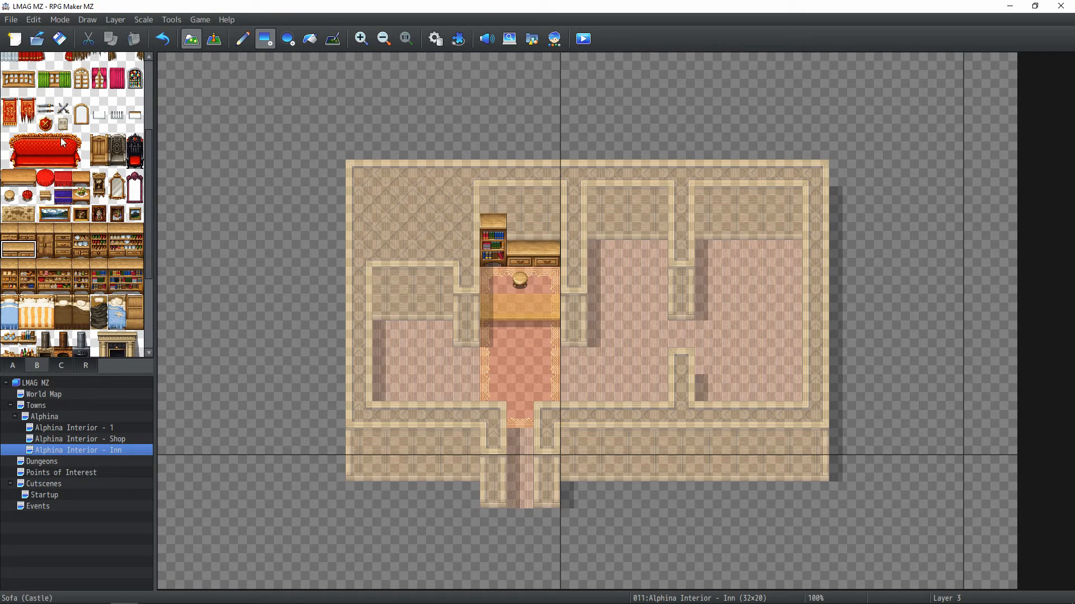
drag(100, 95, 100, 71)
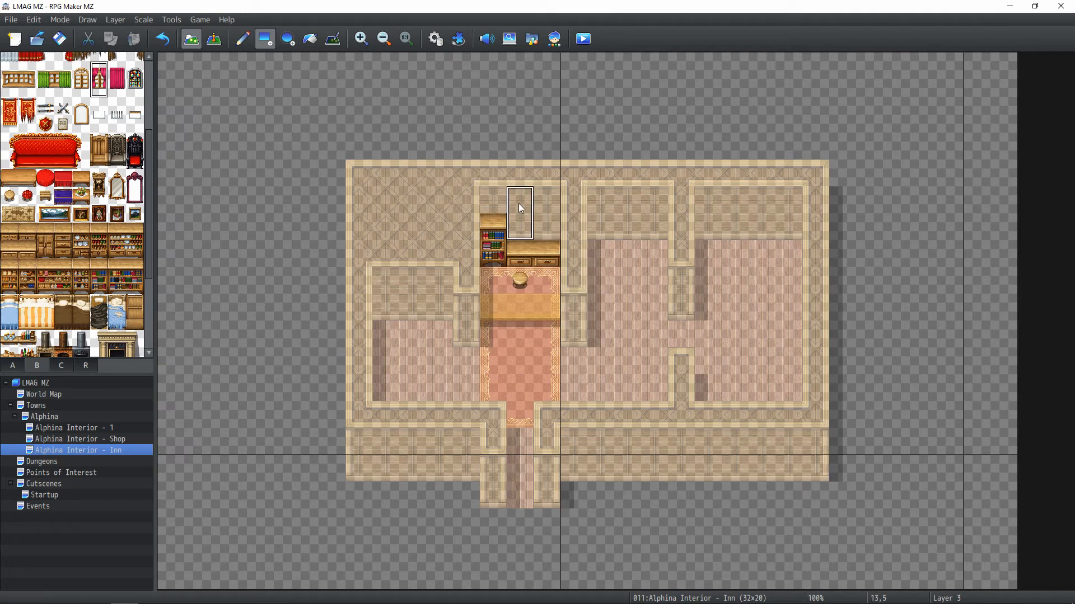
click(214, 39)
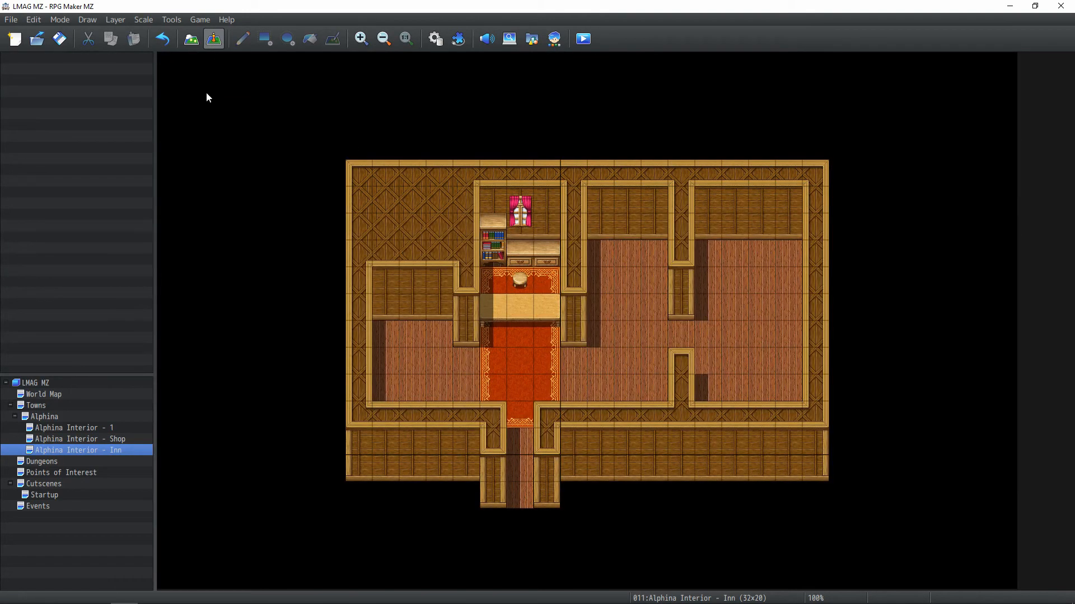
click(190, 39)
Place an open book at the centre of the reception counter and a candlestick on its right tile, on Layer 3
click(116, 20)
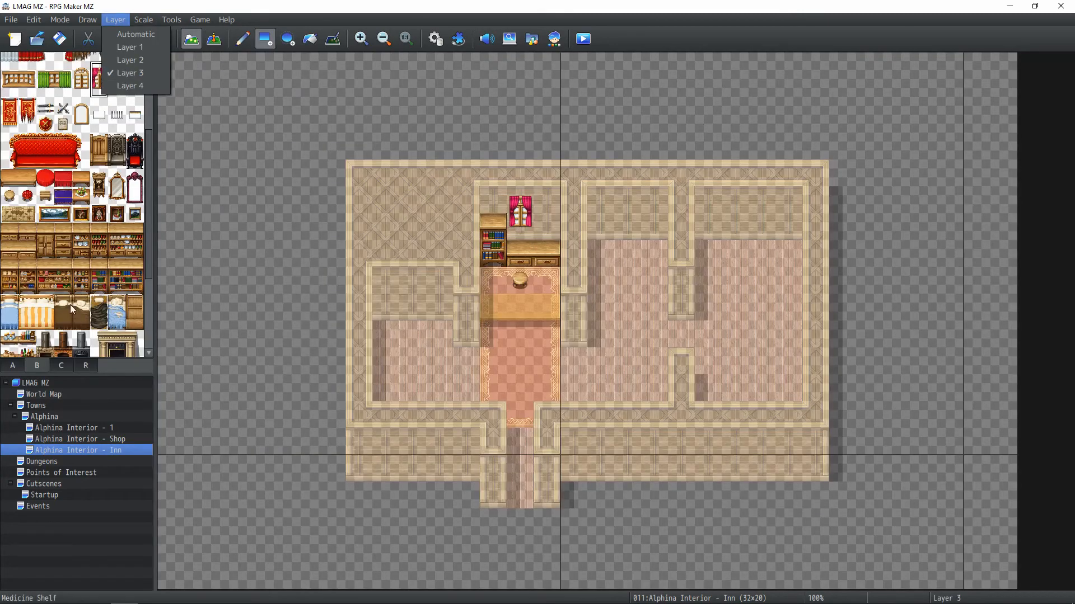
click(56, 366)
scroll(73, 224, down, 5)
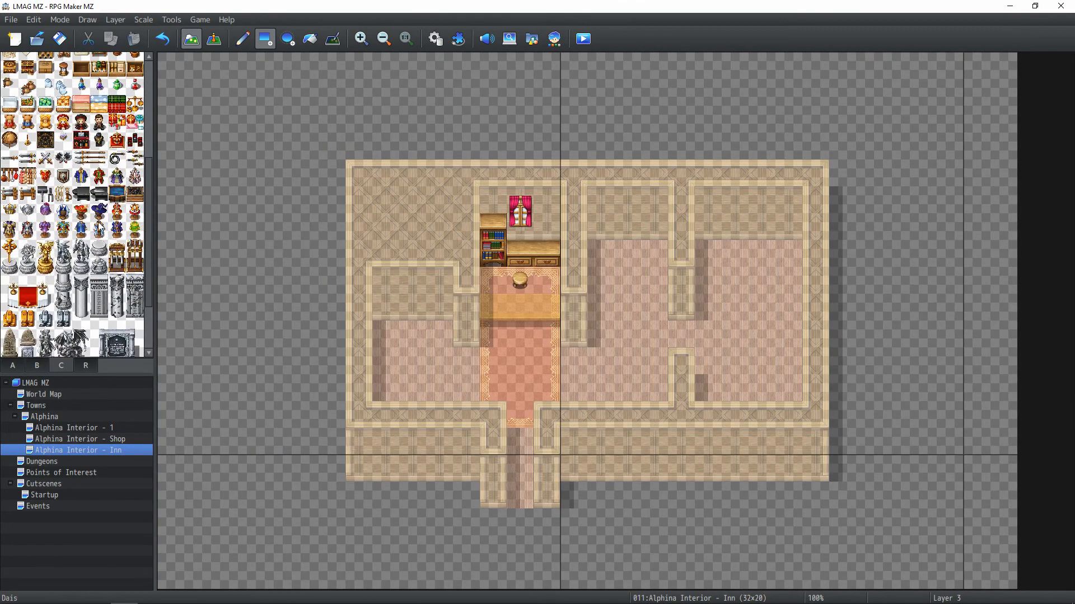
scroll(88, 172, up, 2)
click(88, 163)
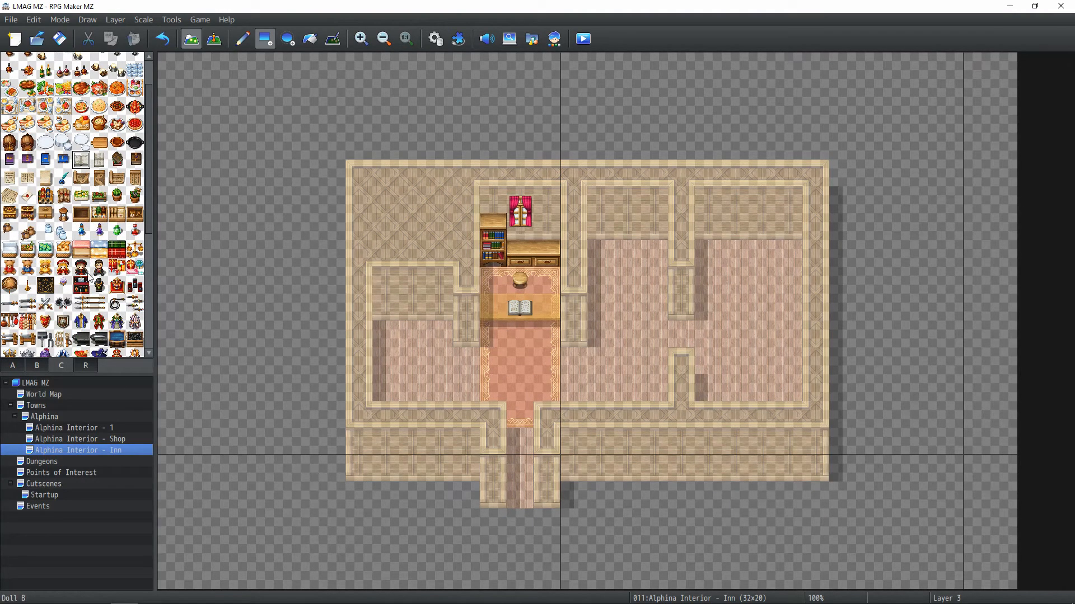
scroll(47, 246, down, 3)
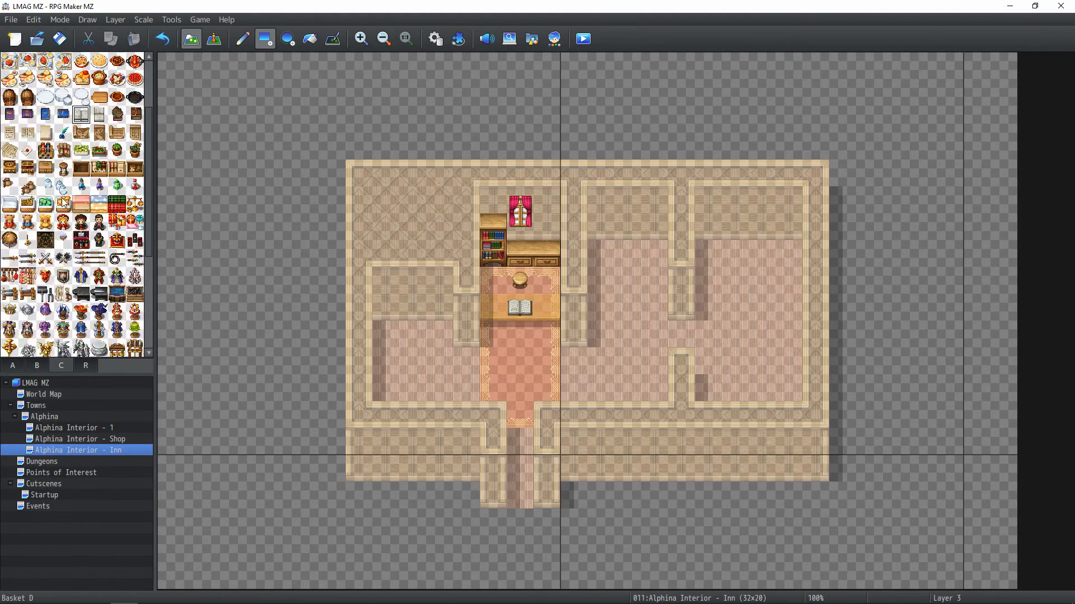
click(27, 229)
click(539, 305)
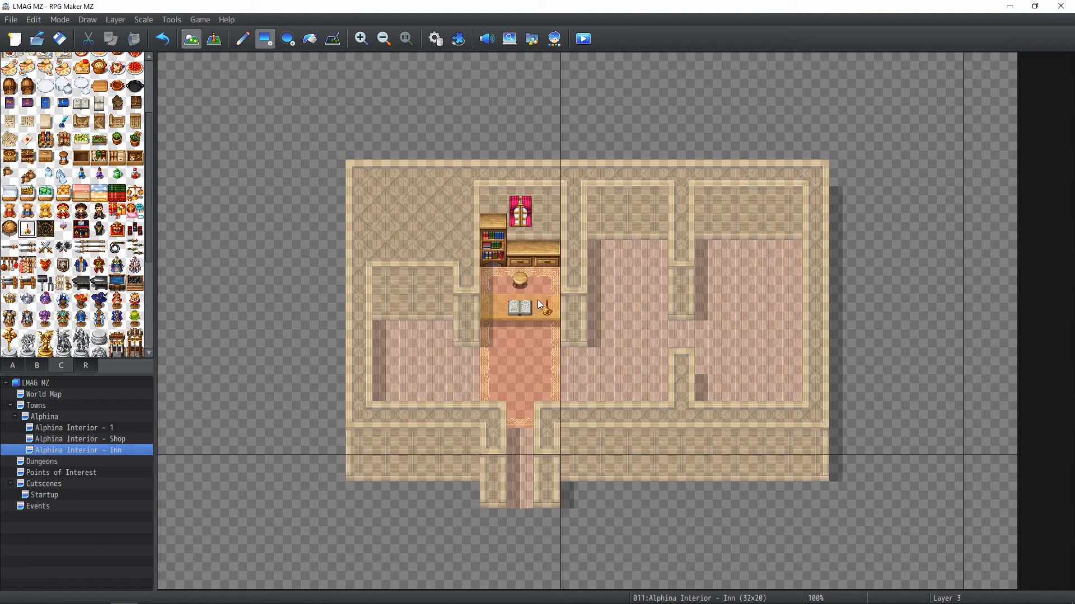
click(483, 434)
mouse_move(468, 174)
right_down()
mouse_move(566, 421)
mouse_move(573, 496)
right_up()
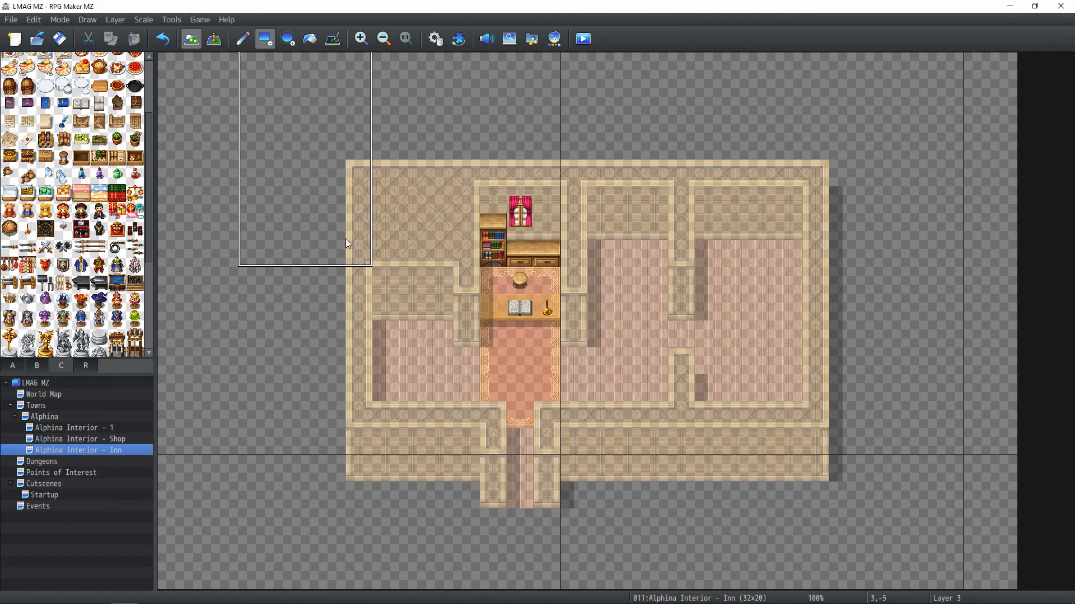
right_click(386, 335)
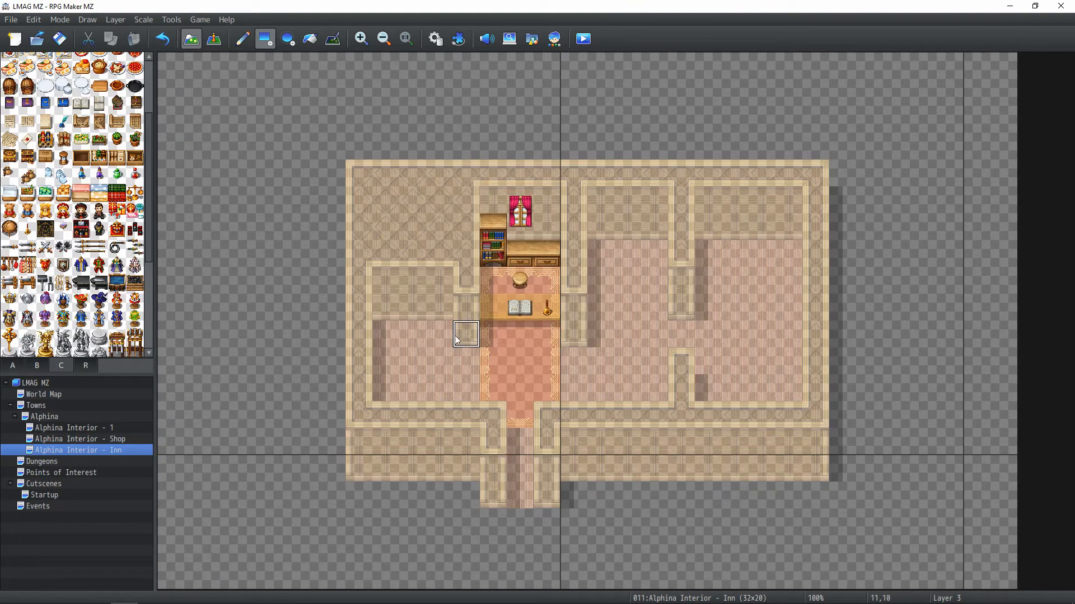
Place a two-tile-high stove with a chimney pipe at the middle of the left room's back wall
click(35, 364)
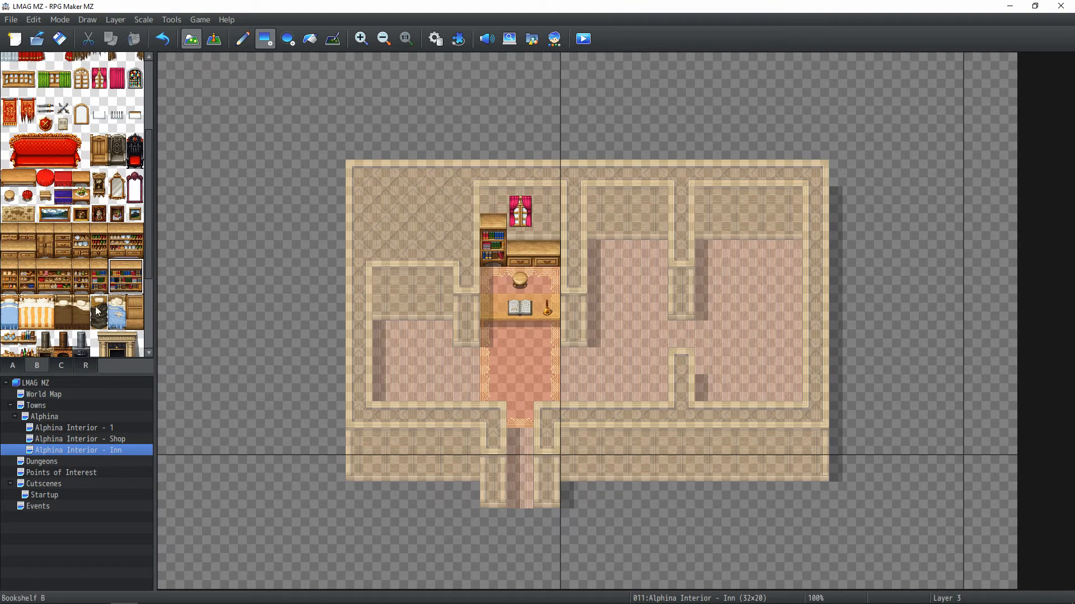
scroll(96, 311, down, 1)
click(45, 300)
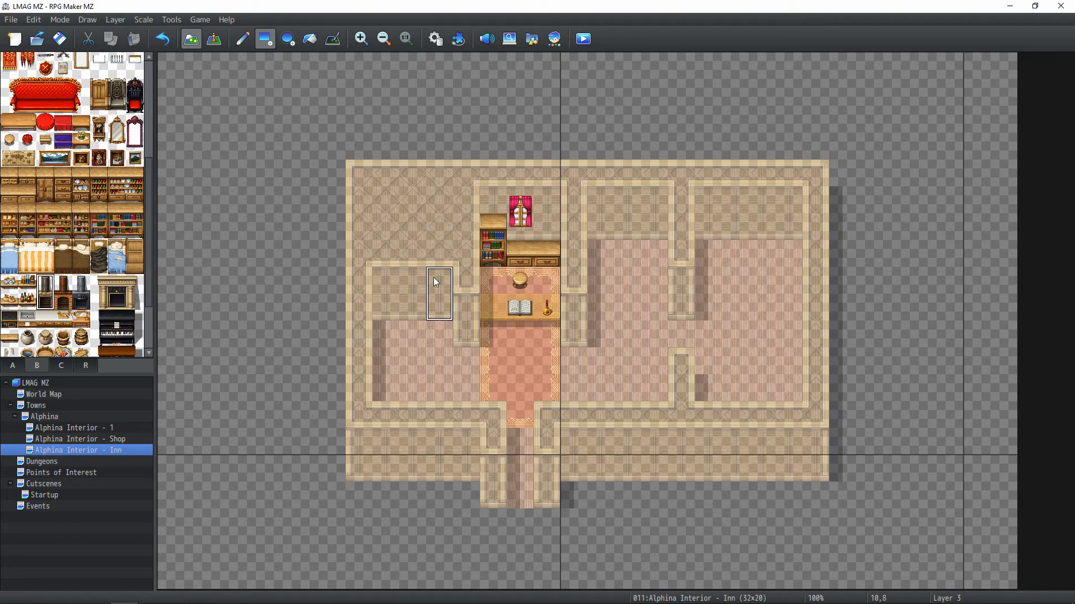
click(412, 281)
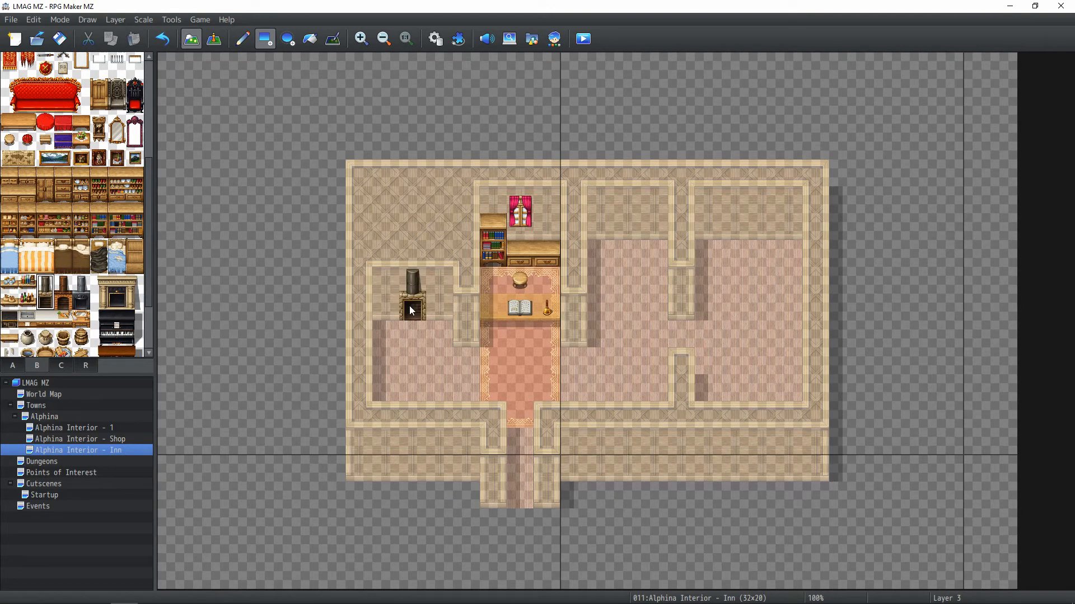
Lay a three-by-three-tile red carpet in the left room on Layer 3 and copy it onto Layer 1 in the same spot
click(12, 366)
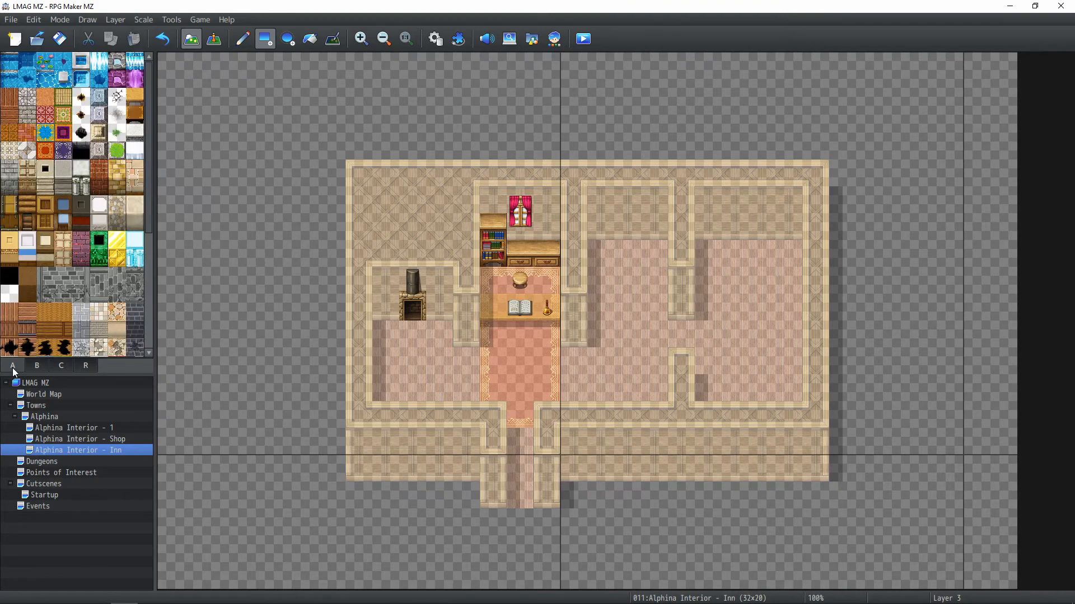
click(46, 150)
mouse_move(385, 334)
mouse_down()
mouse_move(414, 364)
mouse_move(427, 412)
mouse_move(470, 417)
mouse_move(440, 421)
mouse_move(439, 392)
mouse_up()
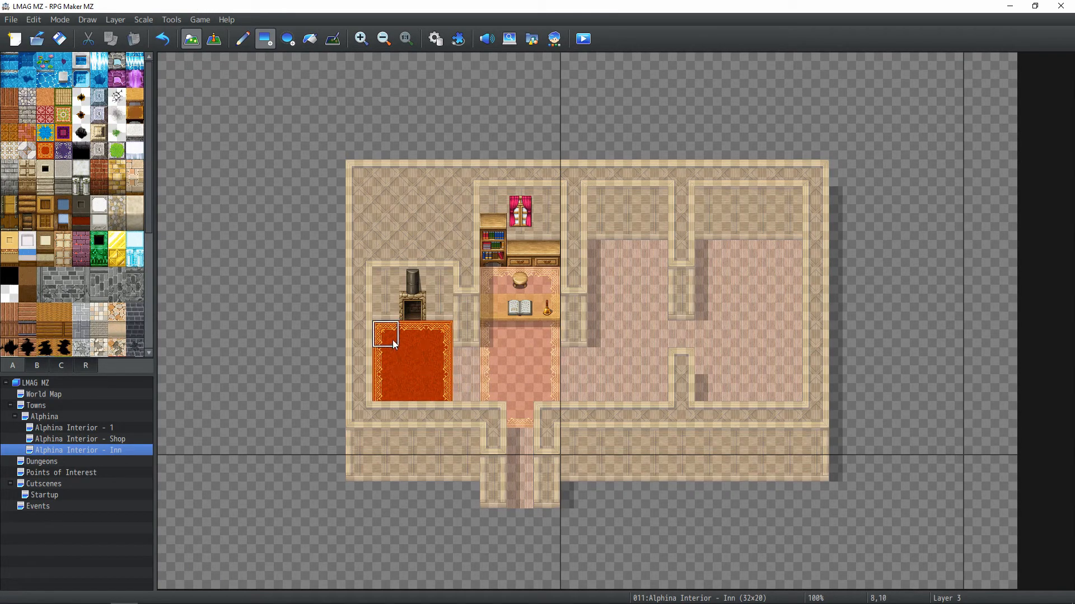
right_drag(389, 336, 442, 409)
click(116, 20)
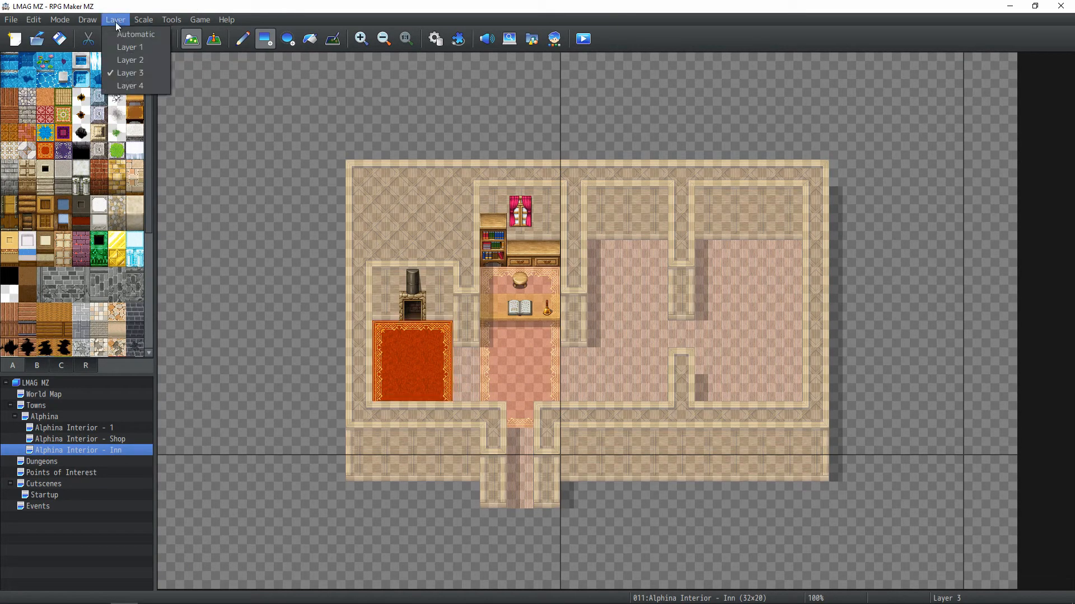
click(117, 48)
click(243, 39)
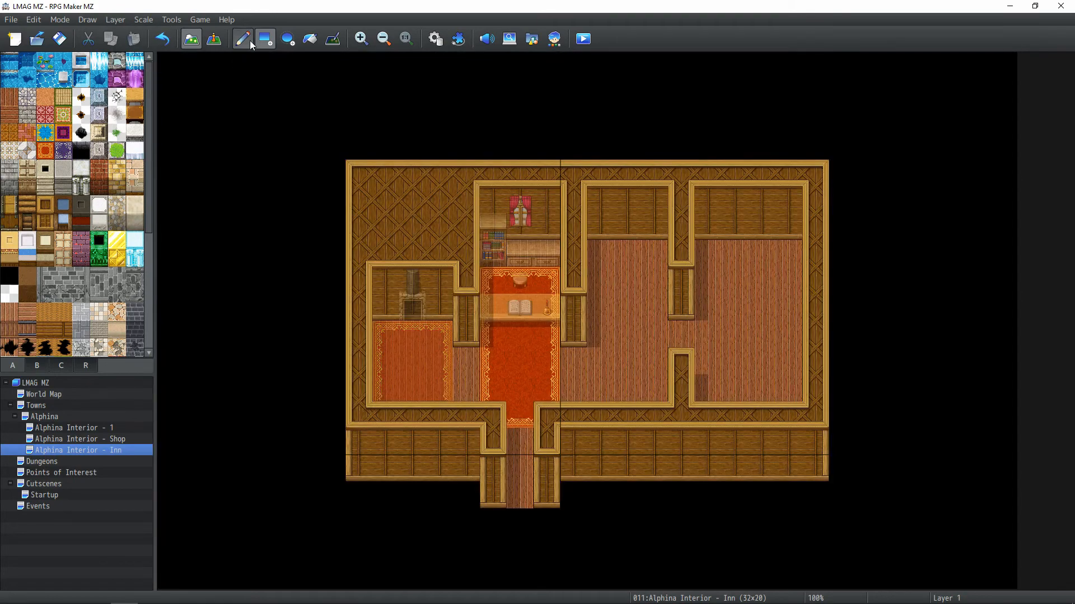
click(447, 395)
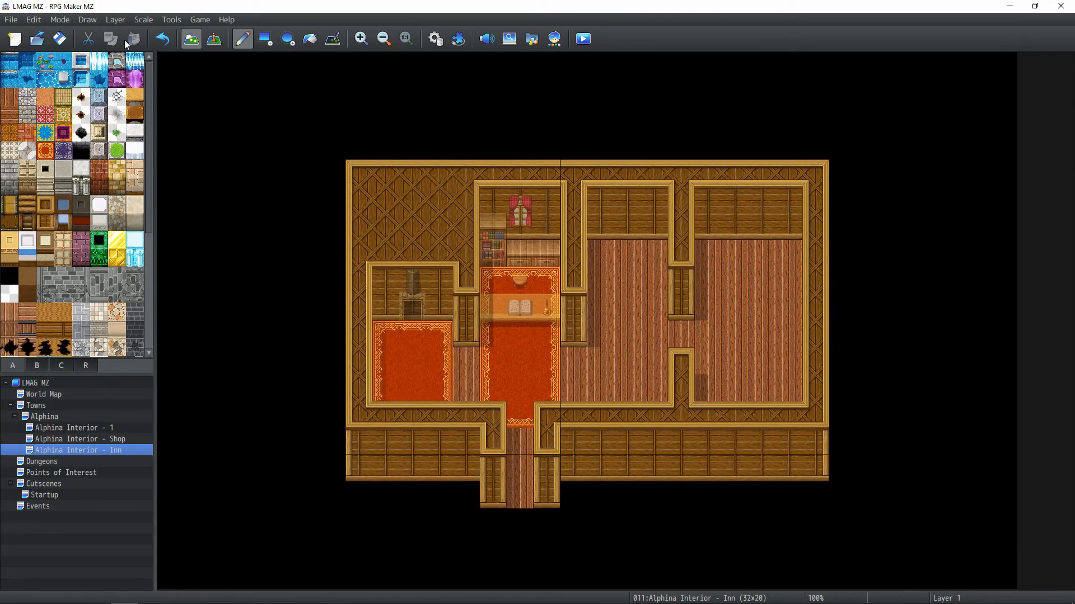
Erase the left room's red carpet from Layer 3, using a copied empty area
click(127, 21)
click(130, 72)
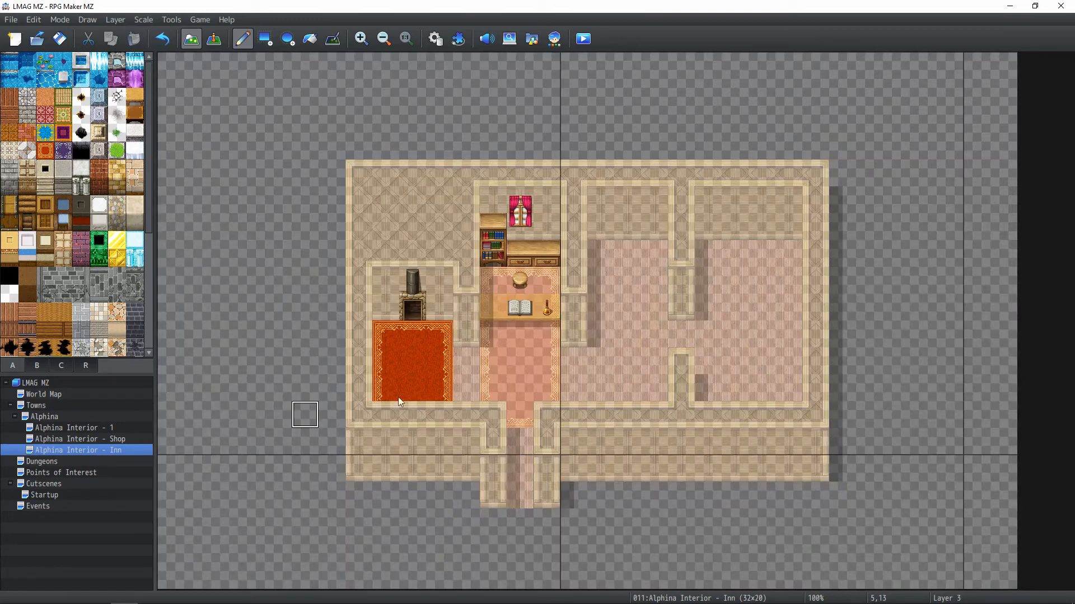
right_click(411, 335)
mouse_move(411, 334)
mouse_down()
mouse_move(464, 387)
mouse_move(388, 367)
mouse_up()
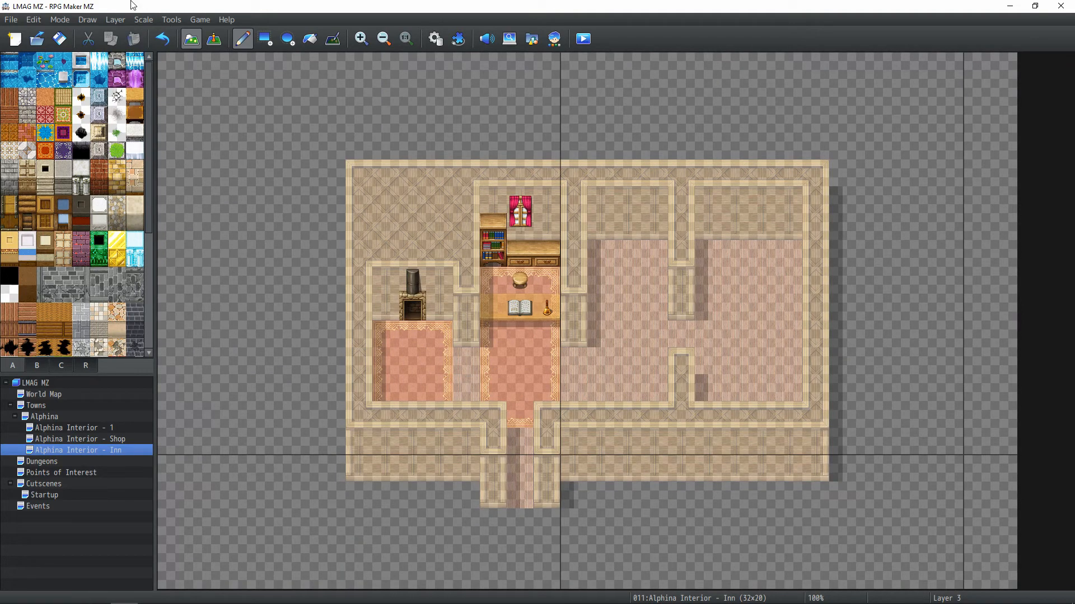
Place a two-tile-wide wooden table along the left room's left wall, with one round stool behind it and two in front
key(alt+l)
click(27, 347)
scroll(31, 313, down, 3)
scroll(25, 252, down, 3)
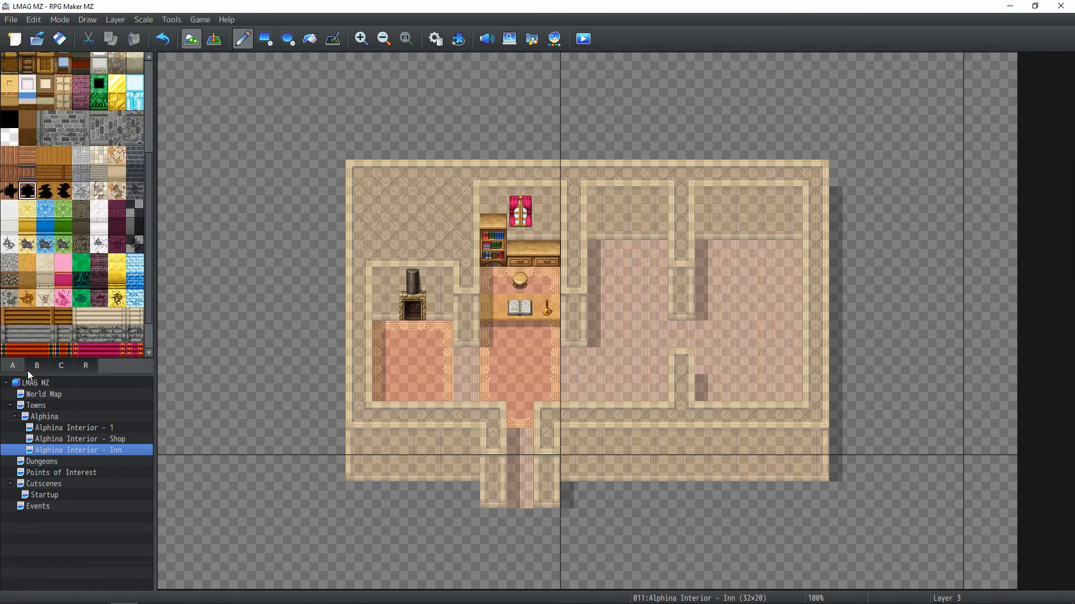
click(31, 368)
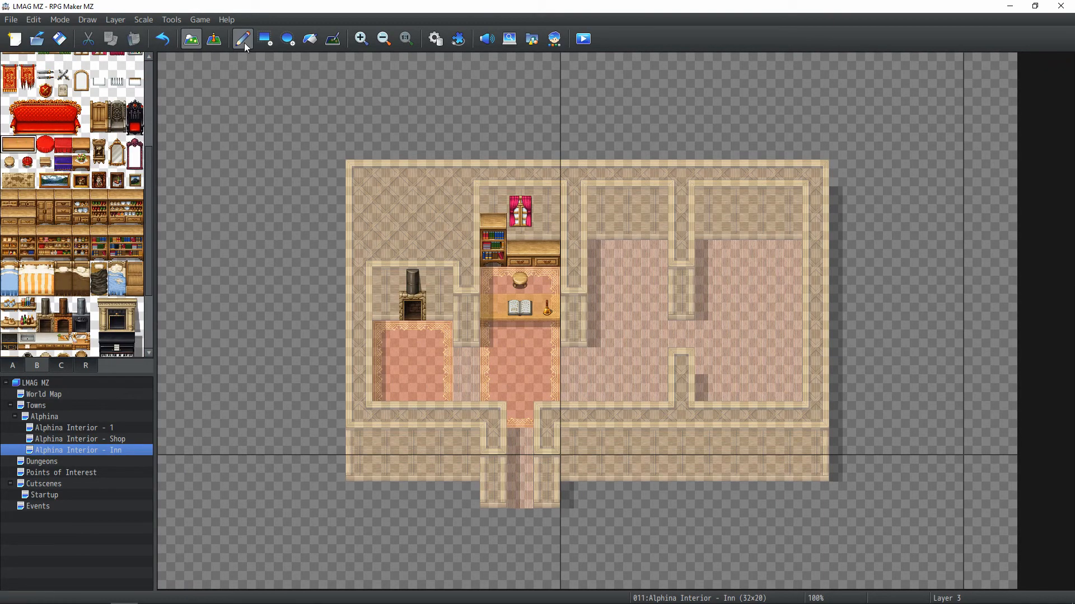
click(389, 369)
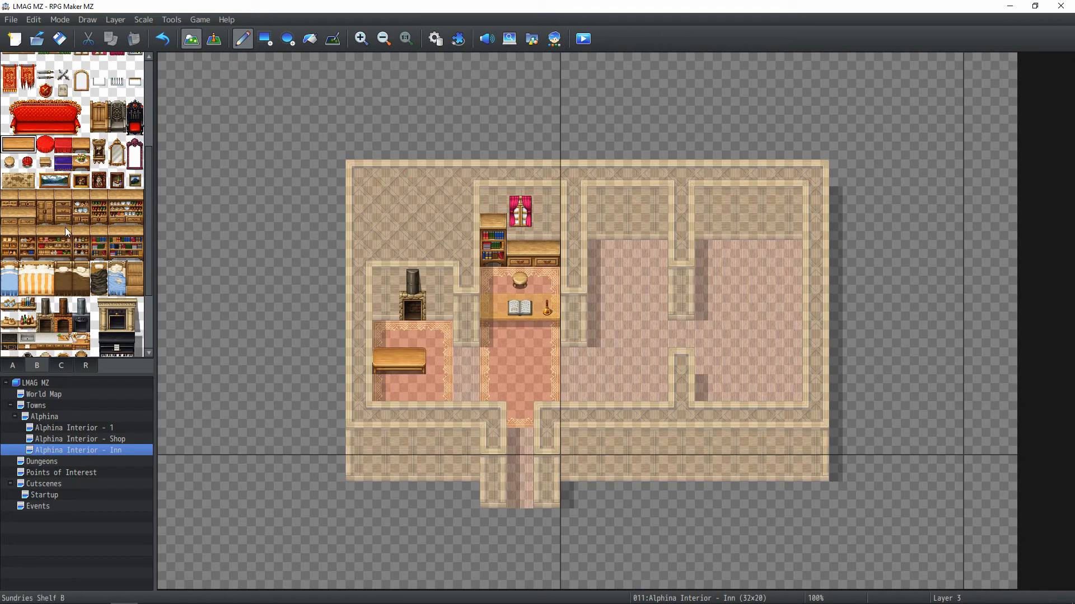
click(9, 162)
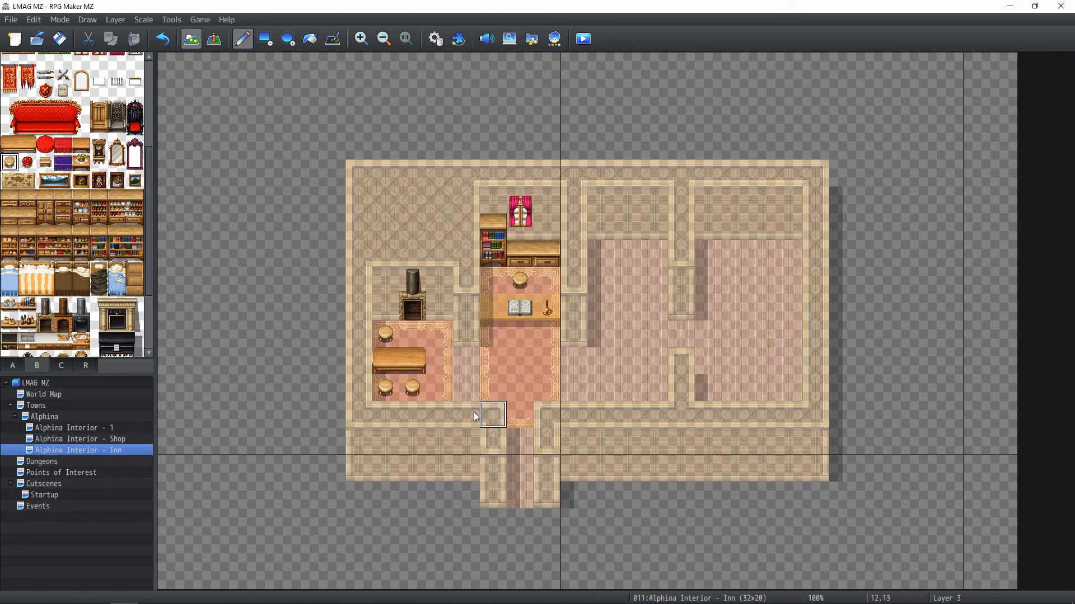
Hang a portrait to the left of the stove and a landscape picture to its right on the left room's back wall
click(117, 180)
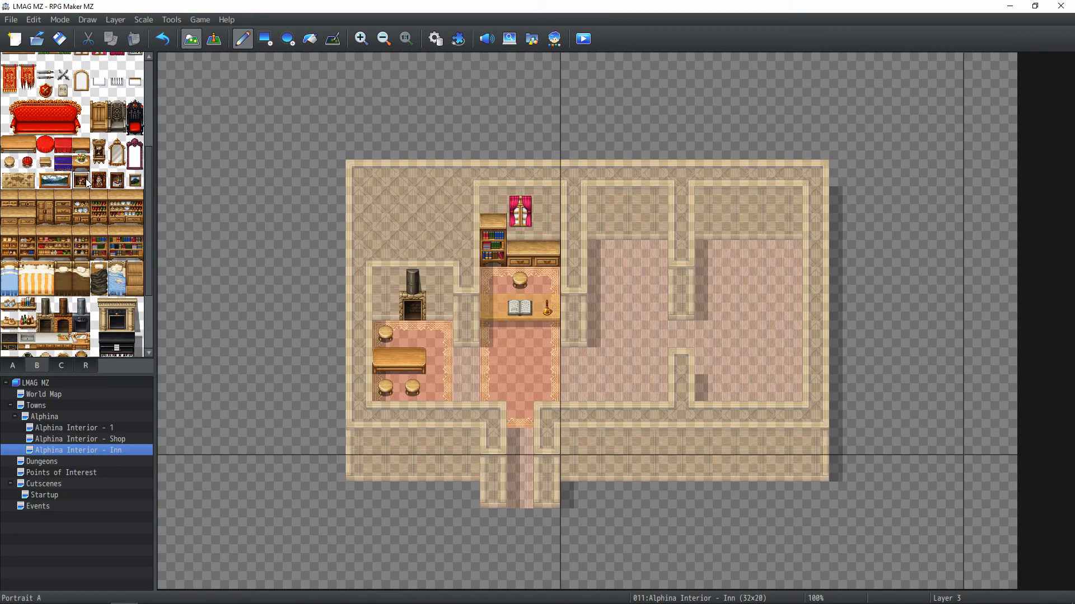
click(135, 180)
click(440, 280)
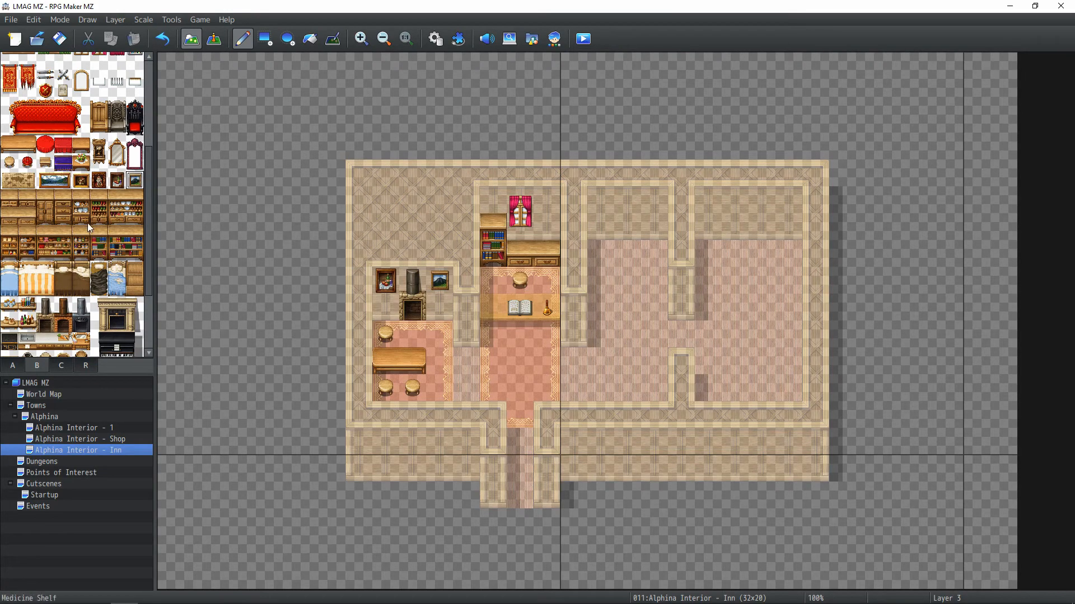
Place a red flower planter on each wall face flanking the reception counter, and preview the map in event mode
scroll(87, 223, down, 5)
click(60, 365)
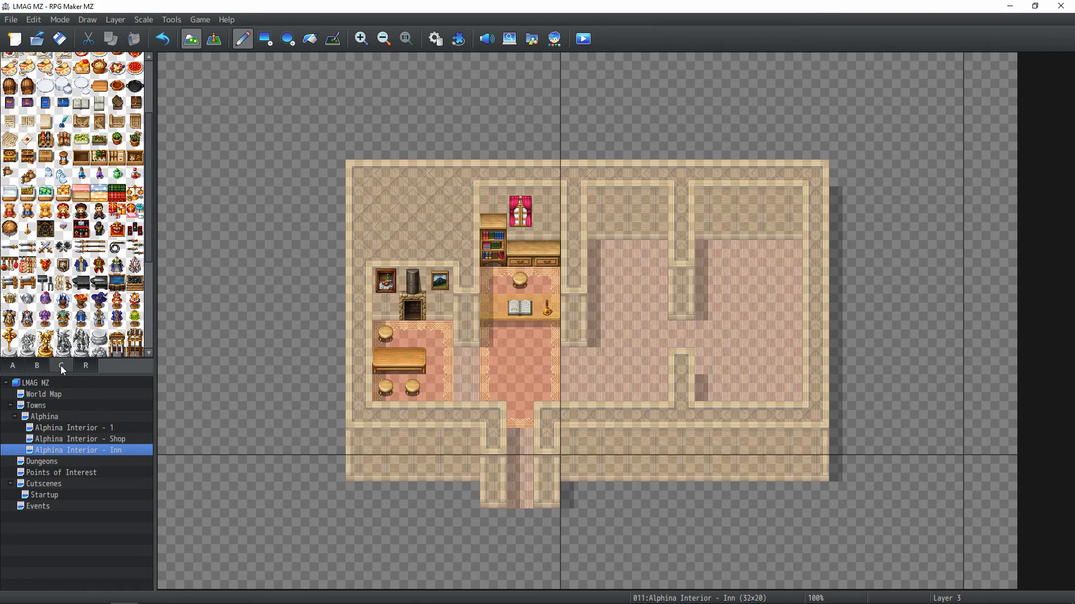
scroll(90, 235, up, 2)
click(99, 195)
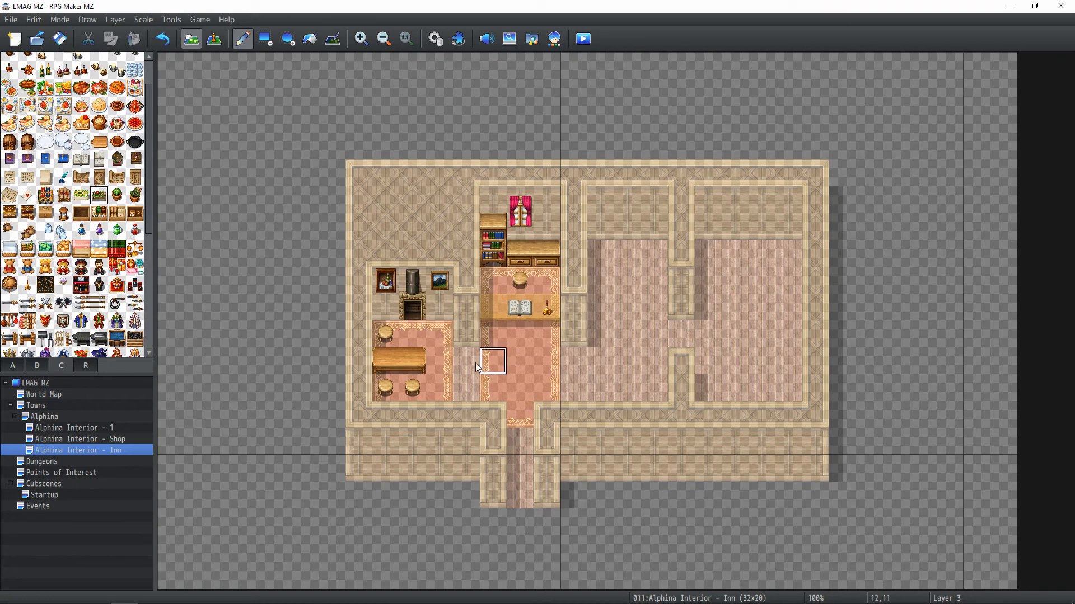
click(466, 307)
click(573, 307)
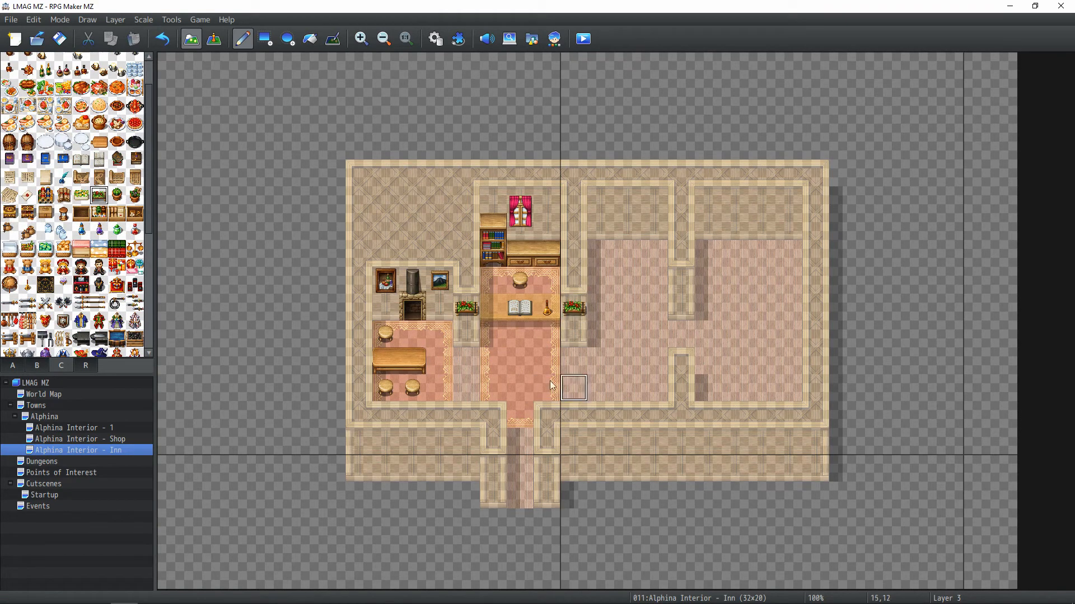
click(216, 40)
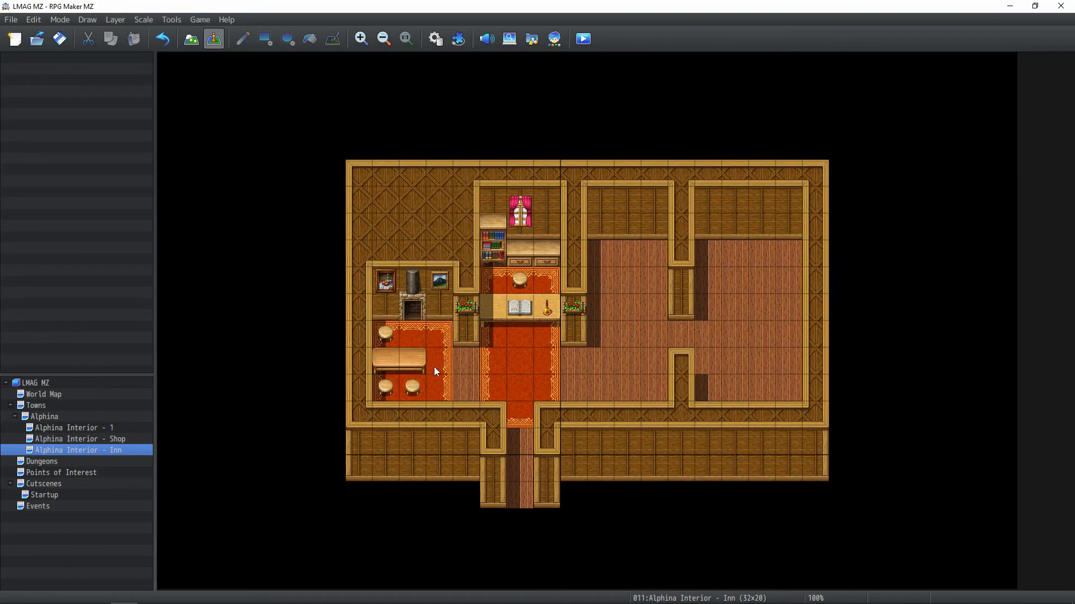
click(192, 39)
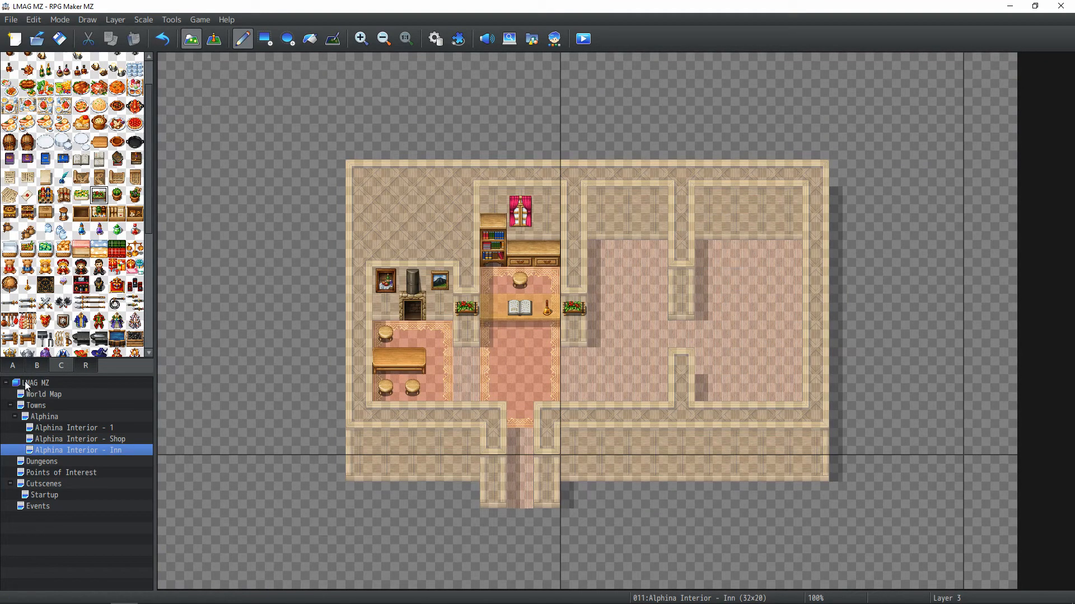
Place a blue bed in the back-left corner of the right room on Layer 3
click(36, 366)
click(110, 23)
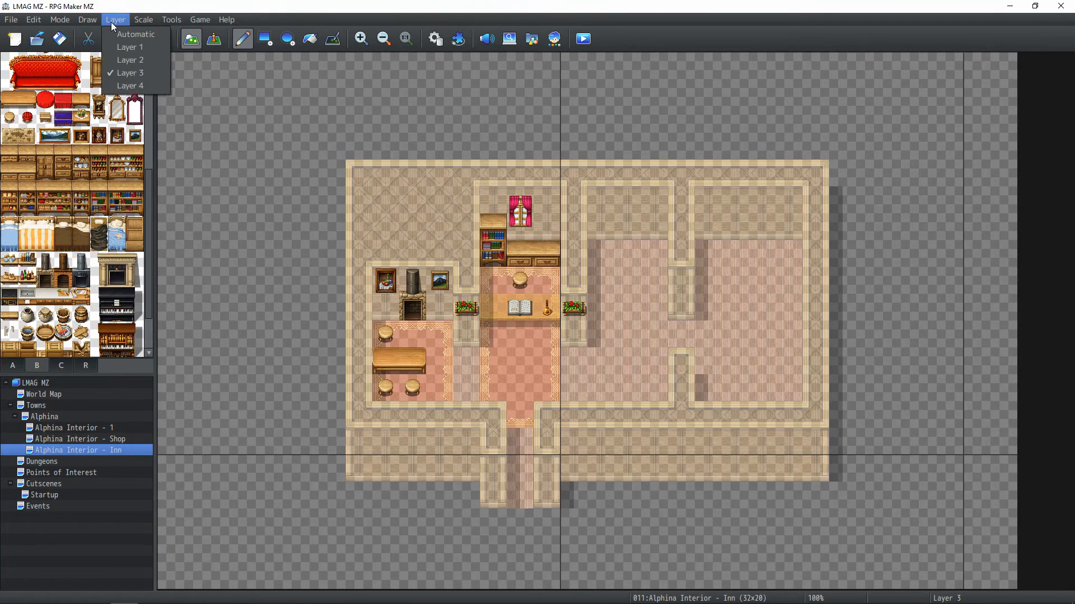
click(123, 7)
scroll(48, 261, up, 2)
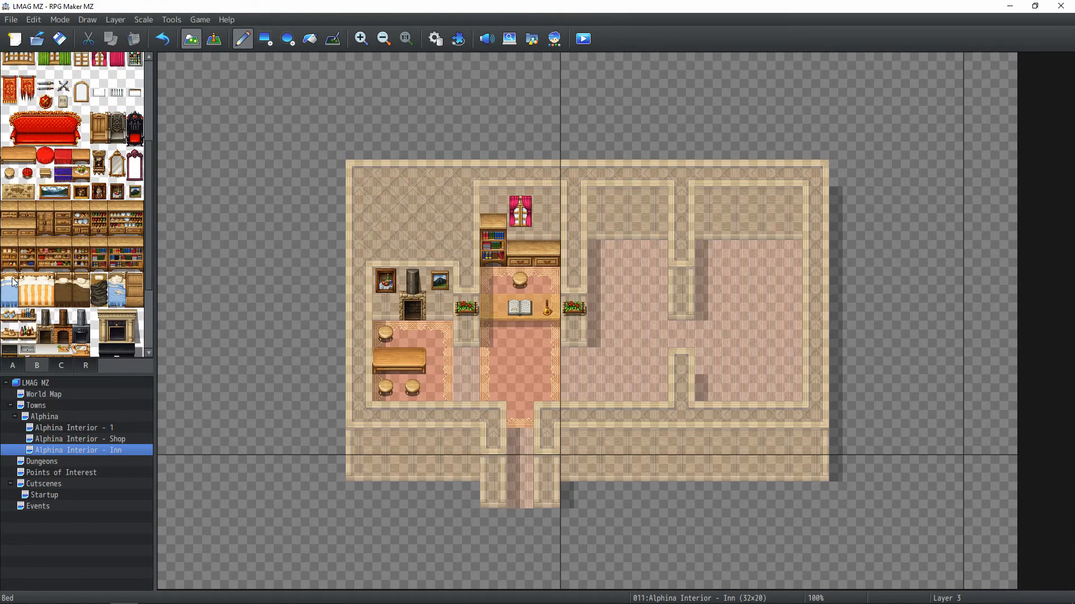
drag(9, 282, 9, 298)
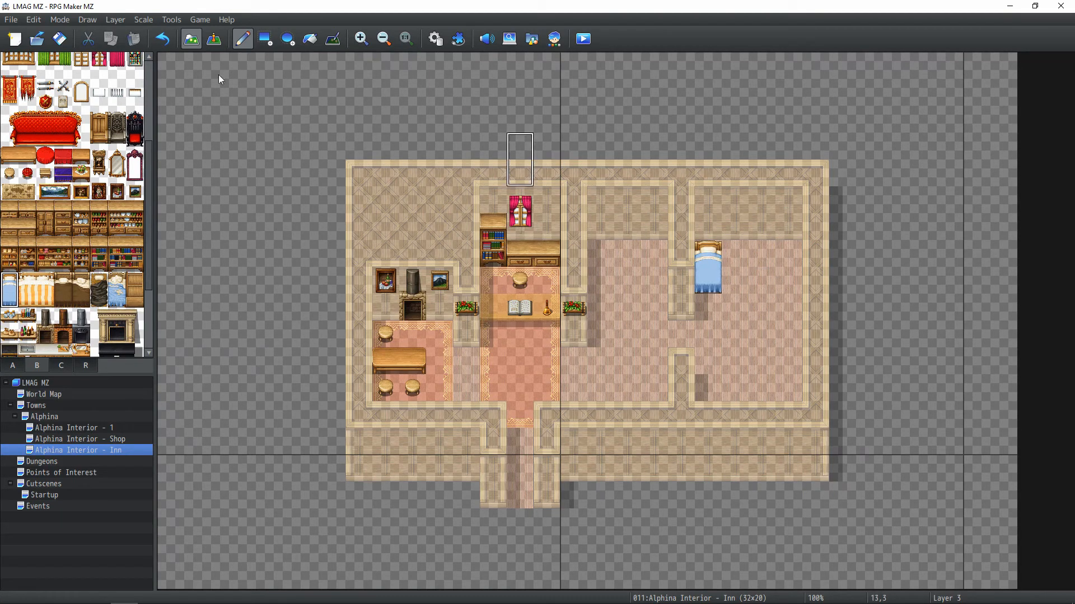
Widen the right room by one tile on Layer 1, copying its right wall section one tile further right
click(114, 20)
click(129, 47)
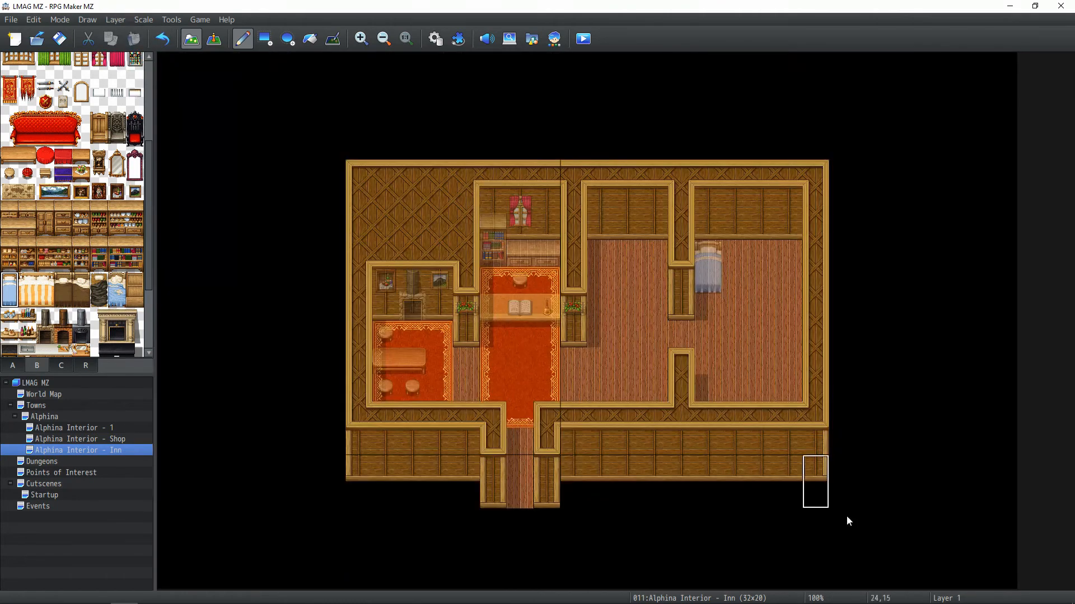
right_drag(822, 471, 784, 180)
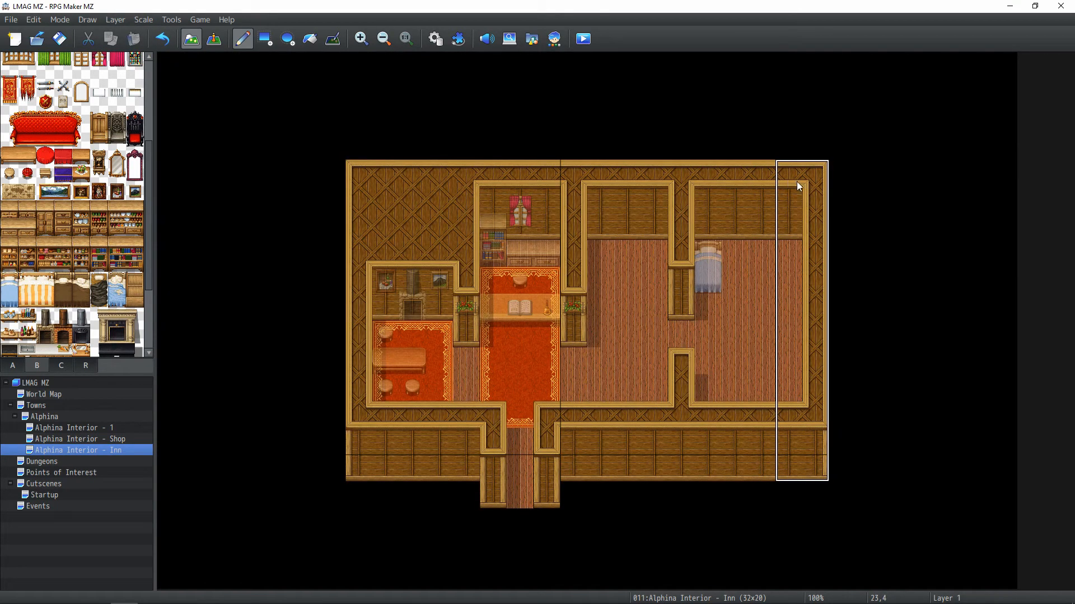
click(820, 177)
Set the inn map's width to 33 tiles and fill the added empty column with black on Layer 1
double_click(126, 450)
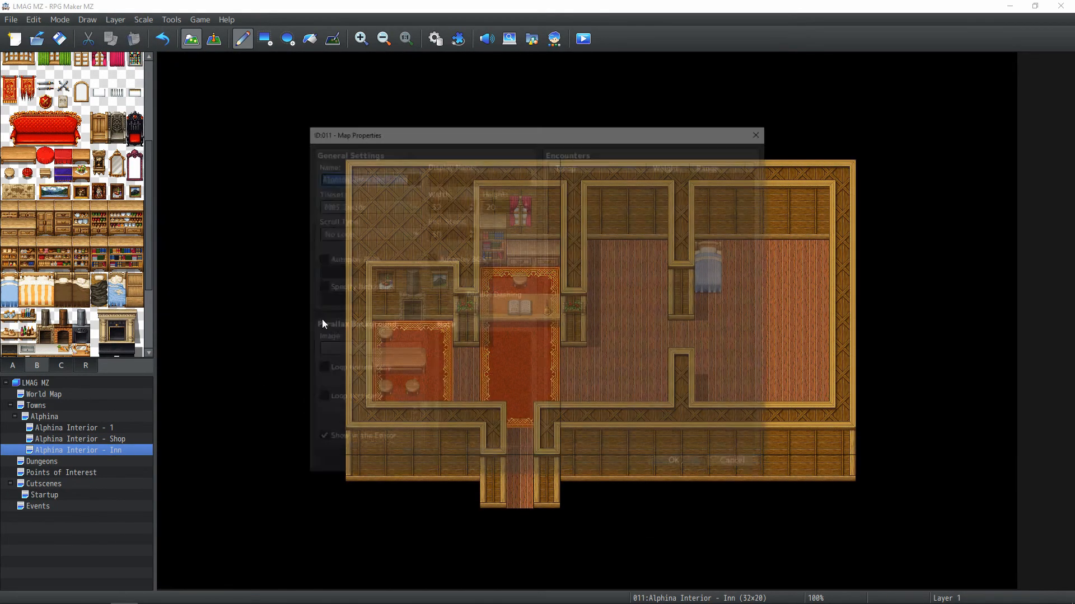
click(470, 202)
key(Return)
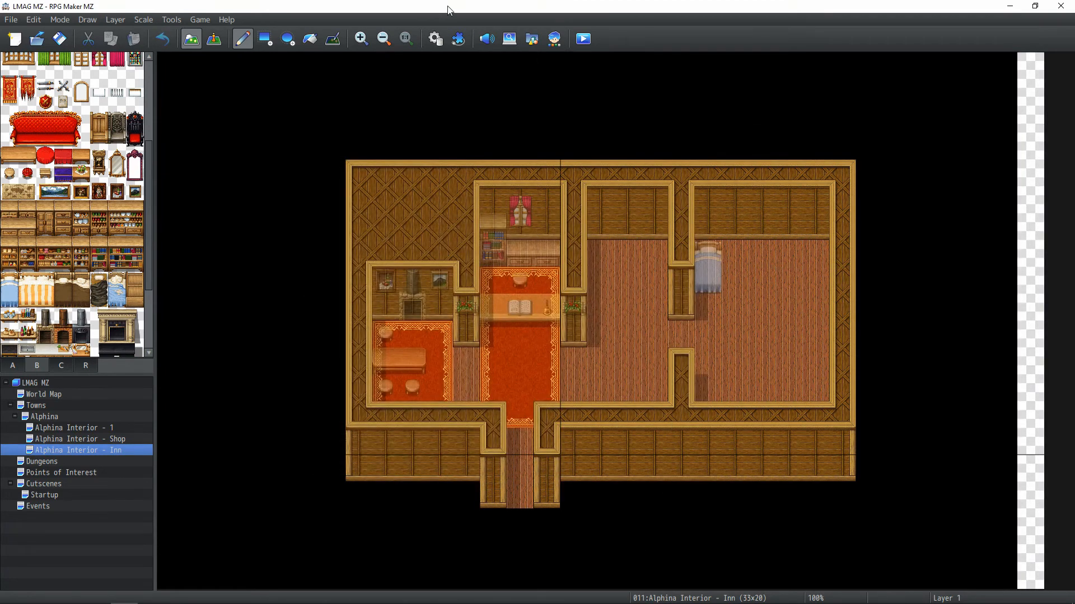
click(309, 39)
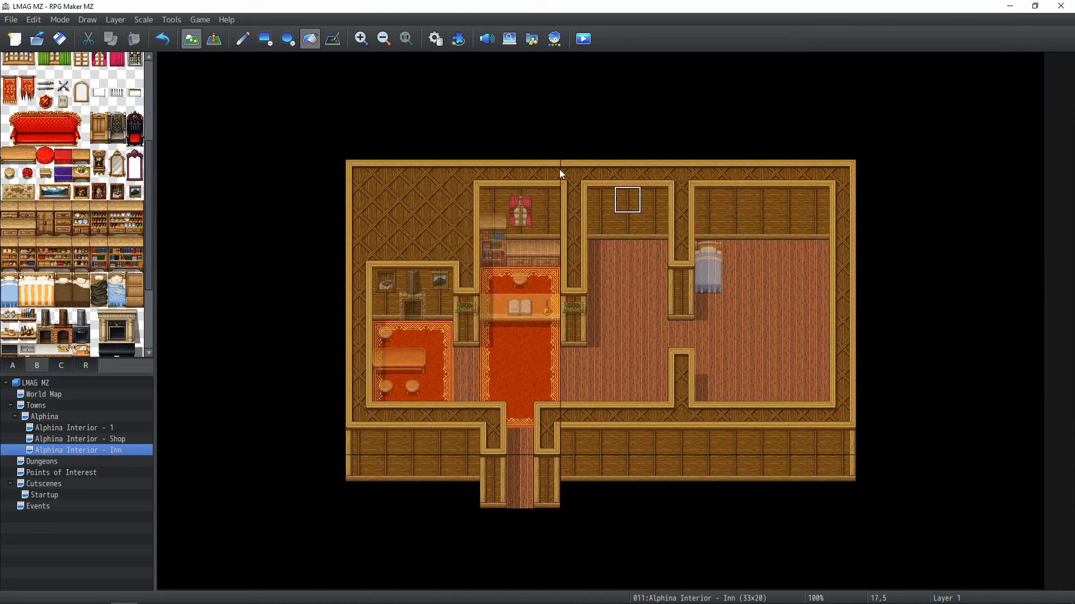
Place a brown bed in each back corner of the right room on Layer 3, replacing the blue bed
click(127, 20)
click(149, 72)
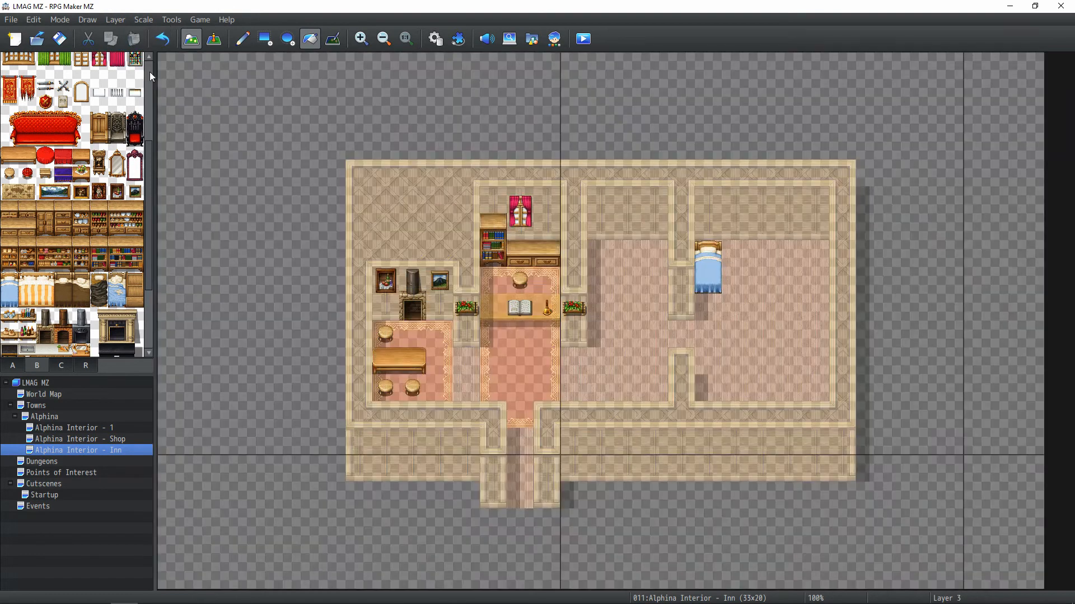
click(242, 40)
click(63, 297)
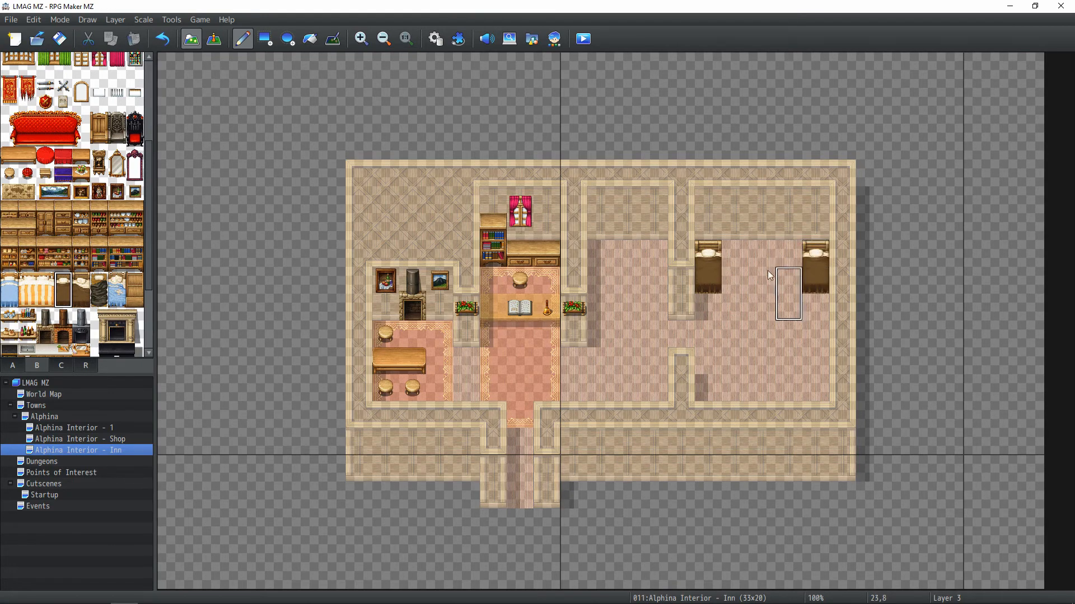
Place a one-tile drawer cabinet on the inner side of each brown bed along the right room's back wall
click(10, 209)
click(27, 209)
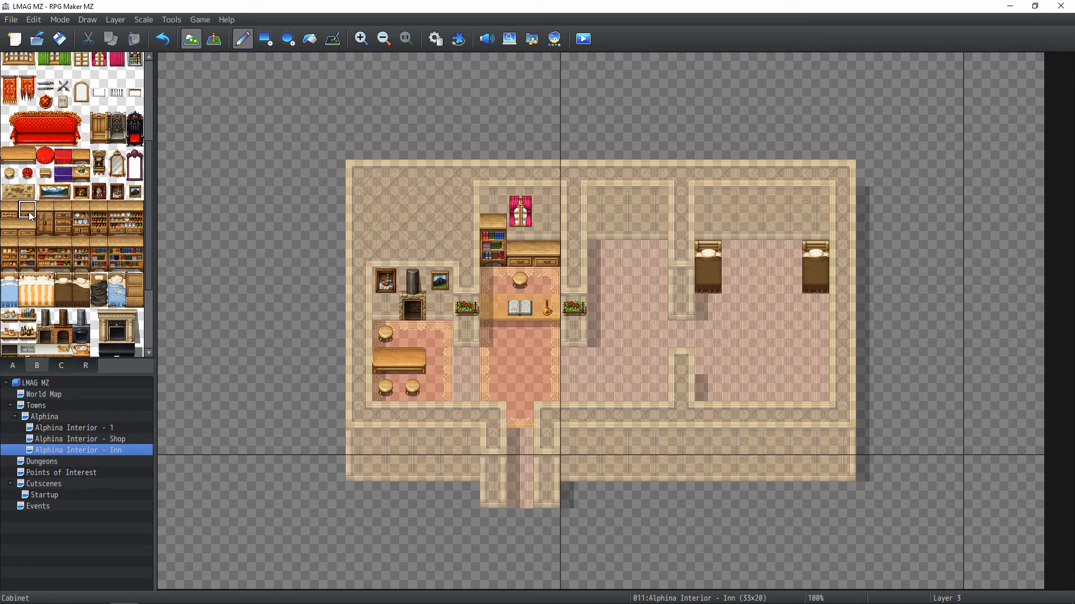
click(737, 251)
click(782, 252)
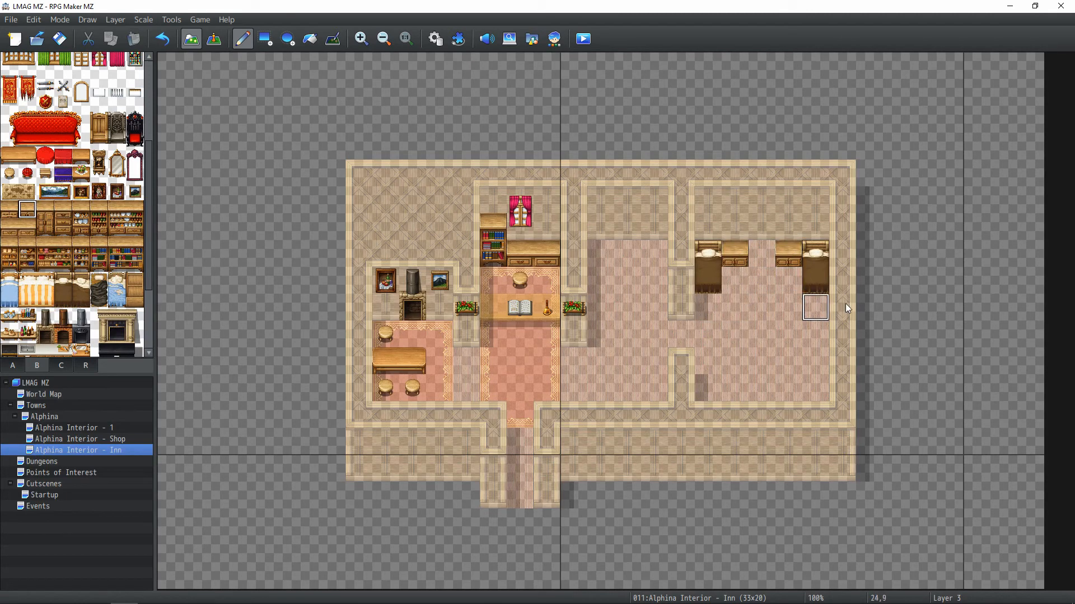
click(9, 209)
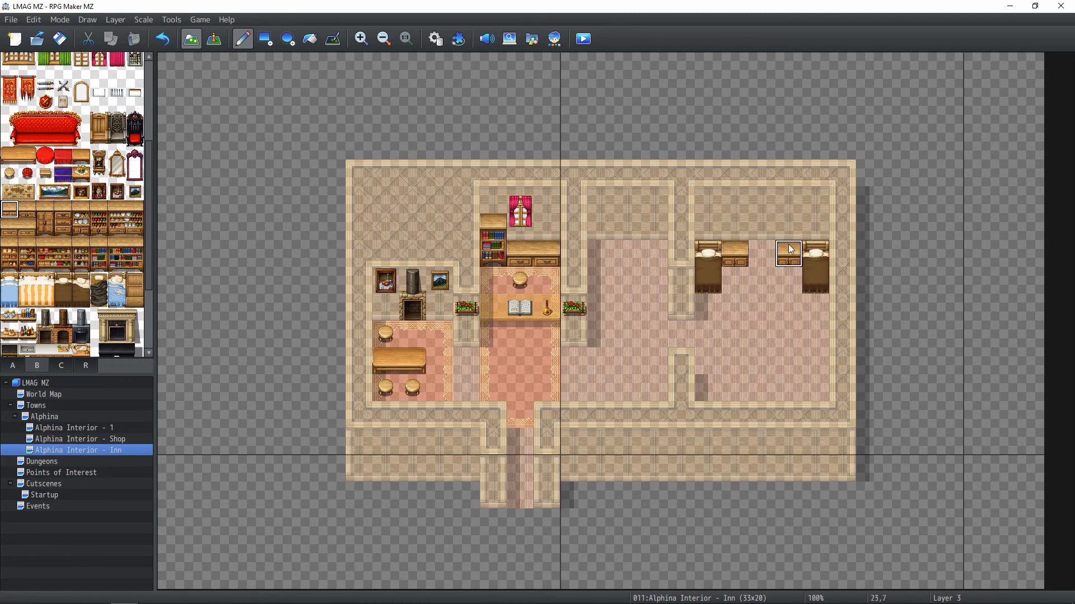
click(791, 250)
right_drag(711, 308, 807, 361)
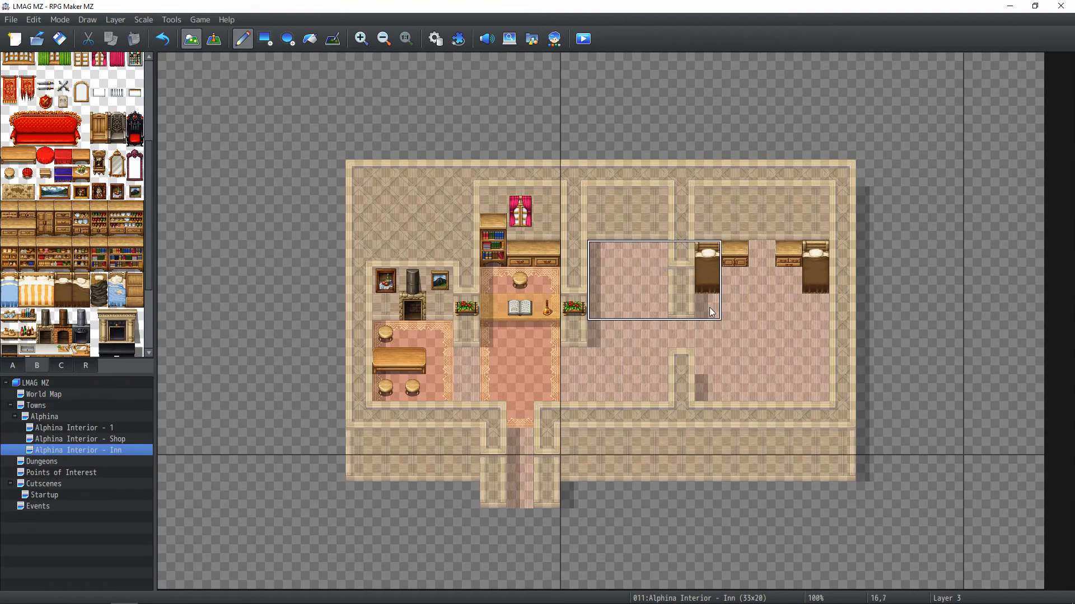
right_drag(710, 307, 722, 360)
right_drag(717, 287, 718, 334)
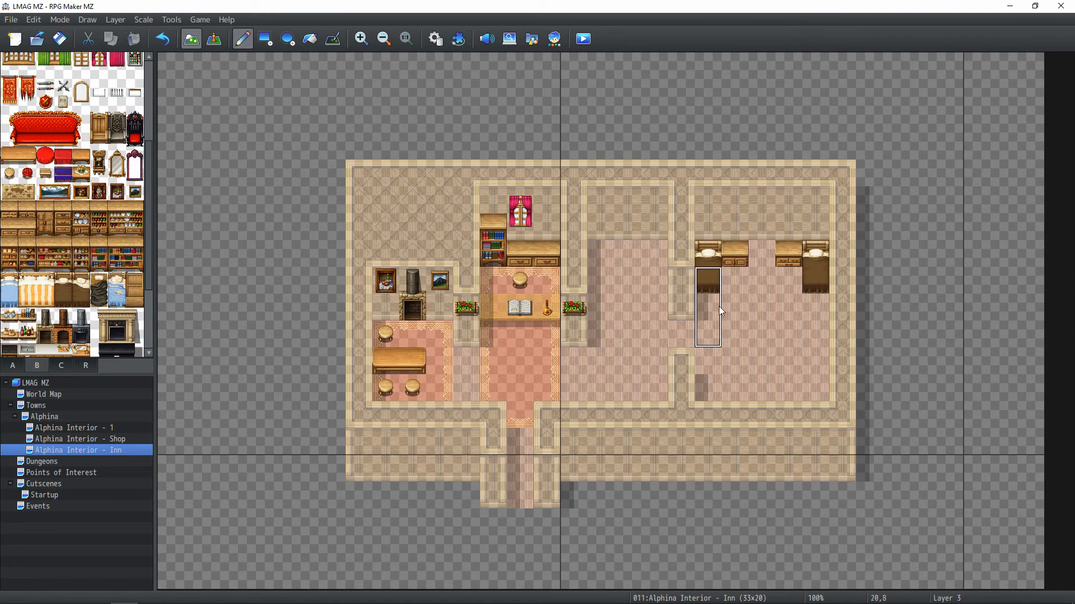
right_drag(703, 257, 703, 281)
click(707, 387)
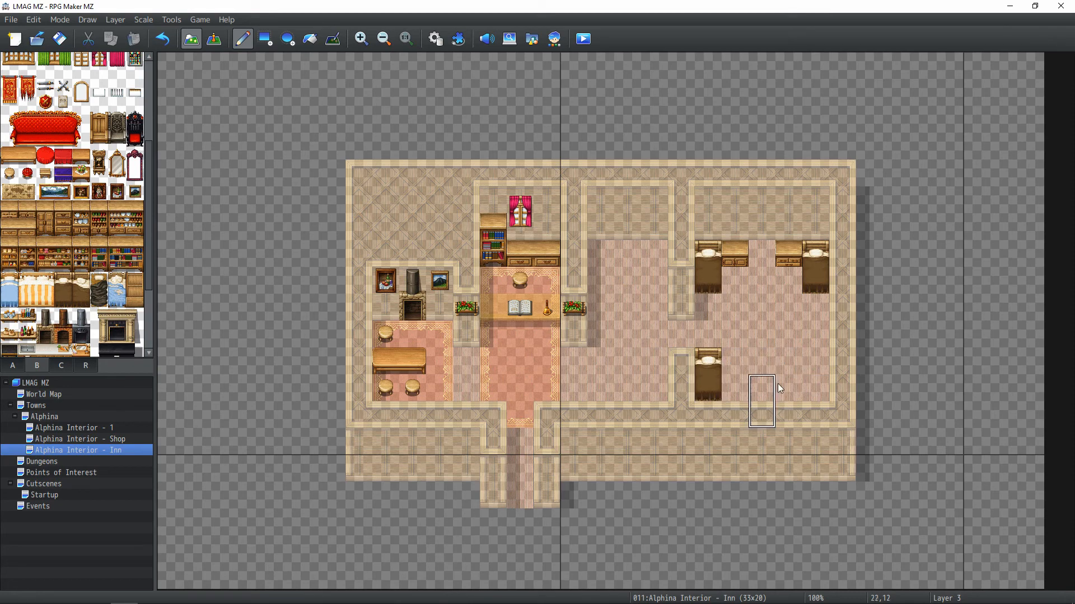
right_click(724, 360)
drag(712, 364, 711, 379)
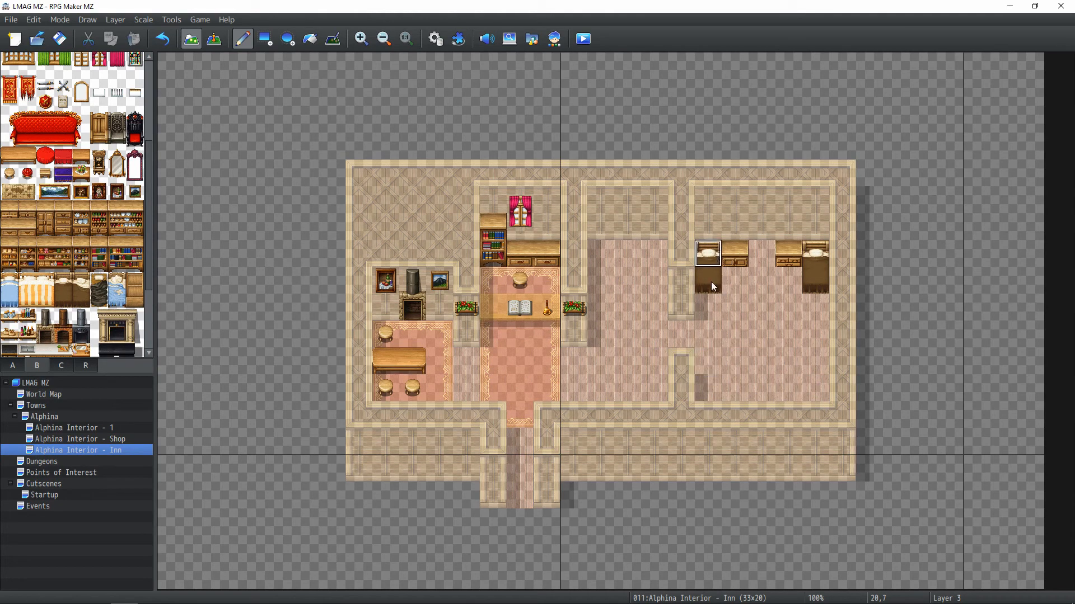
Place only the brown bed's pillow end in both front corners of the right room, undoing the cabinets placed on the wall below
click(708, 386)
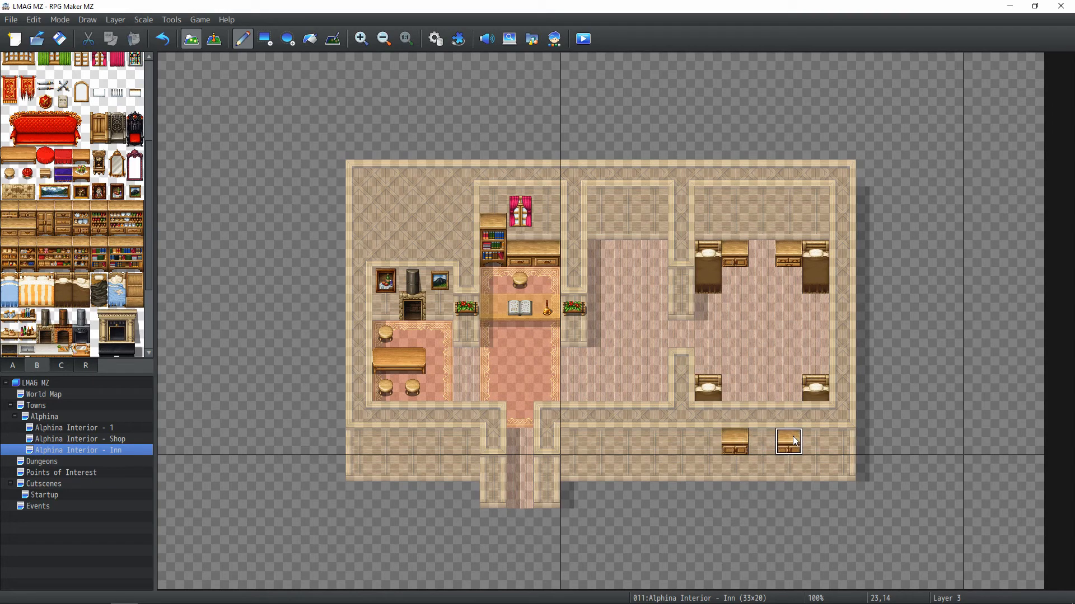
key(ctrl+z)
key(ctrl+z)
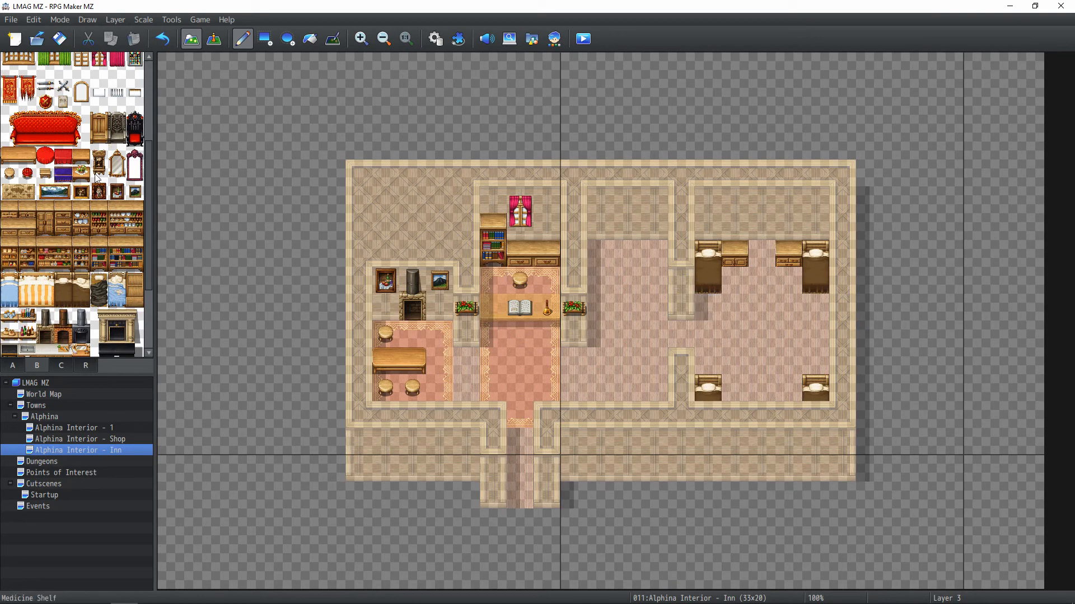
Paint a green-edged straw mat two tiles wide around the right room's front-left bed on Layer 2
click(114, 21)
click(124, 62)
scroll(54, 284, up, 1)
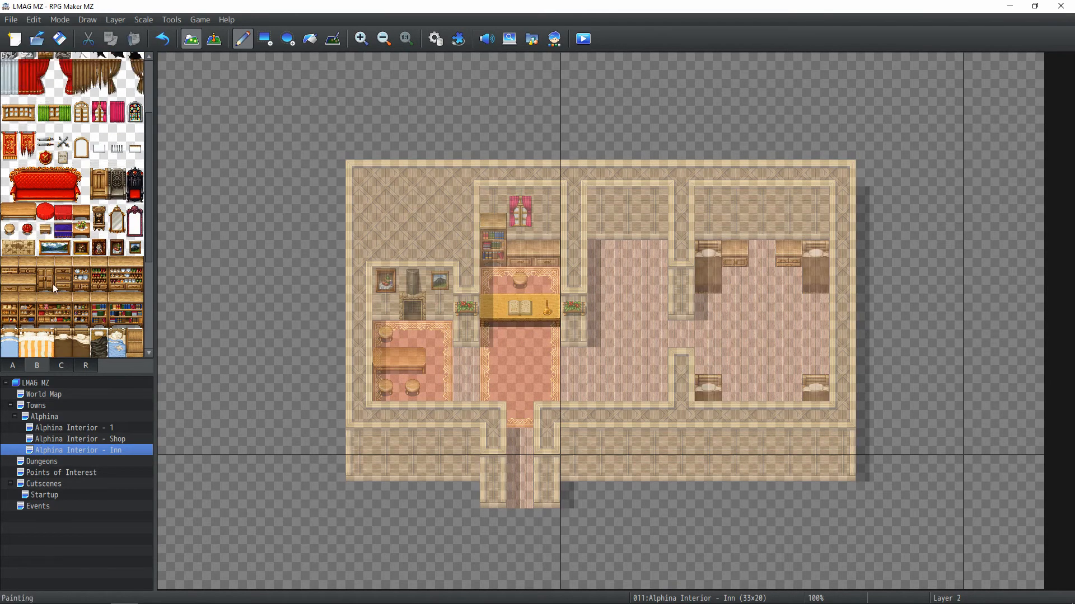
click(116, 20)
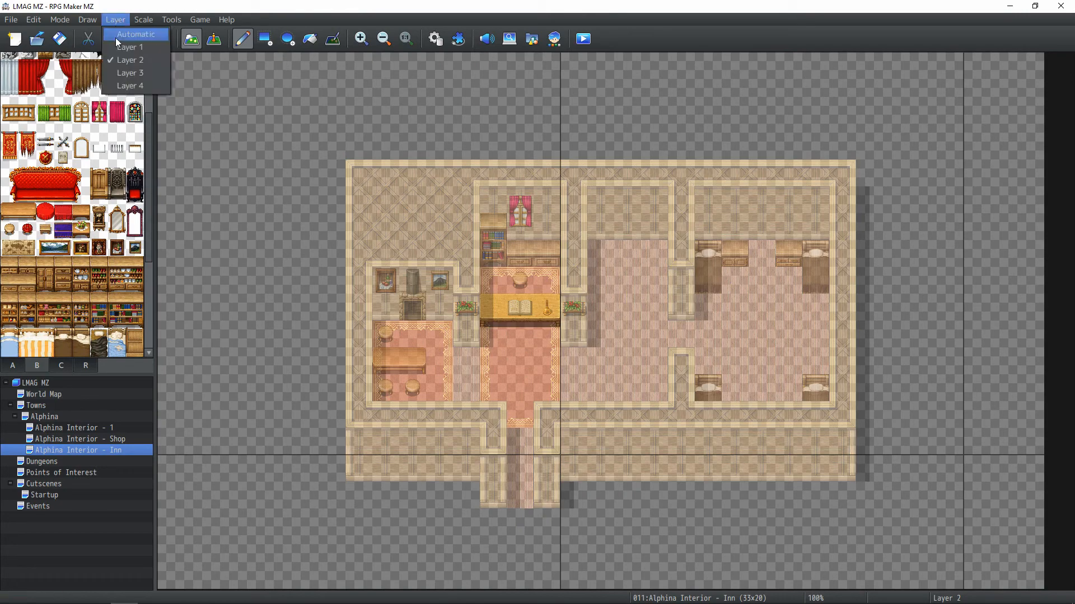
click(129, 47)
click(118, 20)
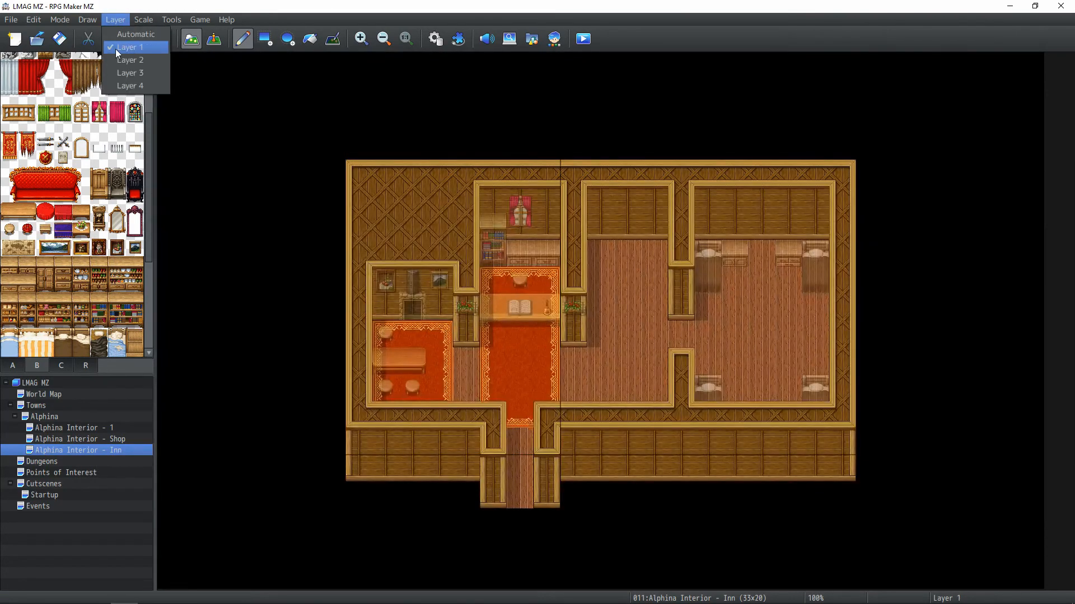
click(125, 59)
click(17, 364)
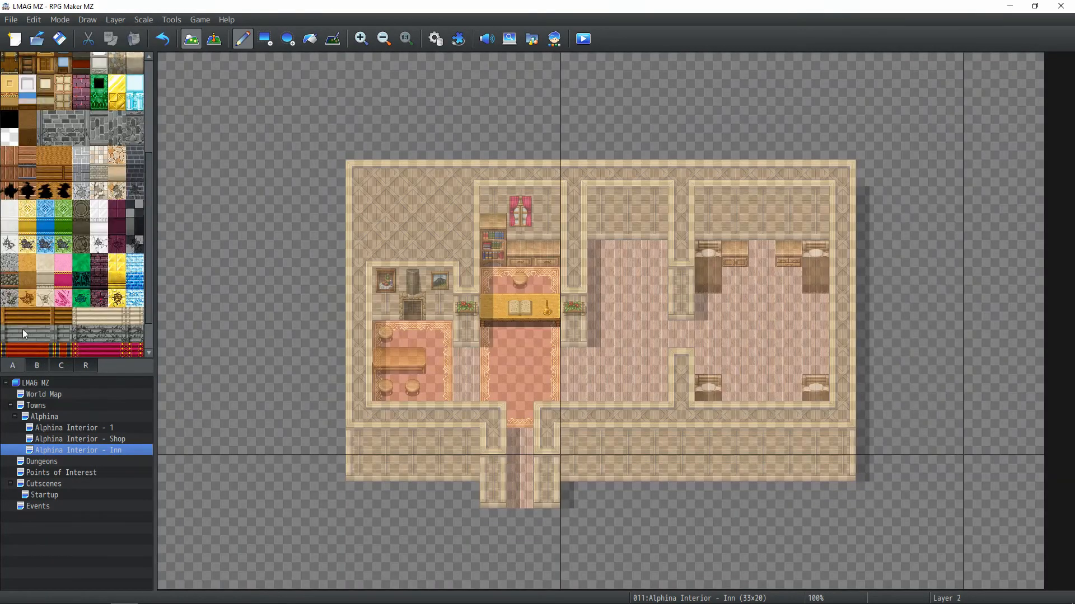
scroll(22, 329, up, 6)
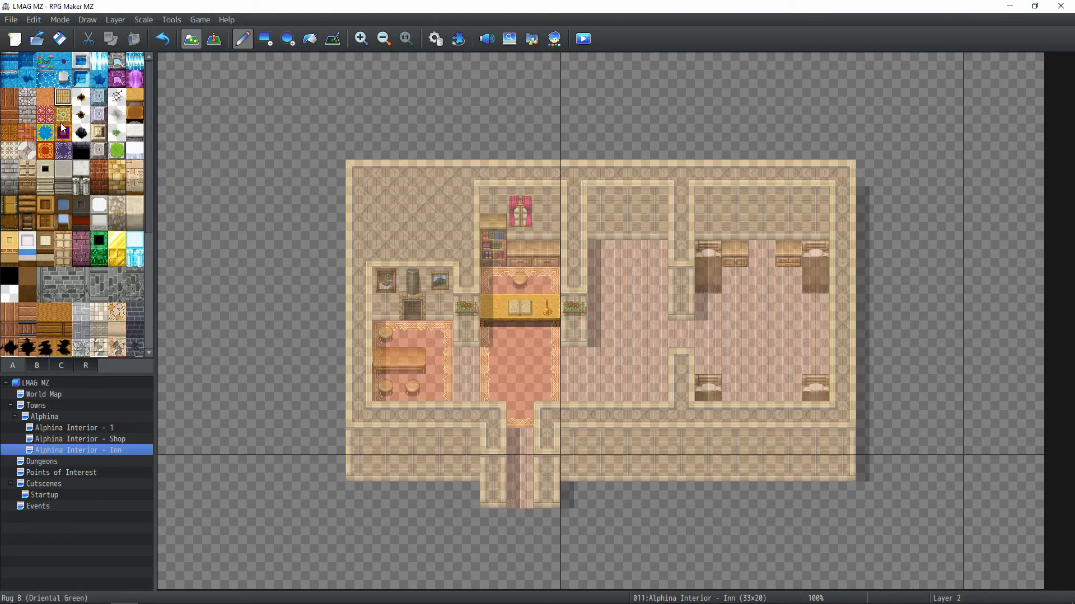
mouse_move(708, 414)
mouse_down()
mouse_move(709, 389)
mouse_move(736, 415)
mouse_move(728, 399)
mouse_up()
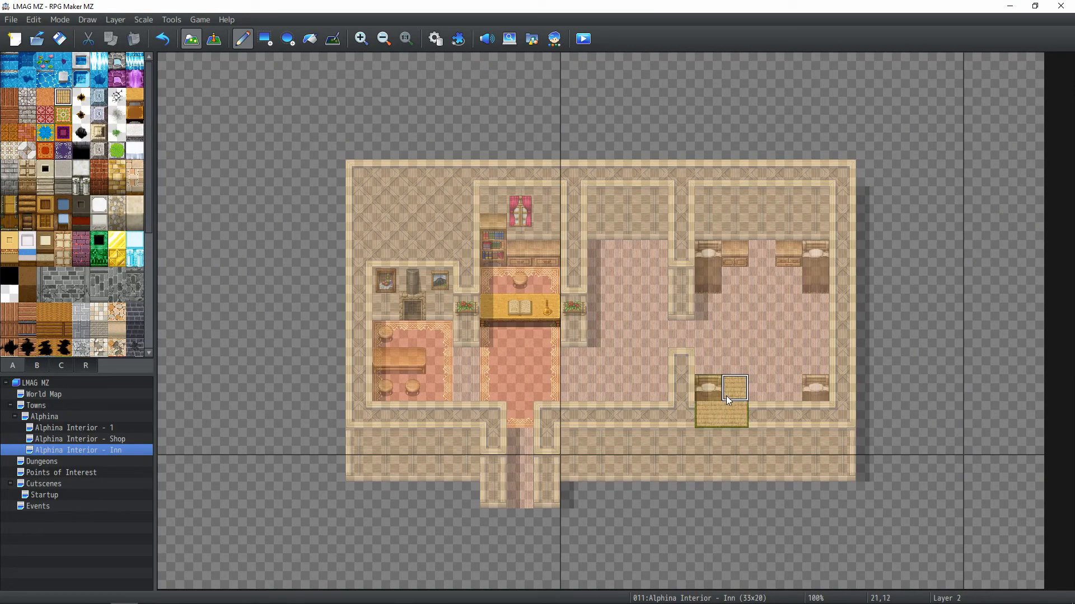
Erase the two mat tiles that overlap the wall below the front-left bed, using a copied empty tile
right_click(643, 412)
click(708, 414)
click(733, 414)
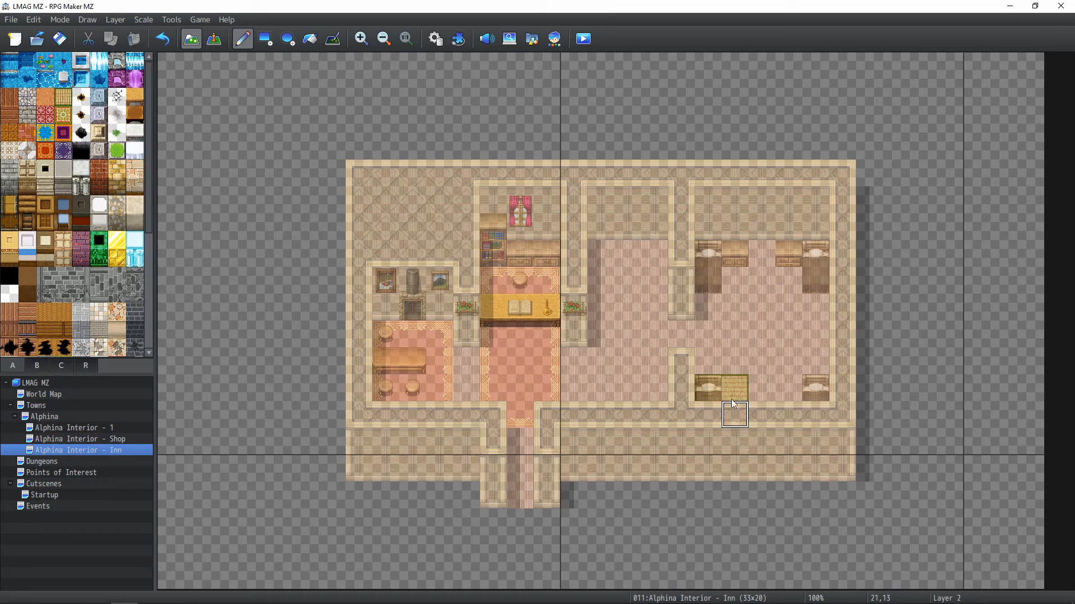
Lay rectangular straw mats, two by three tiles under each back bed and two by two under each front bed
click(265, 39)
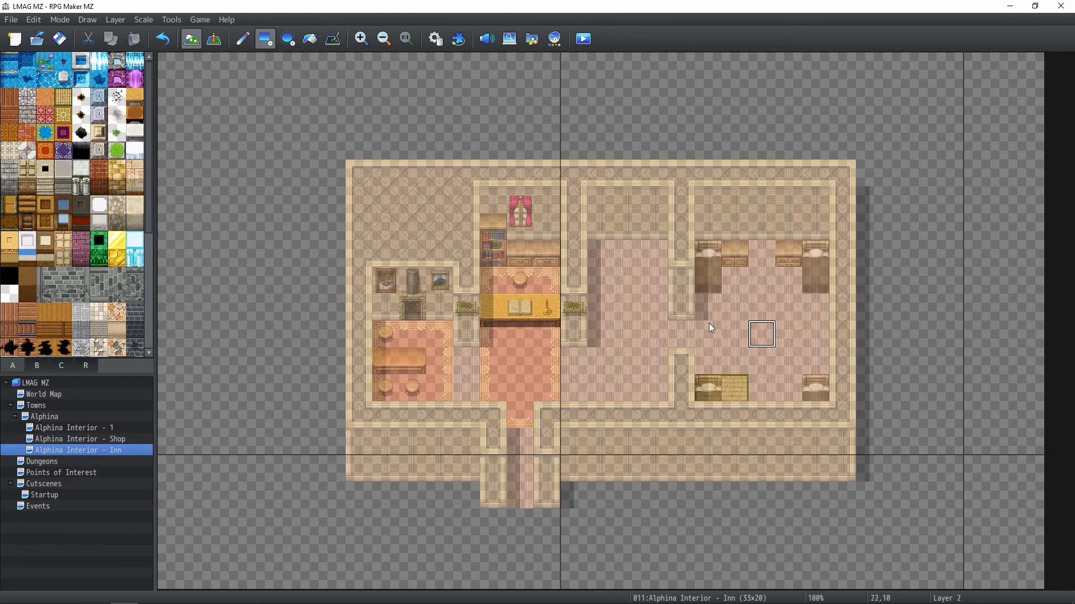
mouse_move(709, 309)
mouse_down()
mouse_move(737, 253)
mouse_move(798, 266)
mouse_move(810, 308)
mouse_up()
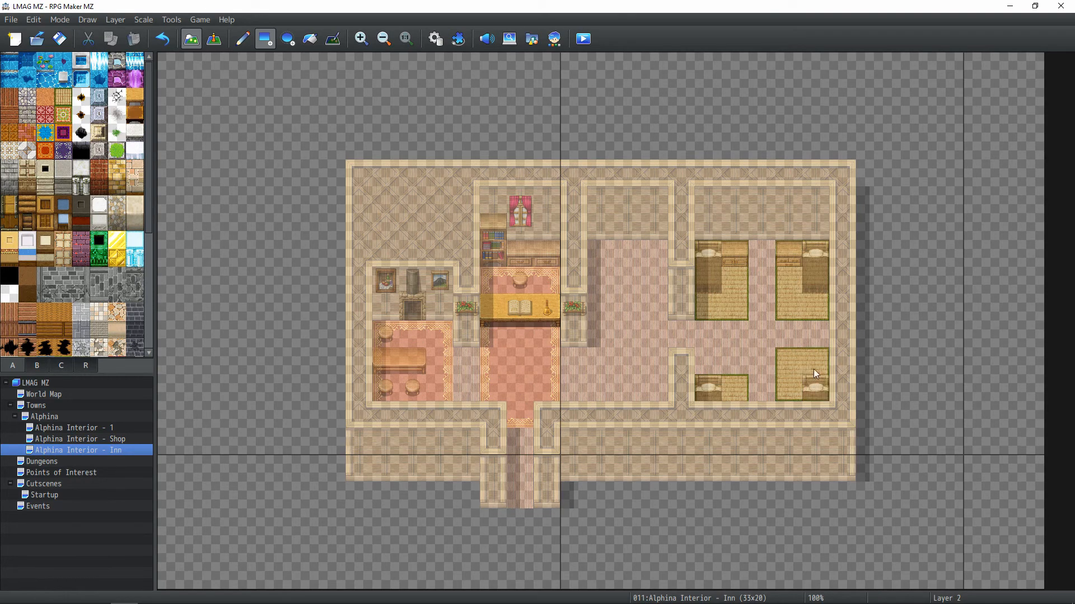
key(ctrl+z)
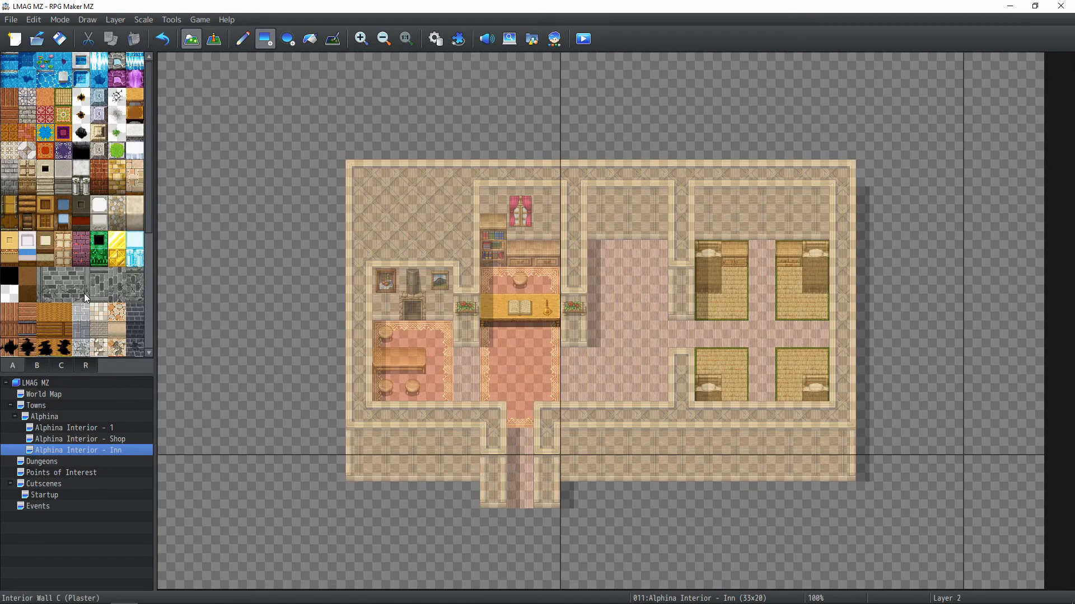
Place a Large Window B with pink curtains at the centre of the right room's back wall on Layer 3
click(44, 363)
click(99, 104)
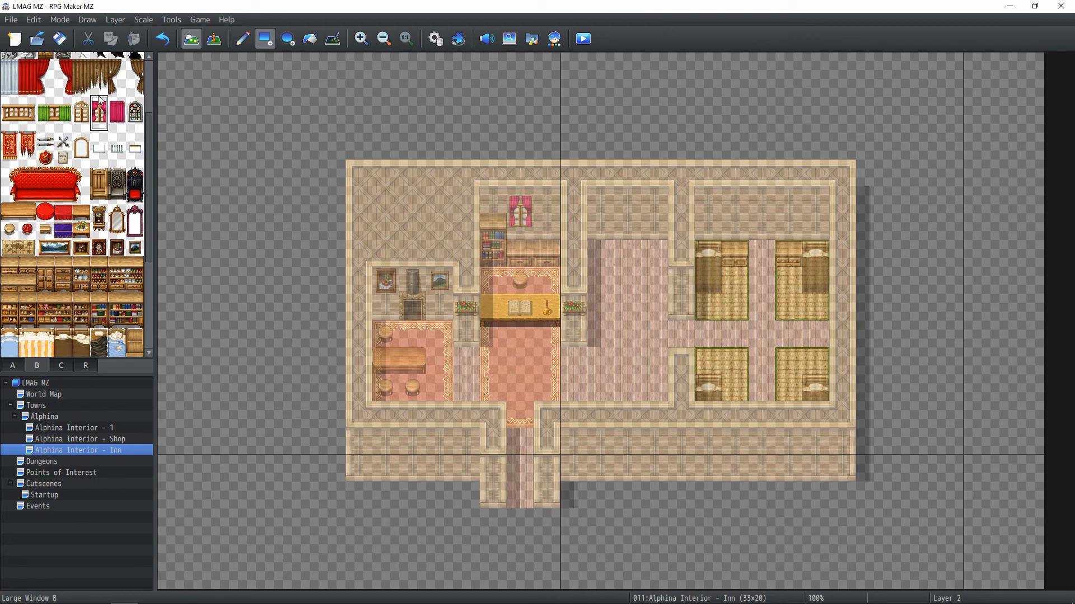
click(117, 19)
click(130, 69)
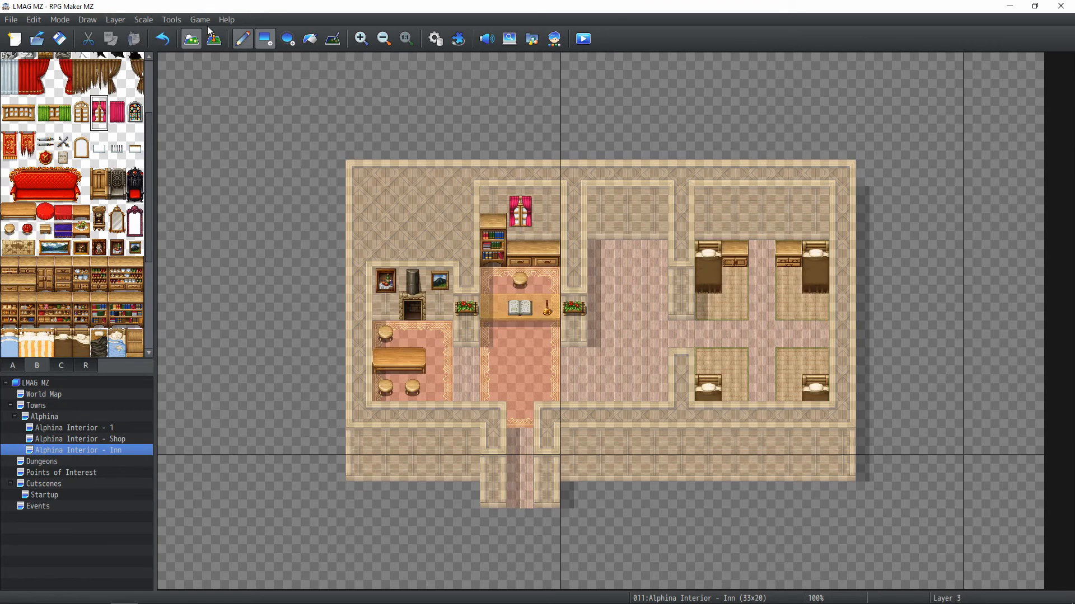
click(239, 39)
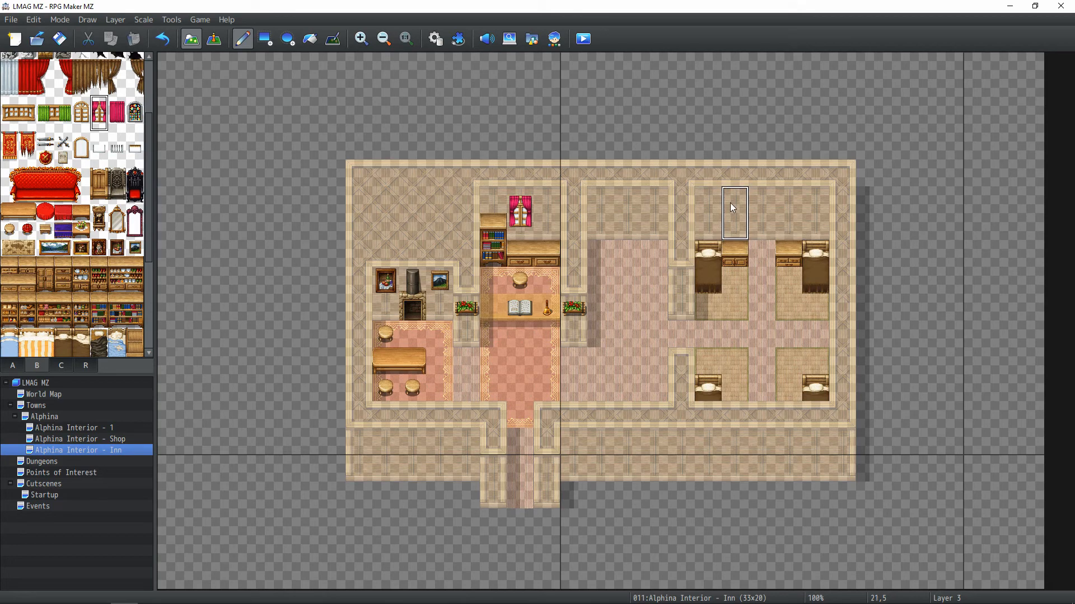
click(760, 212)
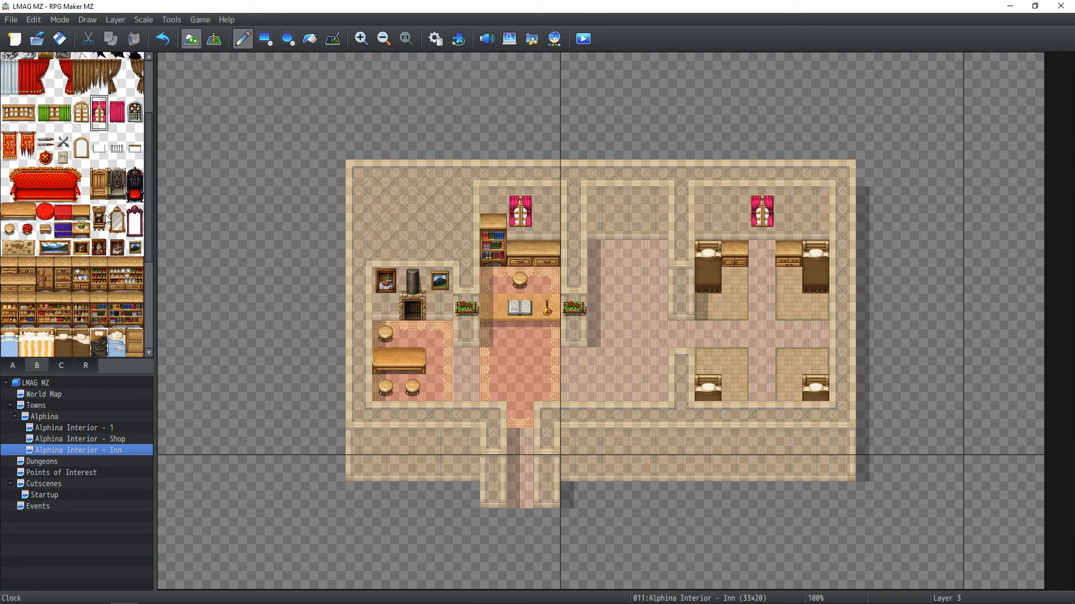
Place a tall clock against the wall face beside the right room's entrance opening
drag(107, 211, 107, 230)
click(688, 290)
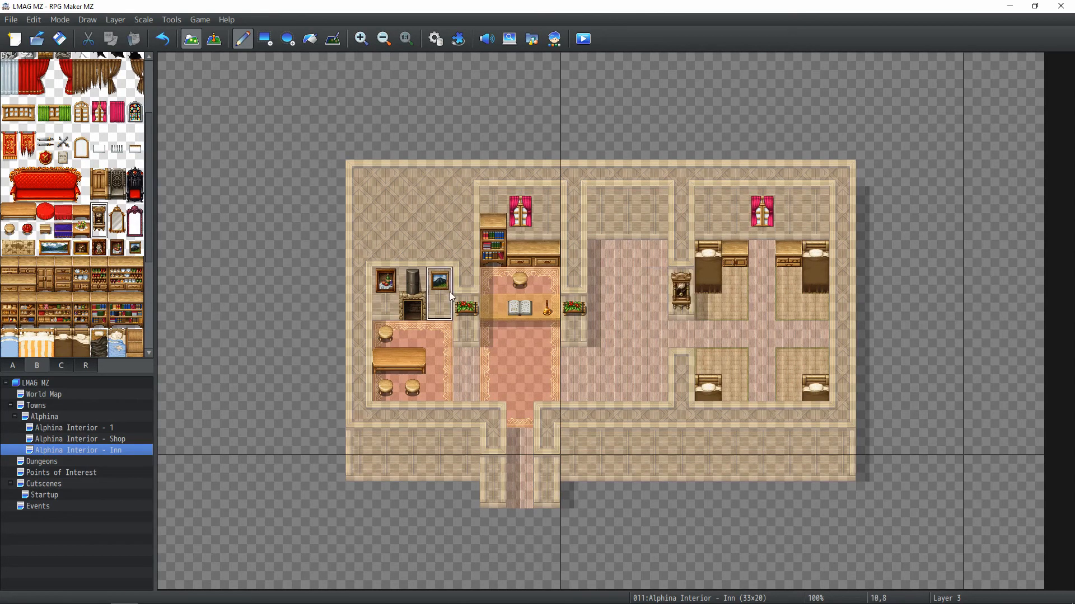
click(82, 230)
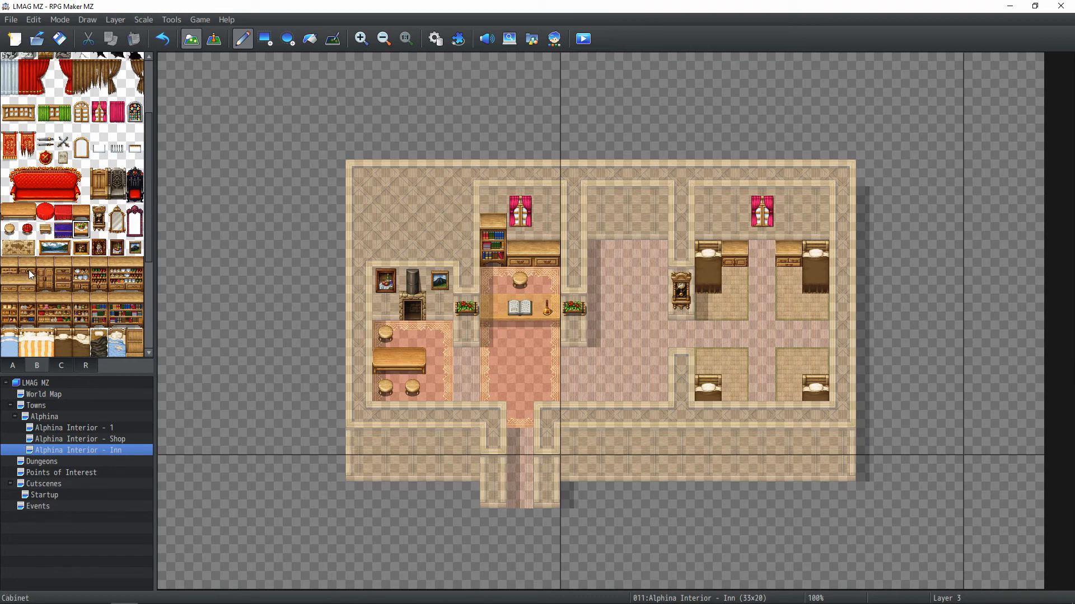
Place a cabinet at the foot of each back bed in the right room and clear the cabinets standing beside those beds
click(79, 214)
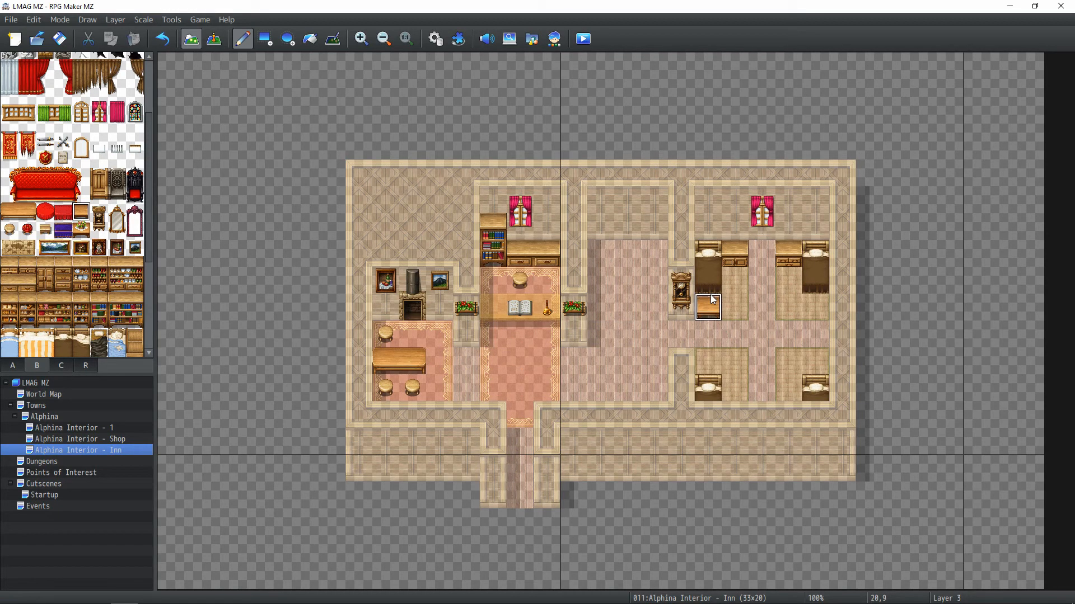
click(7, 278)
click(8, 266)
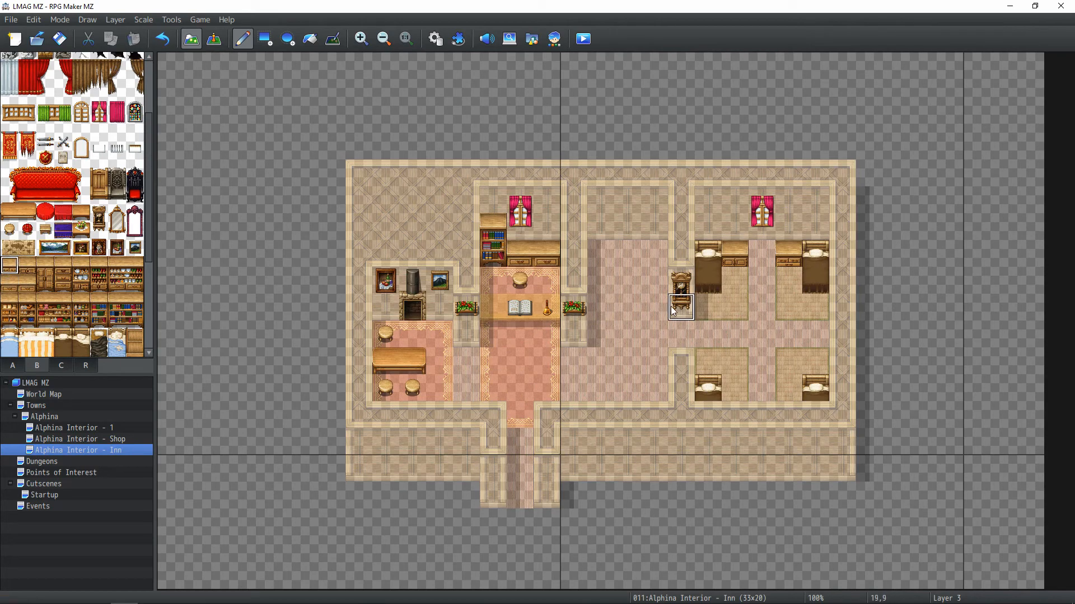
click(713, 310)
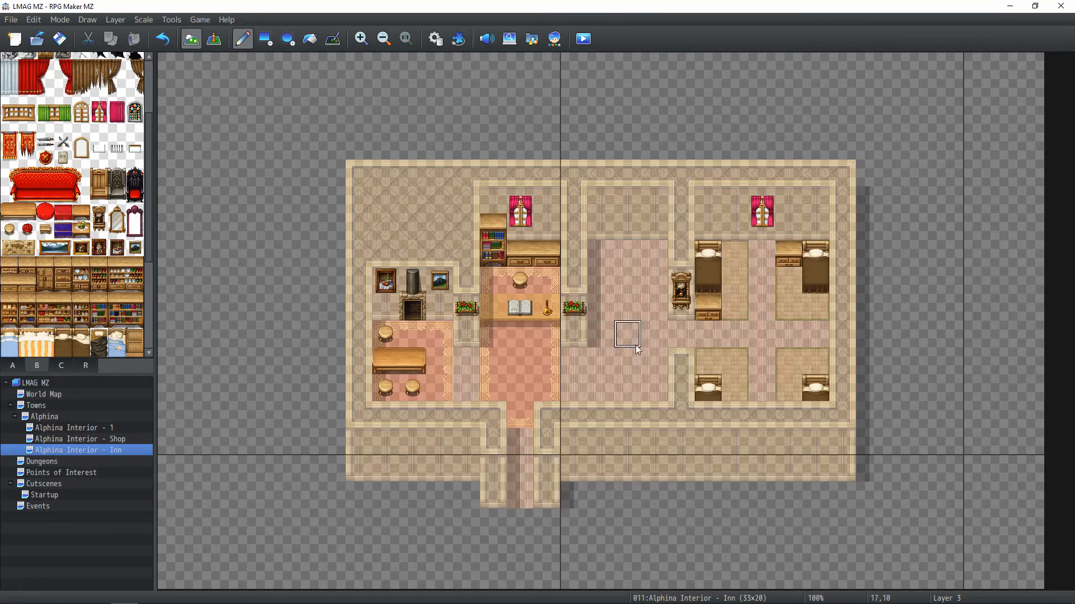
click(788, 264)
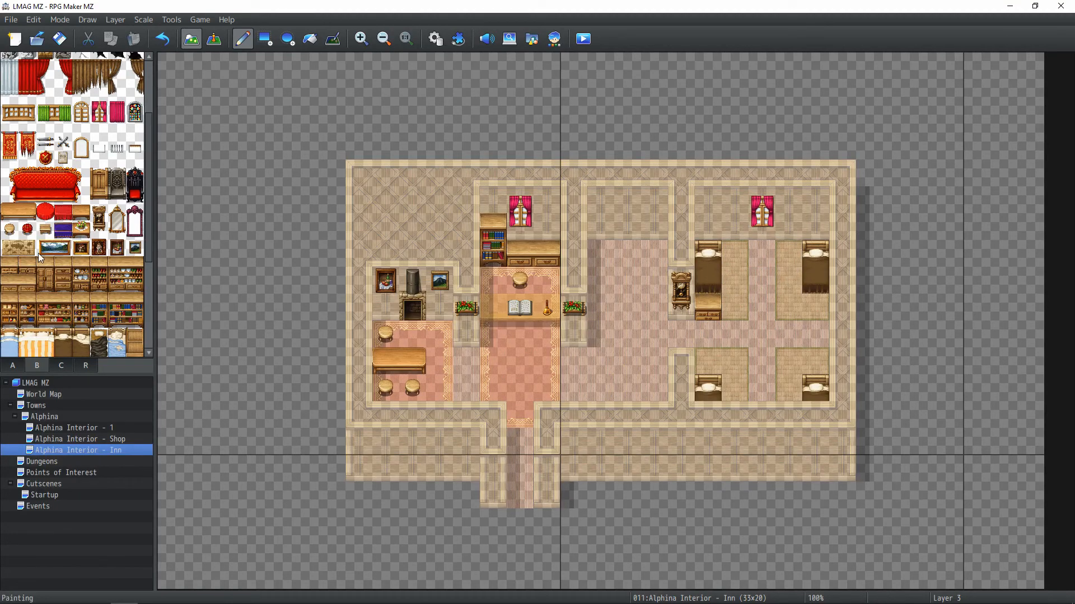
click(11, 270)
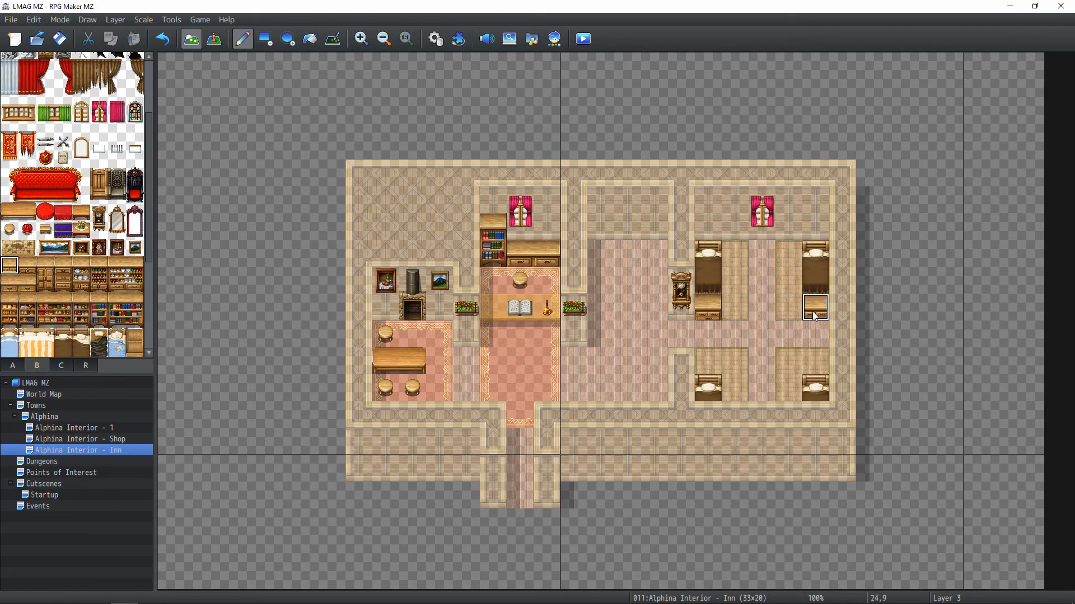
click(27, 268)
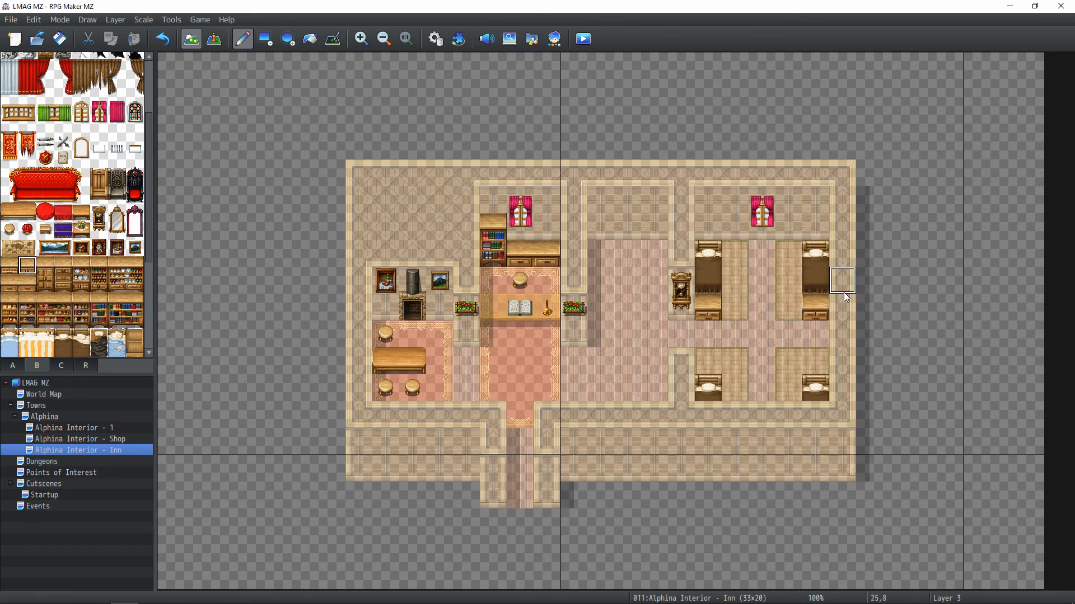
click(817, 305)
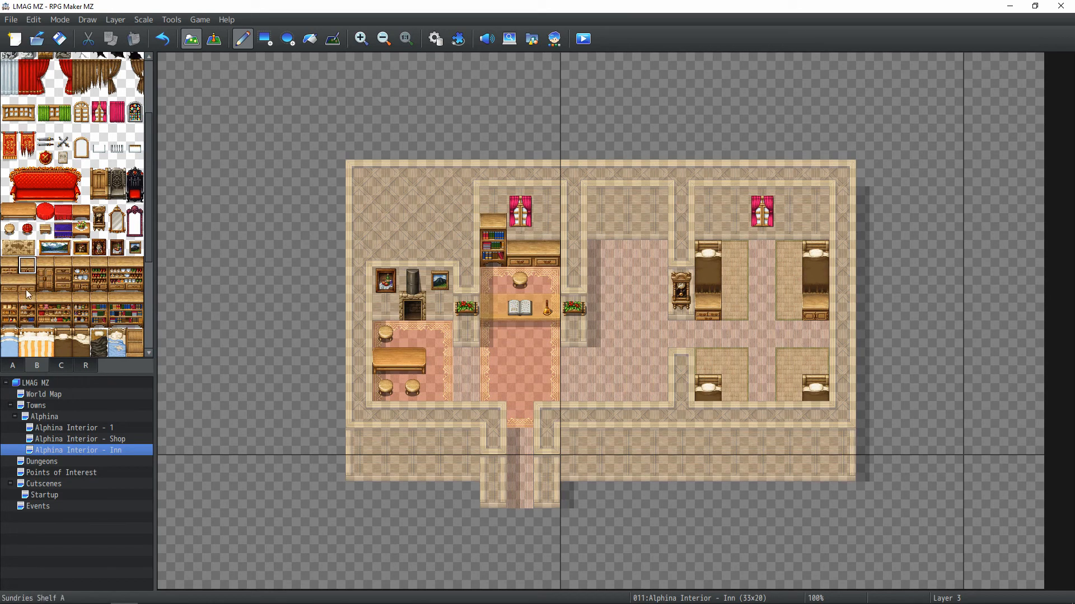
Place flower-topped tables beside the back-left bed and above the front-right bed, and plain tables beside the back-right bed and above the front-left bed
click(81, 227)
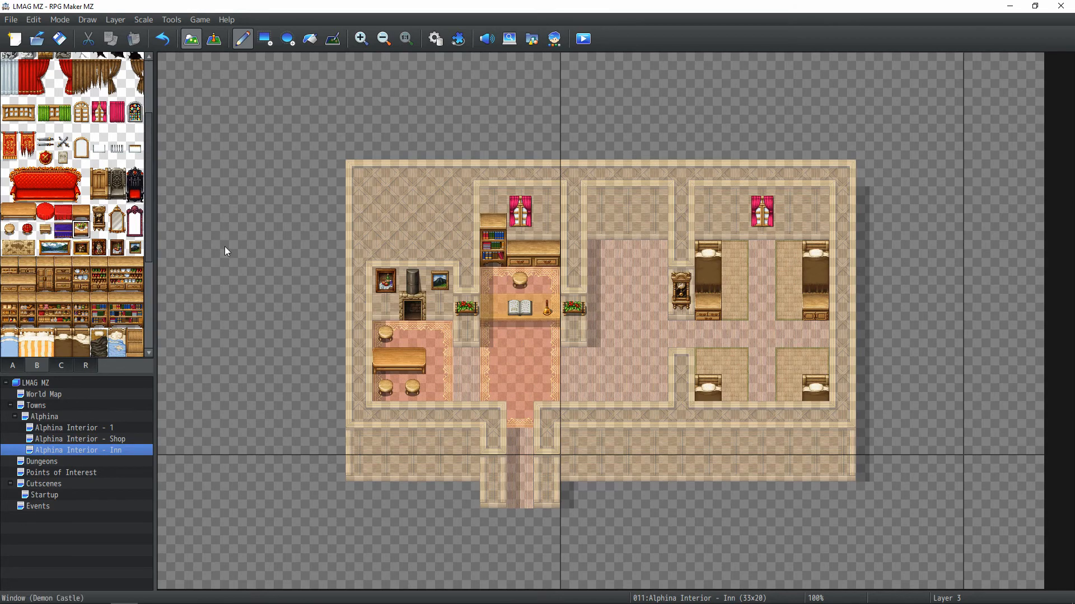
click(733, 255)
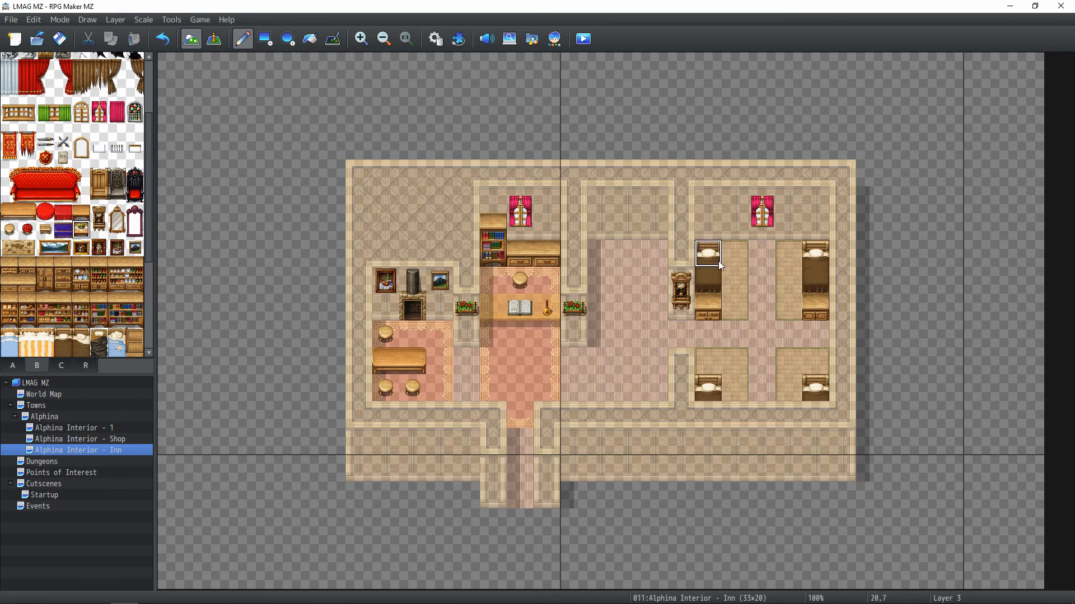
click(81, 211)
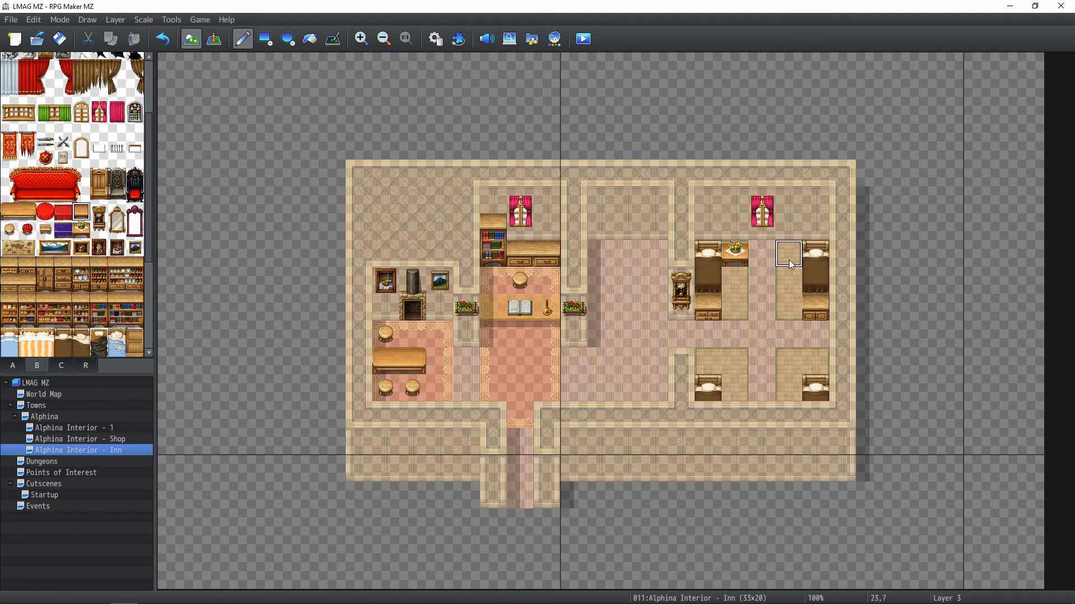
click(708, 359)
click(82, 231)
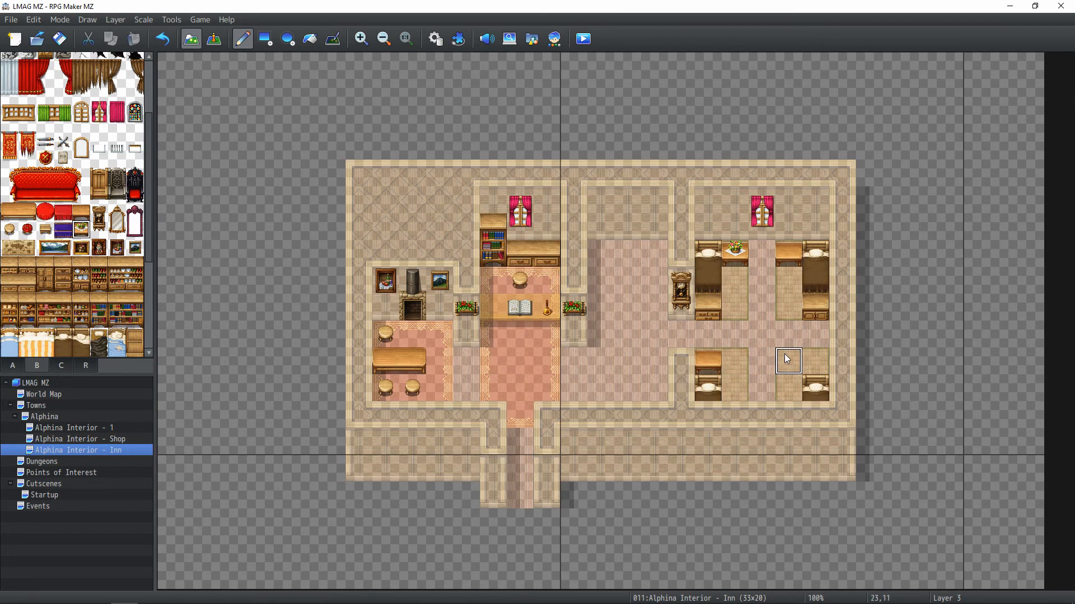
click(826, 360)
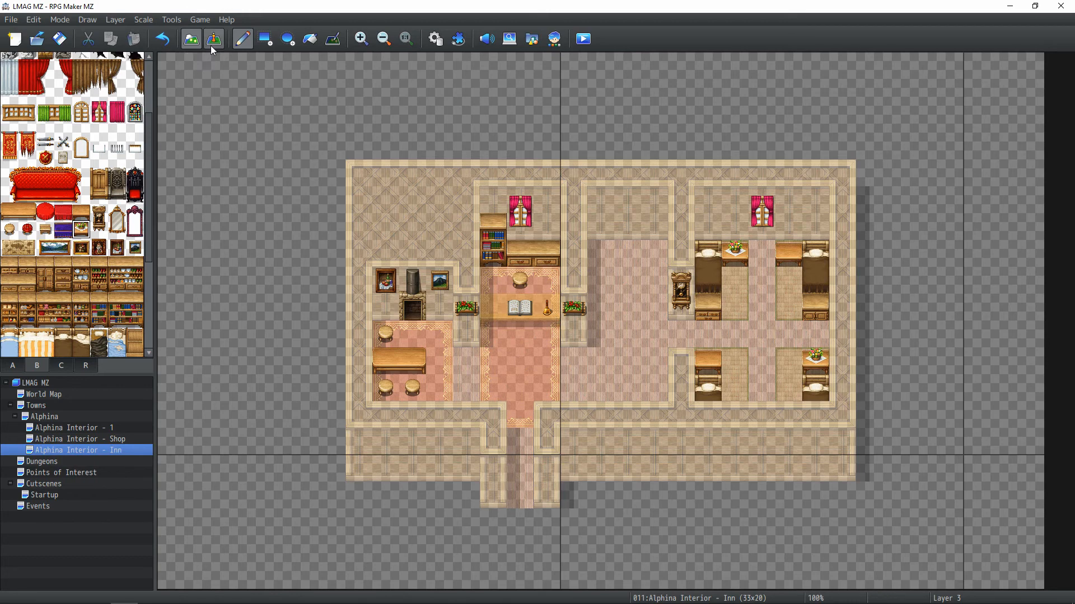
On Layer 4, place a brown bag on the front-left bed's table and a blue-and-white pot on the back-right bed's table
click(116, 20)
click(118, 80)
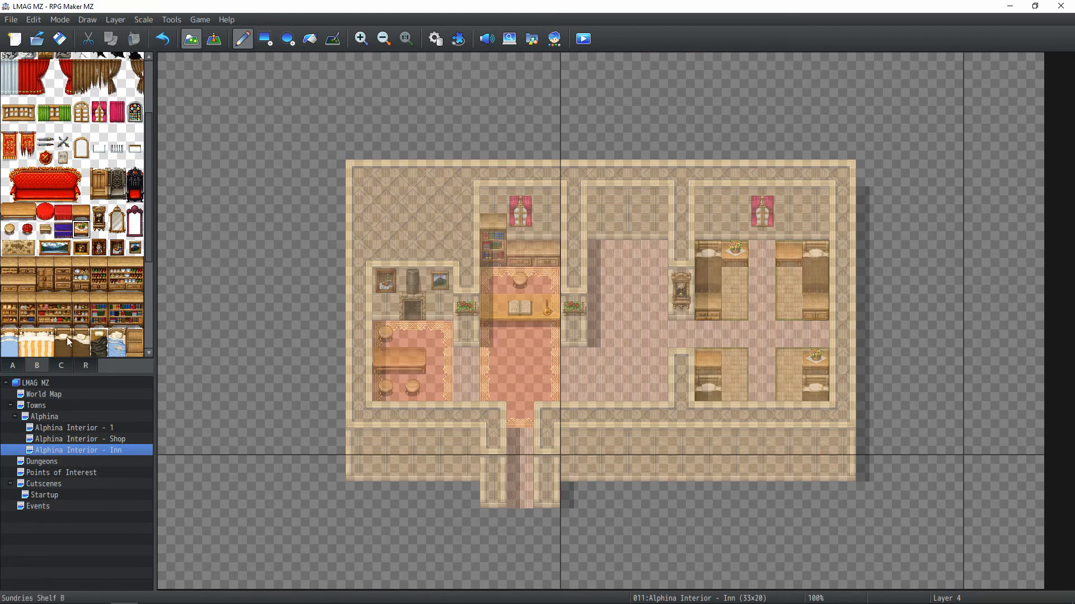
click(61, 364)
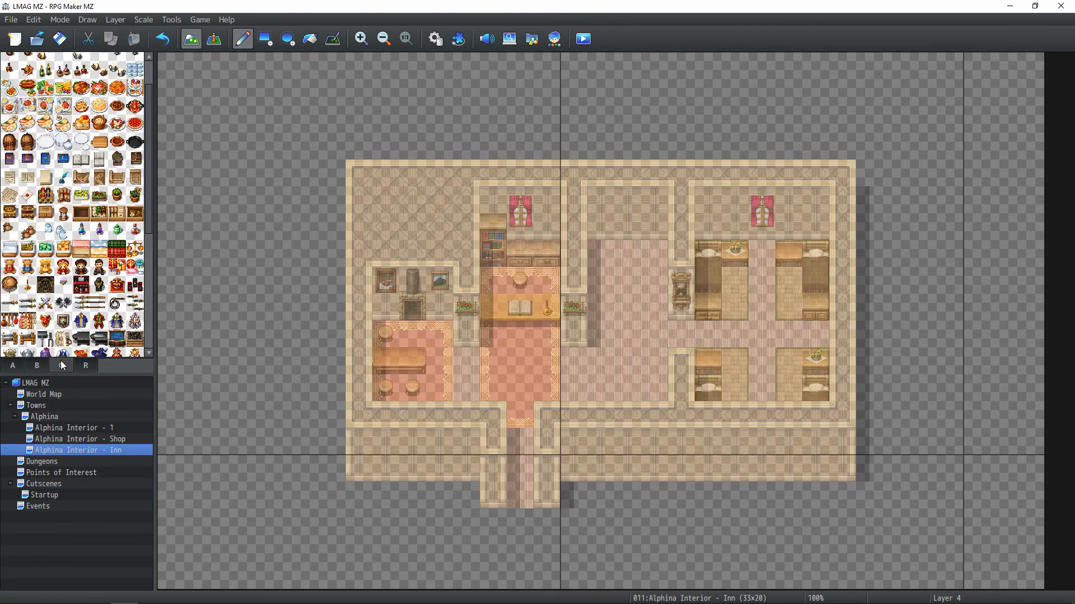
click(9, 229)
click(708, 361)
click(47, 231)
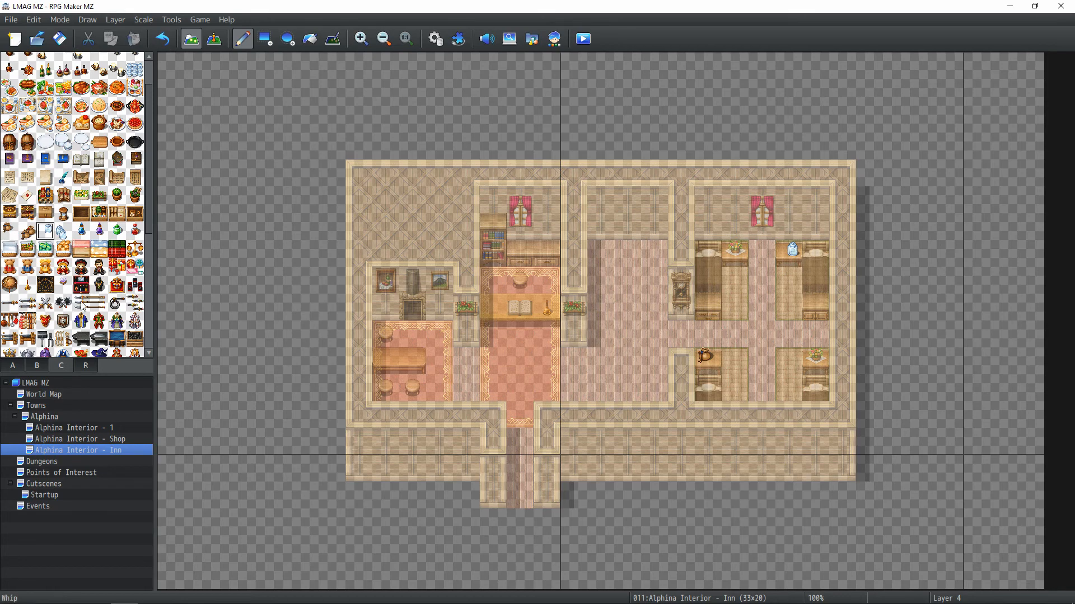
scroll(58, 302, down, 5)
scroll(62, 322, up, 6)
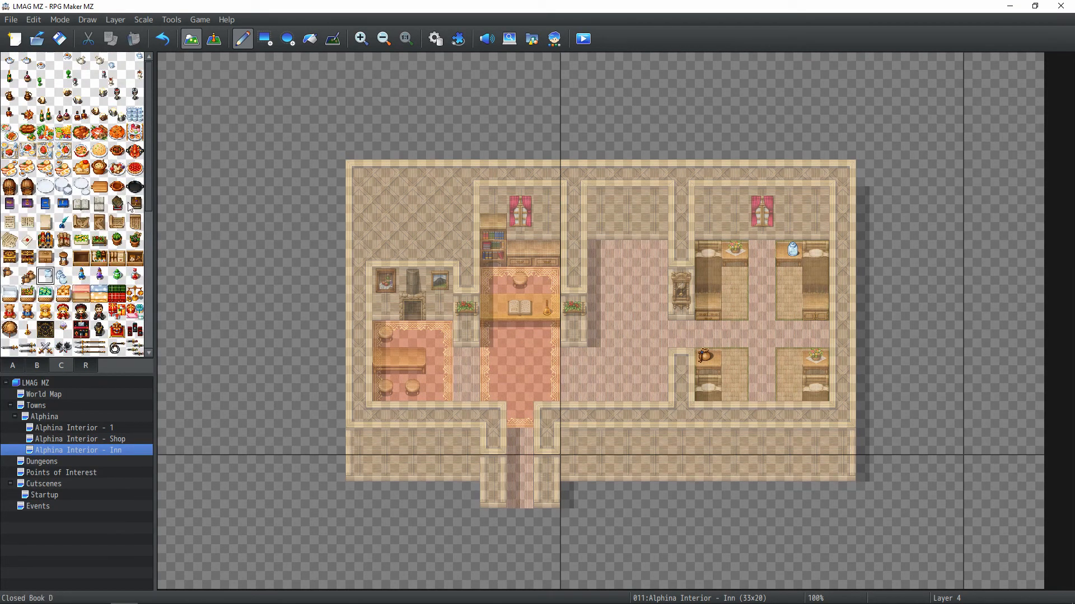
click(63, 203)
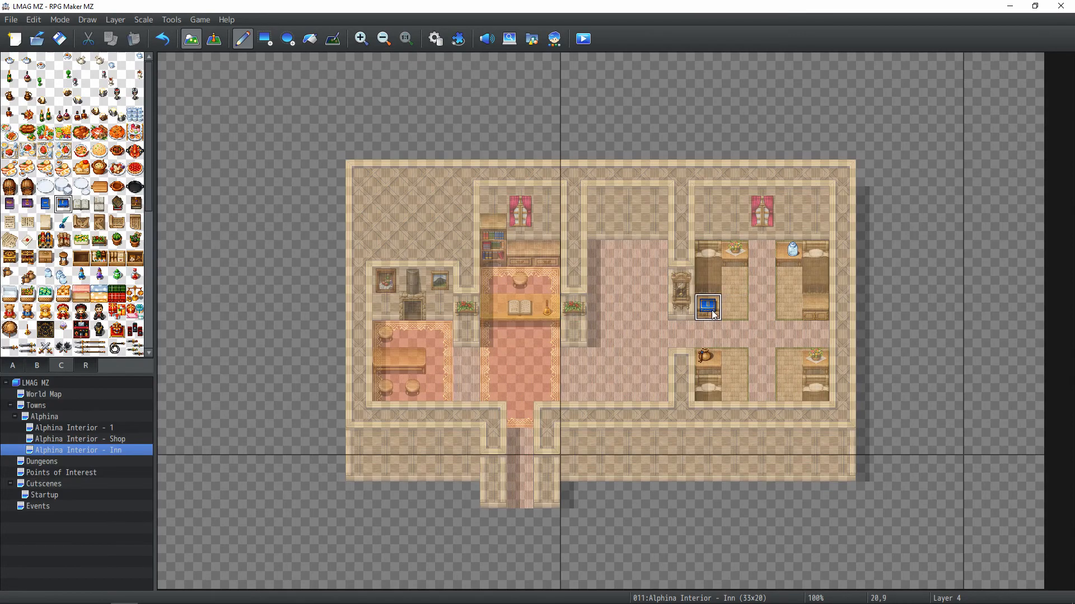
click(219, 43)
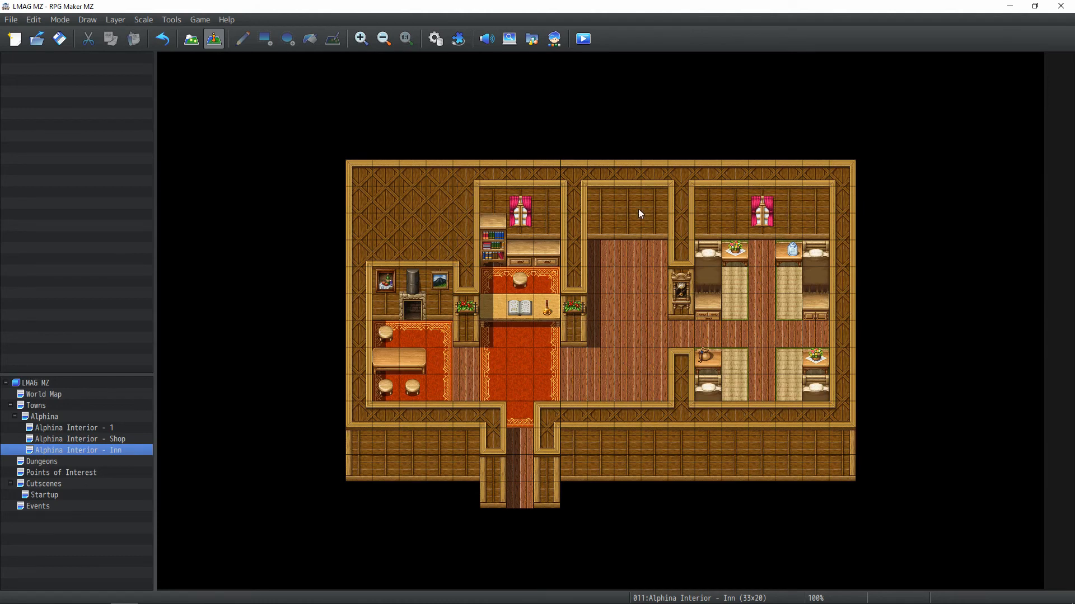
click(190, 39)
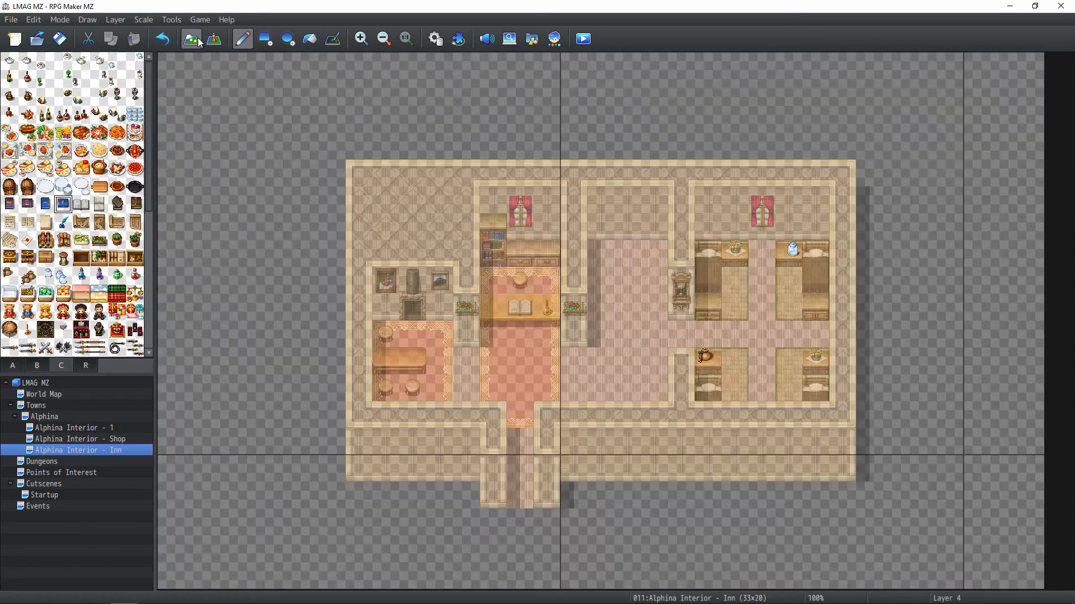
On Layer 1, fill a three-by-three rectangle of grey cobblestone floor at the back of the middle room
click(40, 365)
click(12, 365)
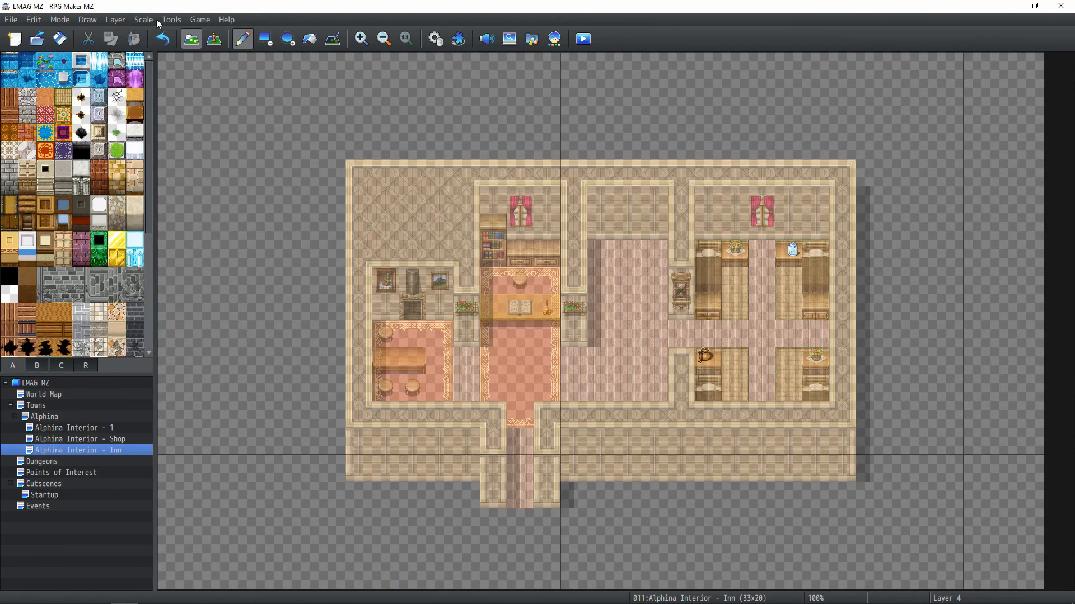
click(115, 19)
click(125, 49)
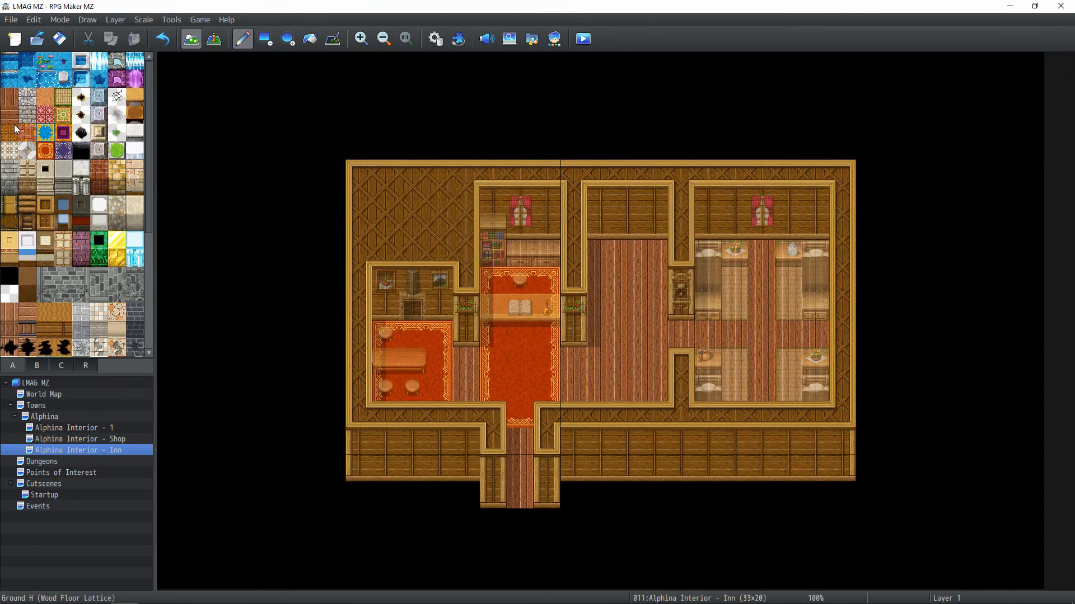
click(265, 39)
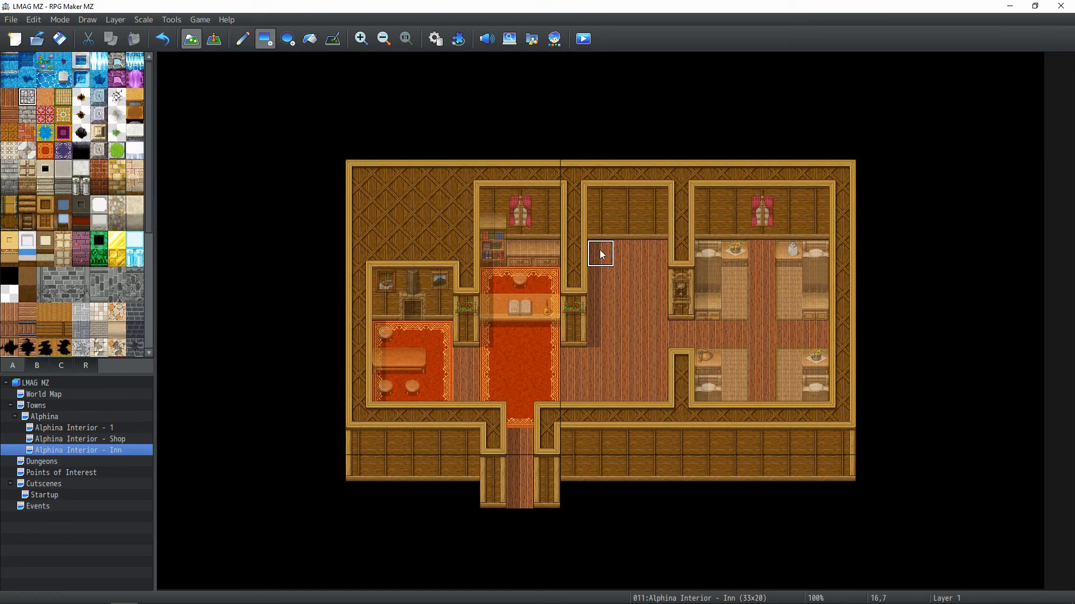
drag(599, 250, 658, 307)
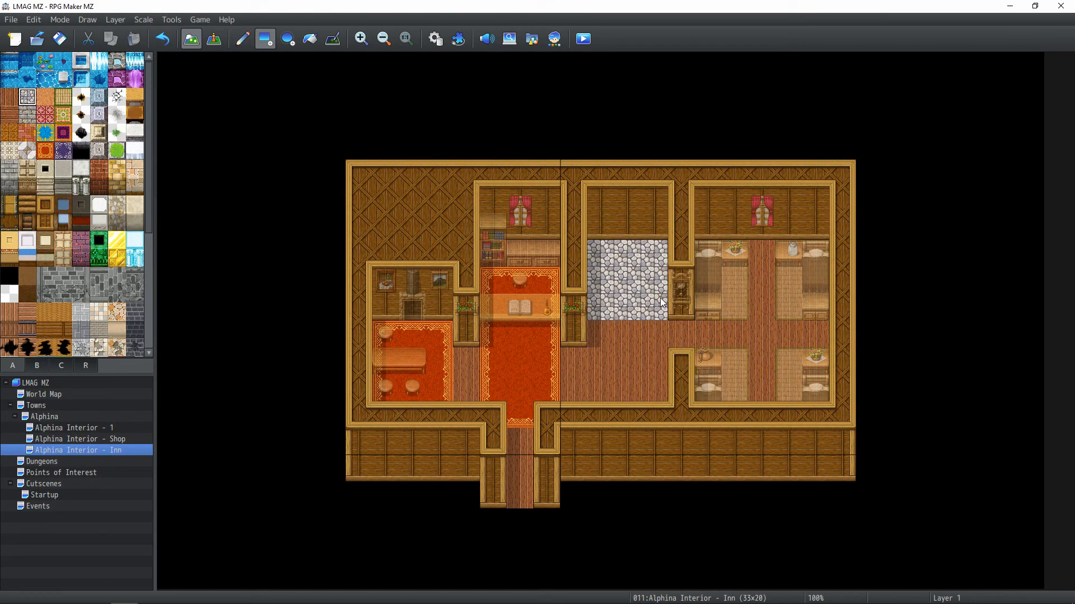
On Layer 3, line the middle room's back wall with a stove, a white-topped kitchen counter and a sink, from left to right
click(115, 20)
click(124, 72)
click(72, 367)
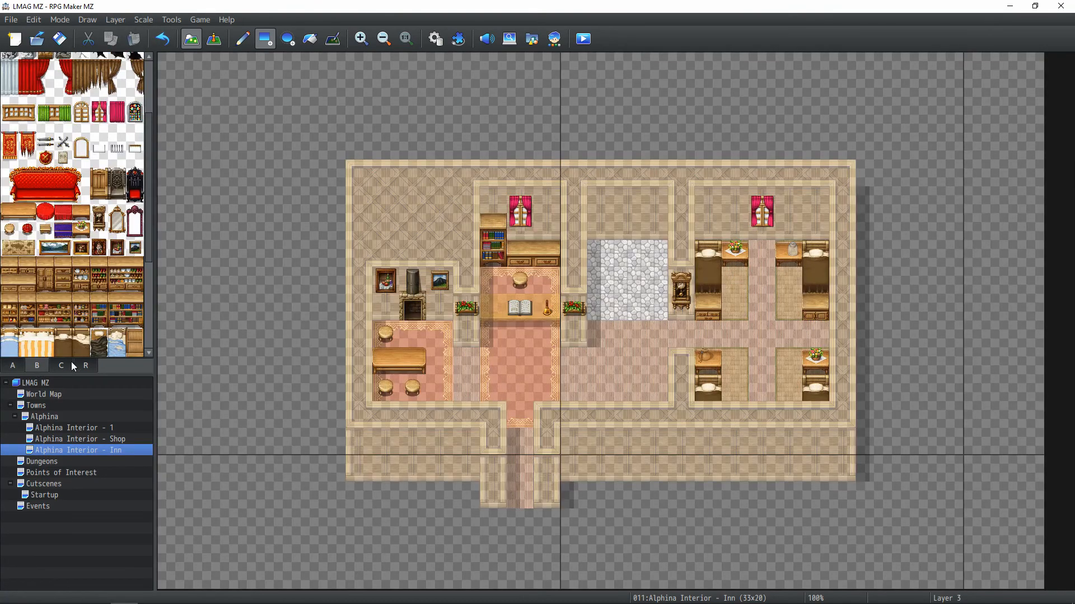
scroll(21, 288, down, 4)
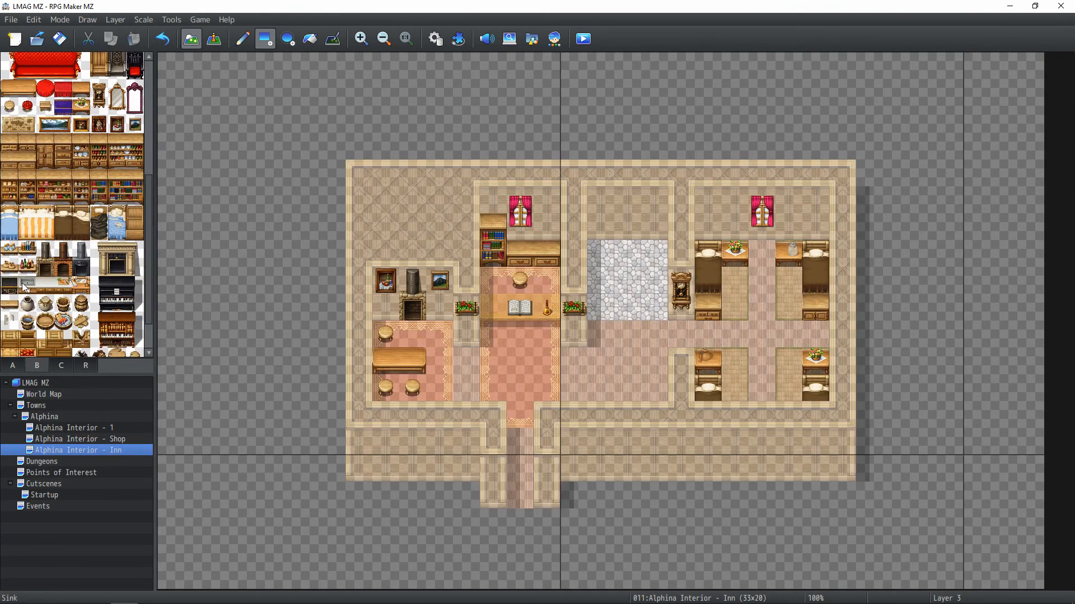
click(8, 286)
click(591, 259)
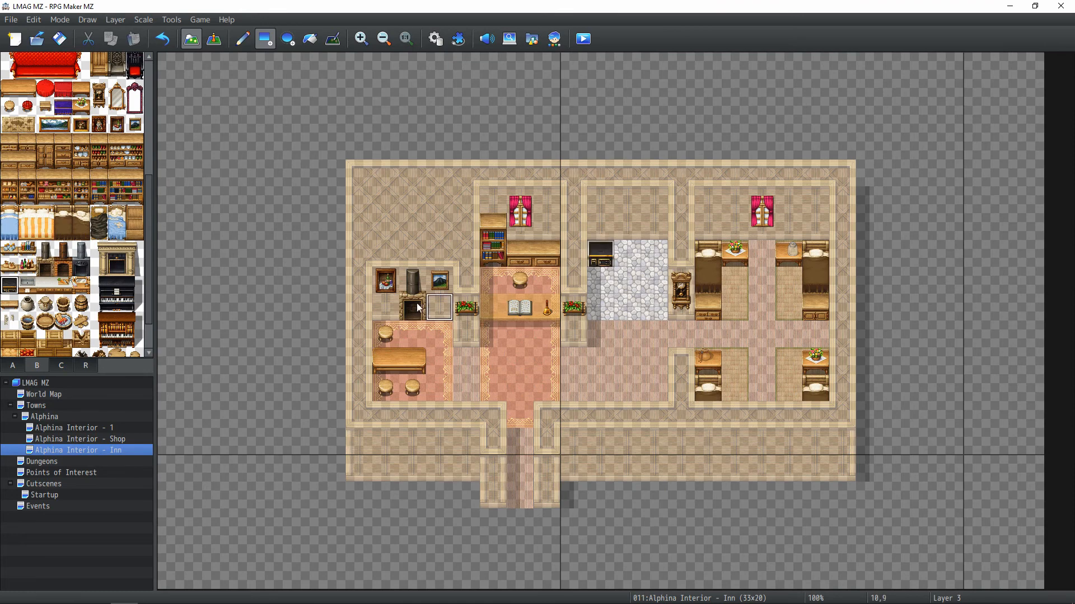
click(40, 287)
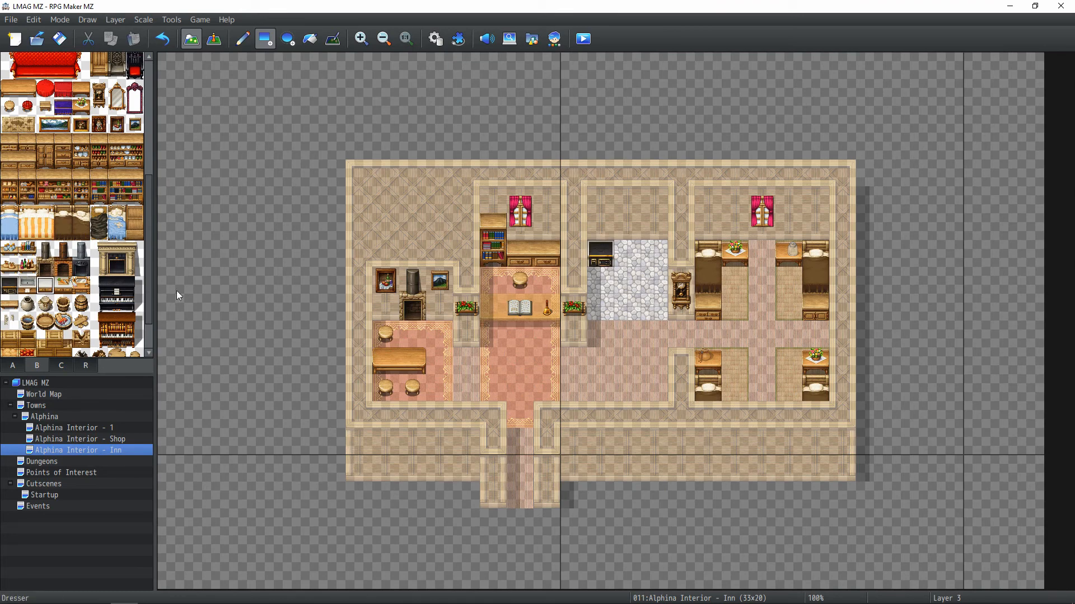
click(626, 254)
click(26, 286)
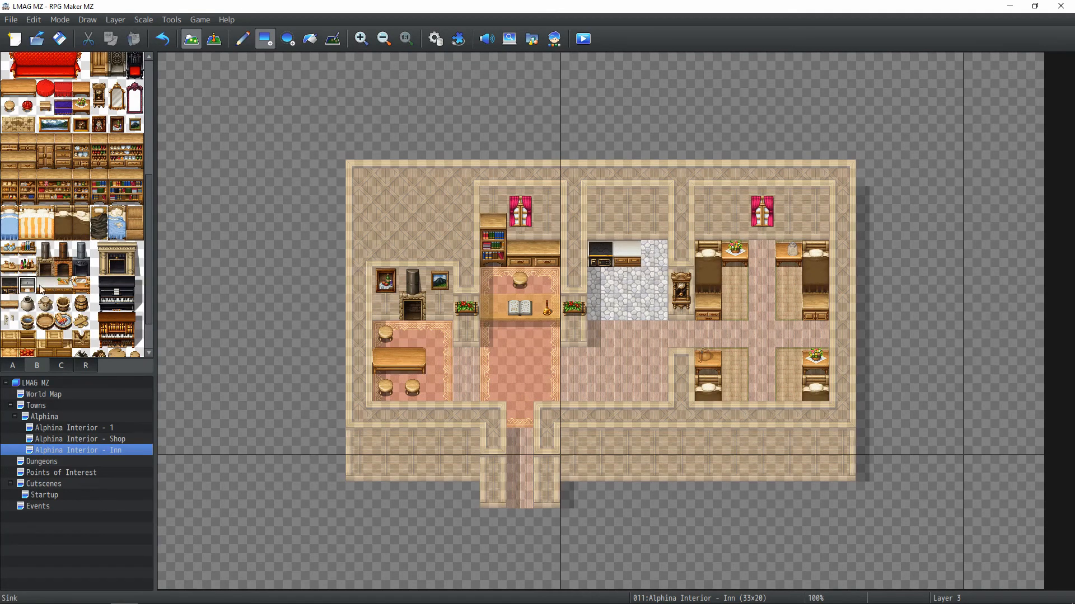
click(654, 255)
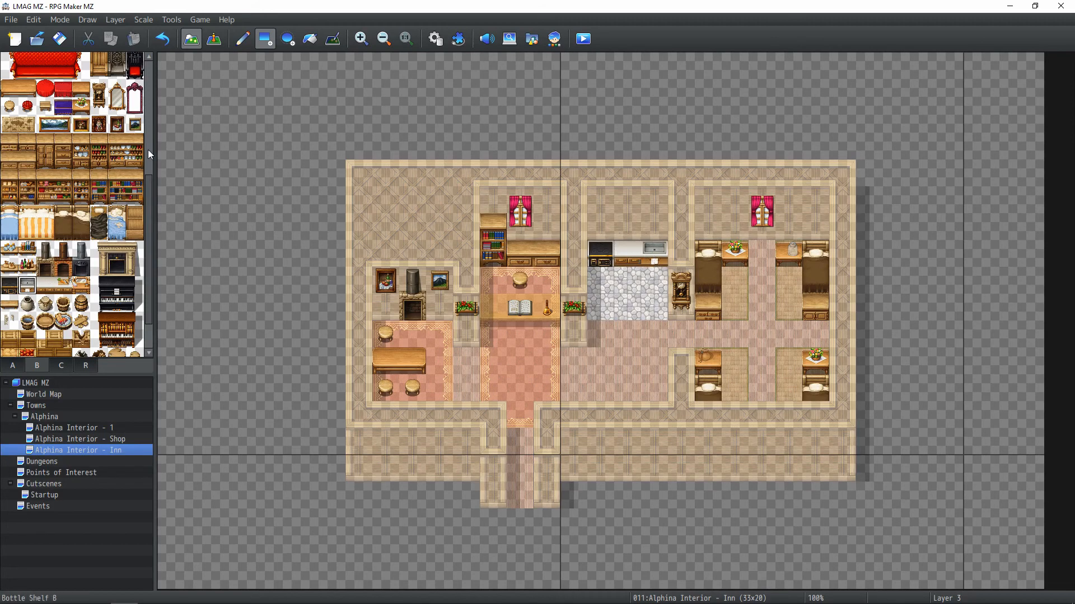
Place a large window with pink curtains at the centre of the back wall above the kitchen counter
scroll(89, 274, up, 5)
scroll(90, 274, down, 6)
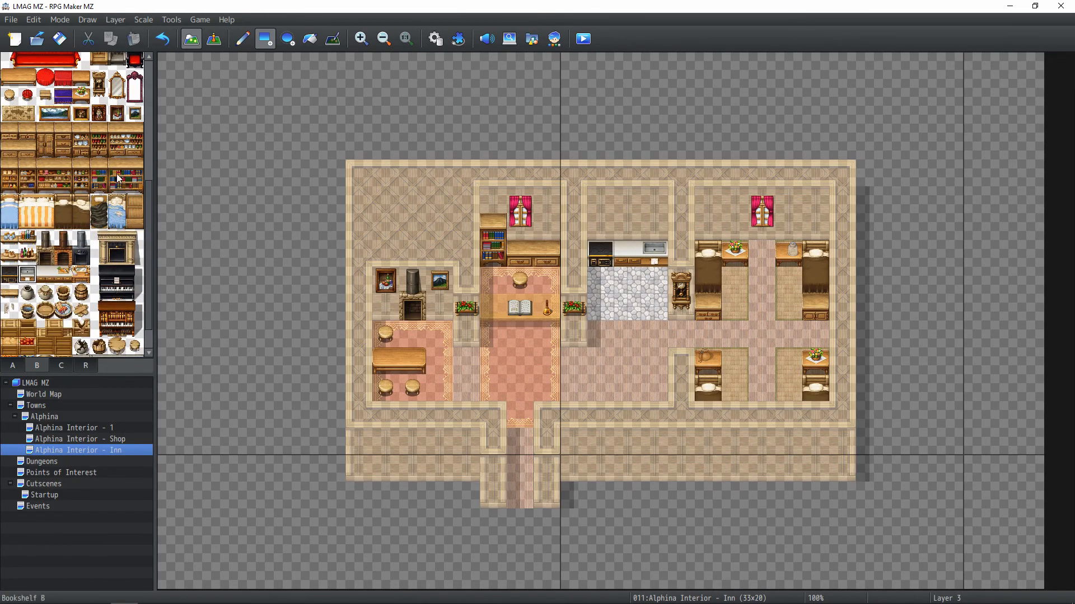
scroll(93, 129, up, 5)
click(100, 132)
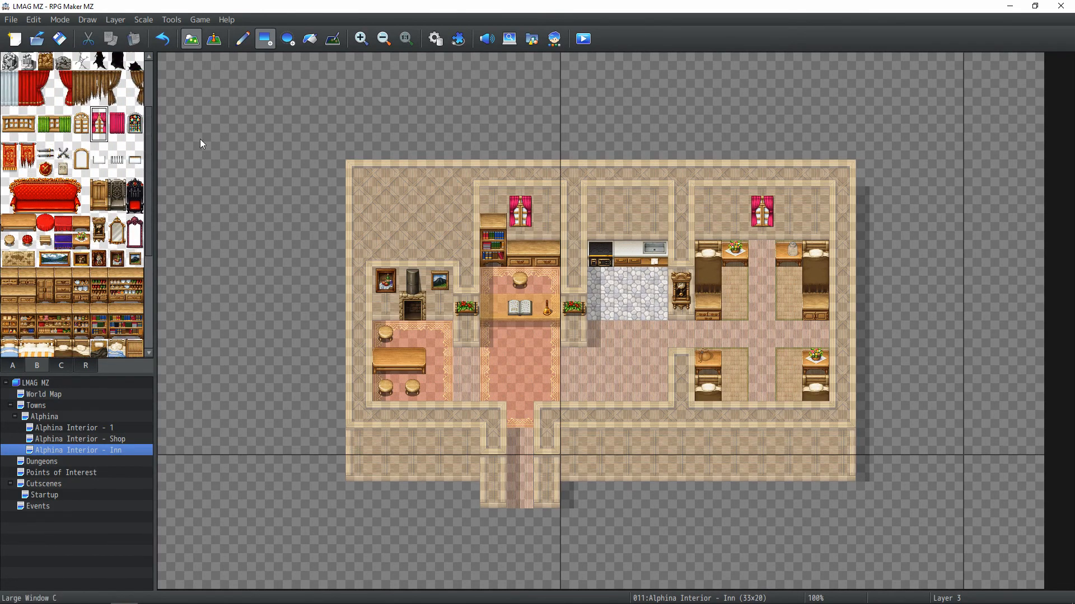
click(621, 203)
Hang a simple shelf holding dishes on the kitchen's back wall, immediately right of the curtained window
scroll(73, 255, up, 1)
scroll(72, 255, up, 5)
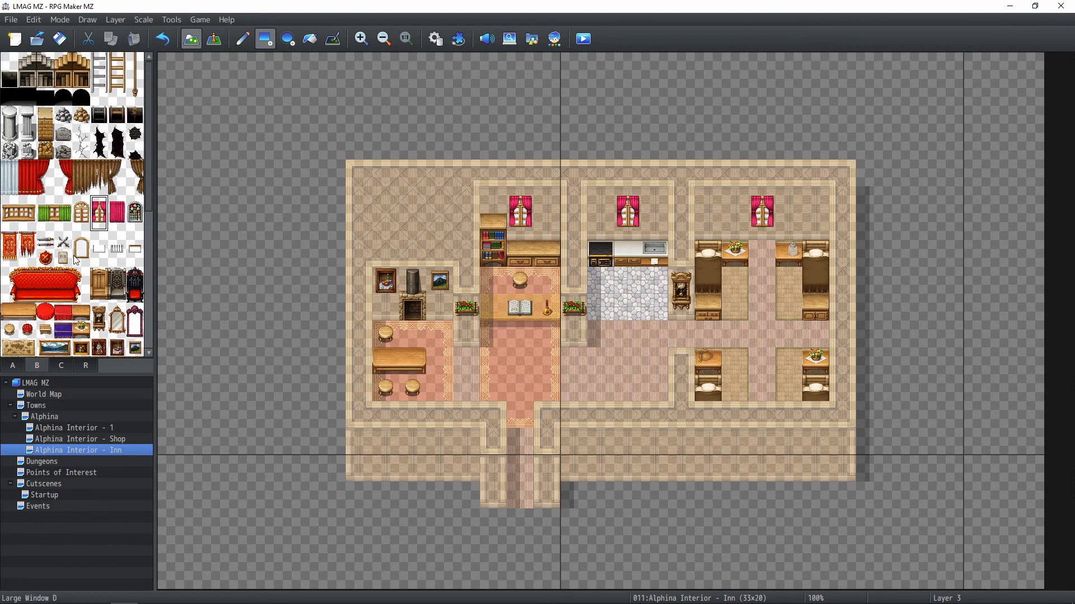
scroll(27, 219, down, 4)
scroll(35, 207, down, 2)
scroll(80, 240, down, 6)
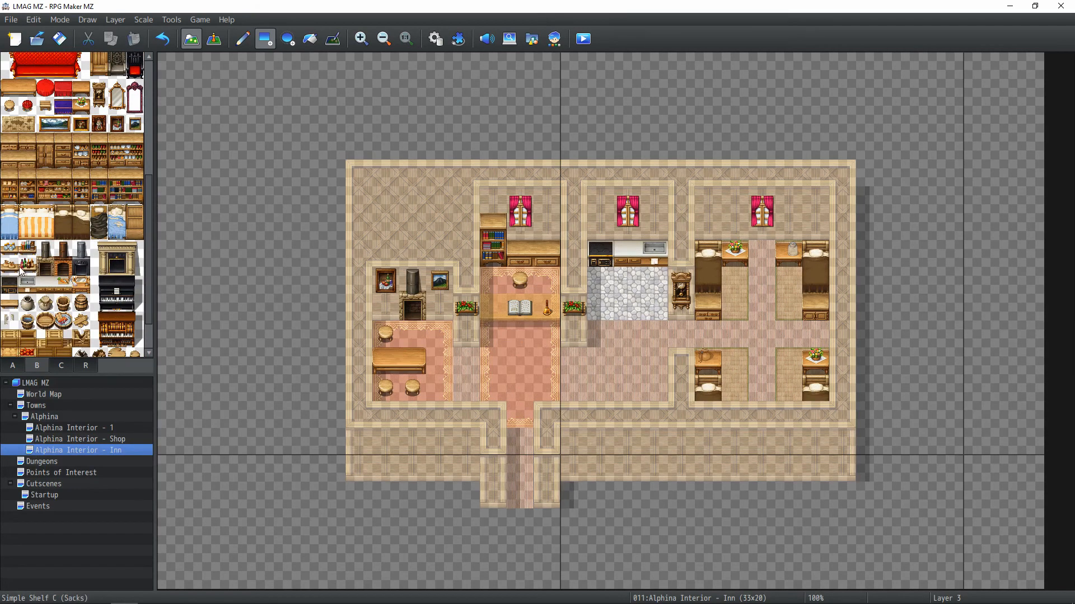
click(8, 255)
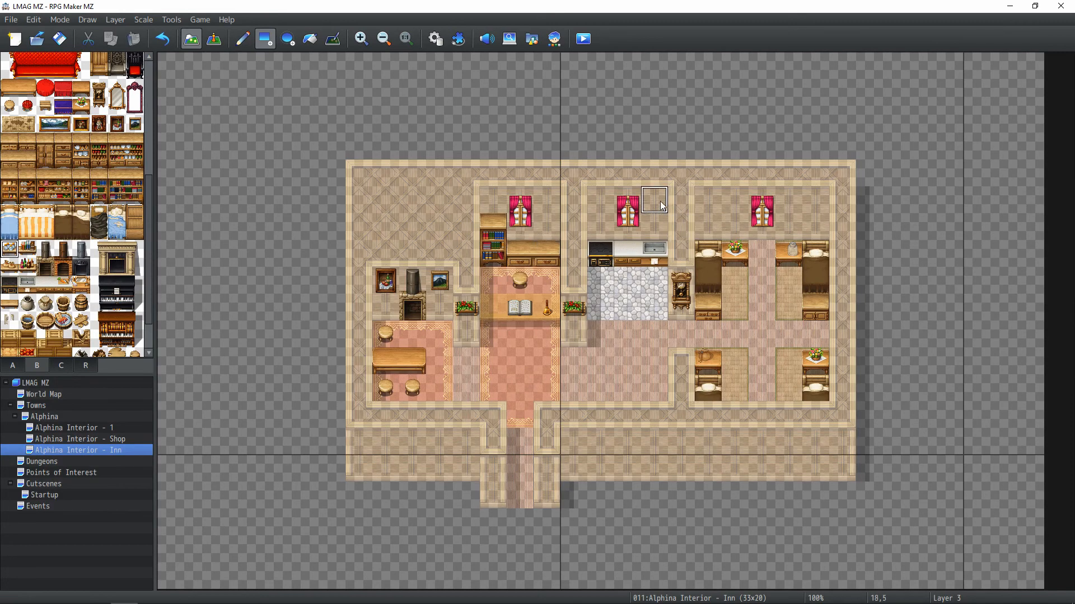
scroll(79, 287, down, 1)
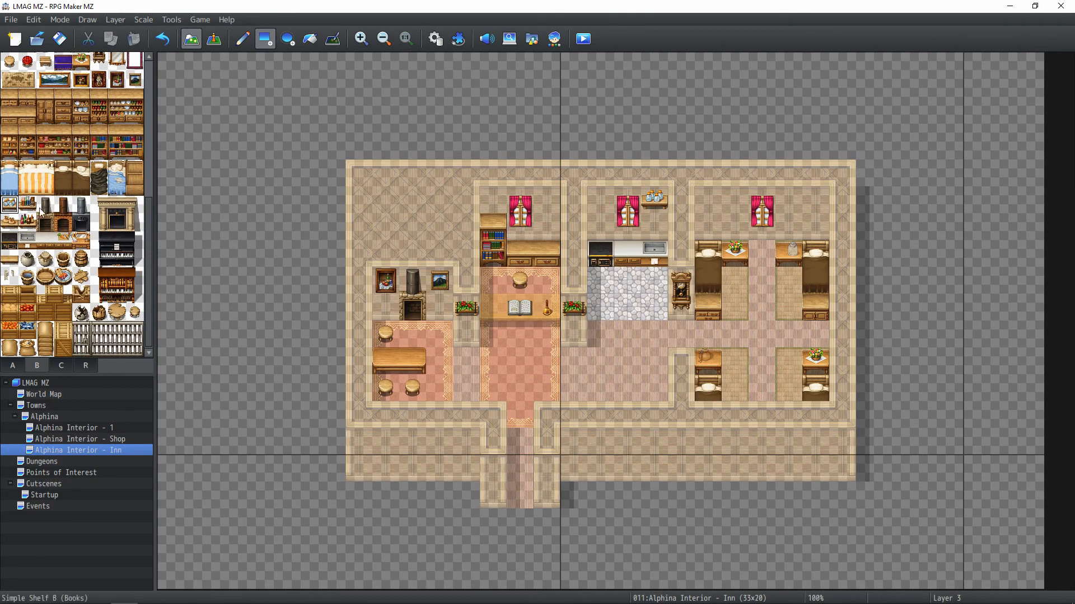
Hang the cooking utensils on the kitchen's back wall, immediately left of the curtained window
scroll(120, 186, up, 4)
click(67, 361)
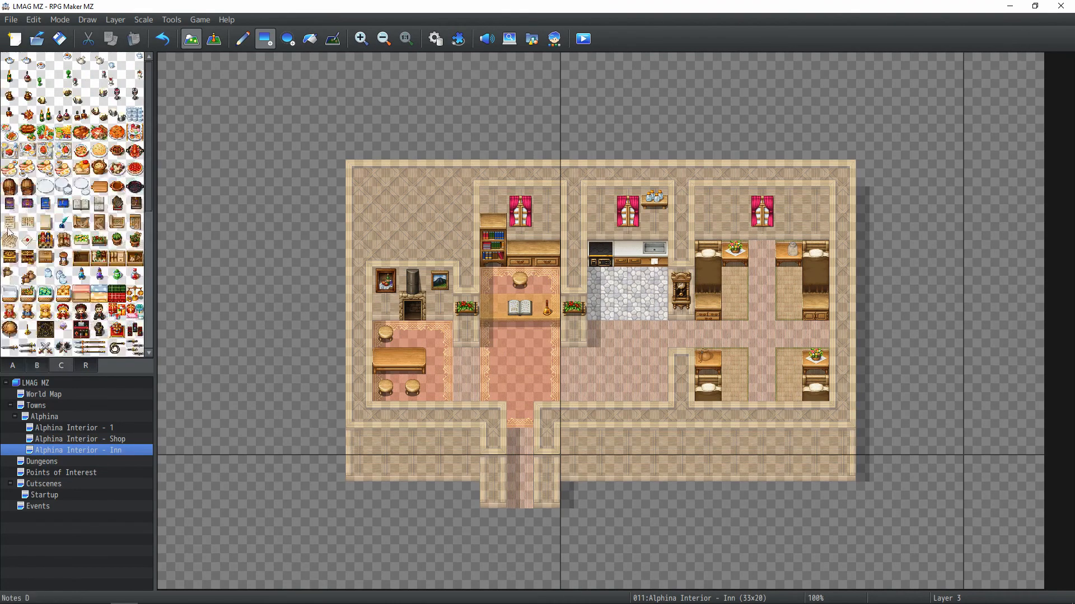
scroll(30, 278, down, 5)
scroll(31, 278, up, 4)
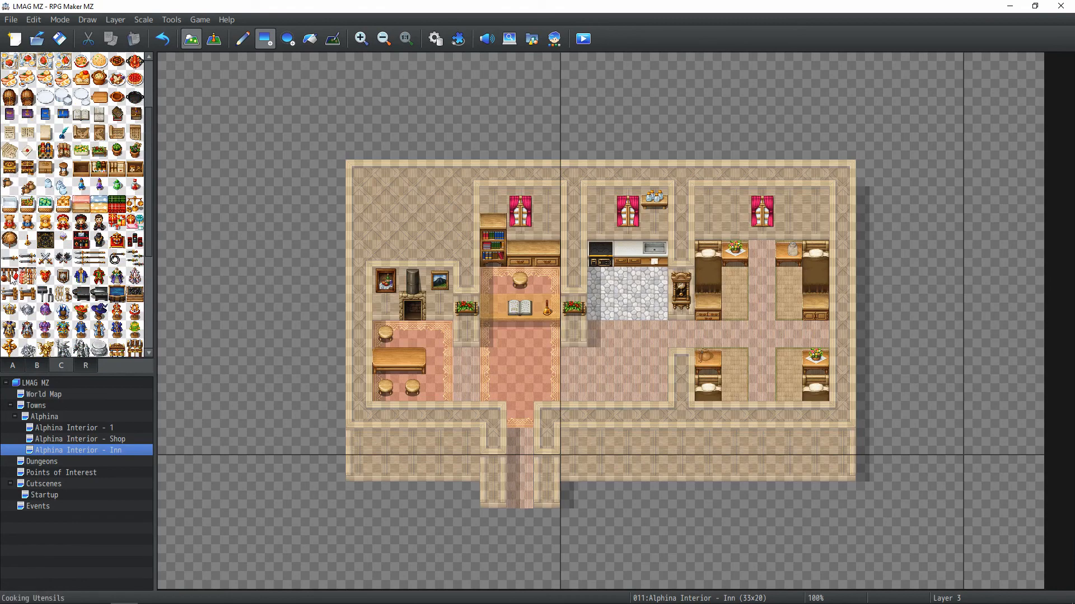
click(10, 278)
click(600, 199)
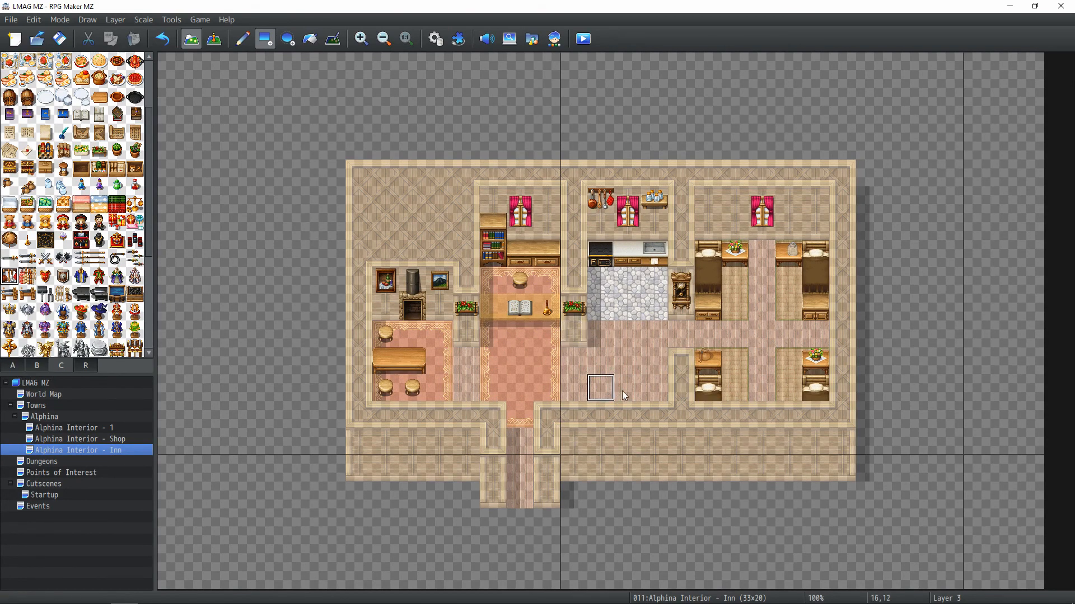
Place a cloth-covered pot on the front-left corner tile of the kitchen's cobblestone floor
right_drag(623, 391, 647, 343)
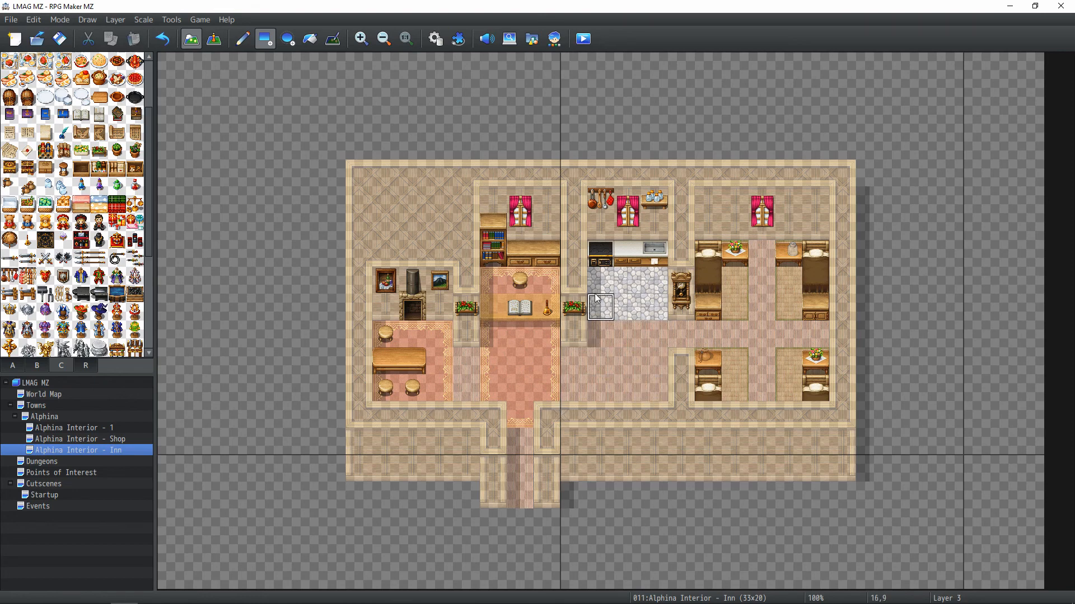
click(45, 294)
scroll(44, 294, down, 3)
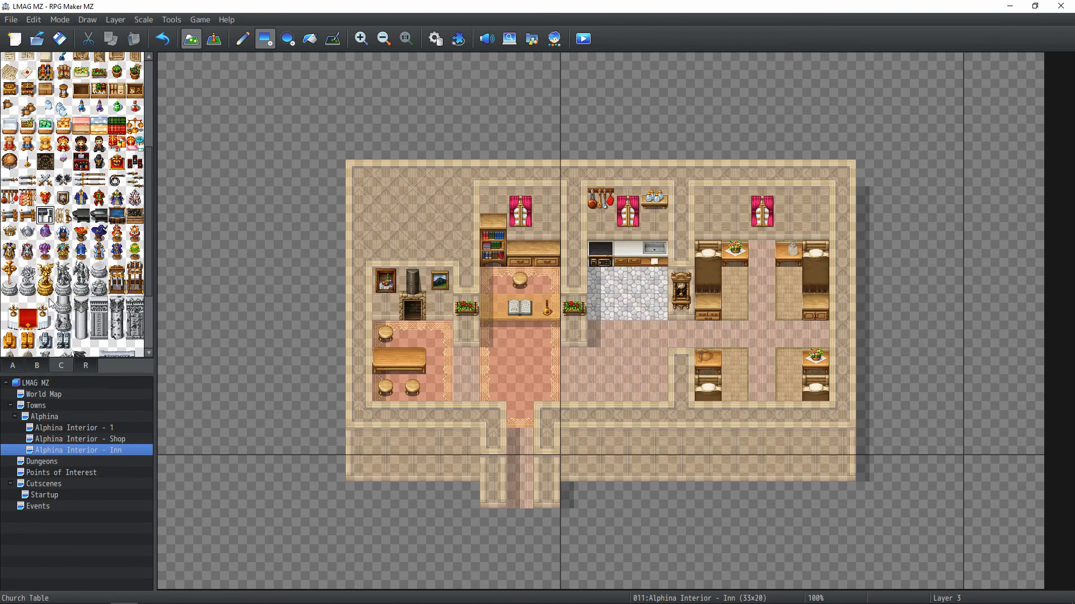
click(38, 367)
scroll(90, 217, down, 5)
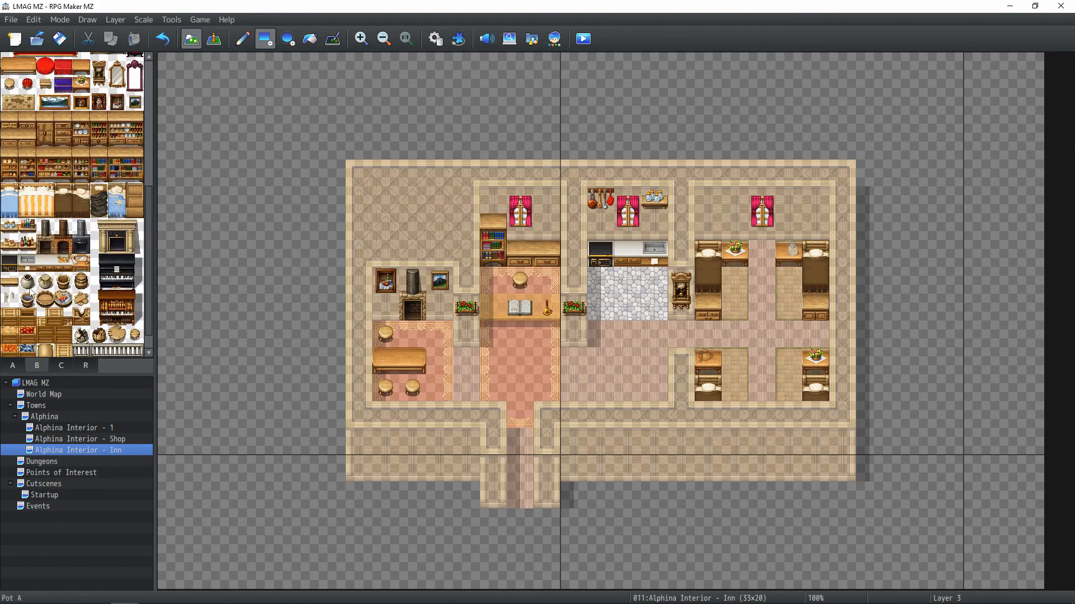
click(46, 283)
click(601, 308)
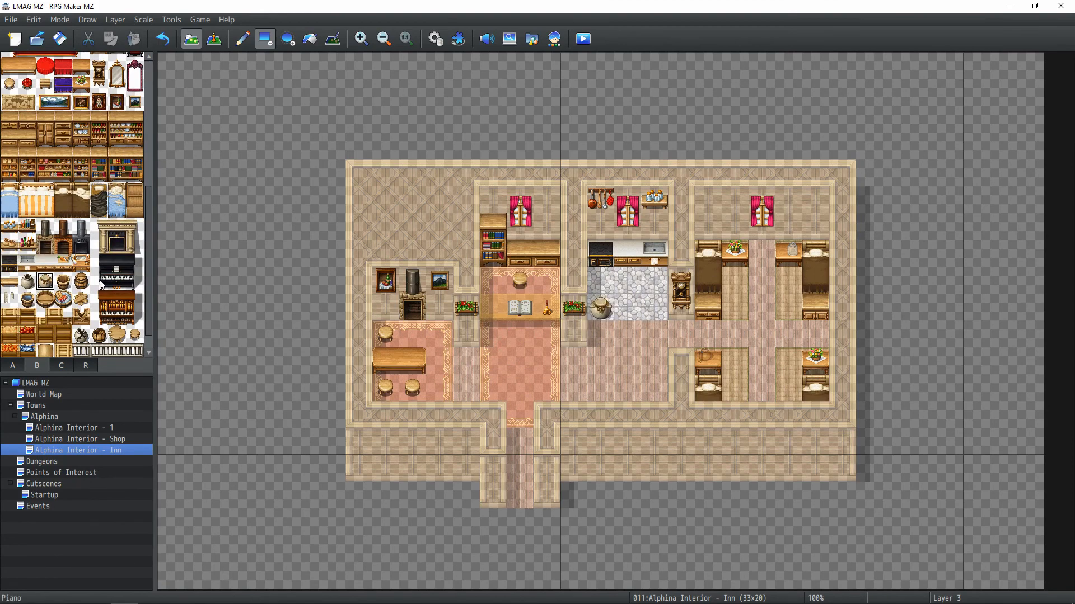
Place two barrels side by side against the middle room's front wall, and an open pot directly in front of the covered one
click(82, 281)
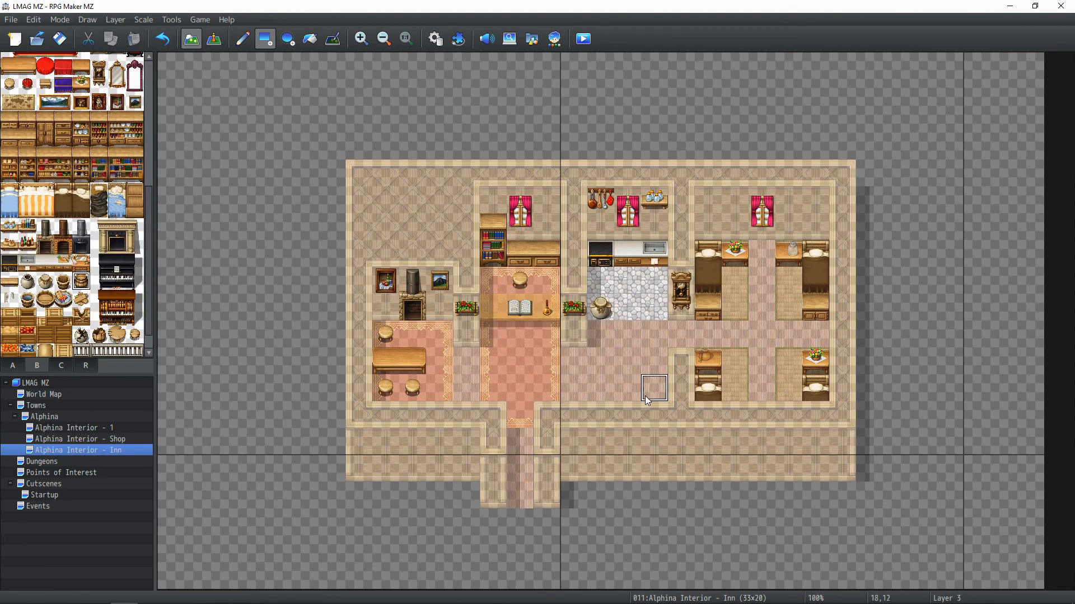
click(654, 388)
click(628, 388)
click(46, 283)
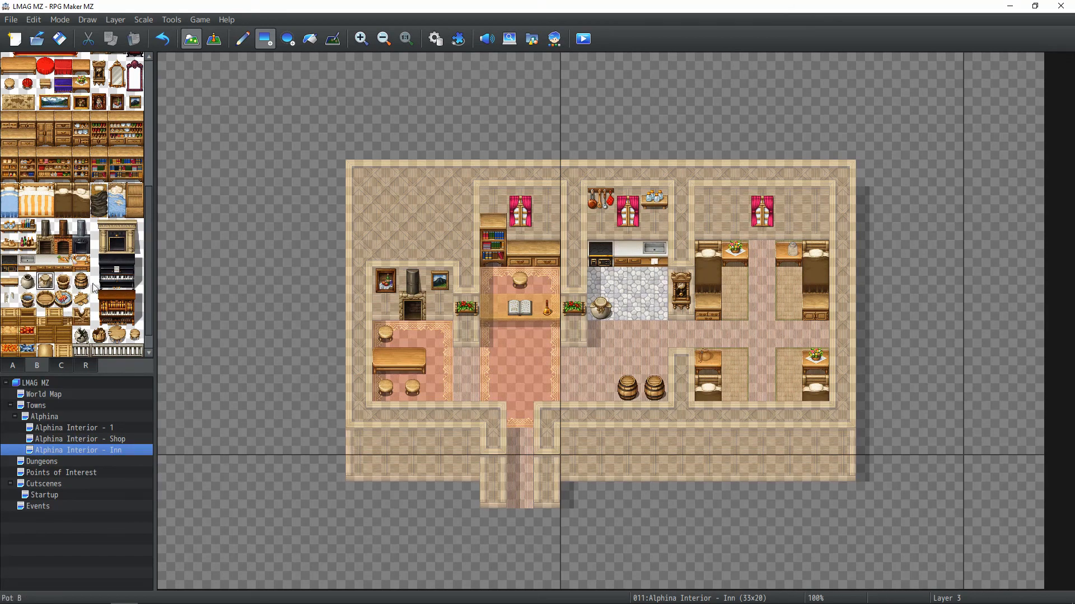
click(27, 281)
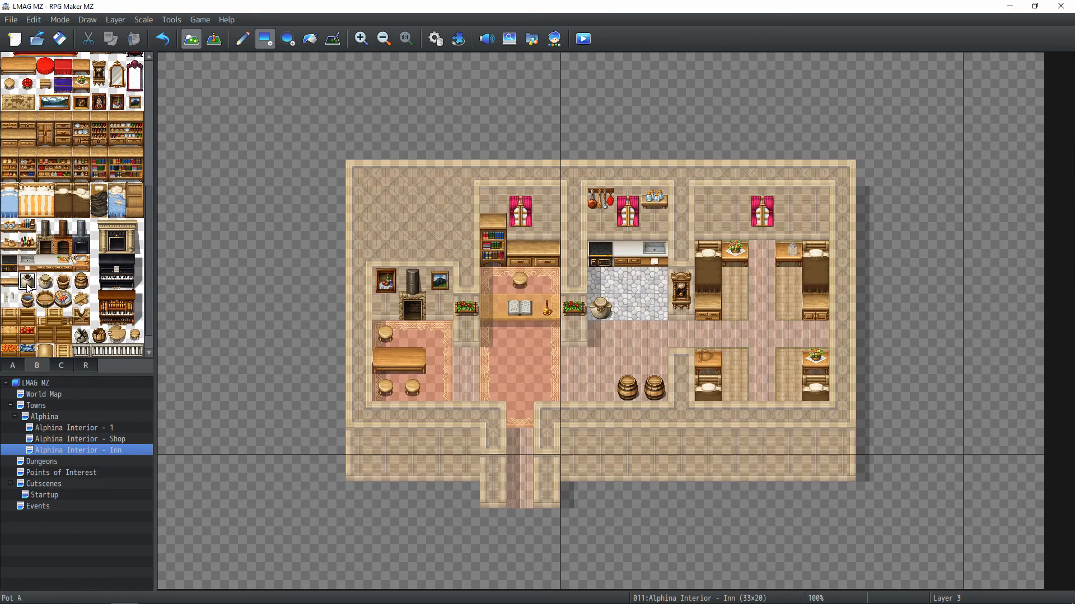
click(606, 338)
On Layer 4, place a two-tile group of wooden crates overlapping the left barrel, with a tan covered crate immediately to their left
click(116, 20)
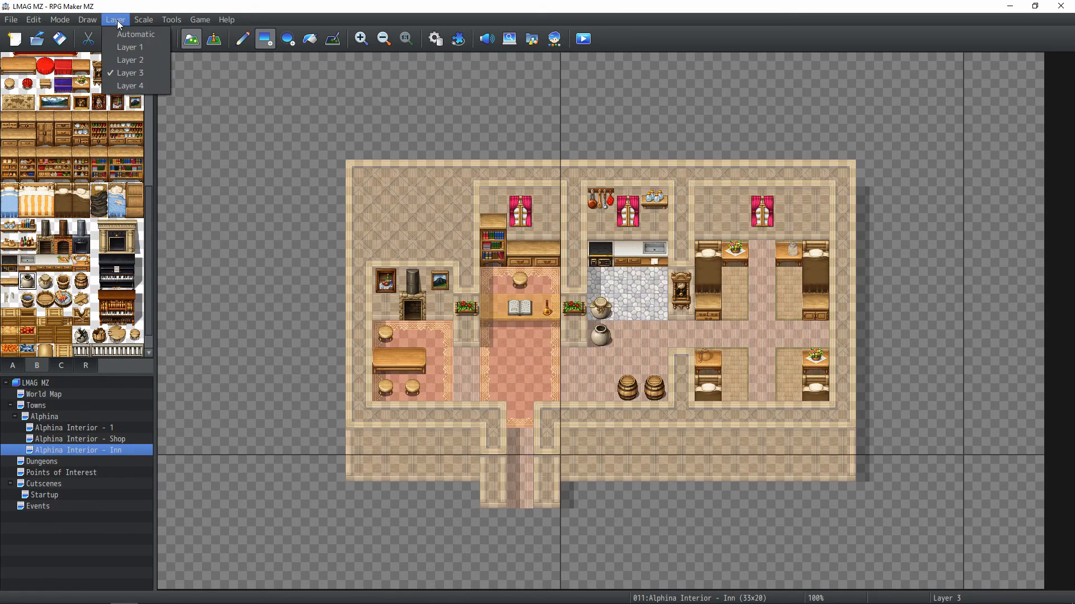
click(128, 85)
scroll(40, 296, down, 2)
drag(40, 302, 59, 301)
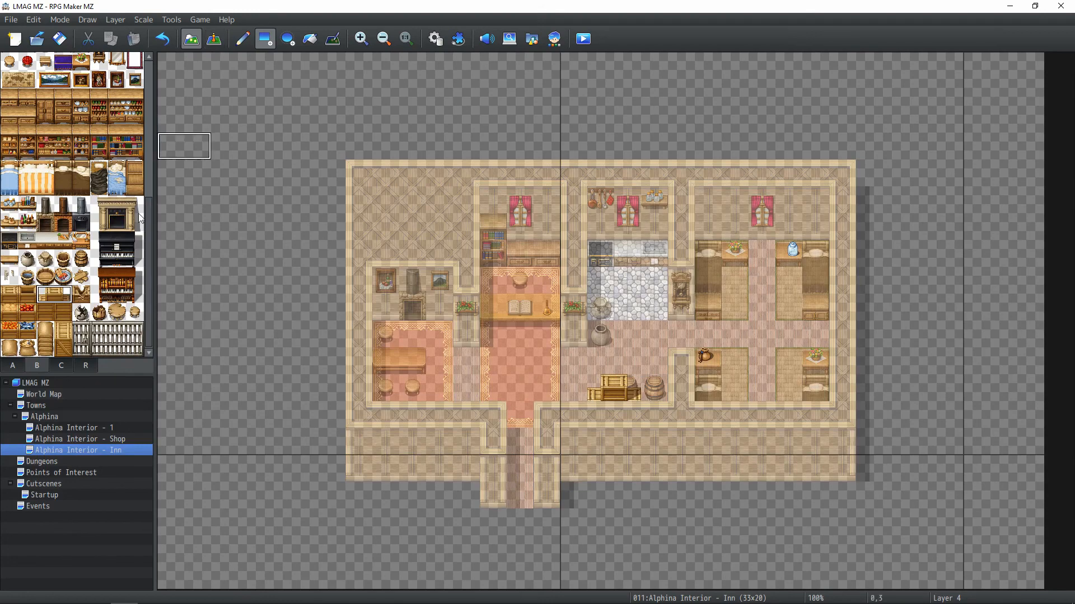
click(46, 330)
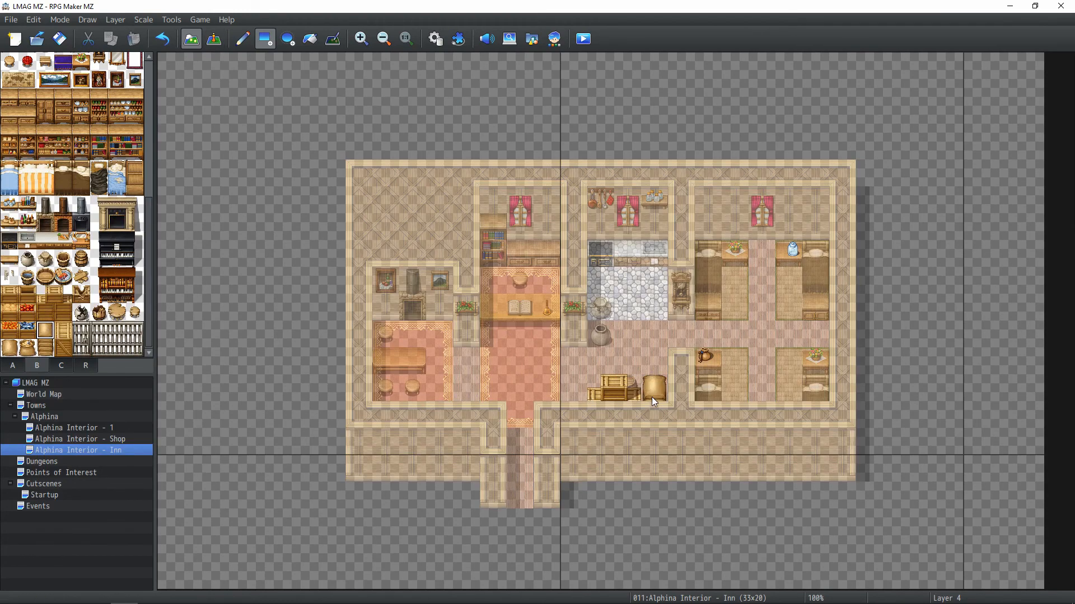
click(568, 400)
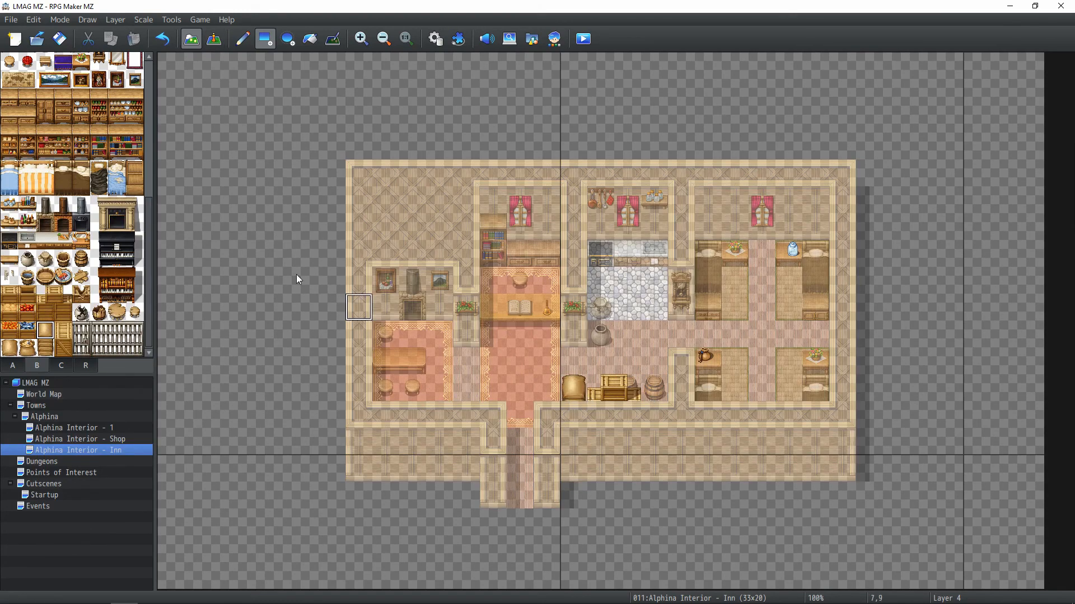
Create a quick transfer event on the inn's exit tile (13,16), leading to Alphina (21,17) in front of the inn door
click(215, 43)
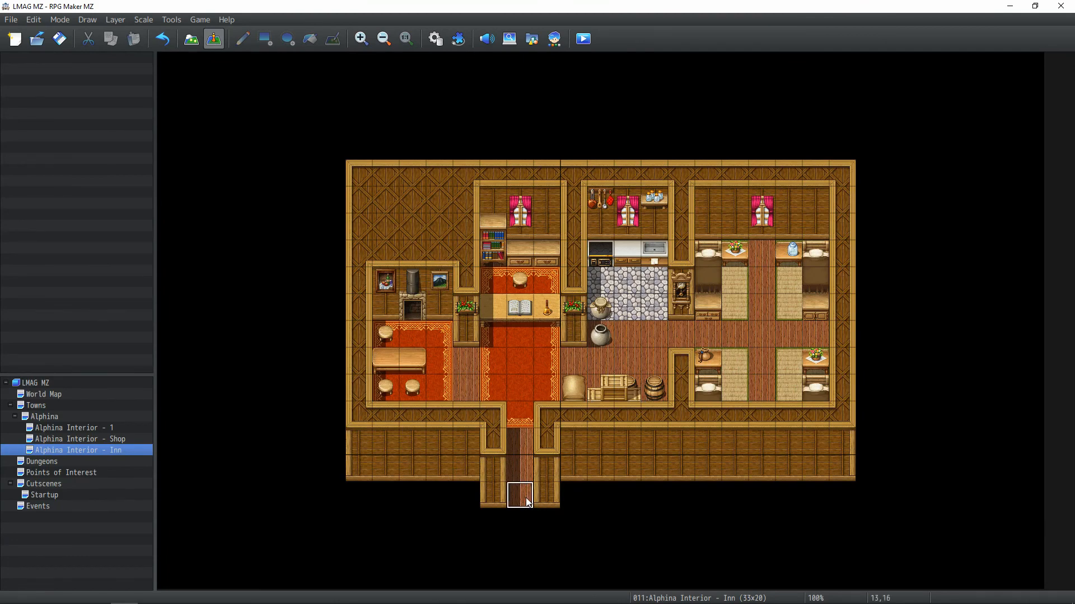
key(ctrl+1)
key(space)
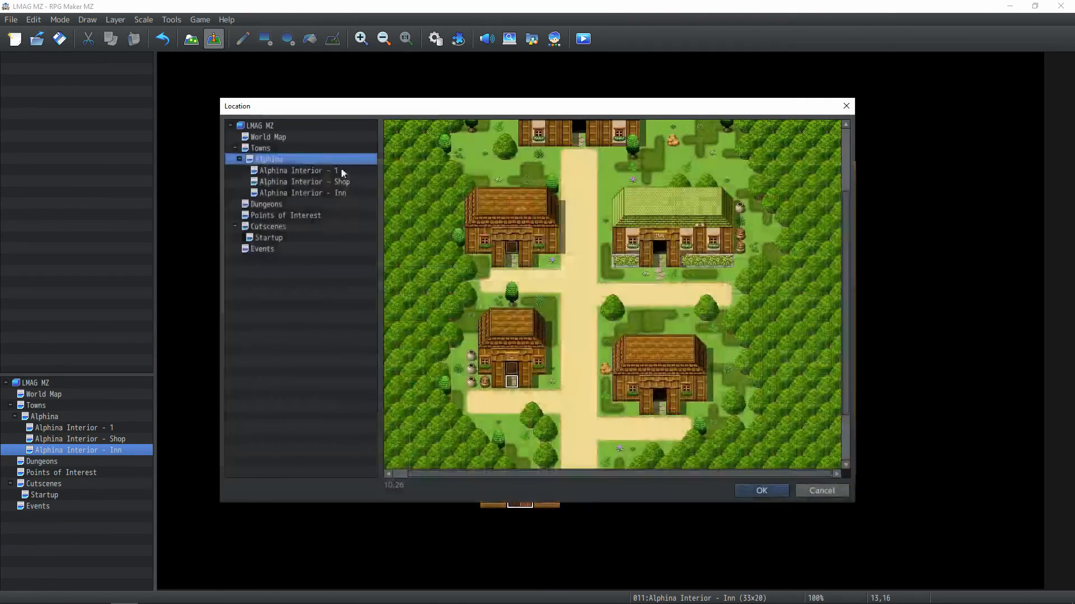
double_click(658, 265)
scroll(595, 302, down, 1)
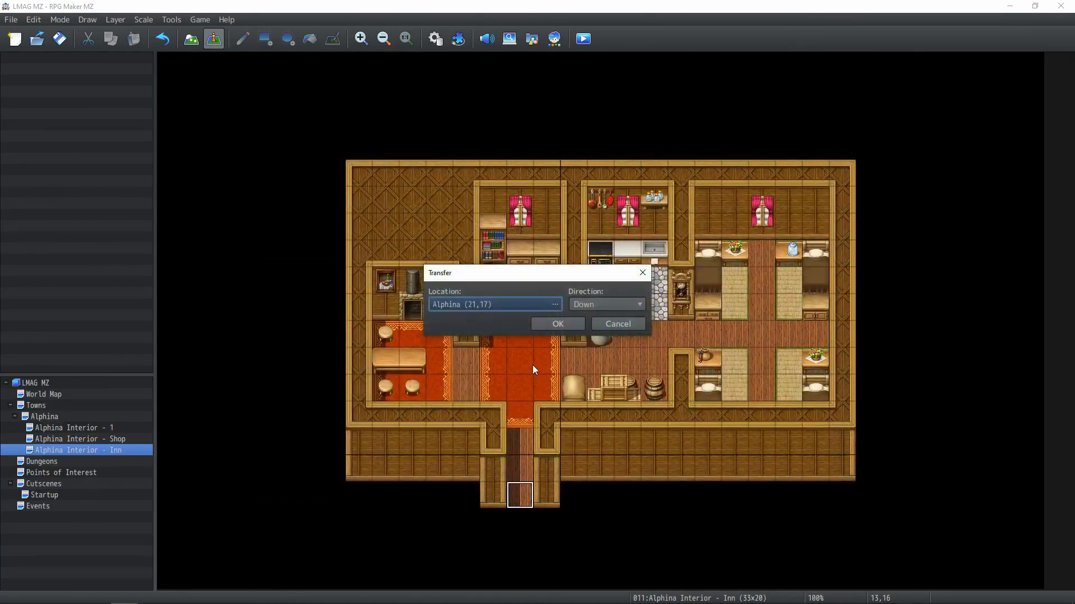
click(573, 321)
On the Alphina map, create a quick door event in the INN's doorway, leading to the tile just inside the Alphina Interior - Inn entrance
click(102, 437)
click(74, 417)
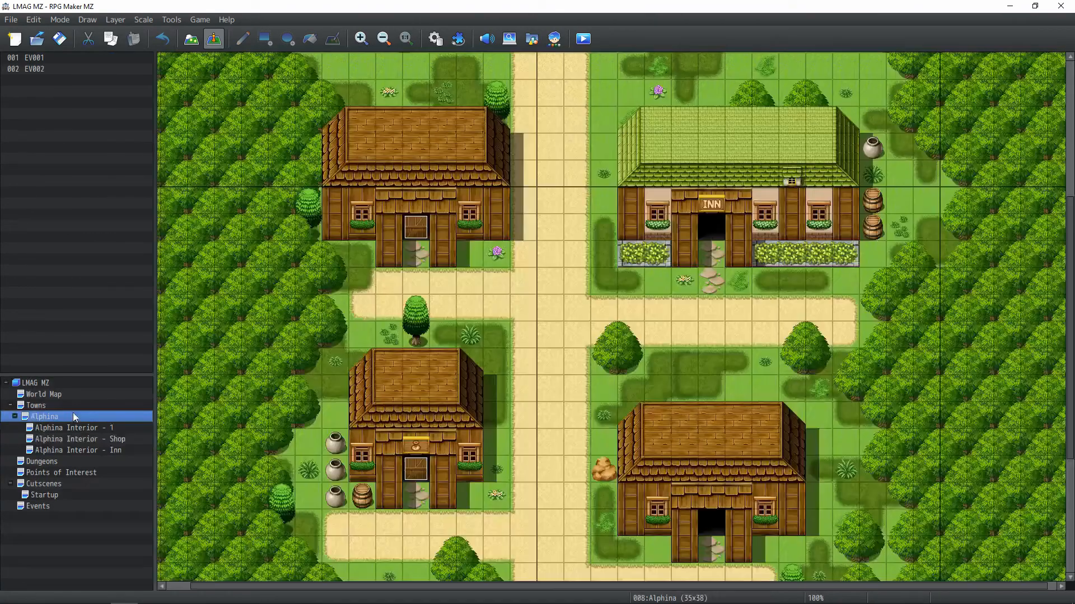
click(718, 230)
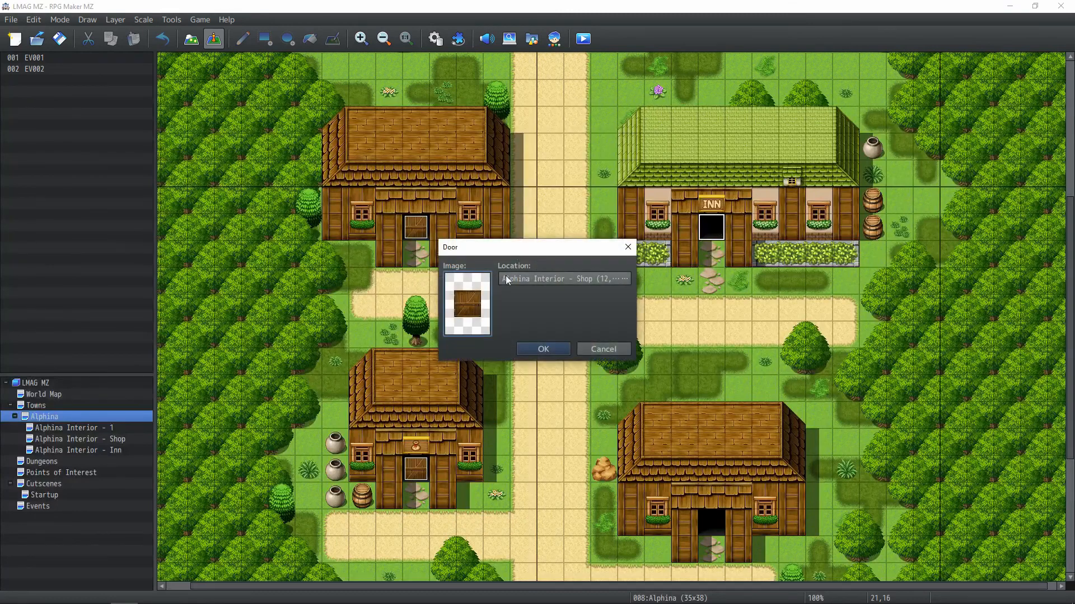
double_click(549, 280)
click(278, 194)
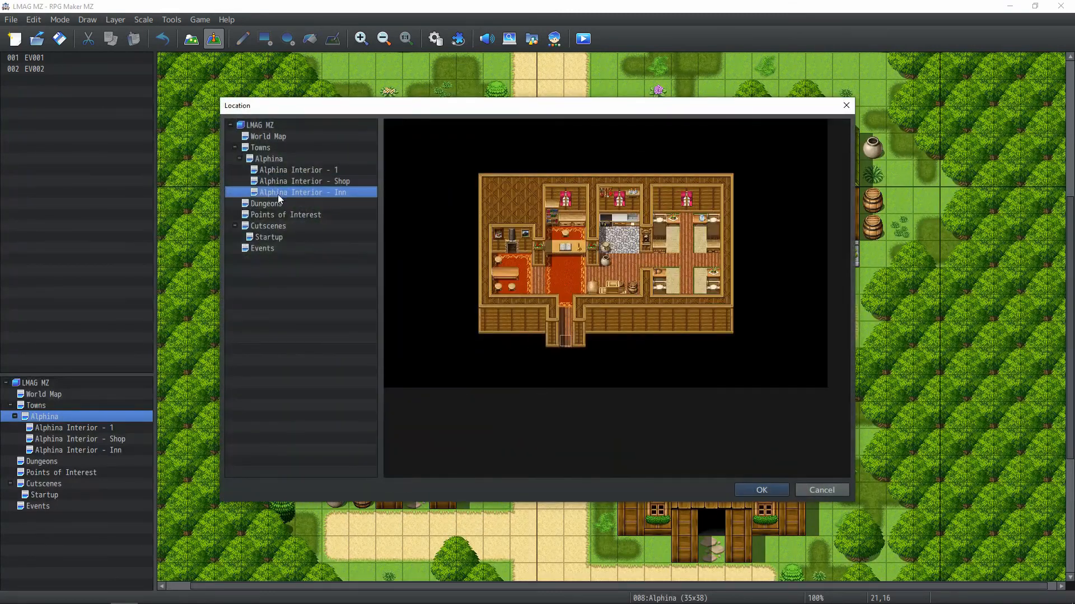
double_click(568, 327)
click(530, 355)
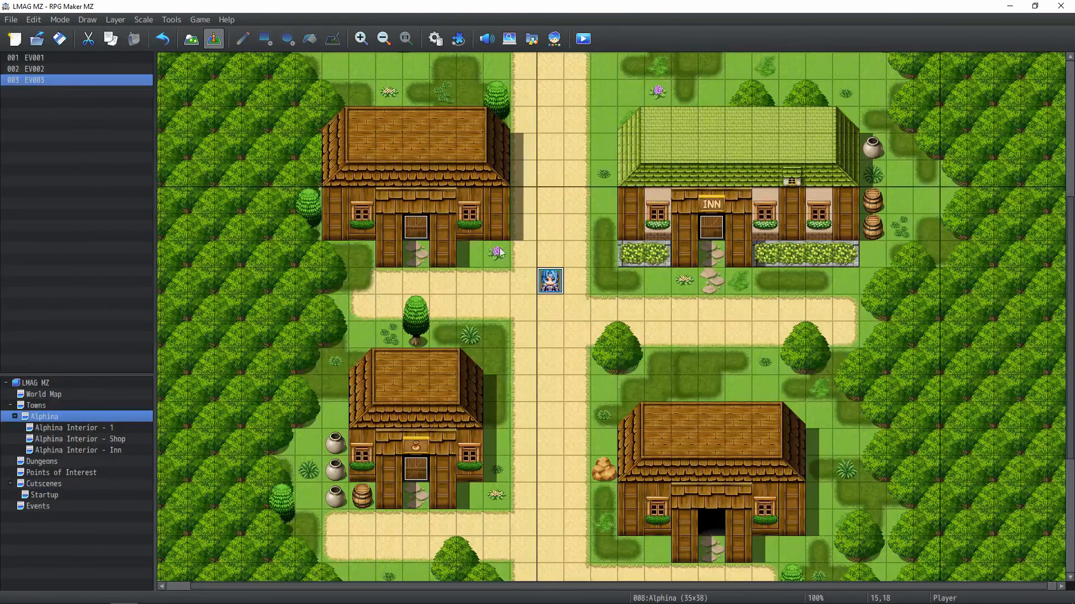
Look over the Alphina town's buildings and their doorways
middle_drag(638, 375, 542, 139)
middle_drag(442, 143, 670, 153)
middle_drag(506, 270, 515, 336)
click(569, 135)
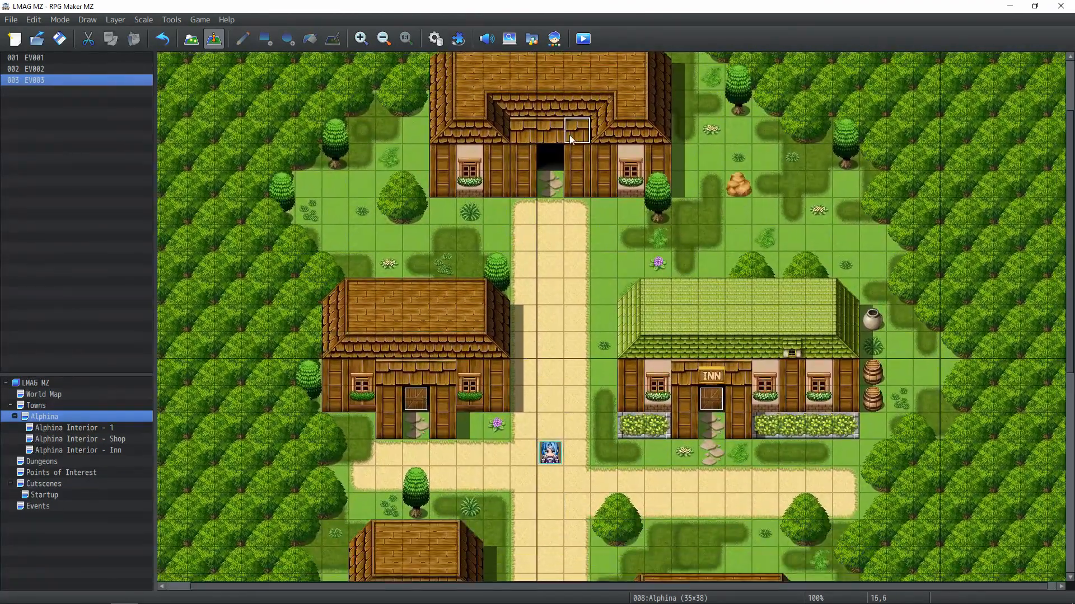
middle_drag(683, 354, 707, 412)
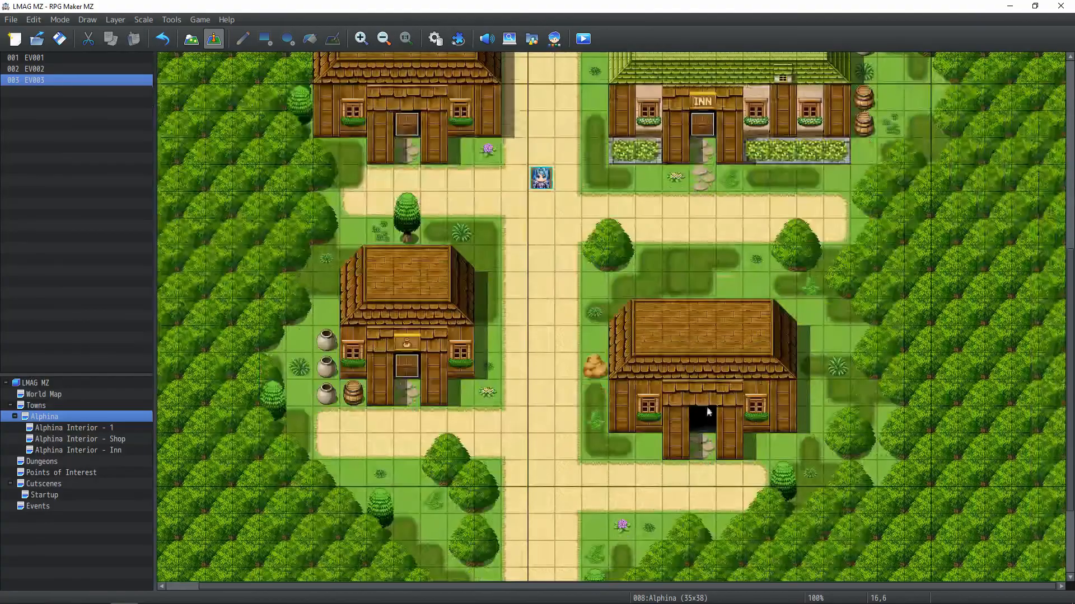
Inspect the whole World Map and the inn interior, and return to the Alphina town map
click(45, 395)
middle_drag(582, 389, 770, 403)
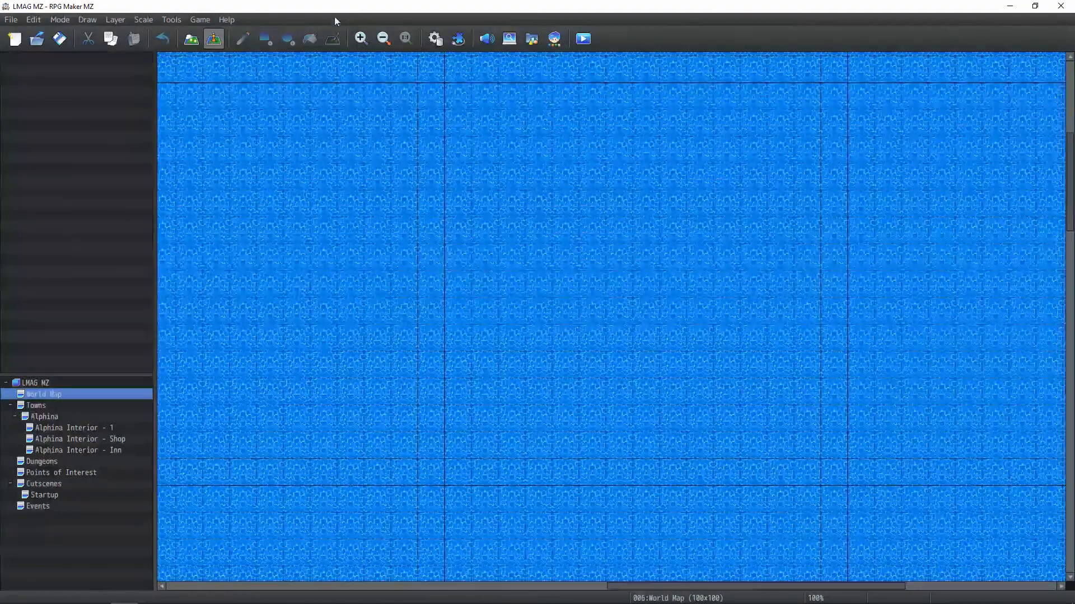
click(384, 39)
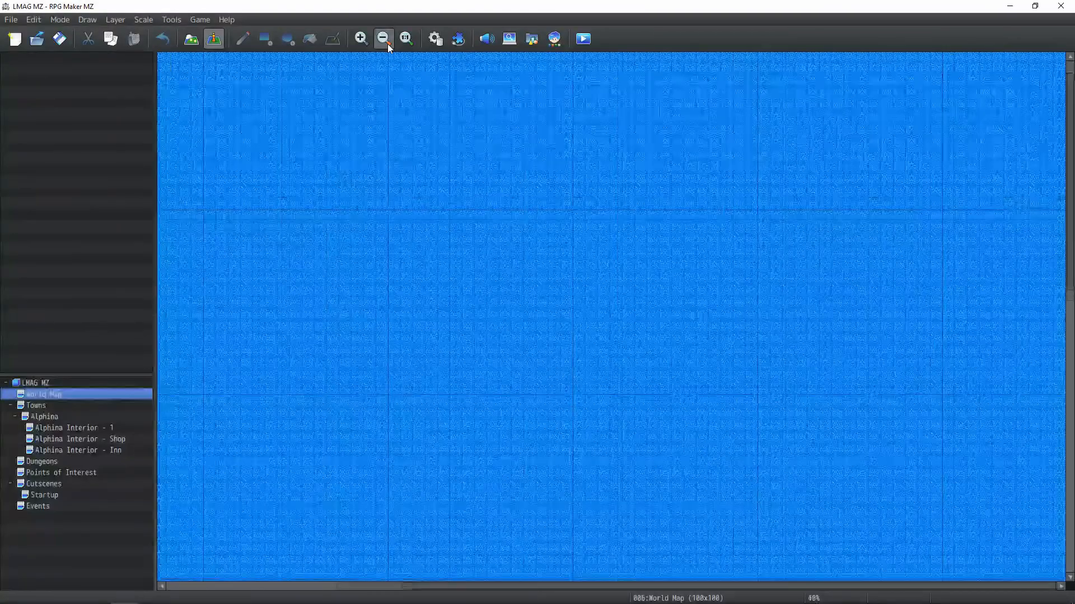
click(387, 44)
click(387, 44)
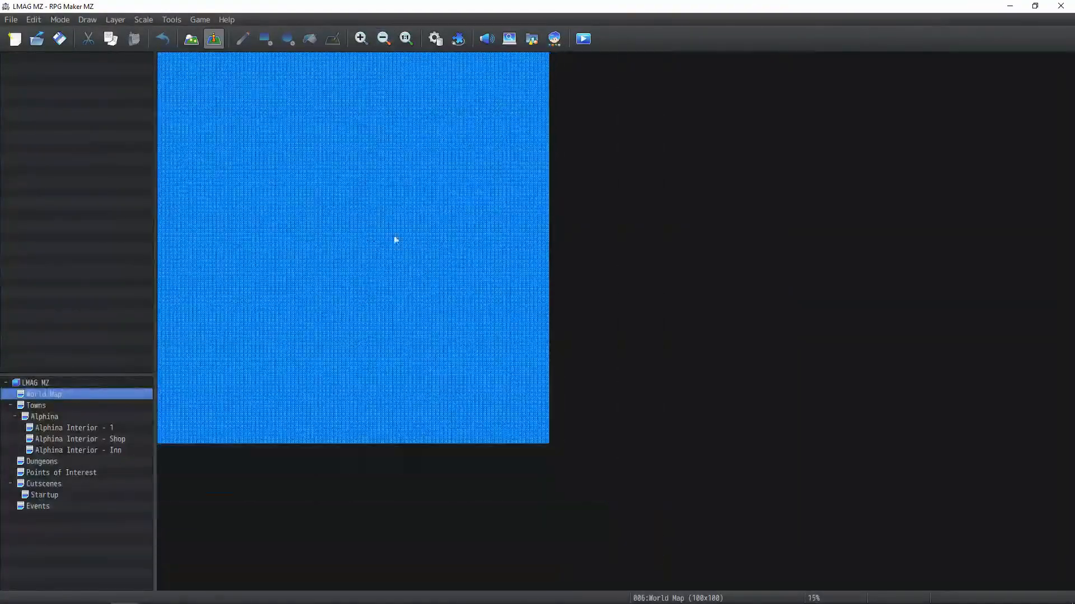
click(104, 450)
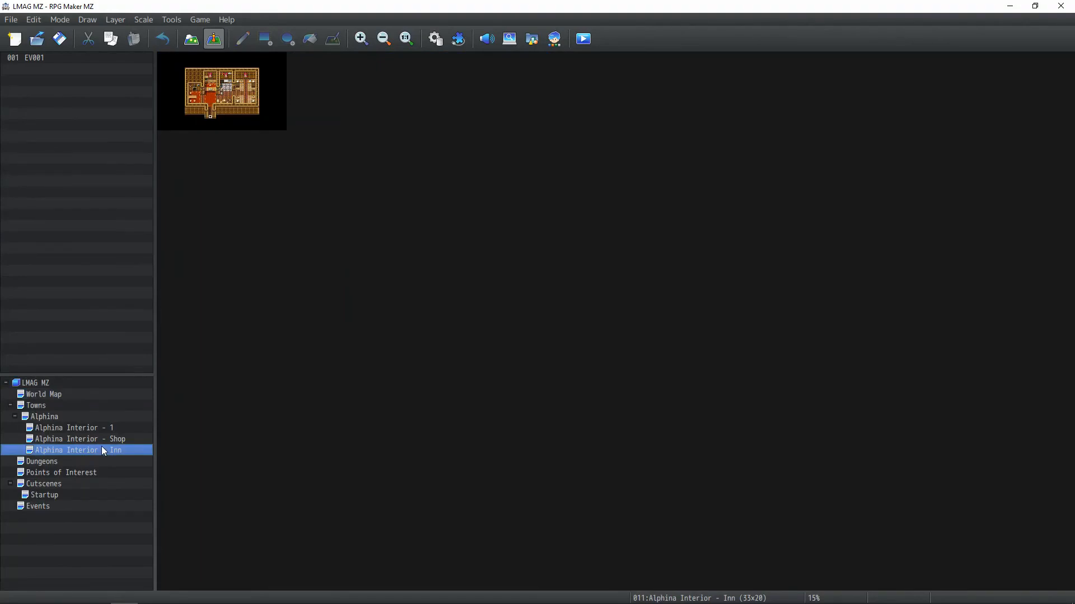
click(406, 40)
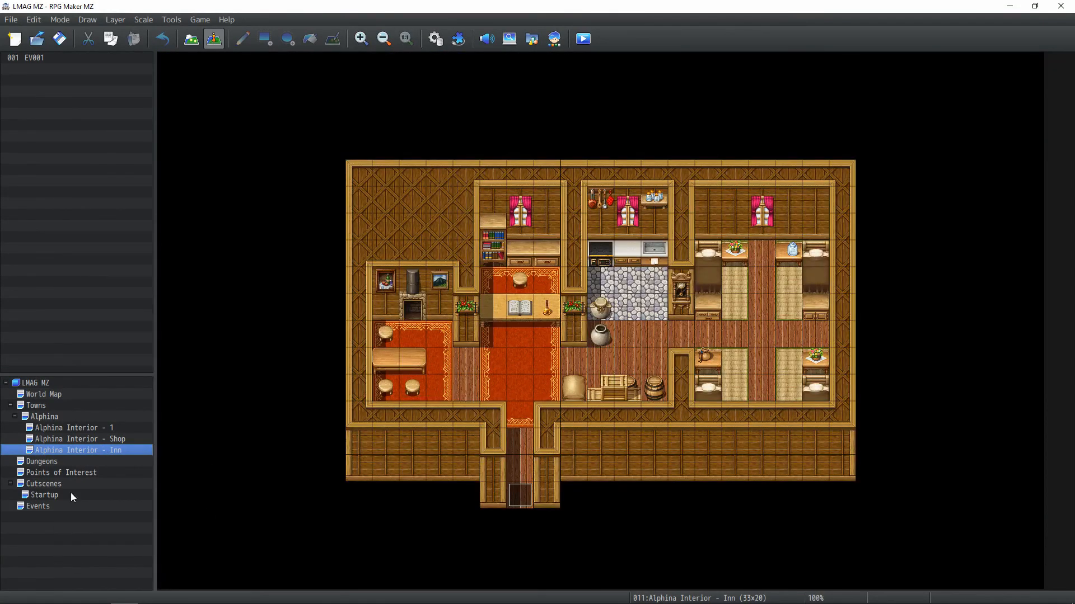
click(32, 419)
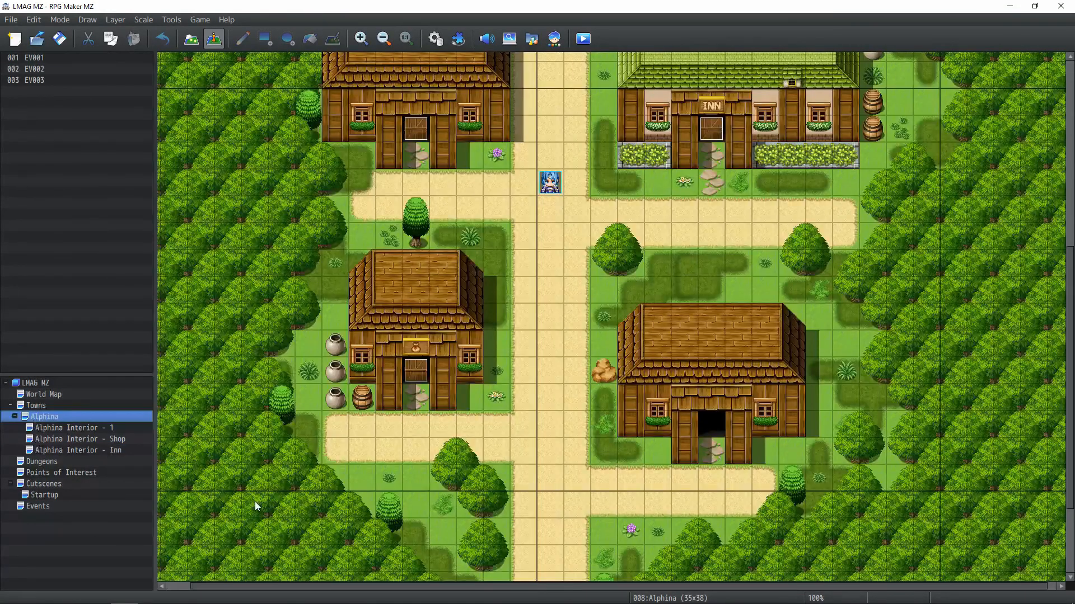